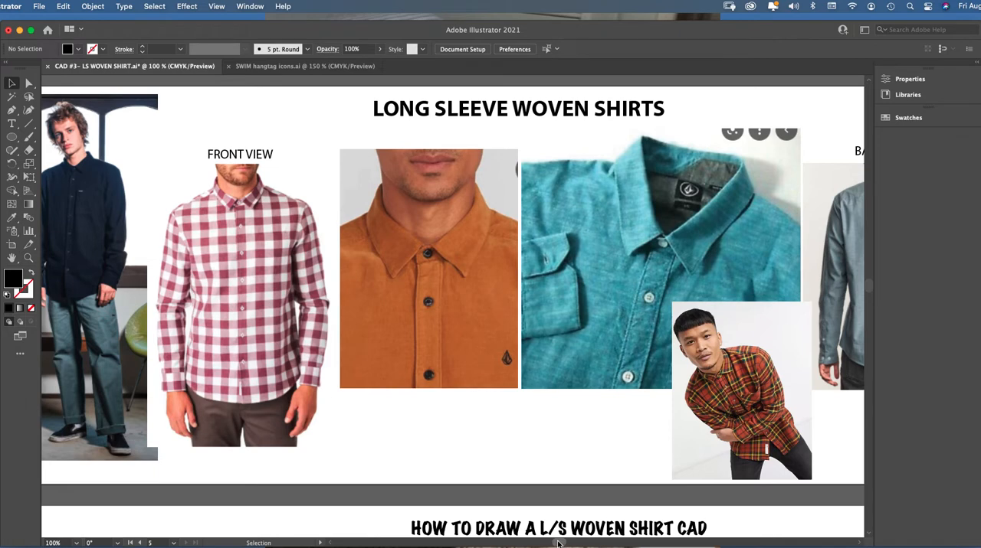
Examine the front view, collar close-ups and back view in the long sleeve woven shirt reference photos
scroll(557, 543, left, 5)
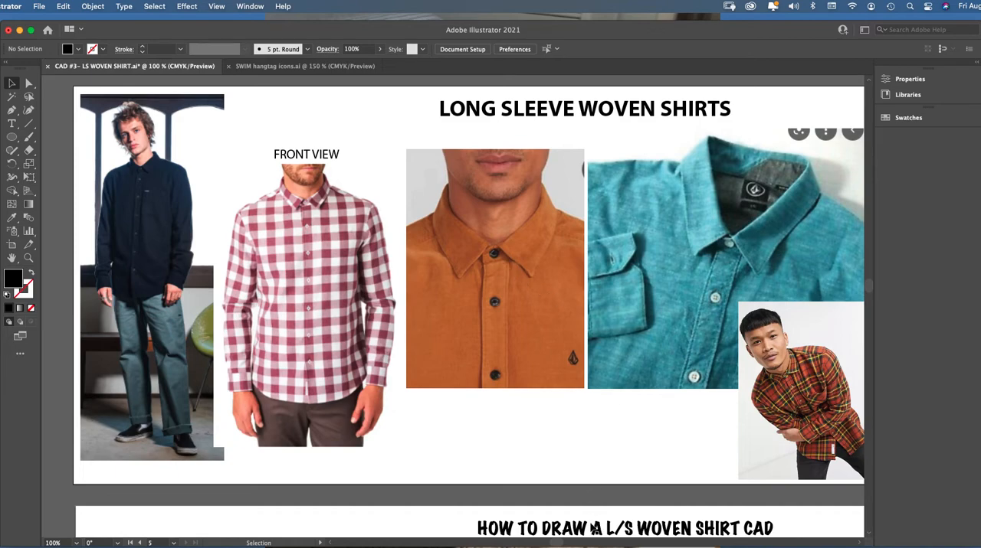
scroll(586, 450, right, 10)
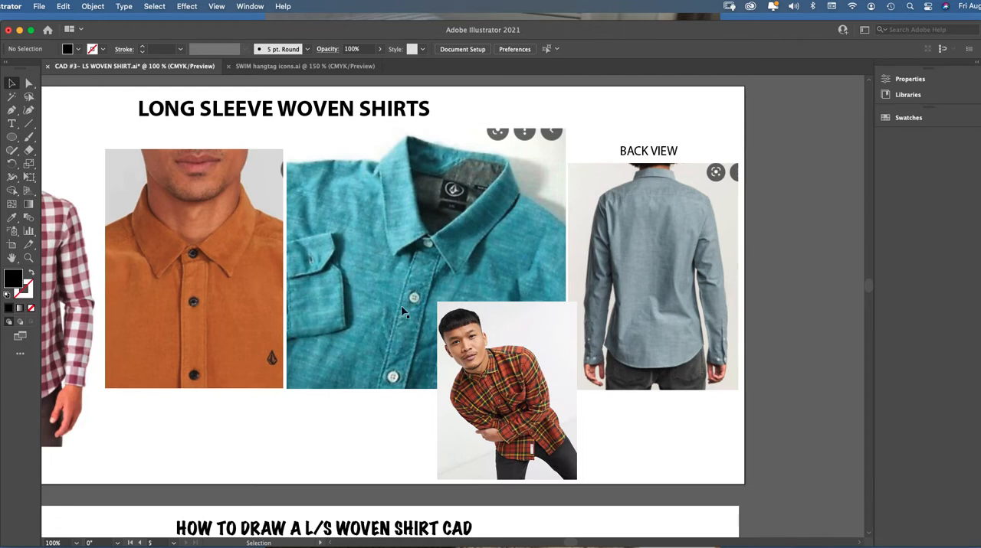
click(28, 258)
click(651, 283)
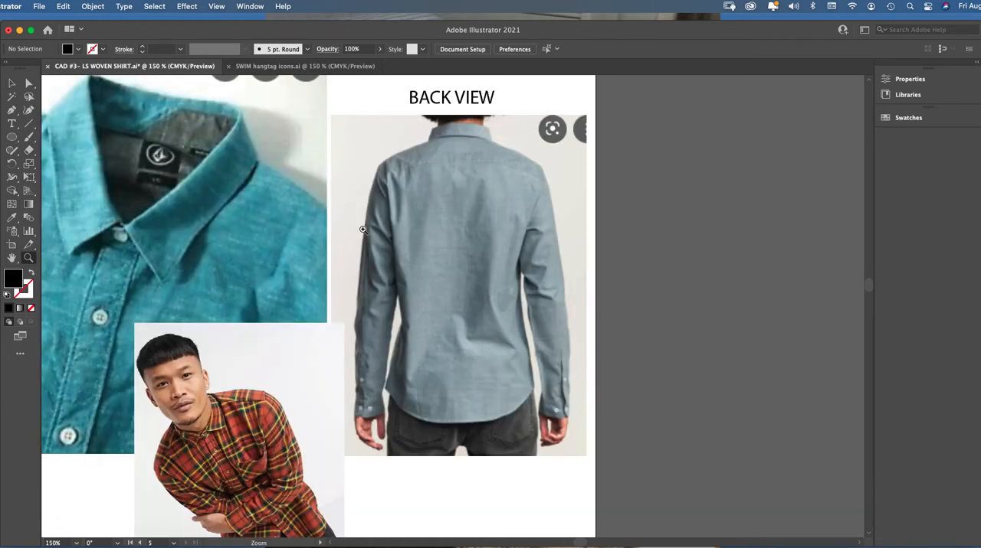
click(12, 83)
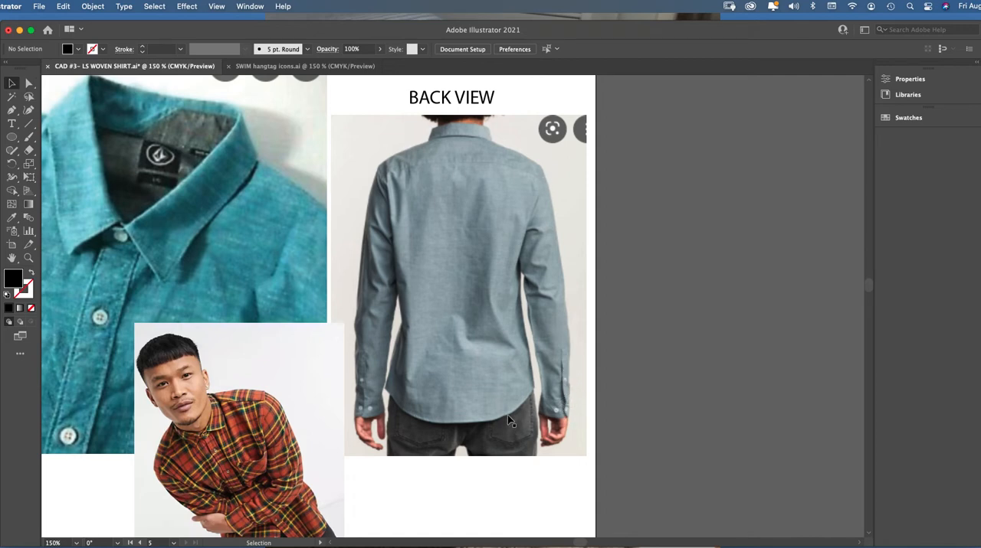
key(super+minus)
key(super+minus)
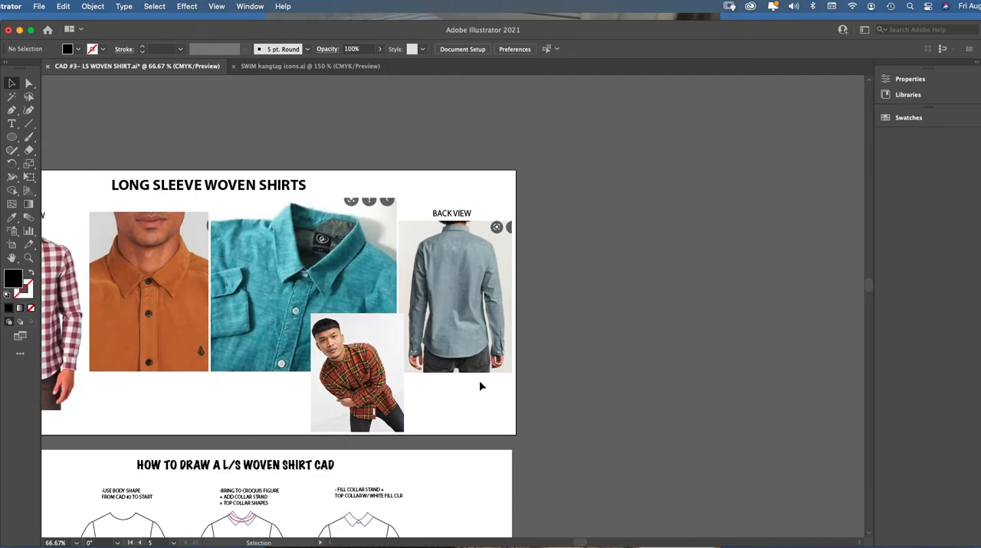
drag(580, 542, 563, 541)
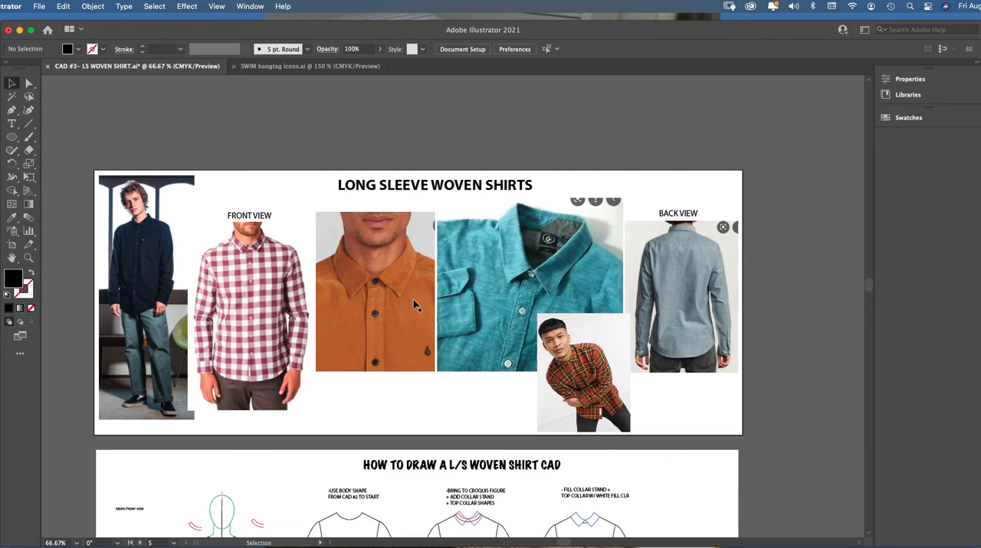
click(29, 259)
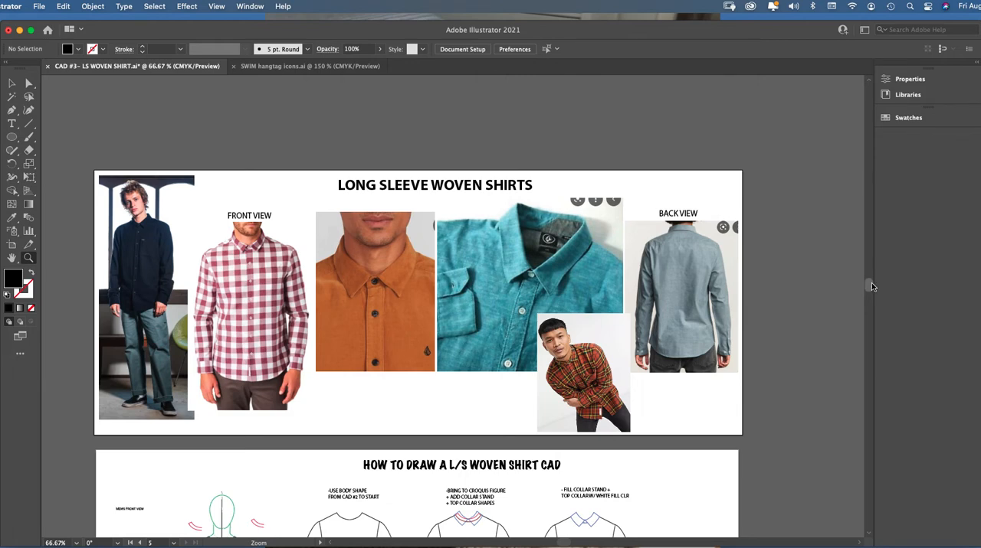
Examine the drawing stages on the "How to Draw a L/S Woven Shirt CAD" sheet below the reference photos
drag(869, 287, 869, 288)
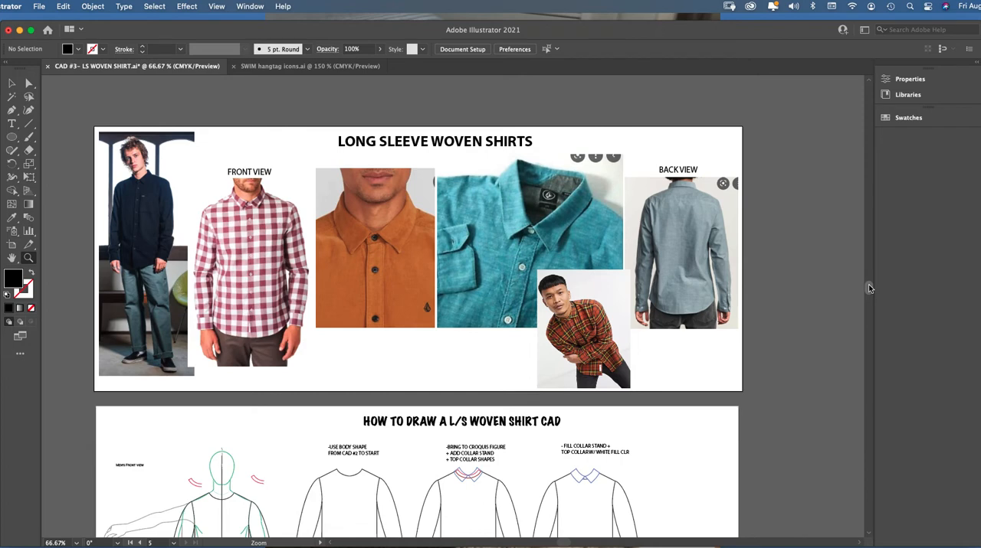
drag(869, 288, 865, 304)
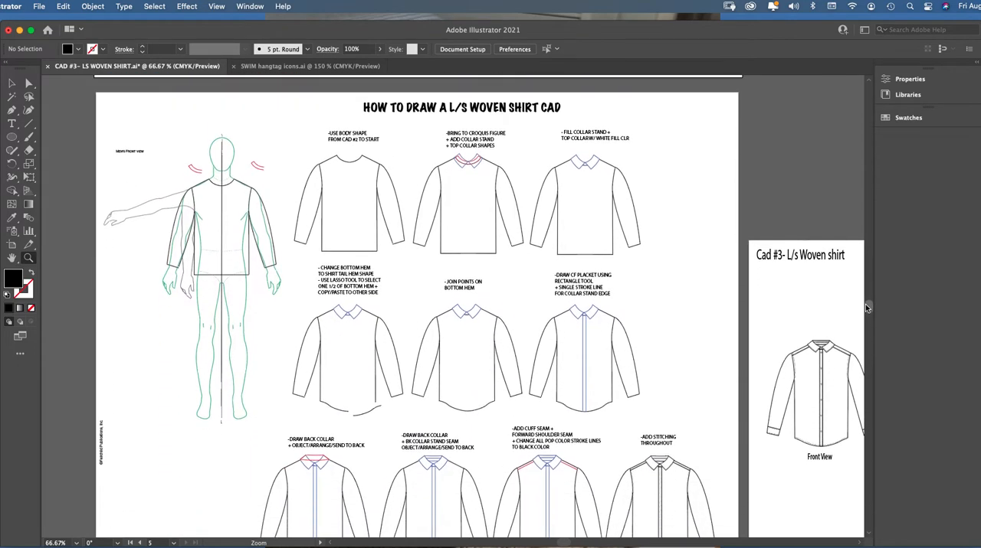
click(11, 83)
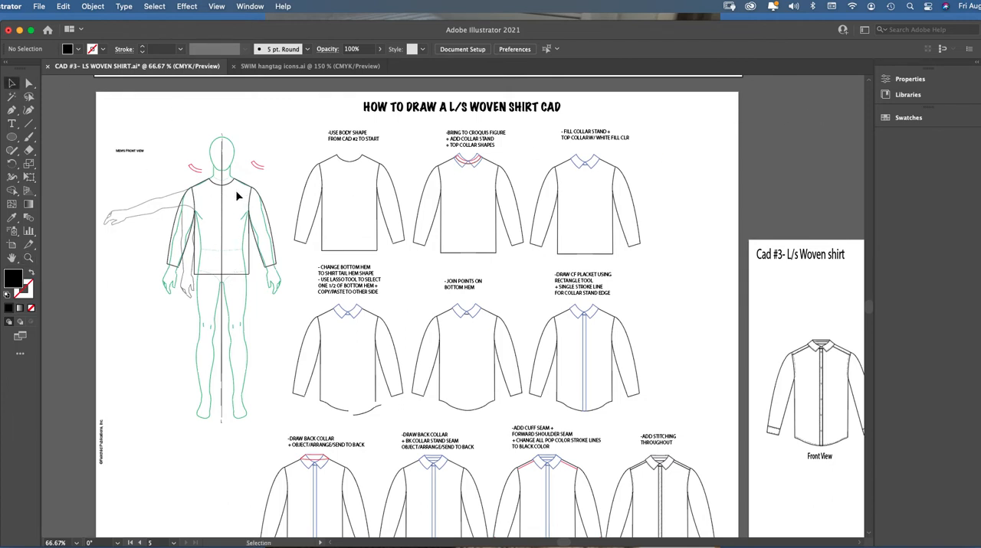
click(29, 260)
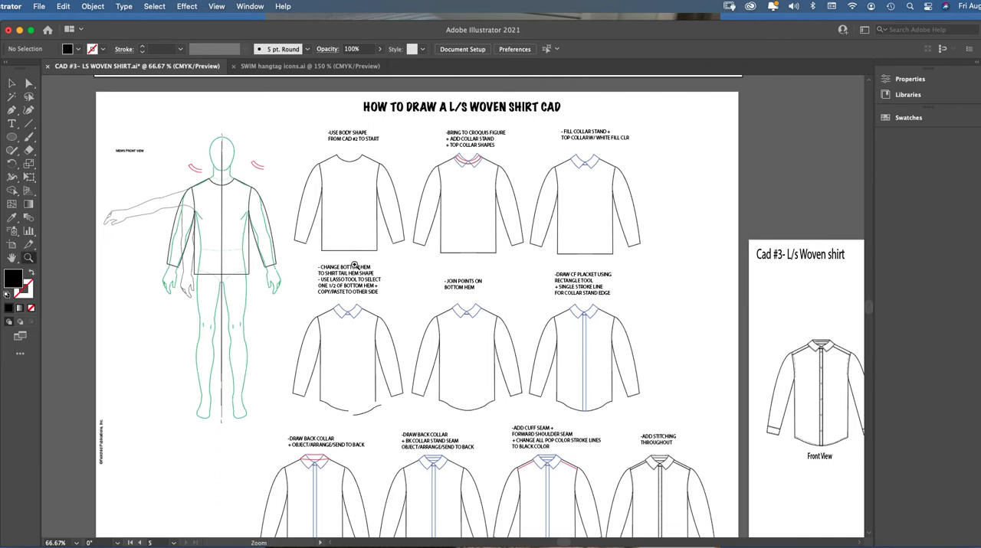
click(12, 83)
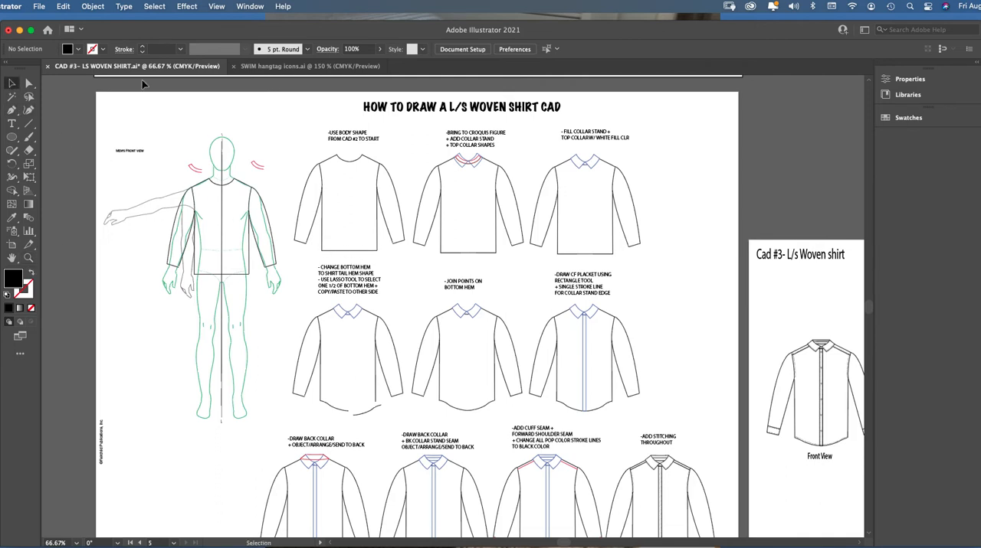
Shift the plain body shape under "Use body shape from CAD #2 to start" slightly down and to the right
click(203, 187)
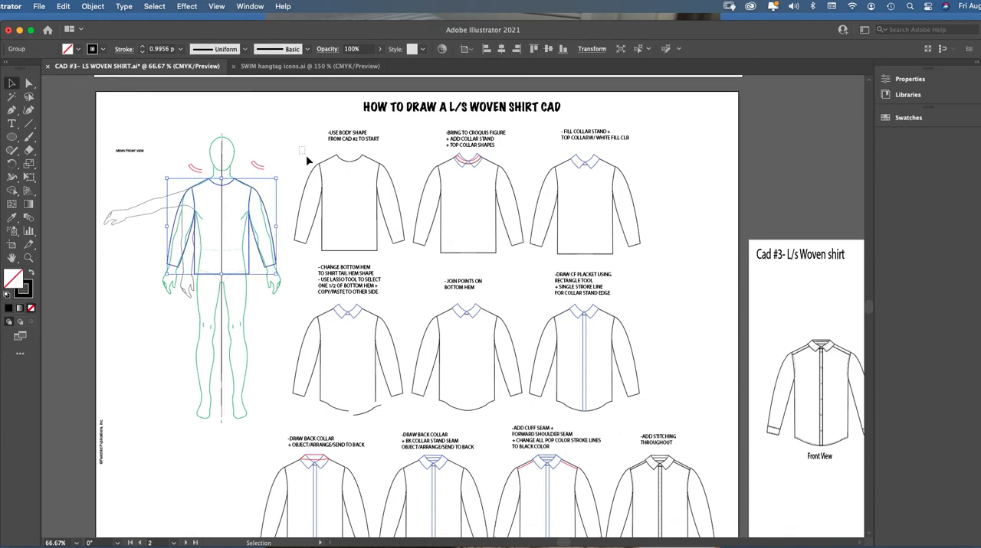
drag(298, 146, 403, 253)
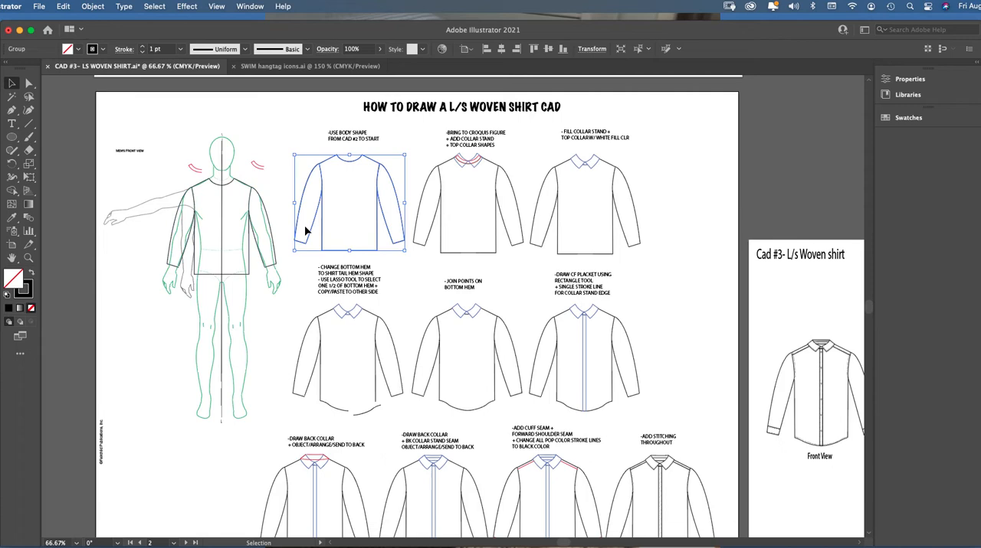
click(29, 258)
click(356, 222)
click(14, 85)
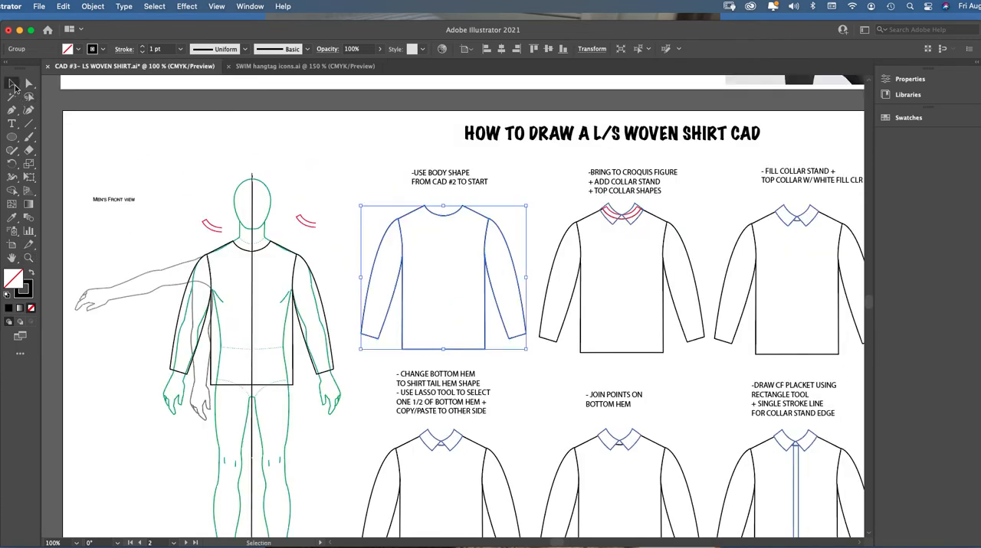
drag(445, 222, 445, 221)
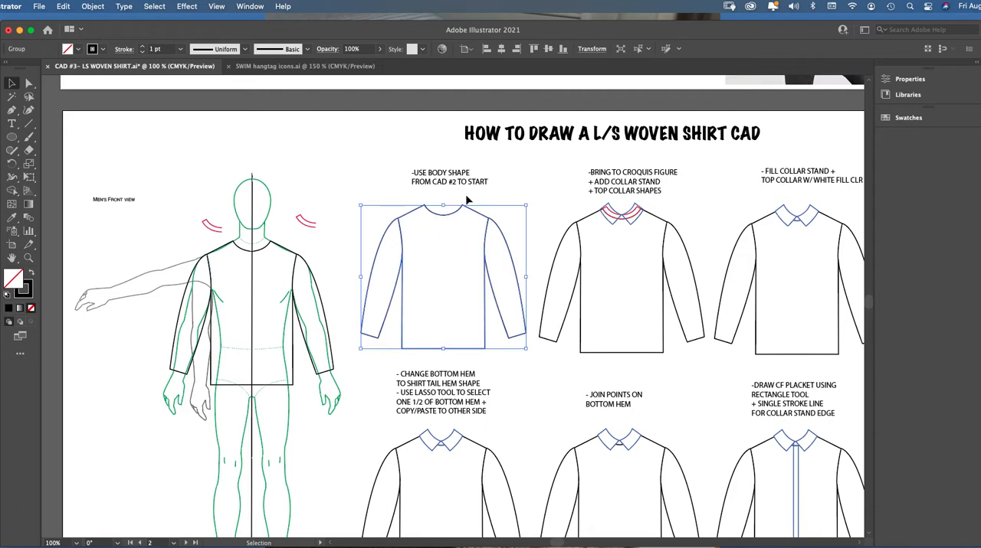
click(468, 200)
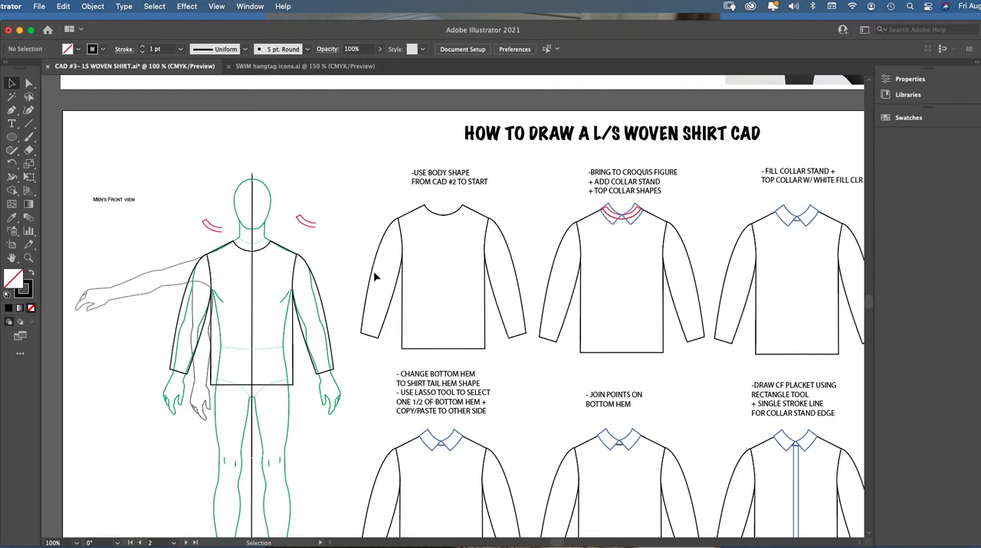
mouse_move(425, 213)
mouse_down()
mouse_move(382, 208)
mouse_move(431, 213)
mouse_up()
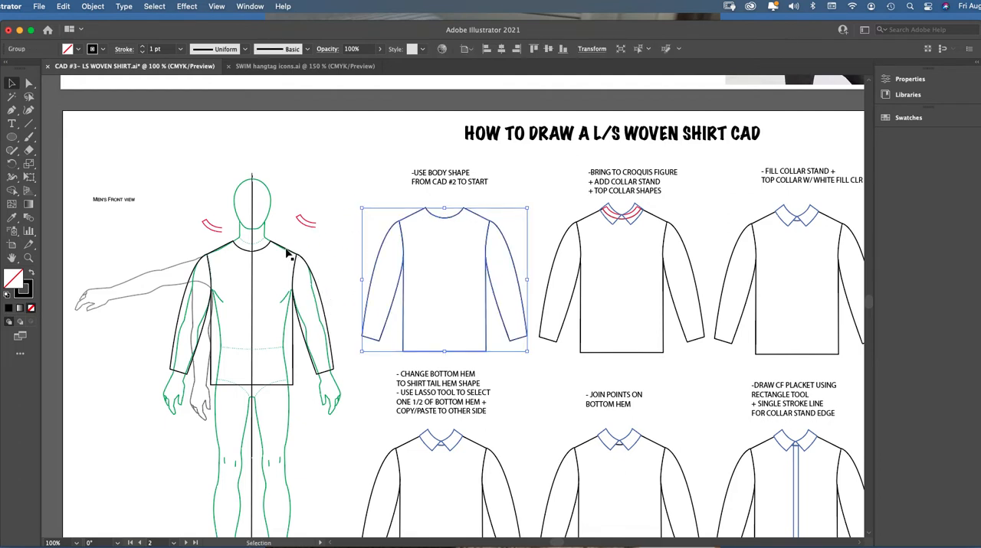
Nudge the long sleeve body outline into position over the men's front view croquis
drag(286, 251, 285, 253)
key(z)
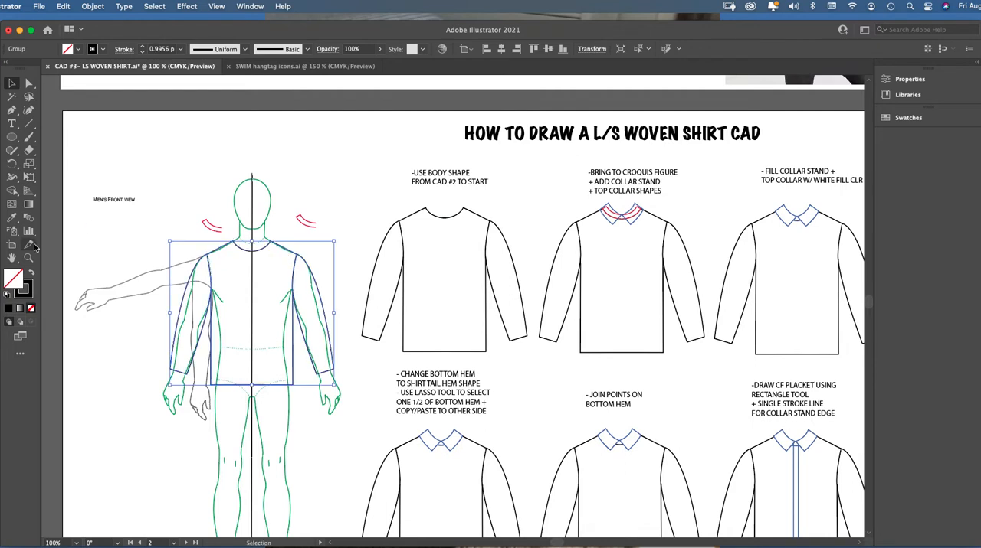
click(345, 310)
click(12, 83)
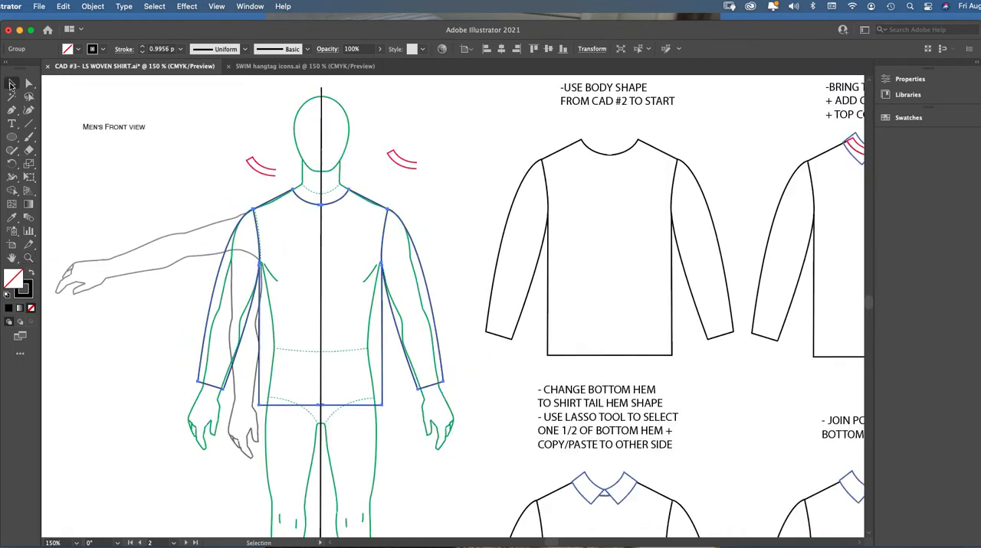
drag(300, 199, 301, 202)
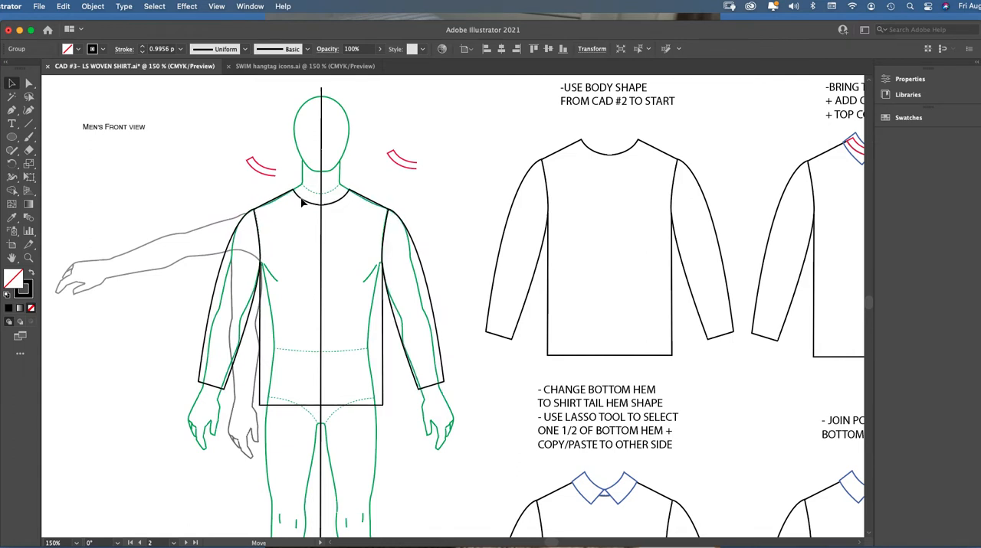
drag(302, 201, 301, 202)
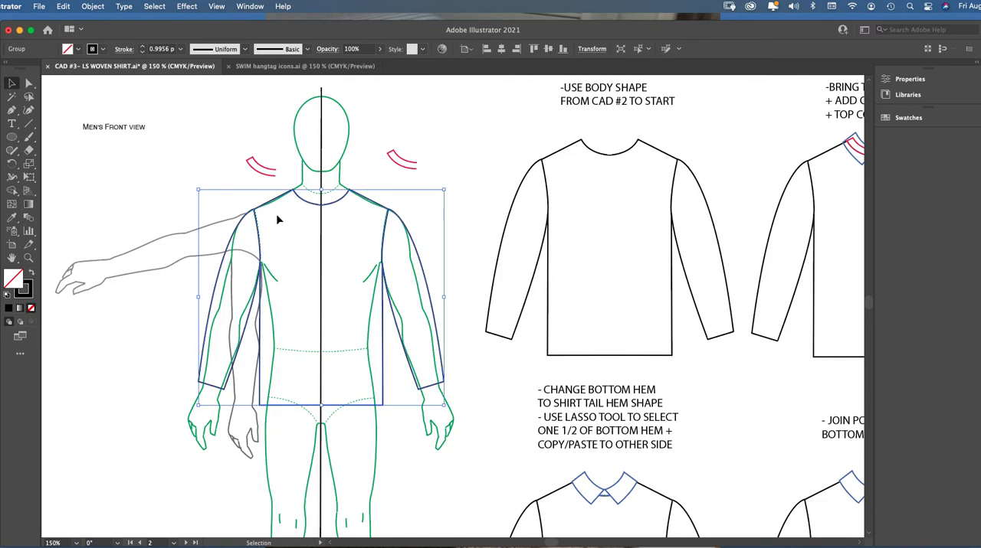
Narrow the croquis's long sleeve body outline very slightly from its right side to balance it around the center line
click(29, 257)
click(383, 276)
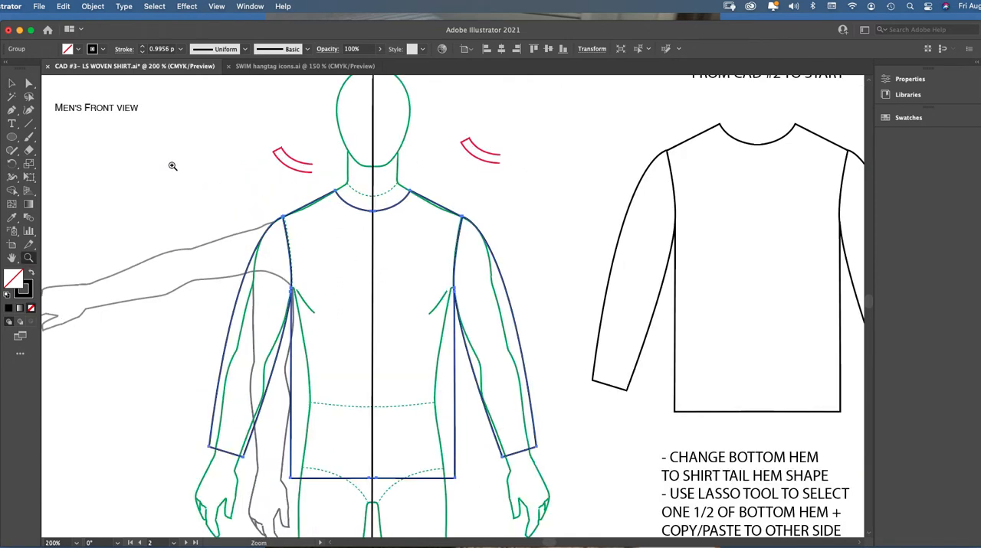
click(12, 82)
click(335, 179)
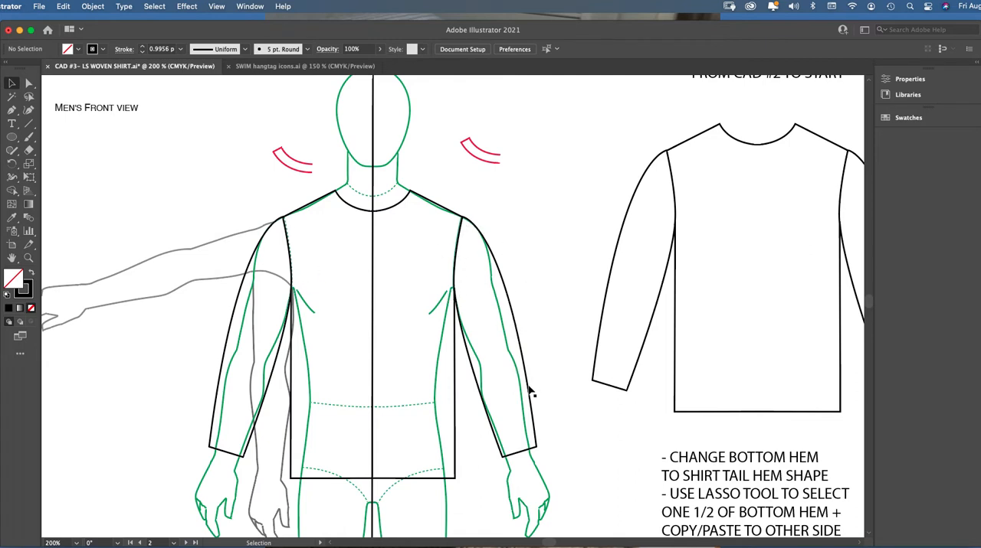
click(515, 322)
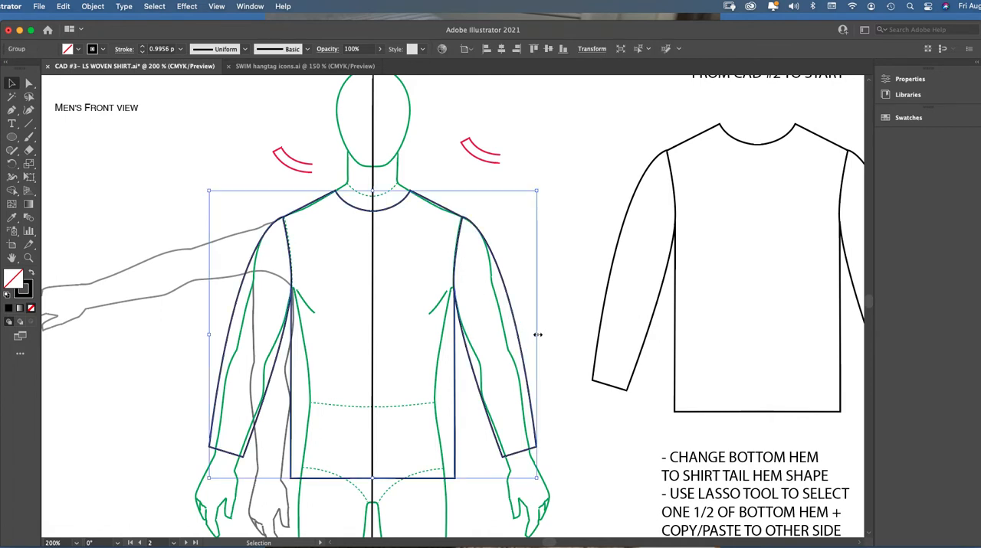
drag(538, 334, 536, 335)
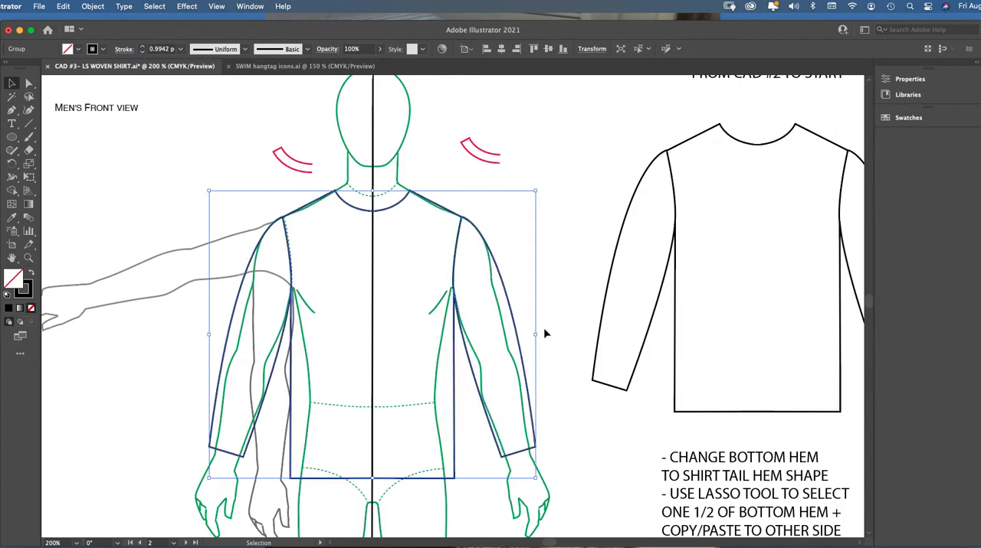
click(557, 326)
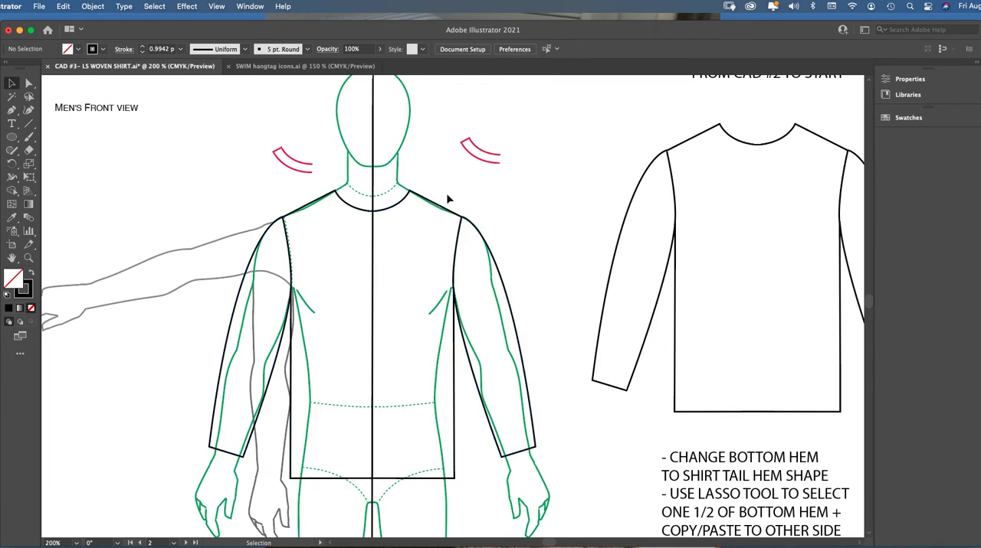
Lock the long sleeve body outline on the men's front view croquis
click(443, 213)
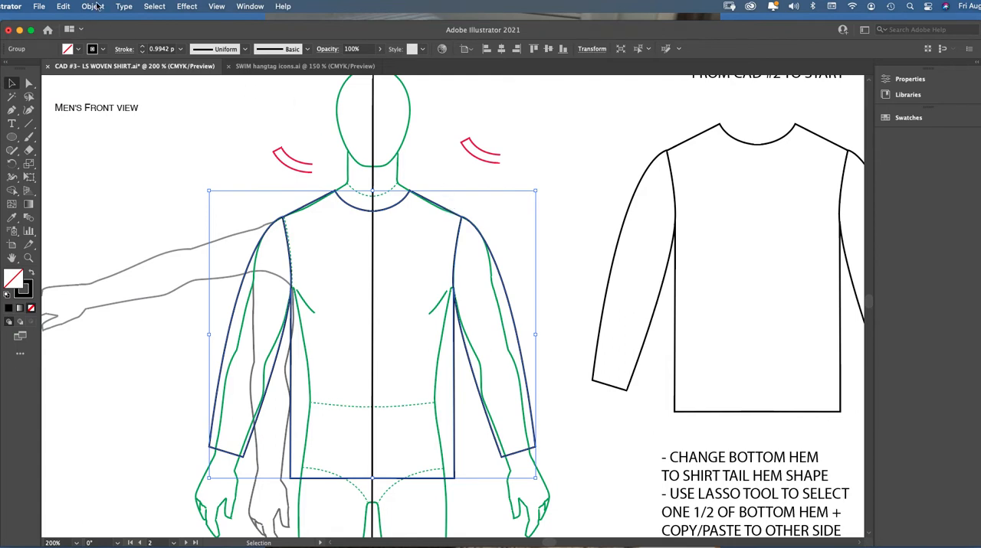
click(93, 6)
mouse_move(113, 90)
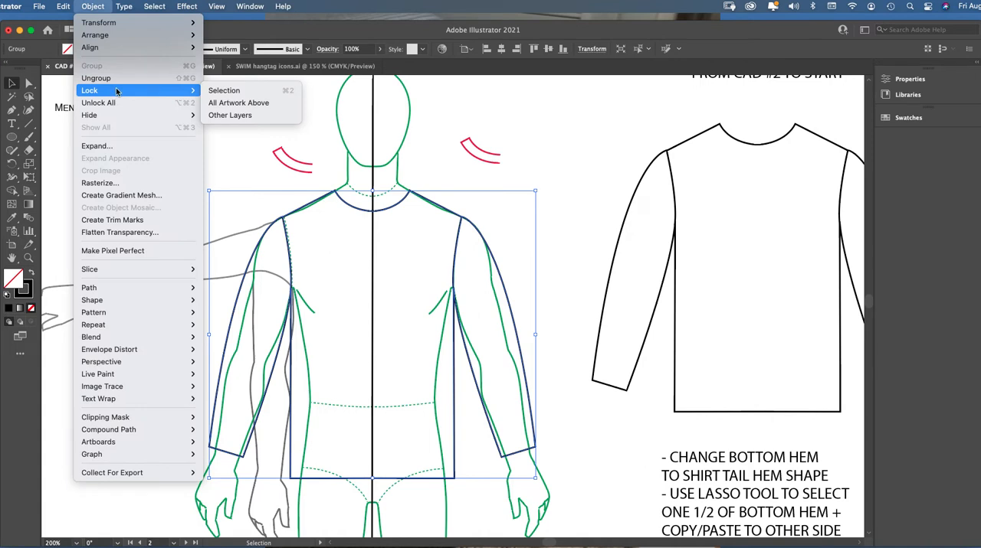
click(220, 92)
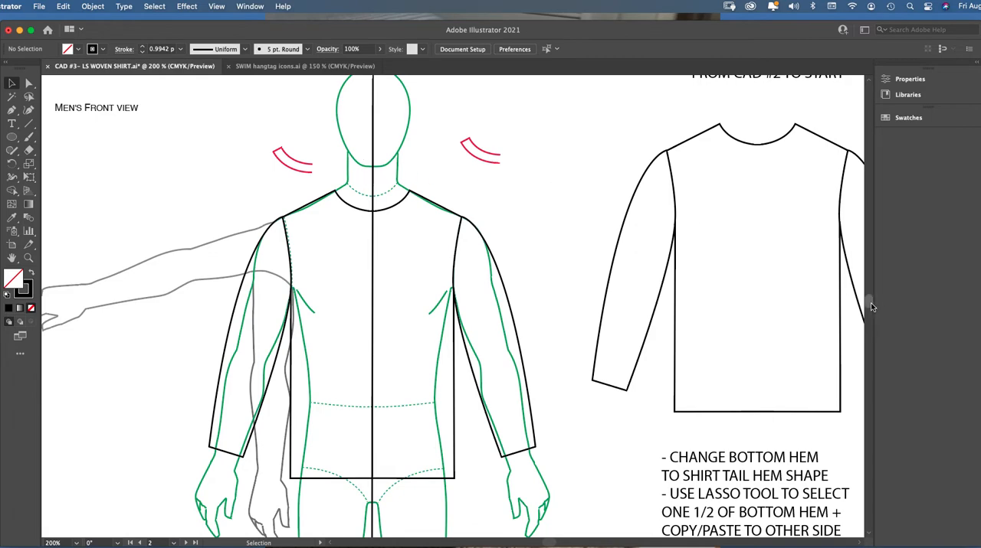
Examine the collar, collar stand and front placket in the close-up shirt reference photos
drag(868, 301, 867, 298)
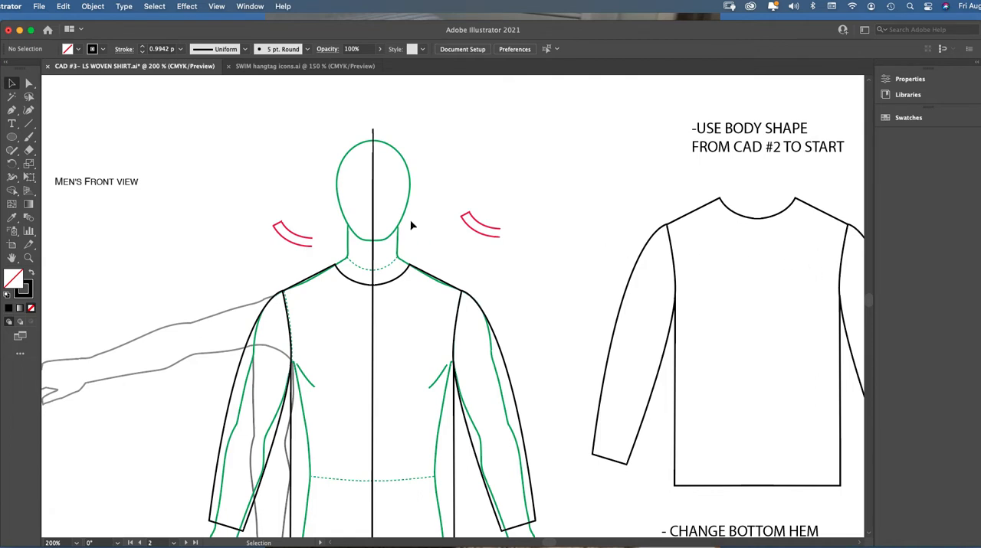
drag(868, 297, 868, 281)
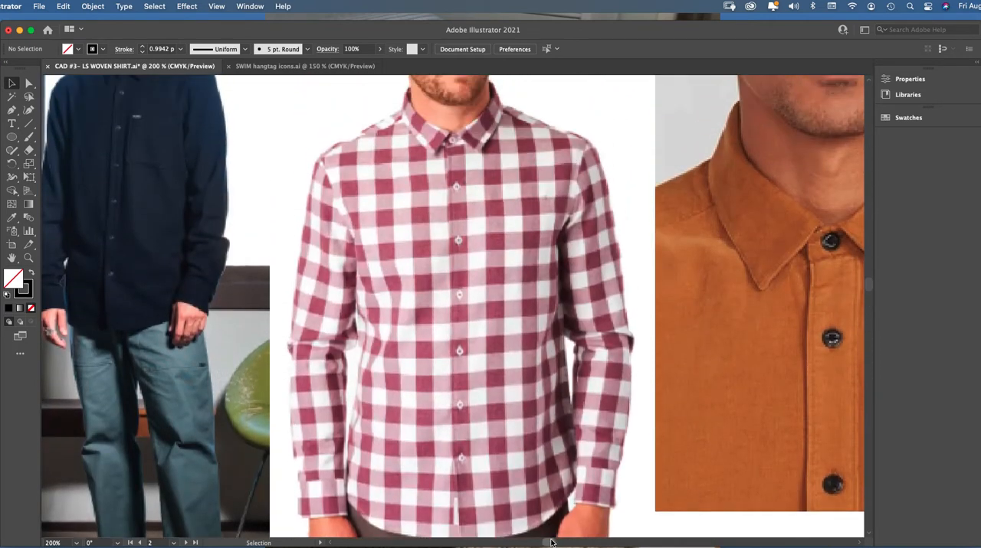
drag(550, 542, 557, 543)
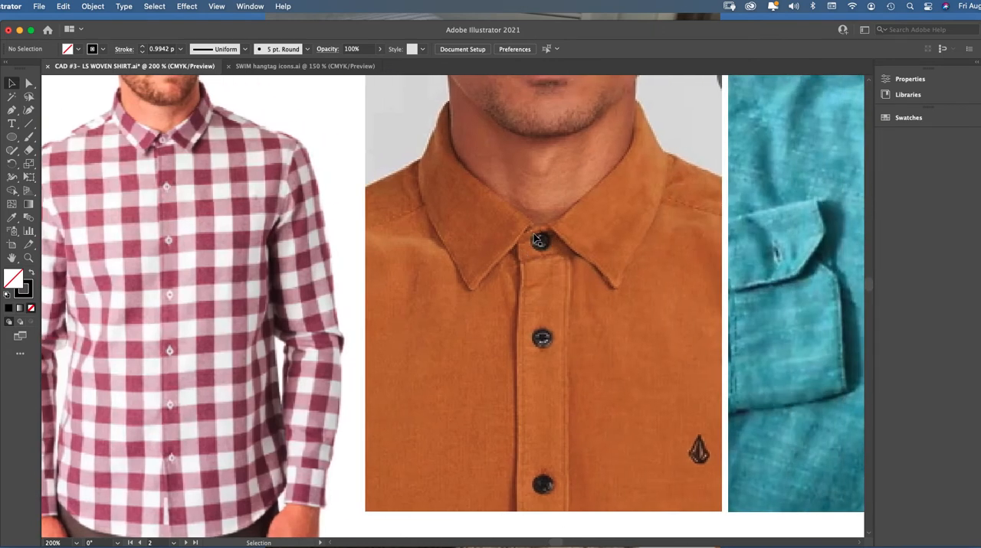
drag(555, 542, 562, 542)
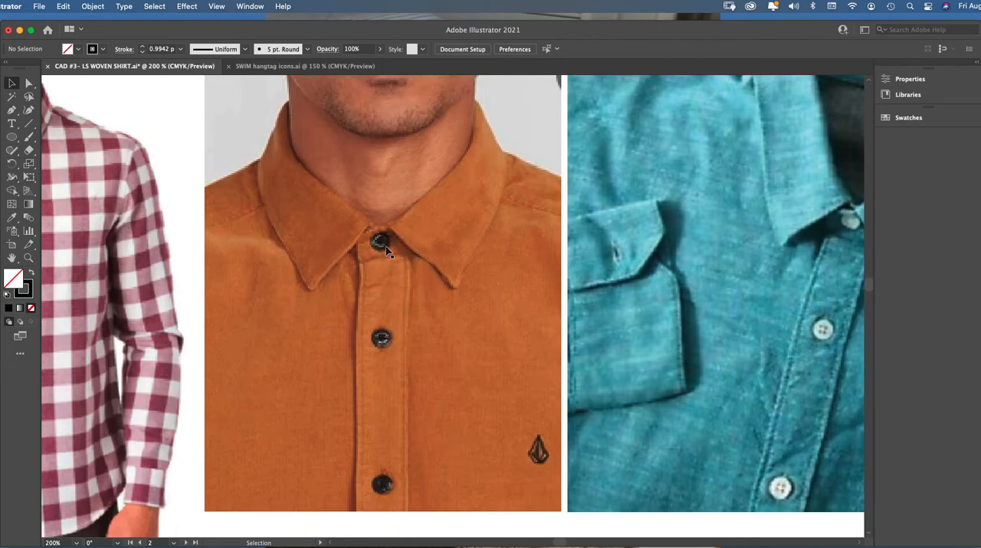
key(super+minus)
key(super+minus)
key(super+minus)
key(super+minus)
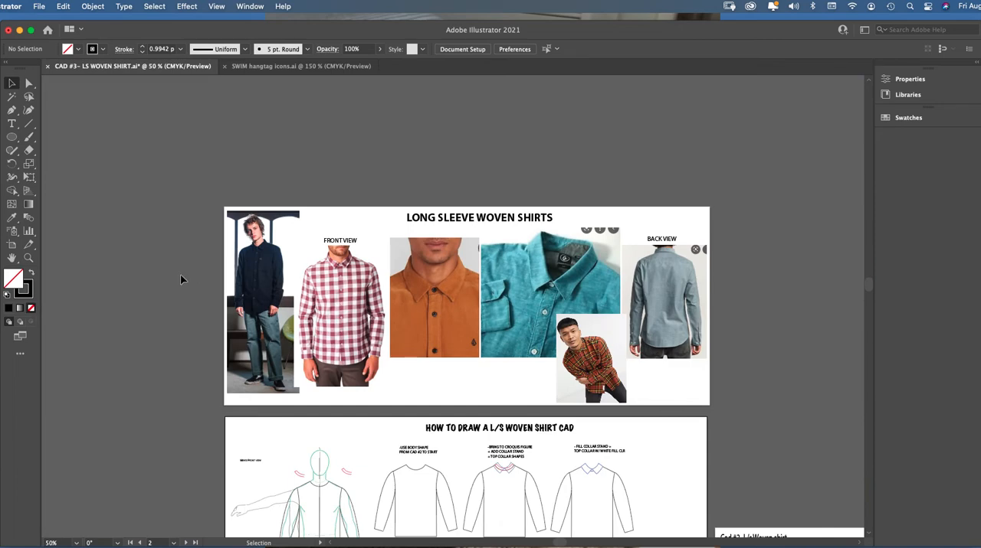
Place the premade red half collar stand along the left half of the shirt neckline, ending at the center line
click(28, 258)
click(349, 464)
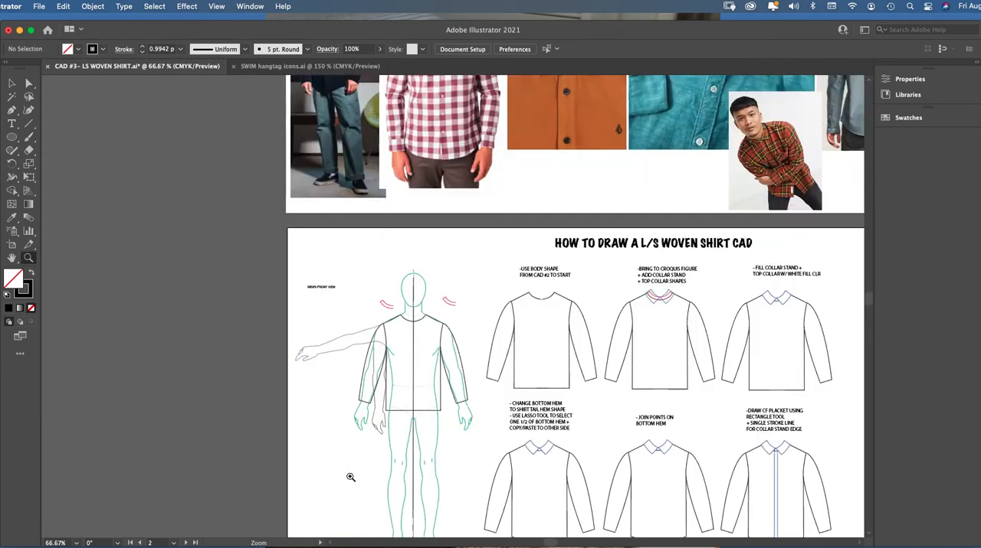
click(463, 331)
click(424, 319)
click(415, 285)
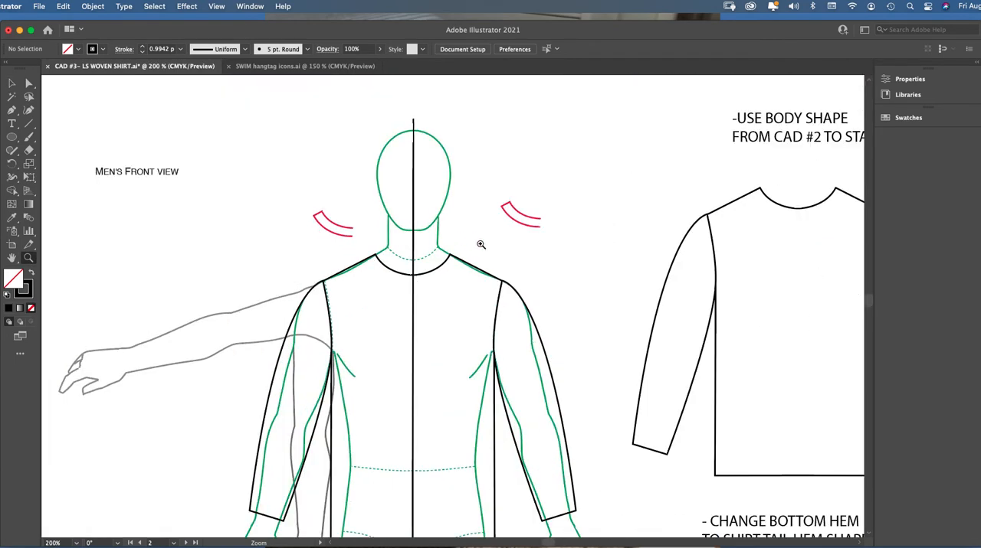
click(466, 286)
click(13, 84)
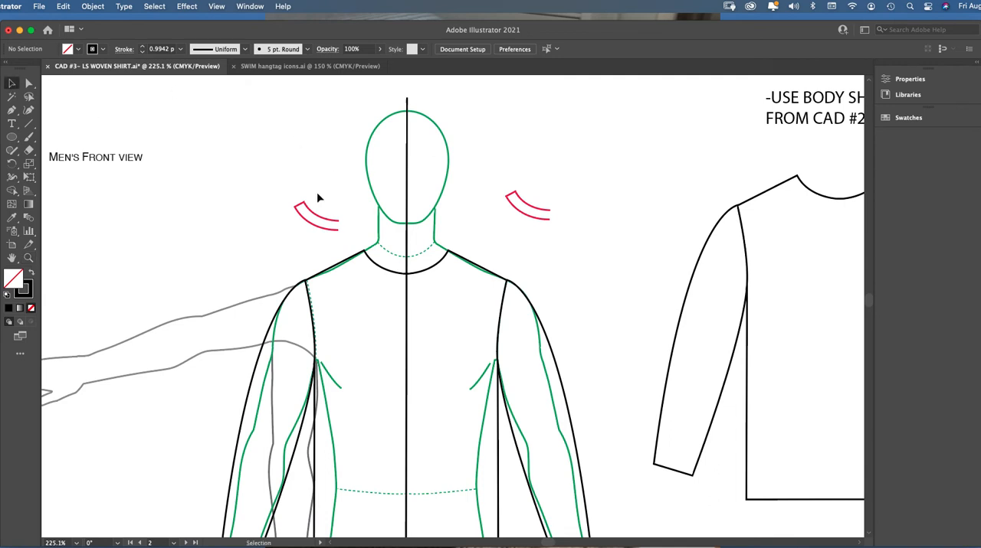
drag(313, 215, 343, 222)
key(z)
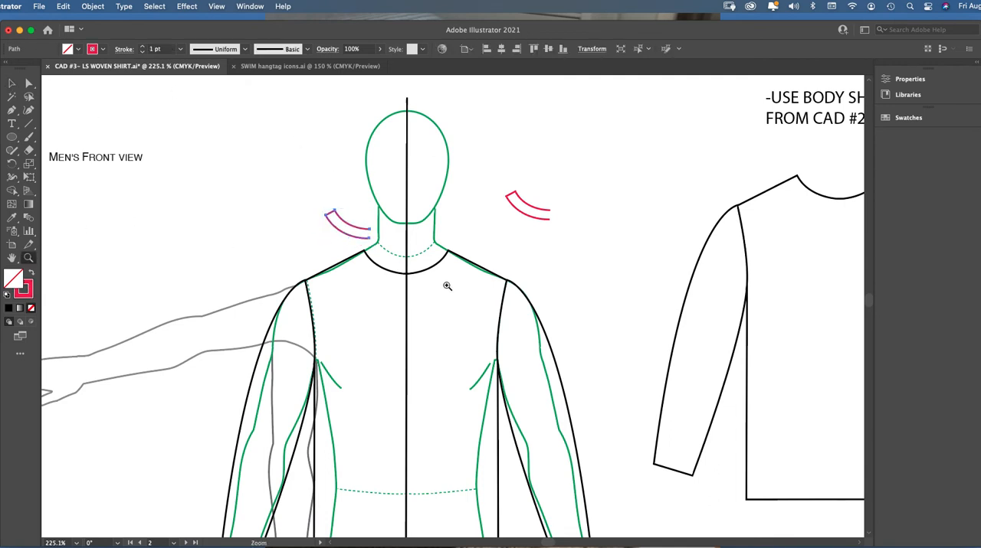
click(447, 286)
click(13, 85)
click(340, 182)
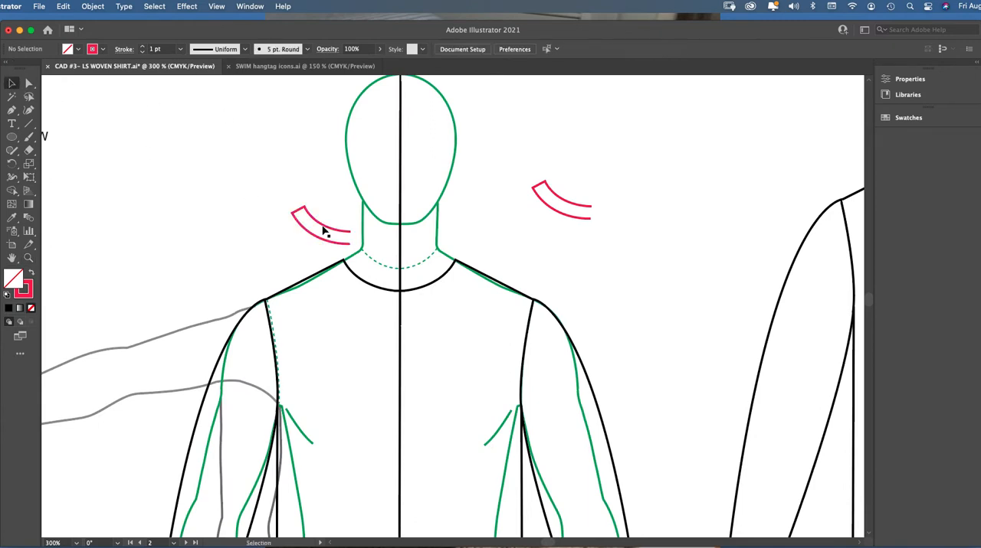
drag(324, 231, 377, 278)
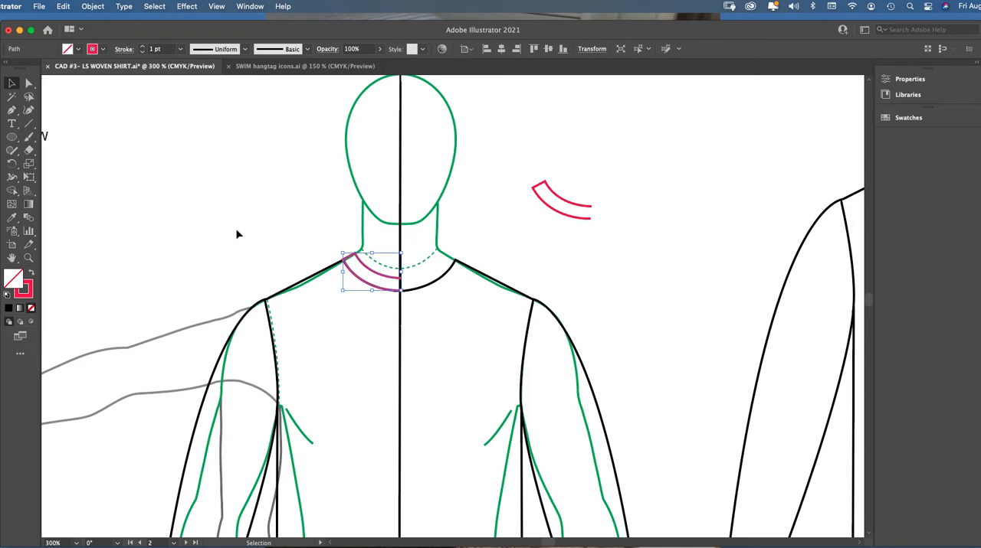
double_click(31, 292)
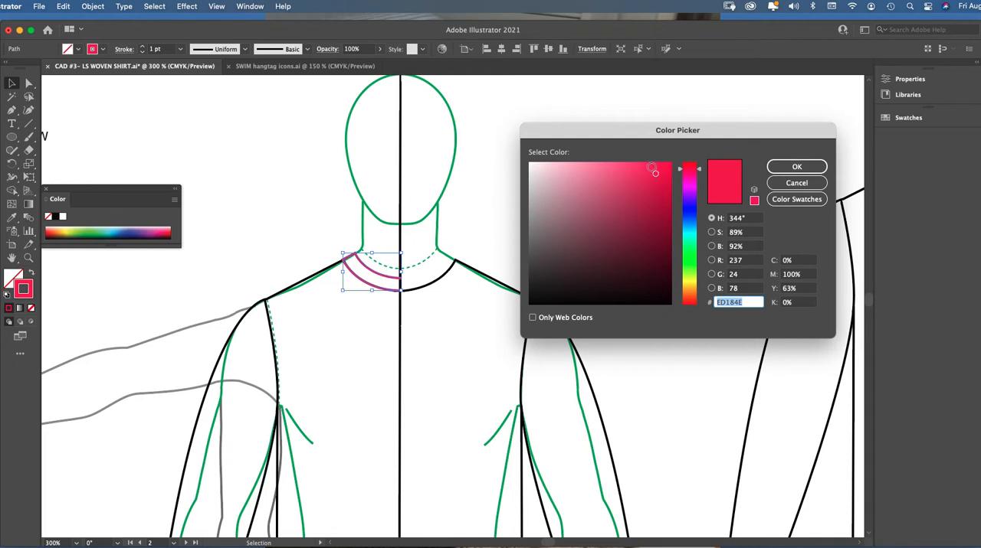
text(EA1B2A)
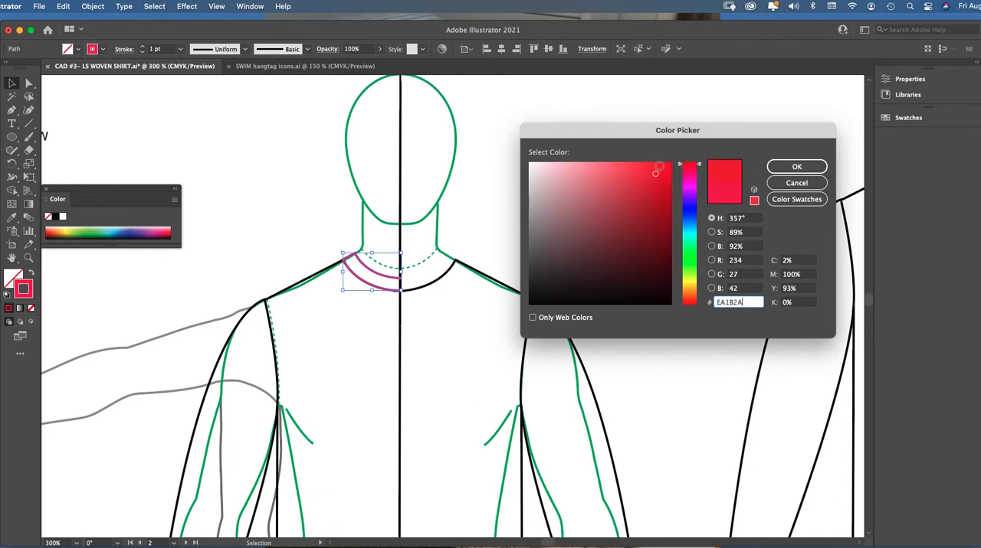
click(792, 183)
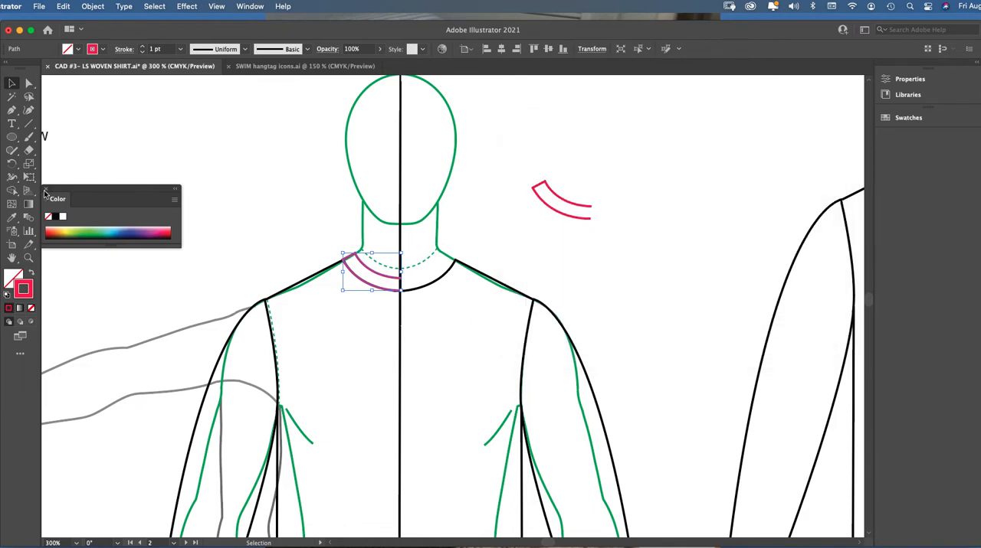
click(45, 189)
Examine the anchor points and curve handles of the red half collar stand on the neckline
click(28, 258)
click(482, 279)
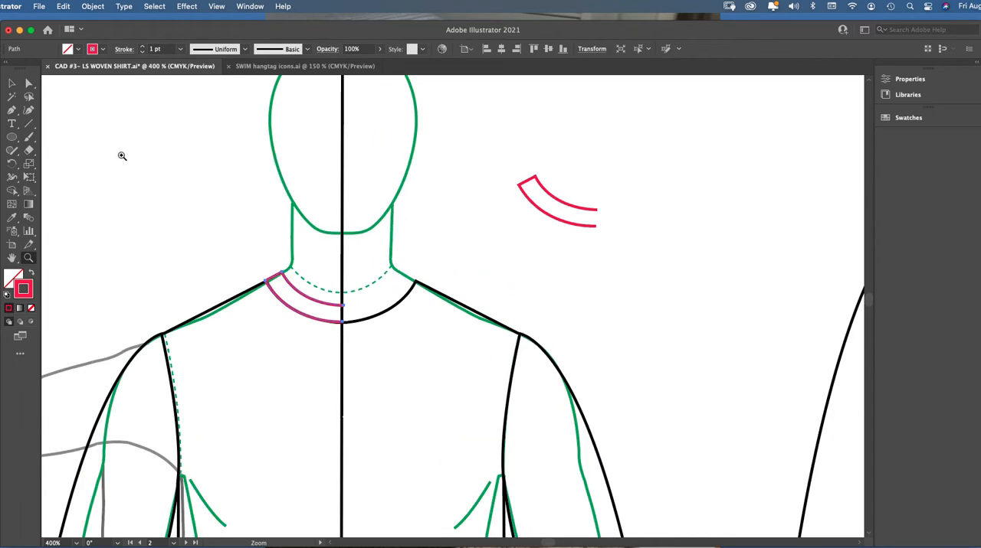
click(13, 81)
click(12, 110)
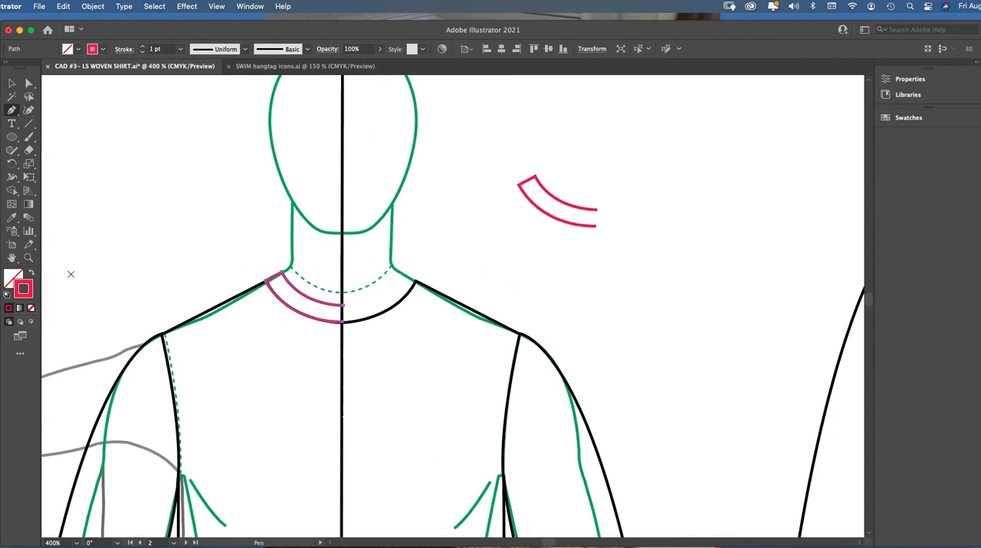
click(28, 258)
click(420, 312)
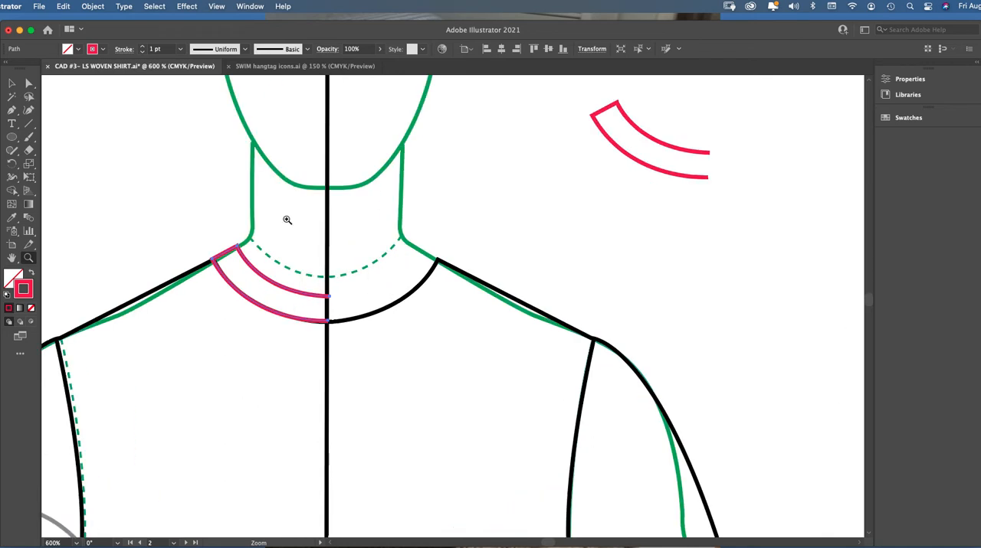
click(29, 83)
click(85, 108)
click(265, 278)
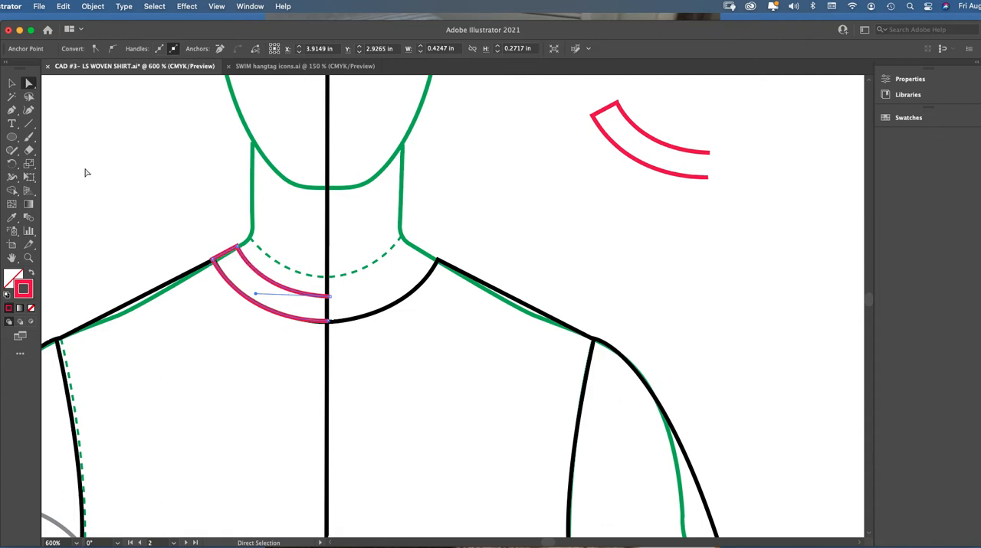
Move the sample collar stand aside and trace the left half of the neckline with the Pen tool from center front to shoulder
click(12, 83)
drag(273, 288, 510, 210)
key(p)
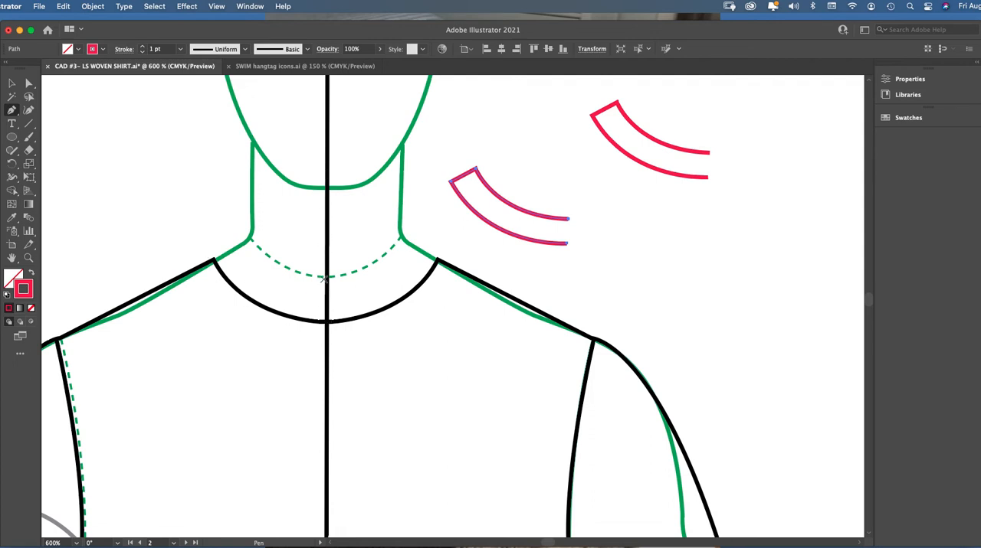
click(326, 323)
drag(213, 261, 186, 204)
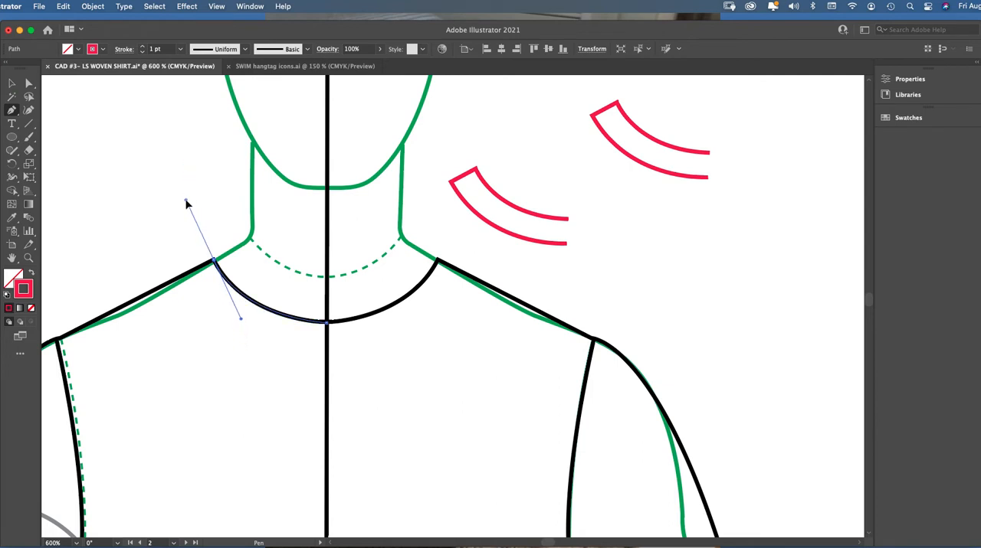
drag(186, 202, 182, 200)
click(12, 83)
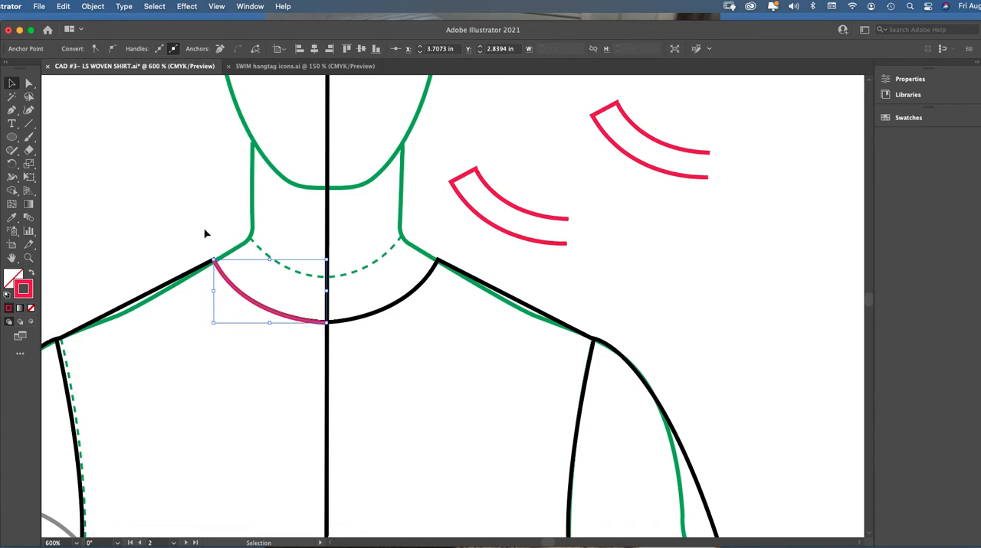
Refine the red neckline curve by adjusting the handle at its shoulder anchor point to follow the black neckline
click(28, 82)
click(182, 168)
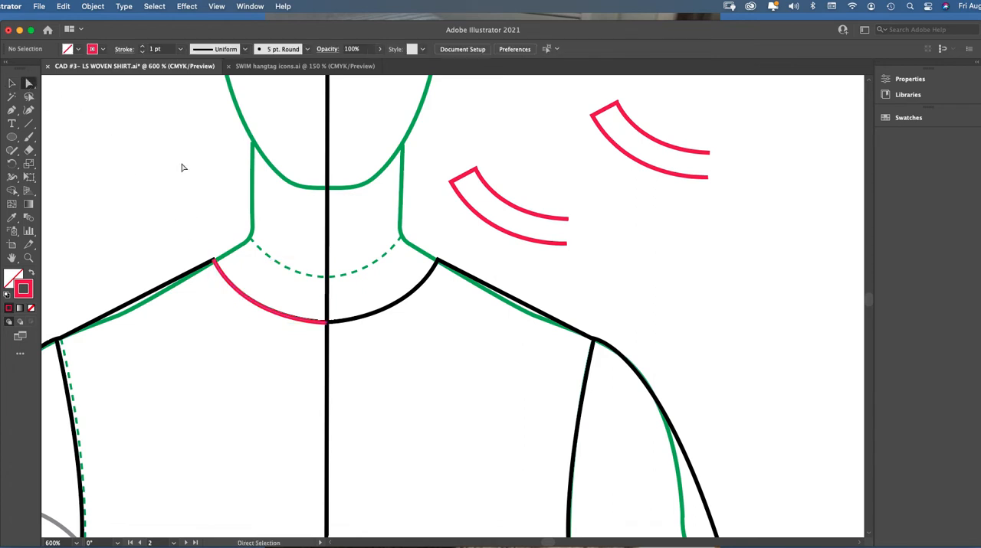
click(242, 299)
mouse_move(246, 325)
mouse_down()
mouse_move(245, 339)
mouse_move(241, 319)
mouse_up()
click(214, 263)
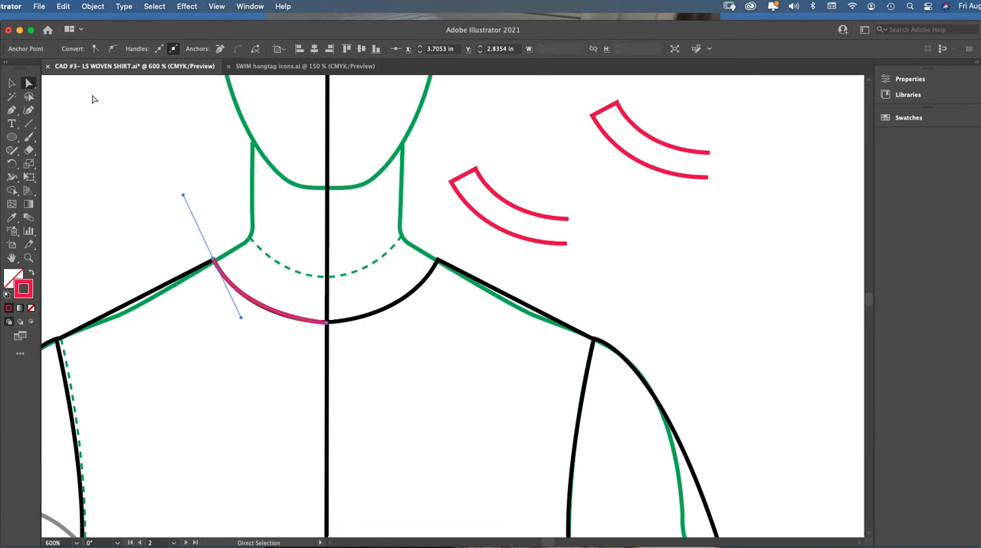
click(203, 177)
Continue the red path with a short straight edge up the shoulder and a curved top edge ending at the center line
click(12, 111)
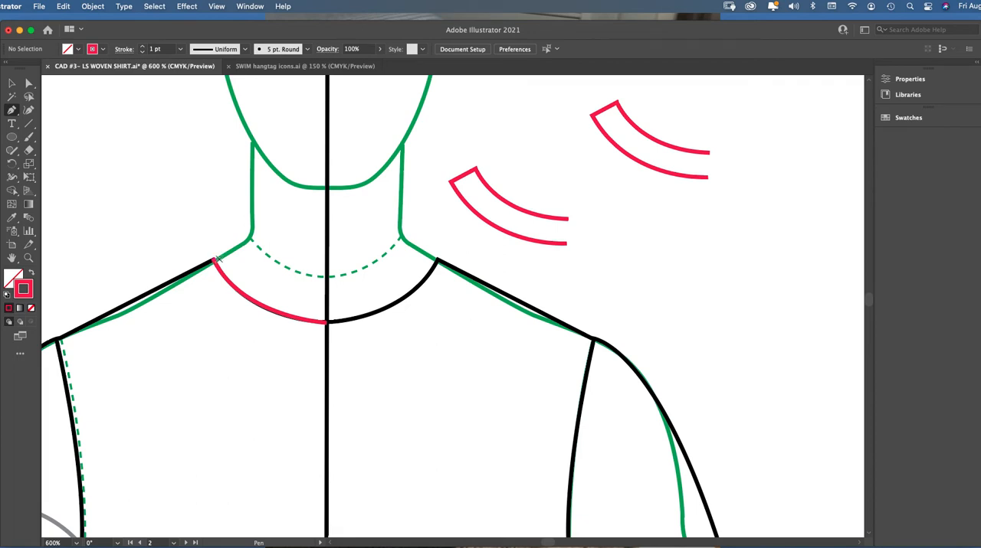
drag(213, 259, 239, 314)
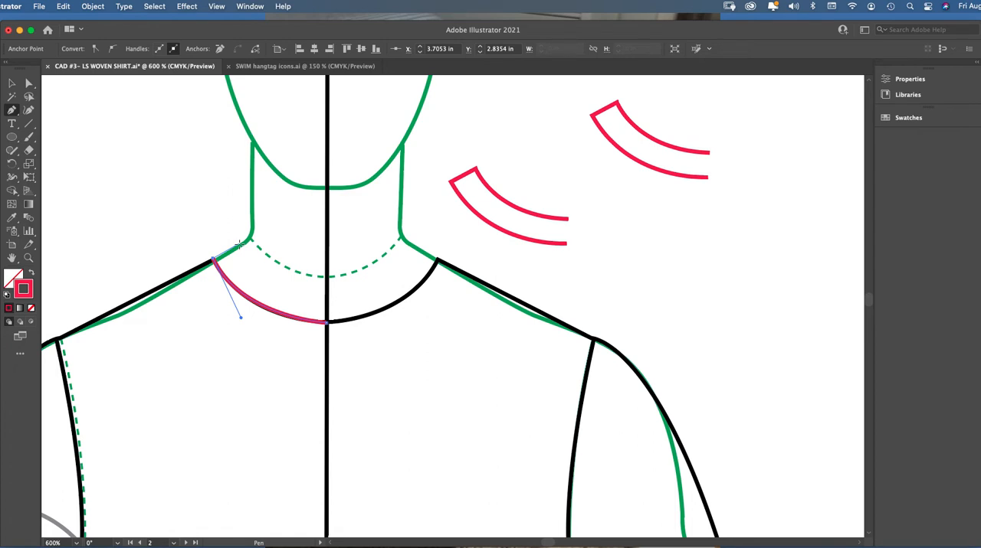
click(239, 244)
drag(328, 290, 388, 293)
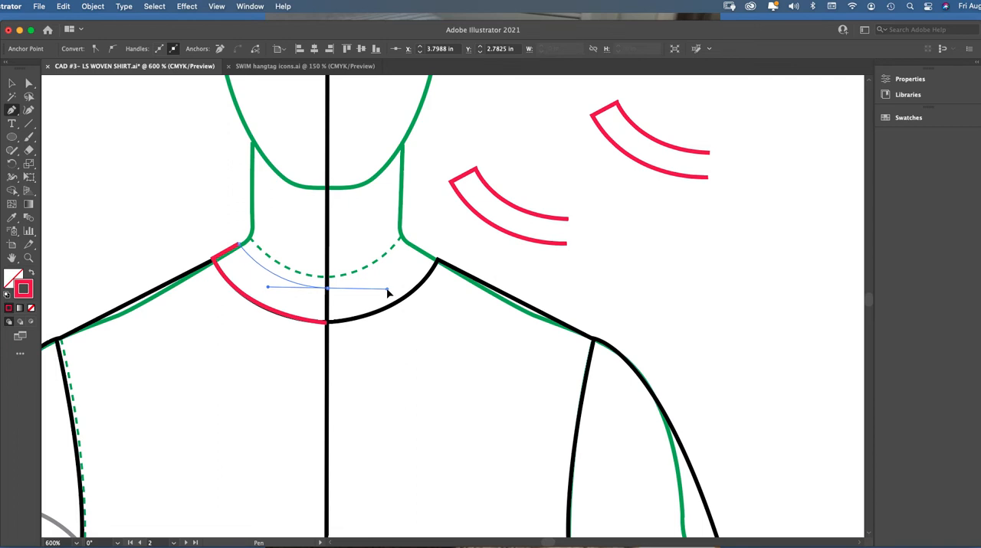
drag(388, 293, 389, 293)
click(11, 83)
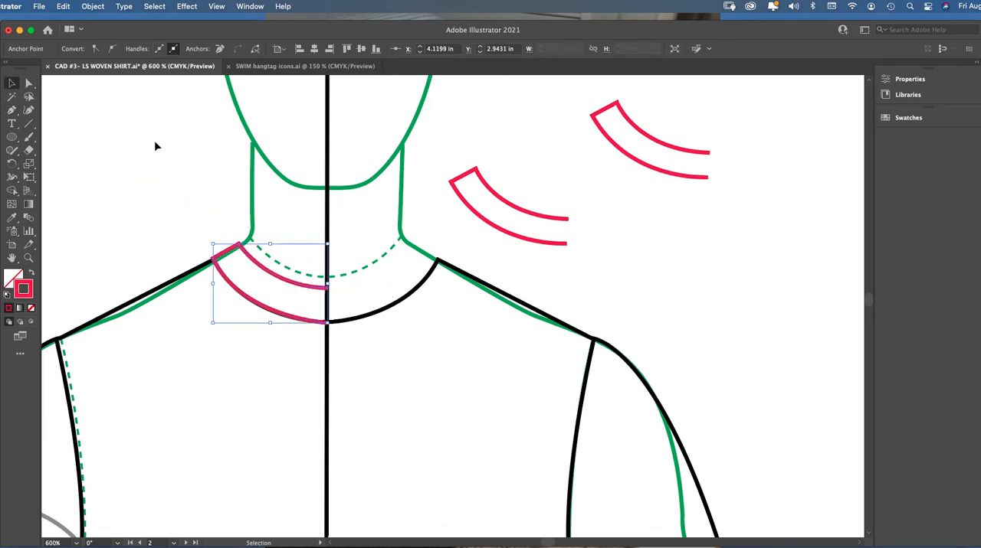
click(156, 144)
Lower the top edge's center anchor point slightly and adjust its handle to smooth the collar stand curve
click(29, 82)
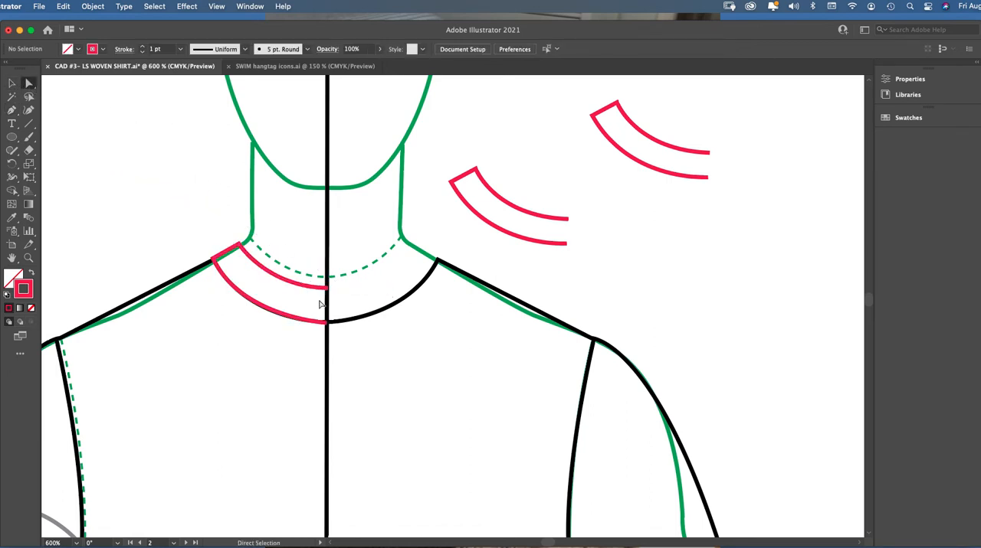
click(330, 289)
drag(331, 289, 331, 293)
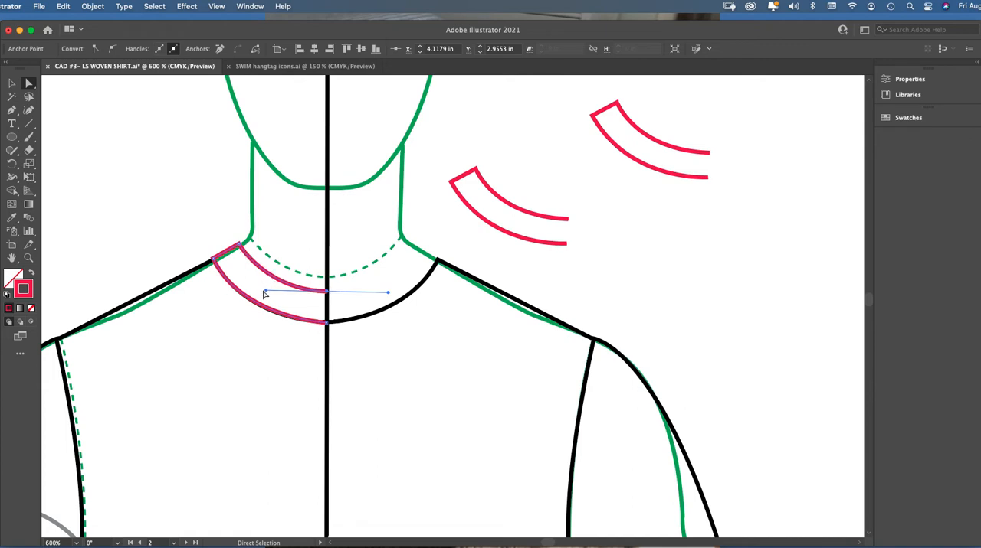
drag(265, 291, 261, 288)
click(11, 84)
click(193, 160)
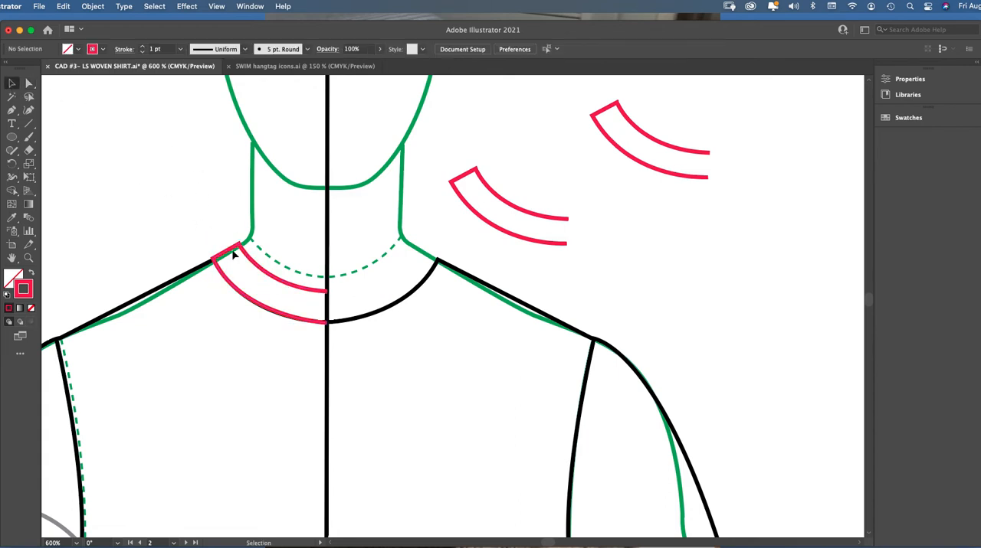
Duplicate the left half of the collar stand to the right side of the neckline and reflect the copy left to right
click(226, 255)
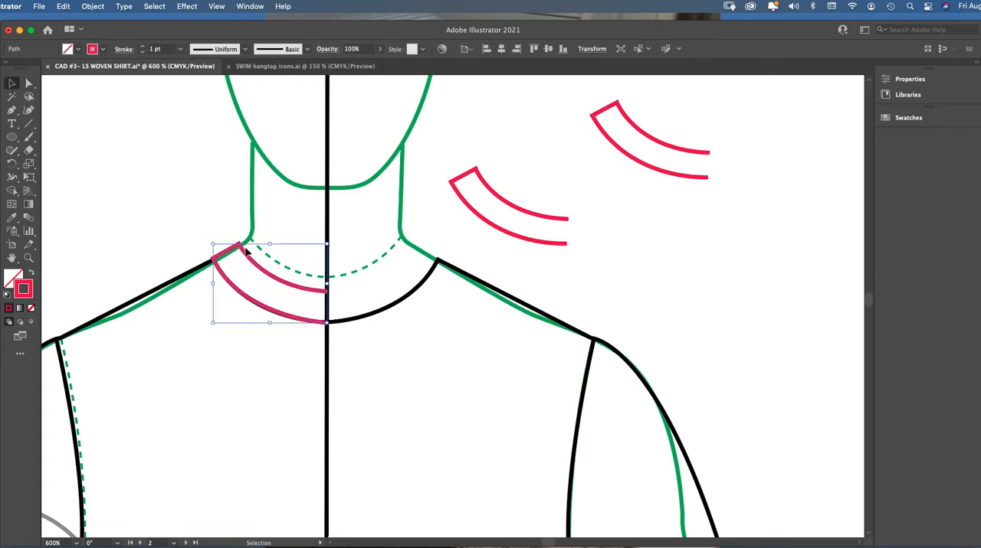
key(a)
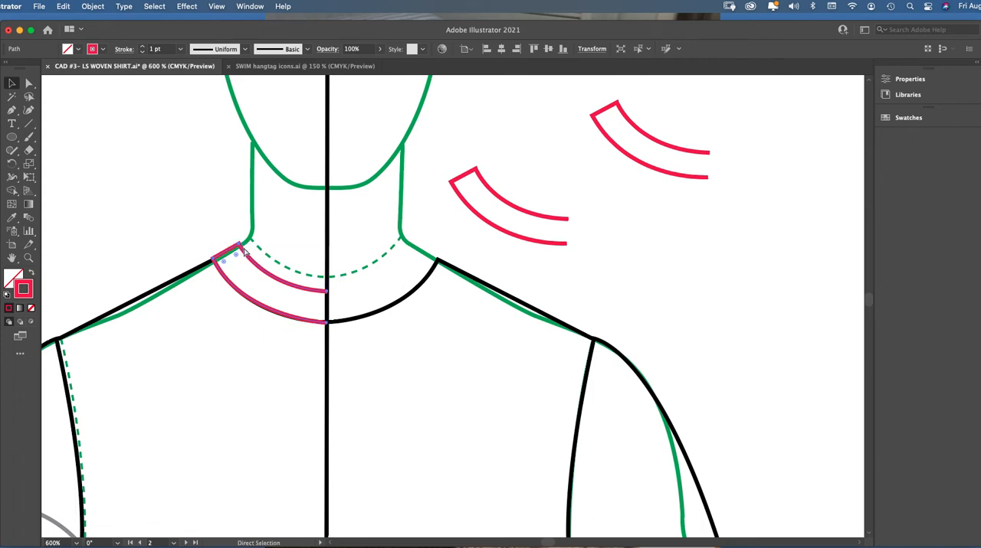
key(v)
drag(243, 250, 397, 274)
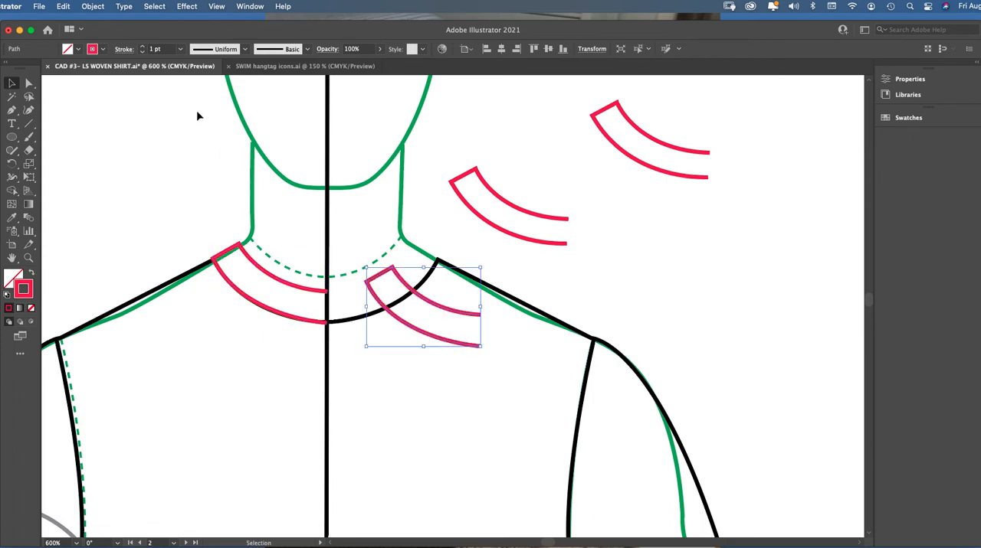
click(90, 6)
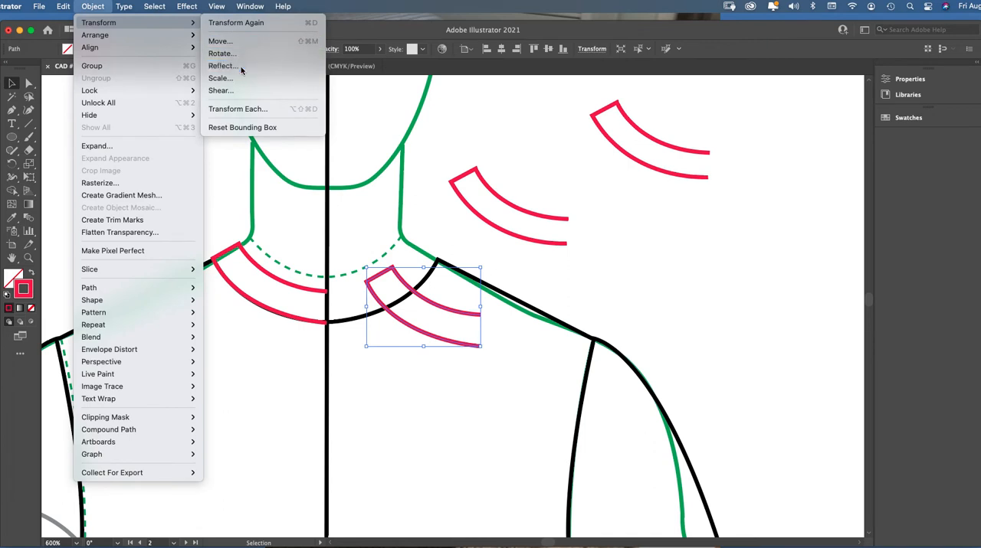
click(223, 66)
click(552, 357)
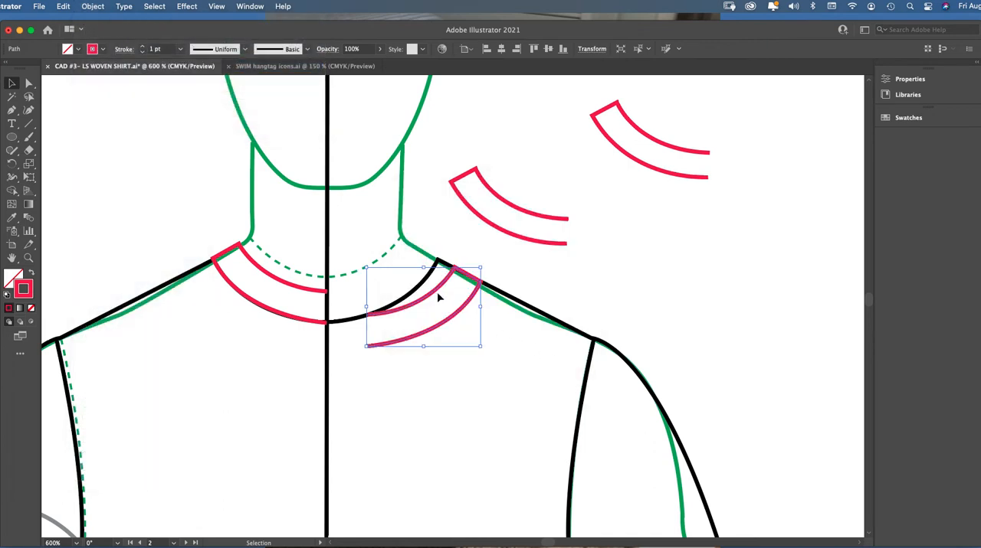
Align the mirrored collar stand half with the left half at the center line and select both halves
drag(438, 297, 398, 272)
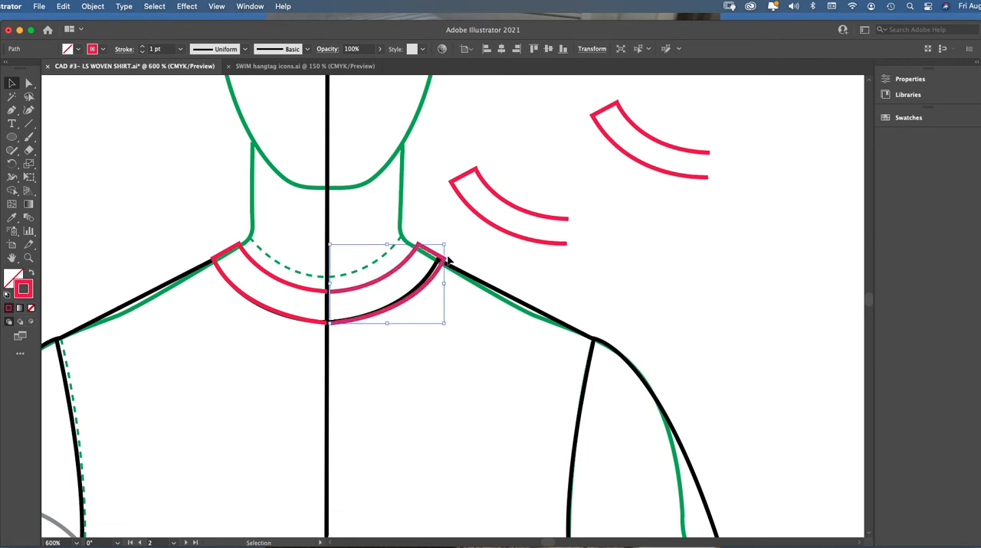
click(28, 257)
click(383, 282)
click(384, 295)
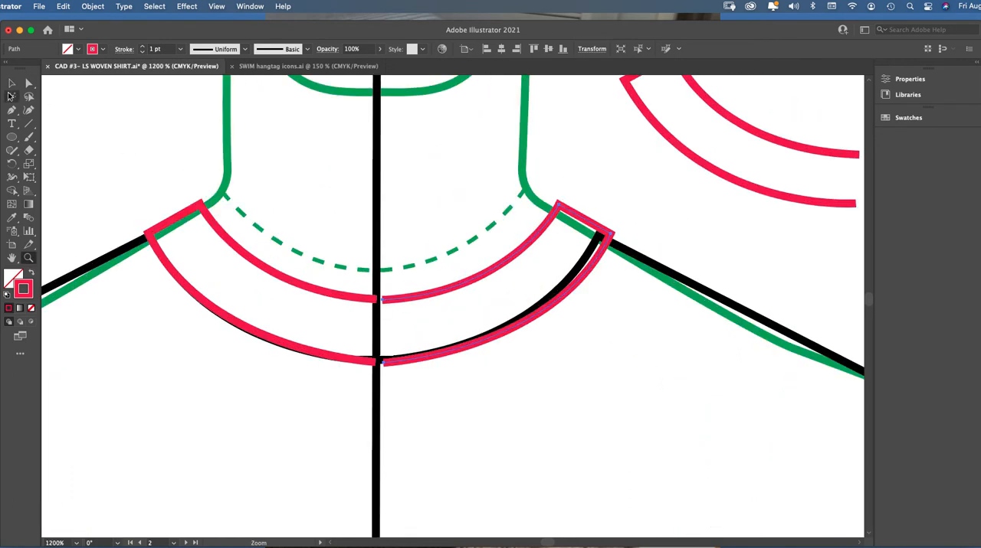
click(12, 83)
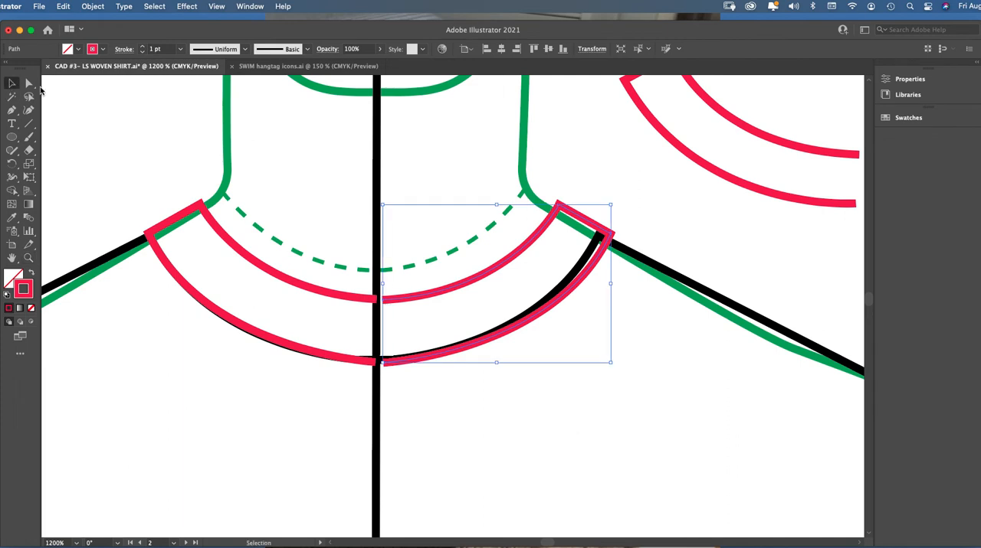
click(415, 299)
mouse_move(415, 298)
mouse_down()
mouse_move(401, 300)
mouse_move(410, 300)
mouse_up()
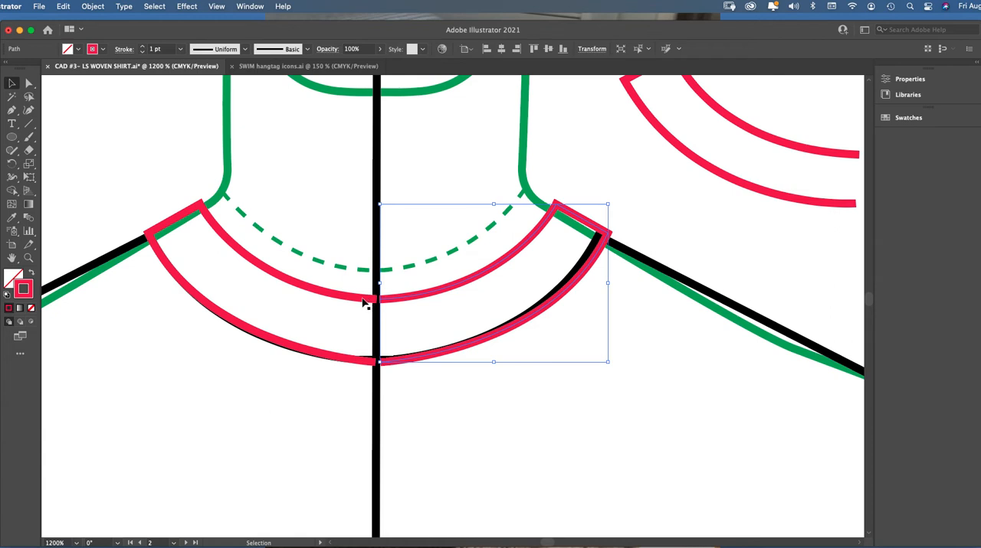
shift+click(361, 297)
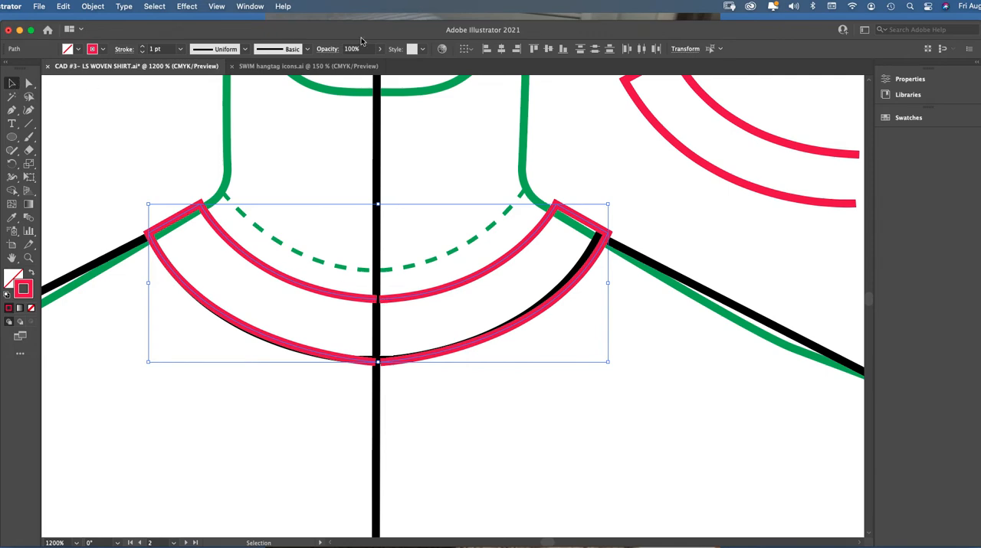
Align the two collar stand halves along their bottom edges
click(249, 7)
click(262, 177)
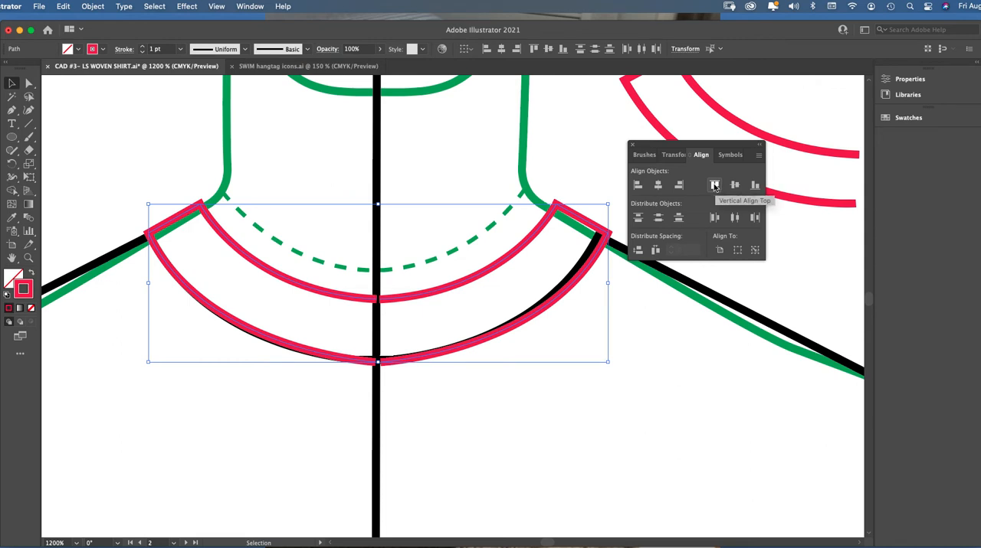
click(756, 186)
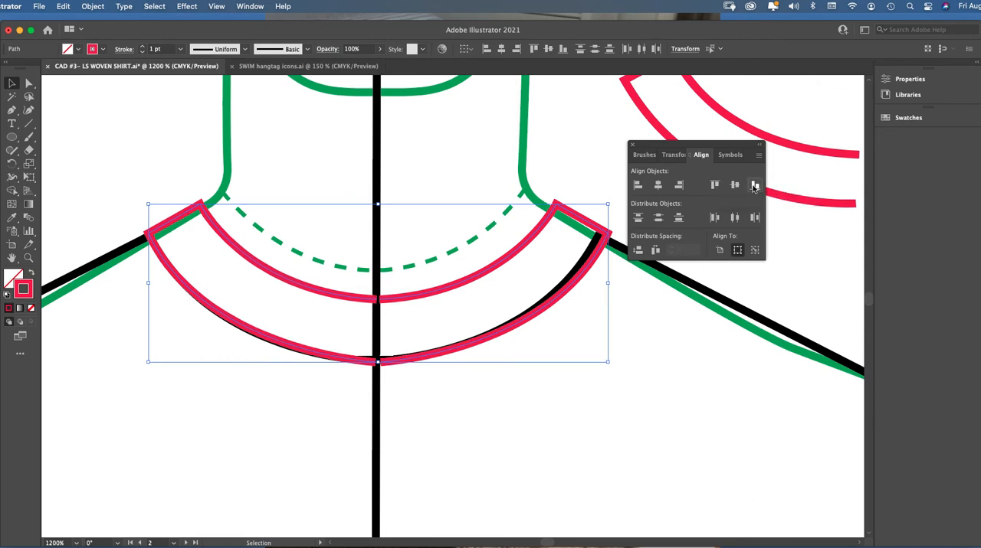
click(632, 145)
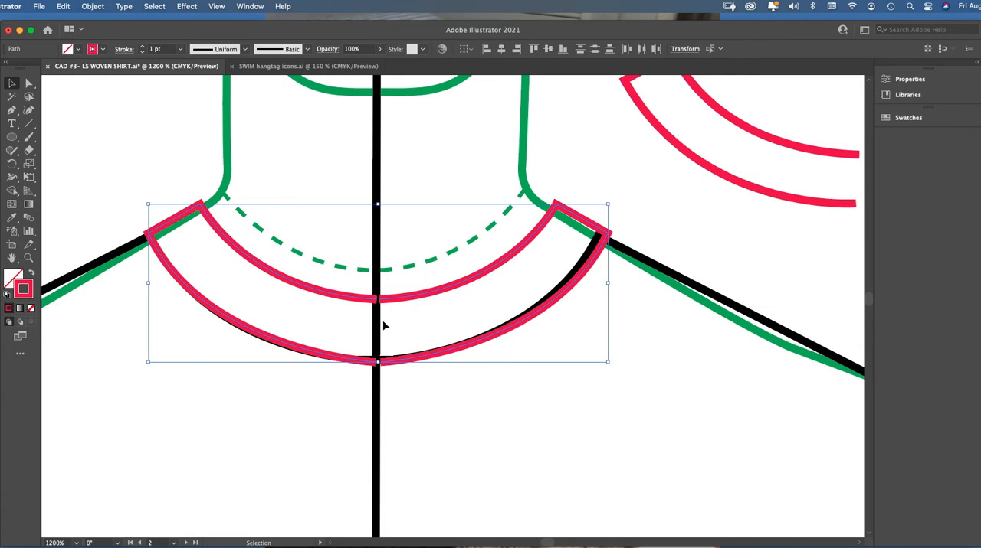
Join the two collar stand halves at both center line ends into one closed shape
right_click(401, 328)
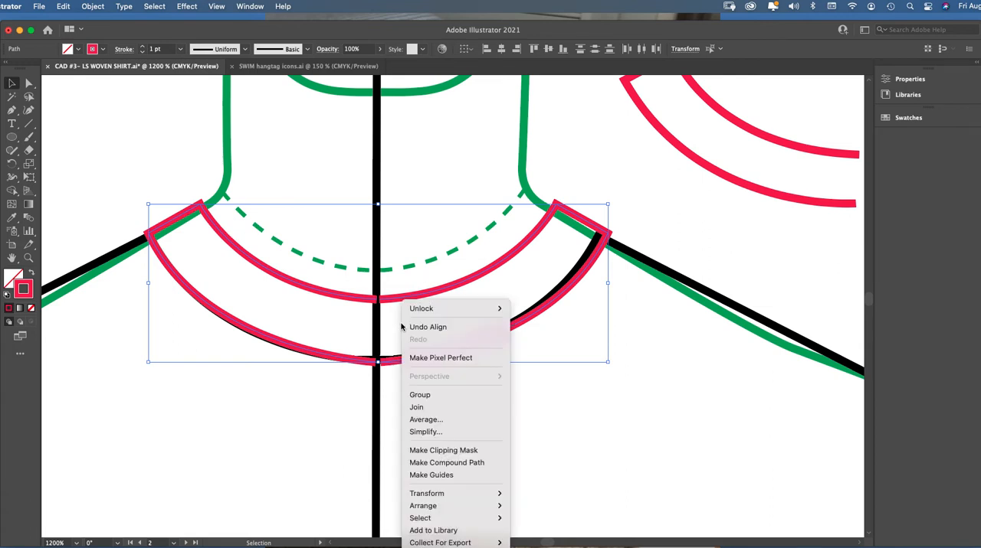
click(463, 410)
right_click(441, 380)
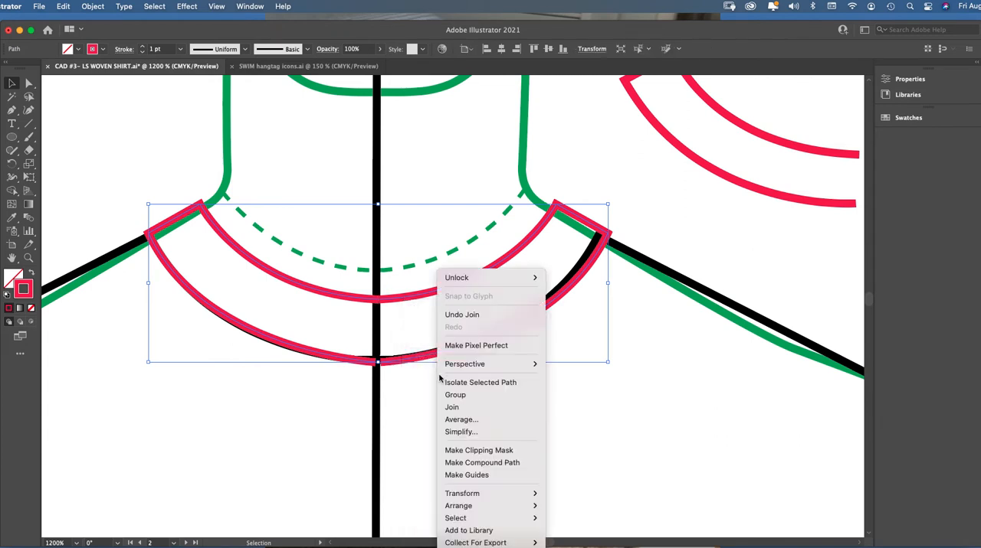
click(463, 411)
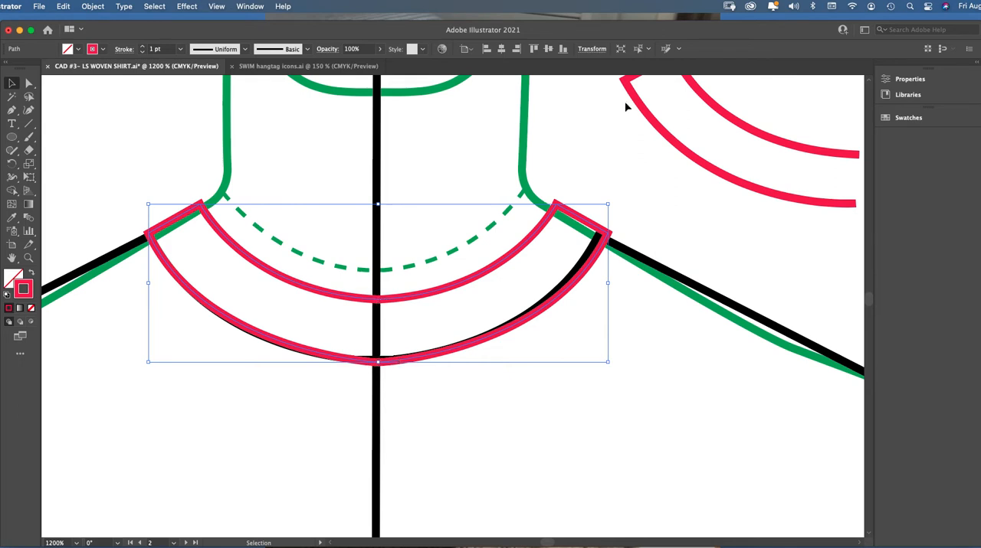
Scale the joined collar stand down slightly from its upper right corner so that end meets the shirt's right neck-shoulder point
click(618, 220)
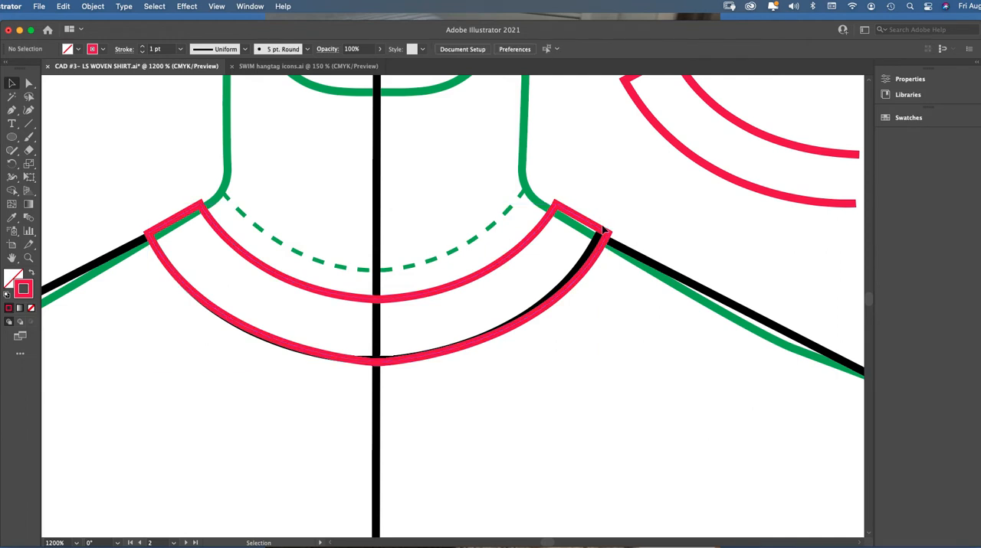
click(602, 233)
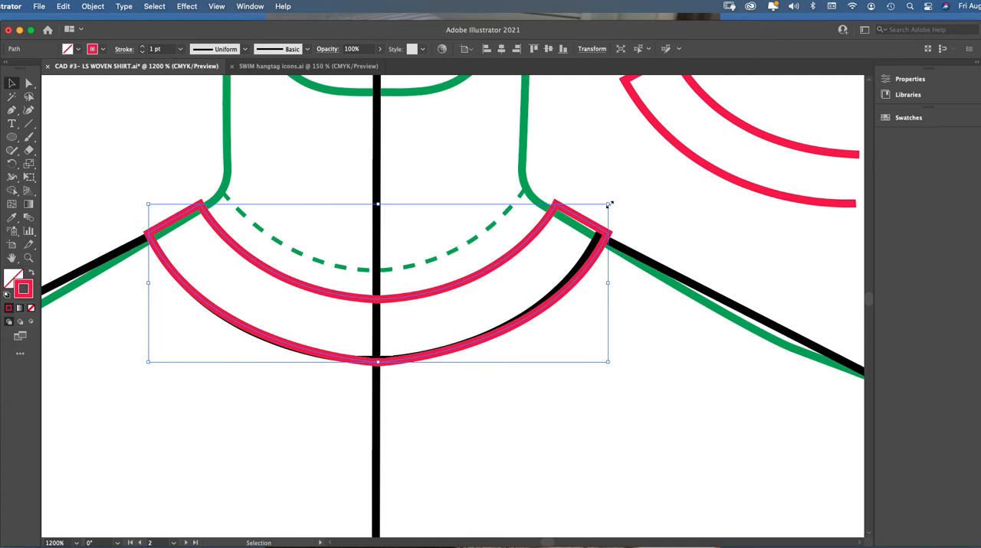
drag(608, 204, 598, 207)
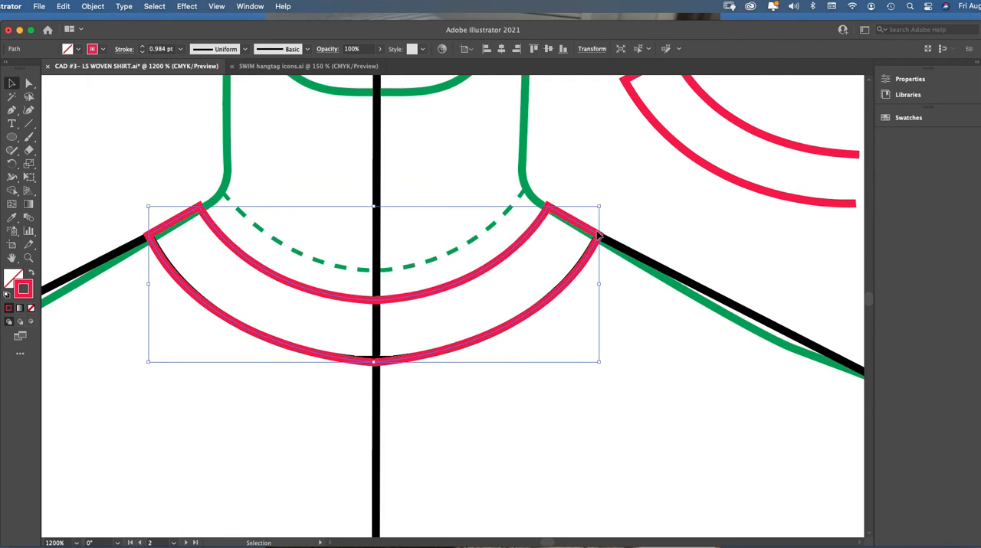
click(625, 223)
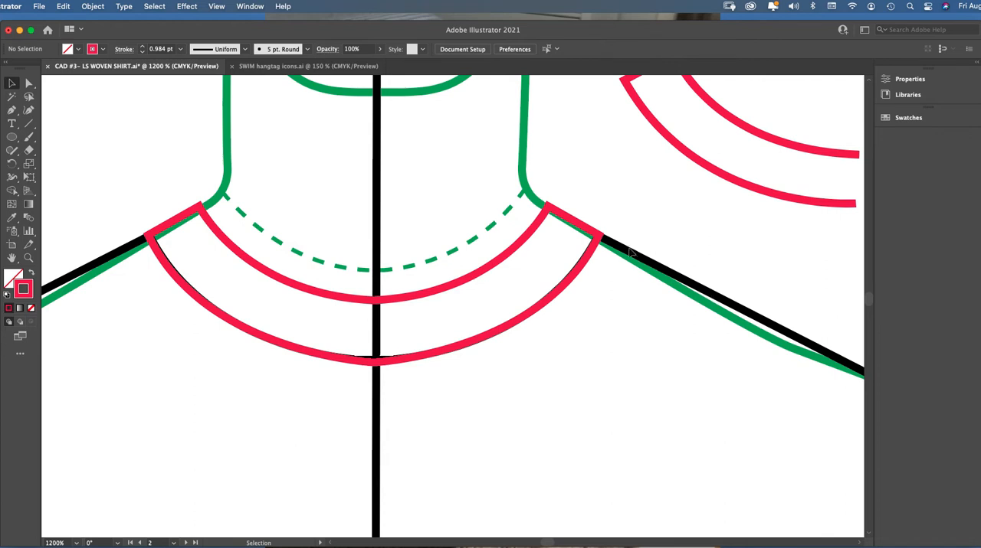
key(super+minus)
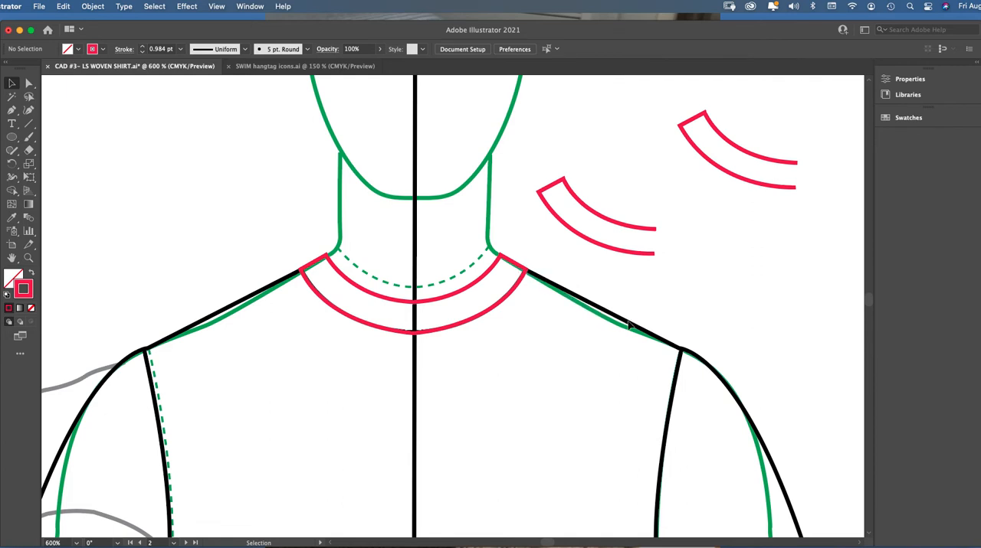
Examine the collar stand on the croquis and the reference shirt showing the collar stand and top collar shapes
click(307, 271)
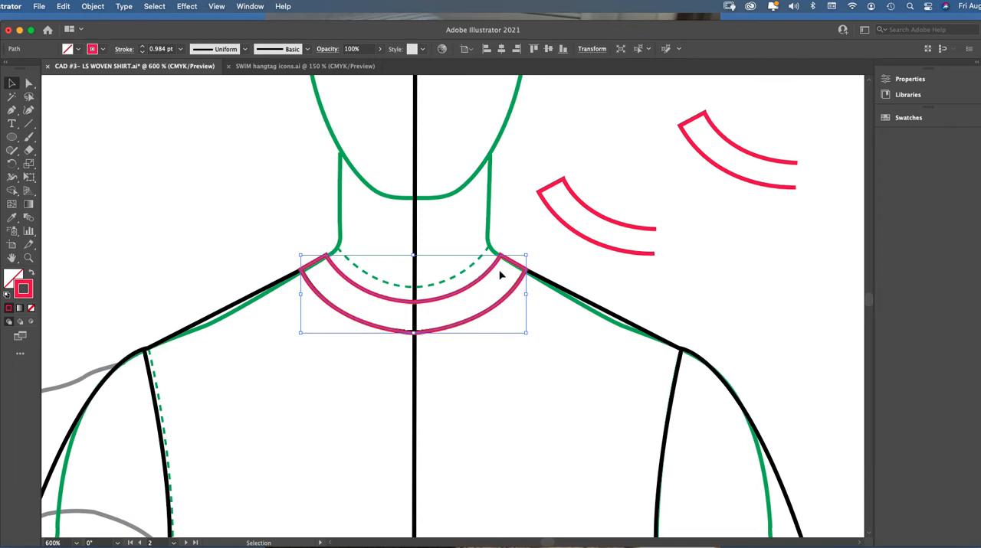
click(315, 230)
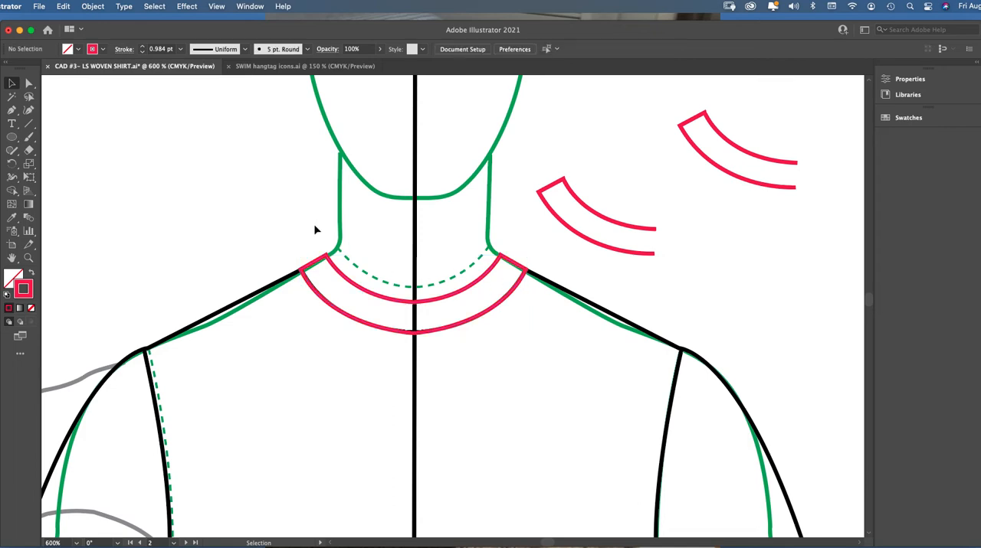
click(427, 298)
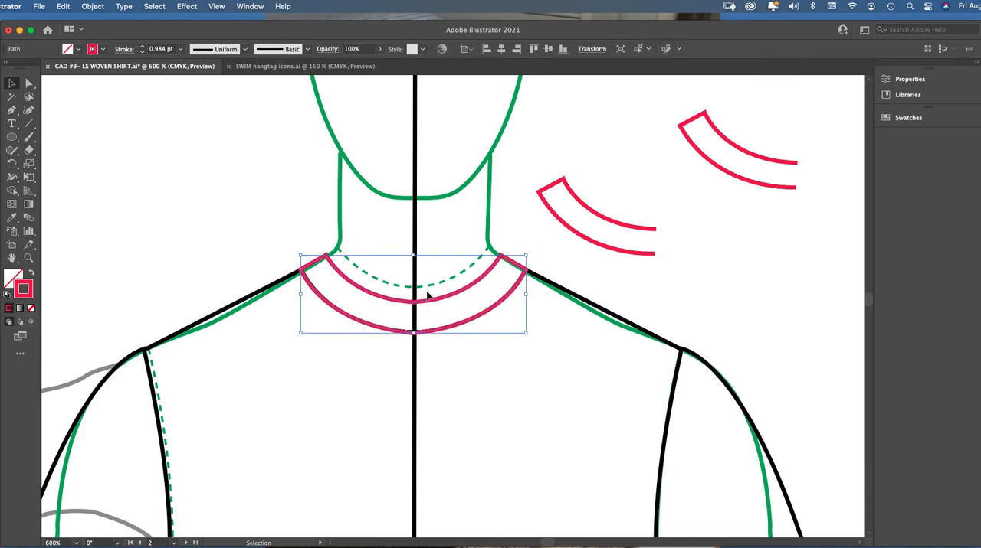
key(super+minus)
key(super+minus)
key(super+minus)
key(super+minus)
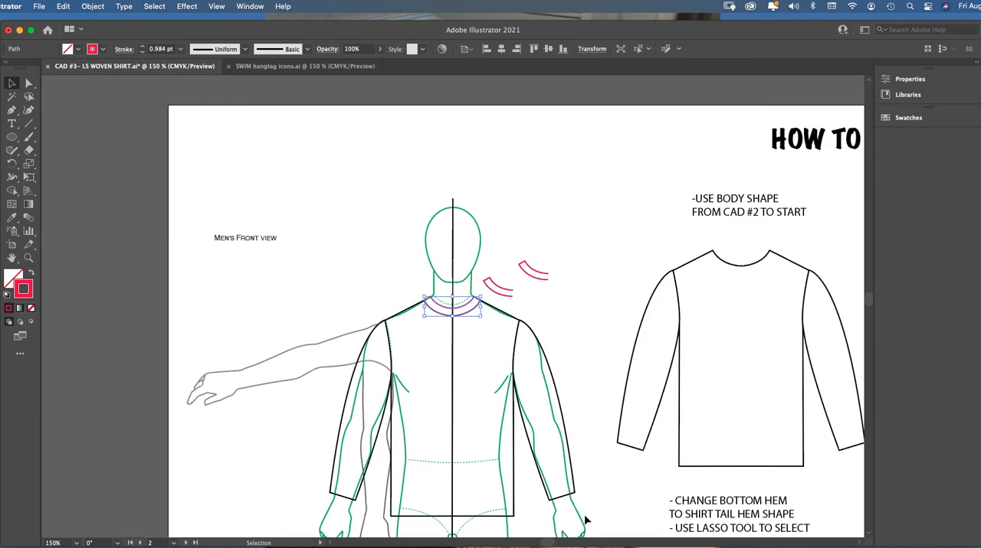
scroll(558, 283, right, 10)
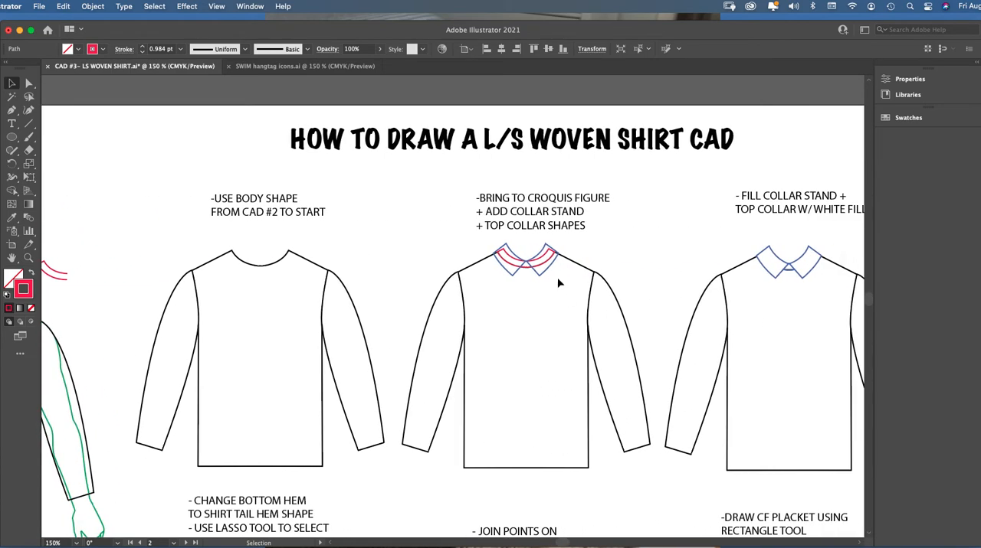
click(29, 258)
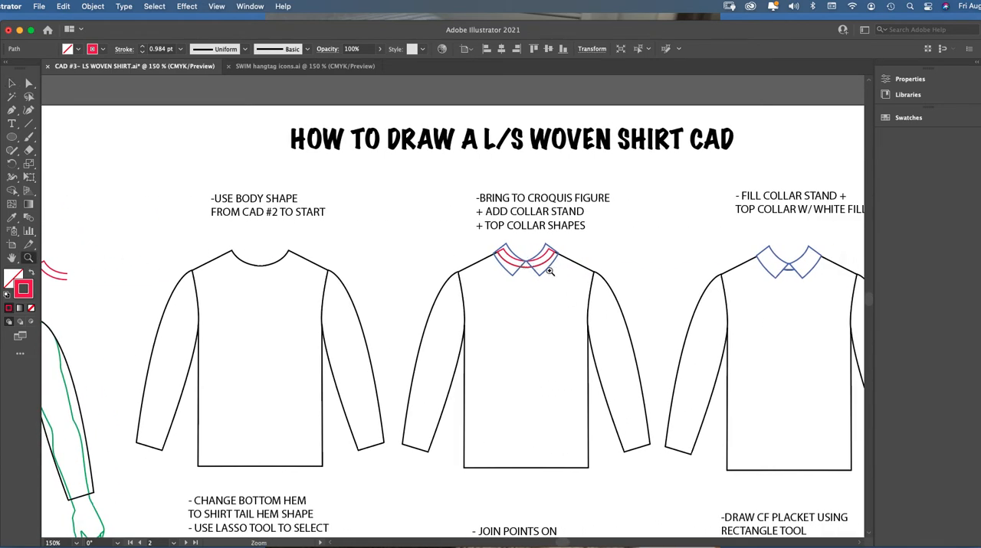
click(574, 278)
click(535, 284)
click(450, 310)
click(448, 291)
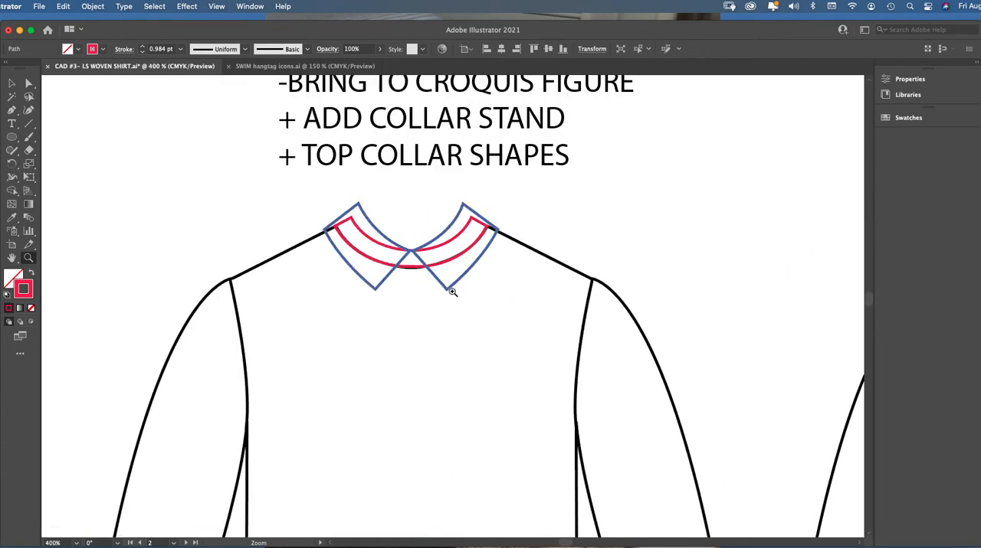
Examine the reference's two blue top collar halves over the collar stand and the white-filled collar on the next shirt
click(11, 83)
click(371, 240)
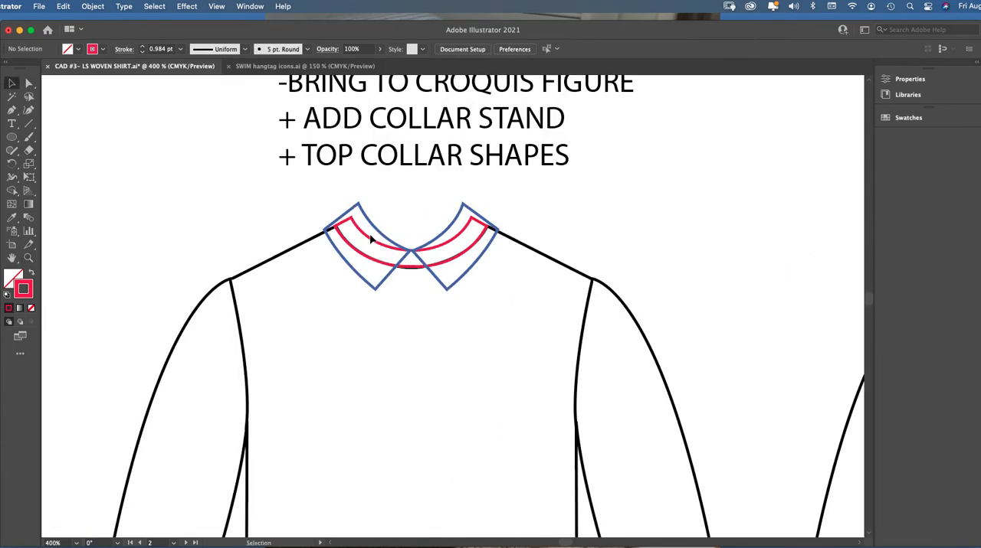
click(363, 217)
click(364, 217)
click(443, 233)
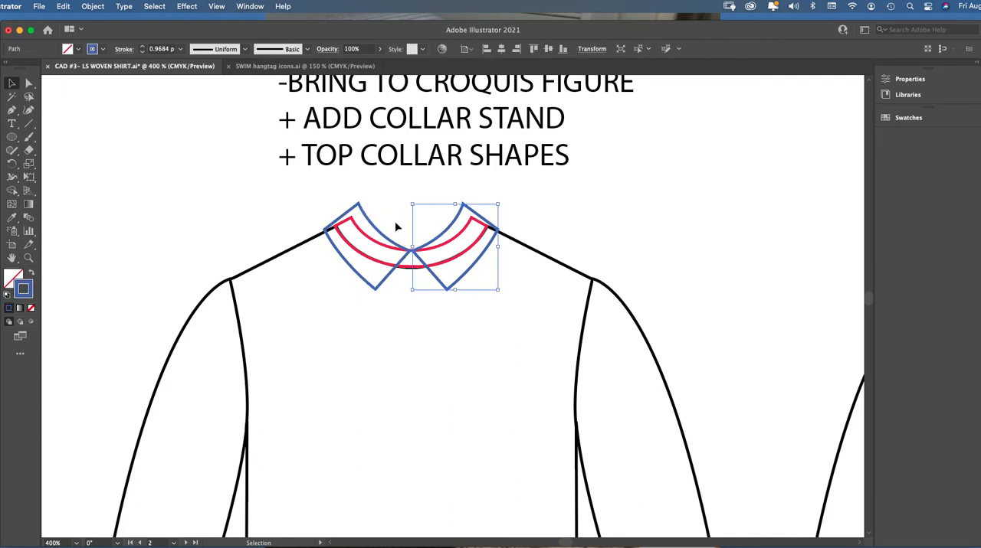
click(397, 227)
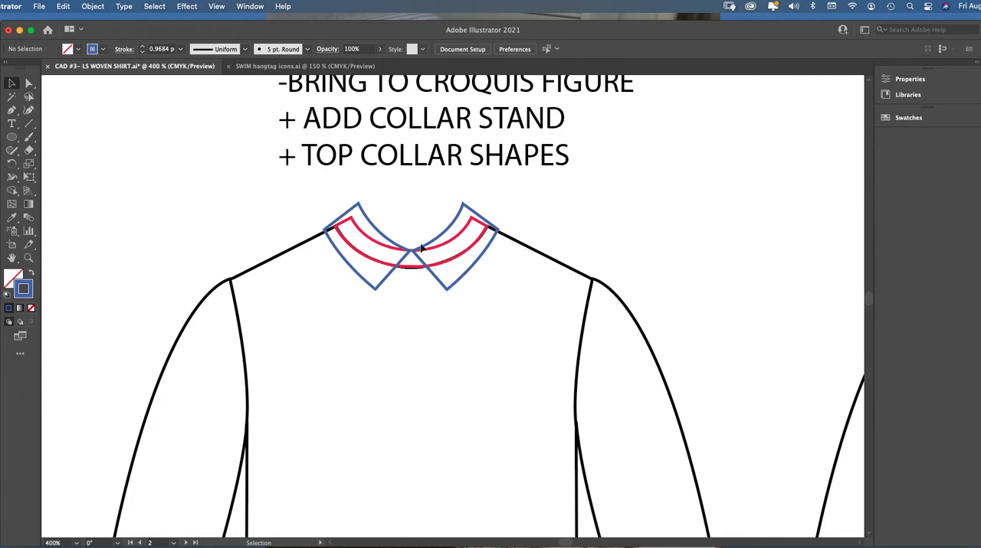
click(391, 243)
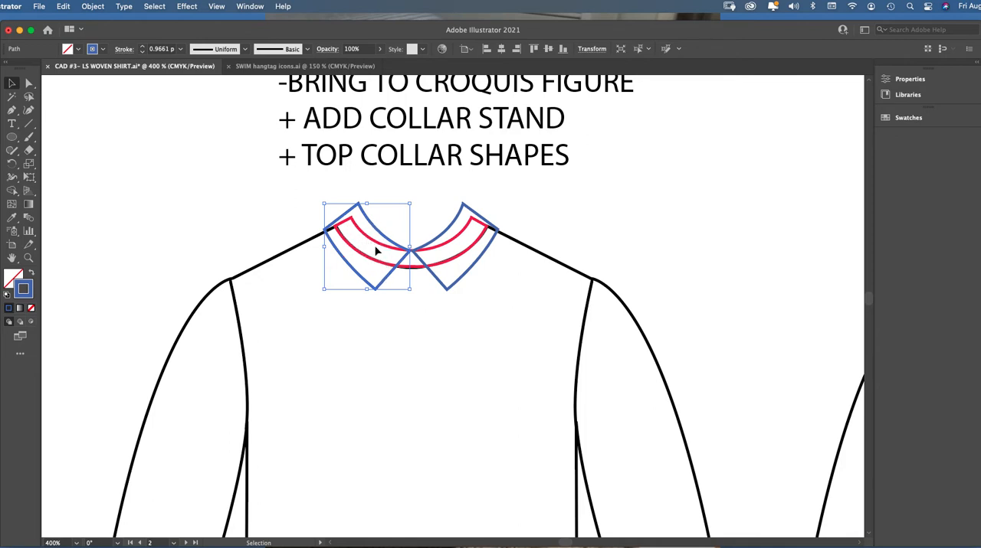
scroll(582, 475, right, 15)
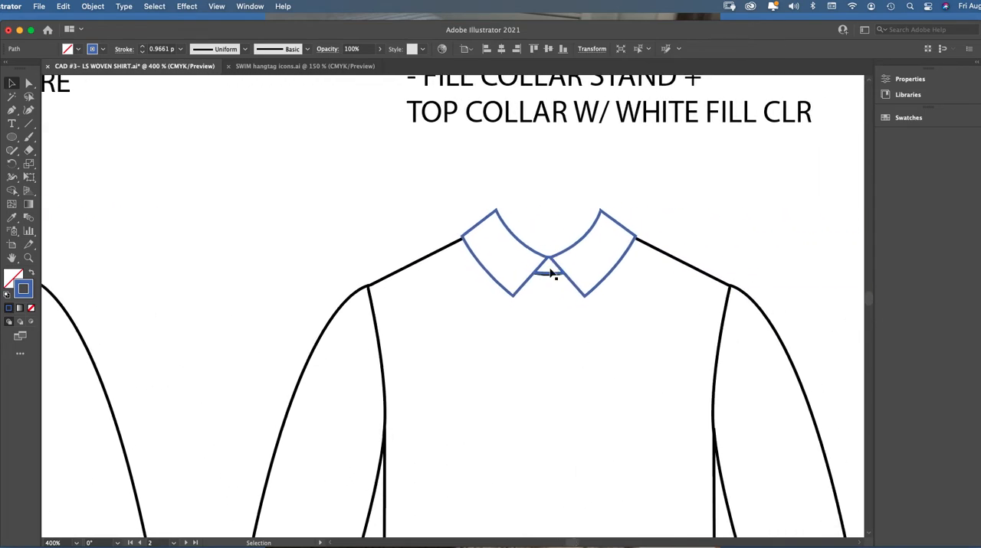
click(516, 243)
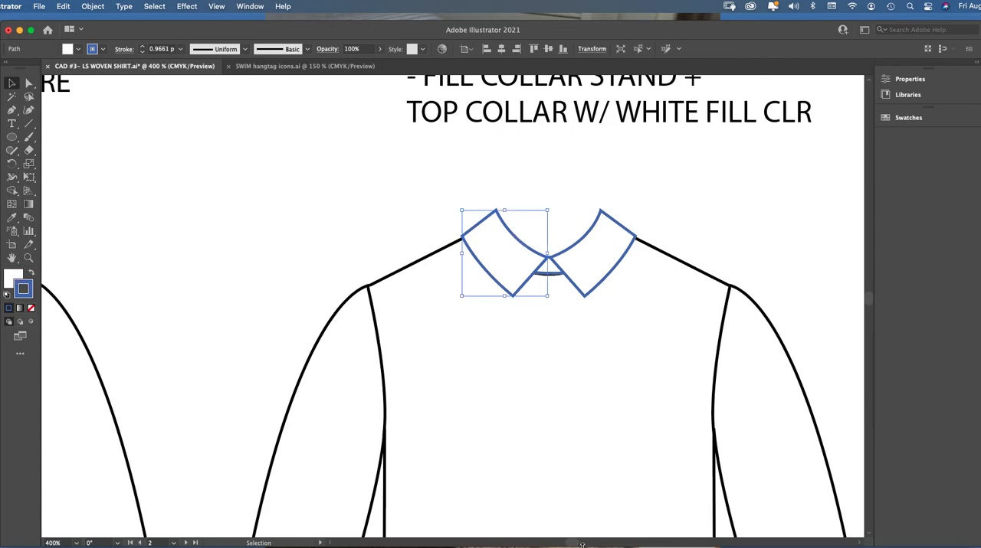
drag(583, 545, 546, 537)
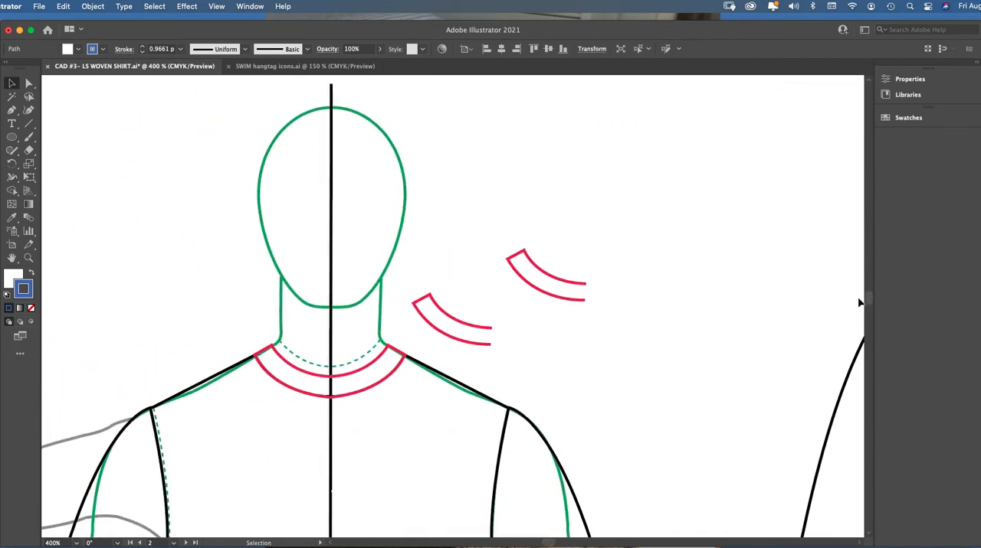
Copy the reference shirt's unfilled left top collar half onto the croquis and place it over the collar stand's left half, ending at the center line
drag(540, 543, 562, 543)
click(521, 270)
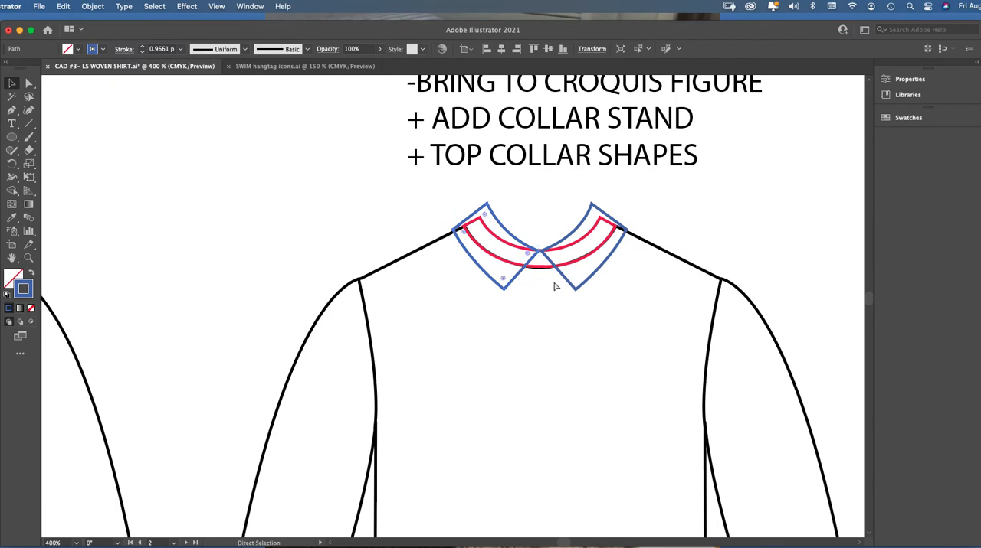
key(v)
drag(564, 544, 548, 543)
key(cmd+v)
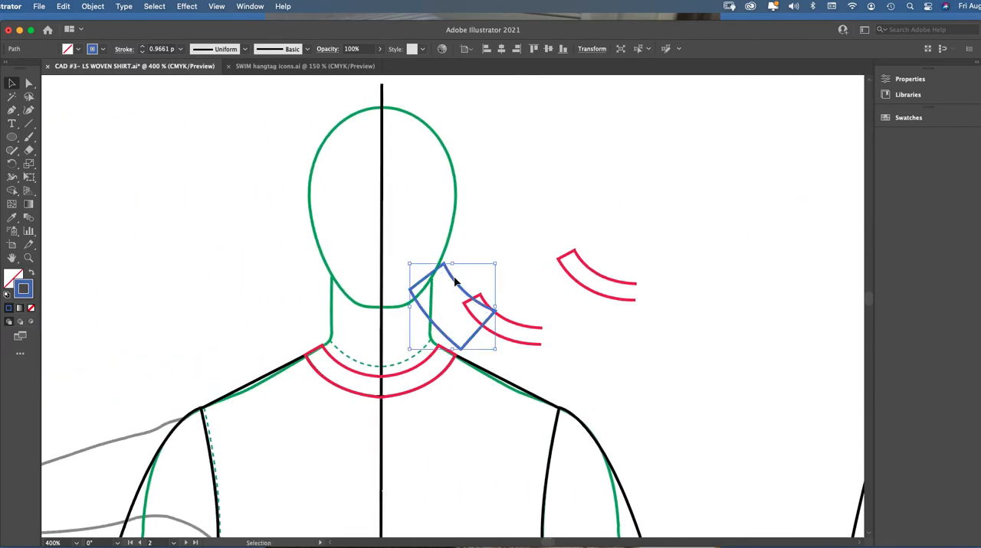
drag(454, 283, 339, 353)
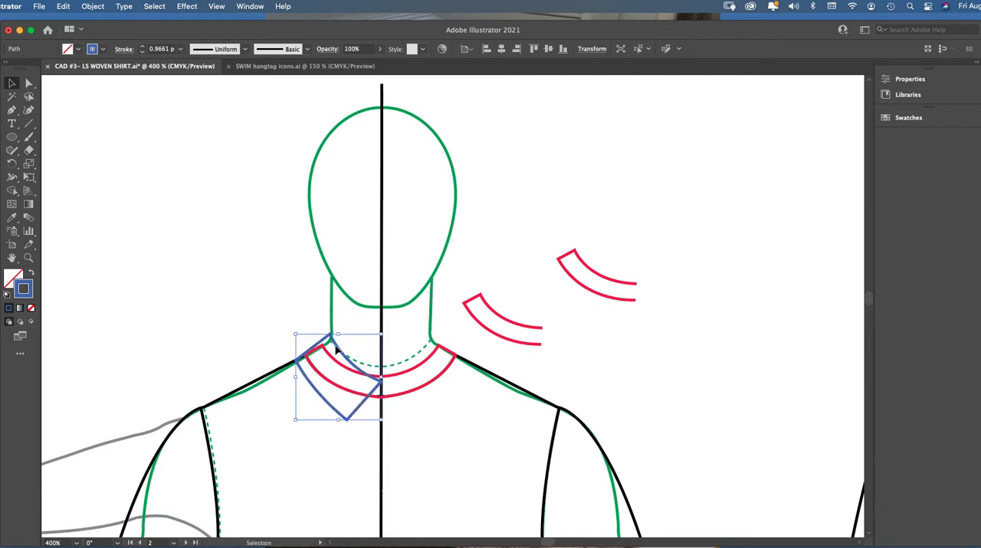
Rotate the top collar half slightly counterclockwise and move it so its front point meets the collar stand's top edge near the center line
click(28, 258)
click(435, 382)
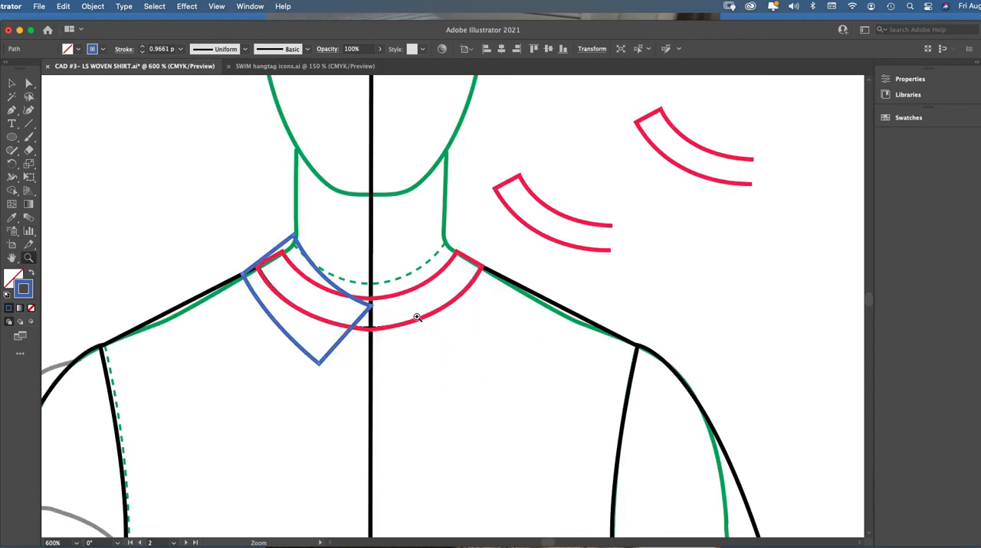
click(418, 316)
click(11, 83)
click(389, 277)
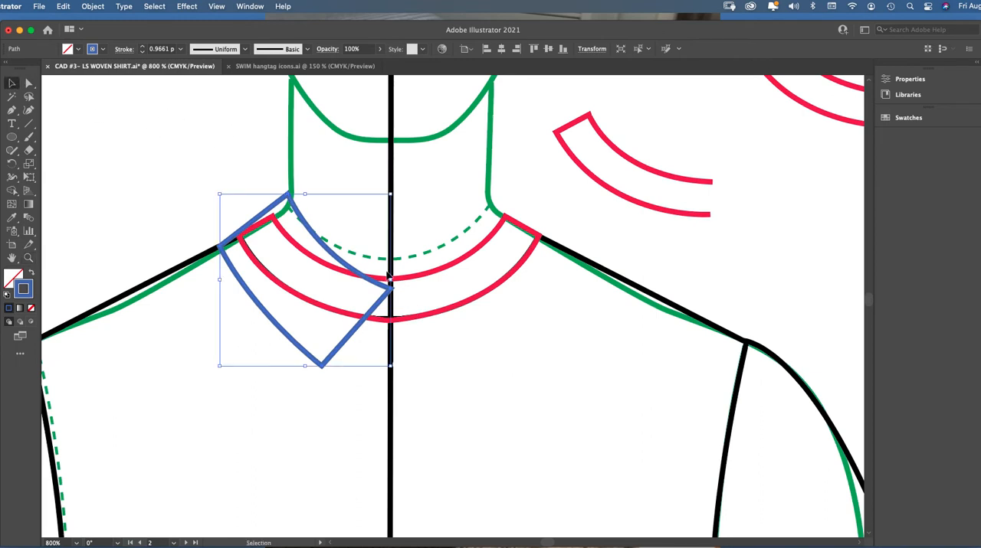
drag(305, 190, 296, 191)
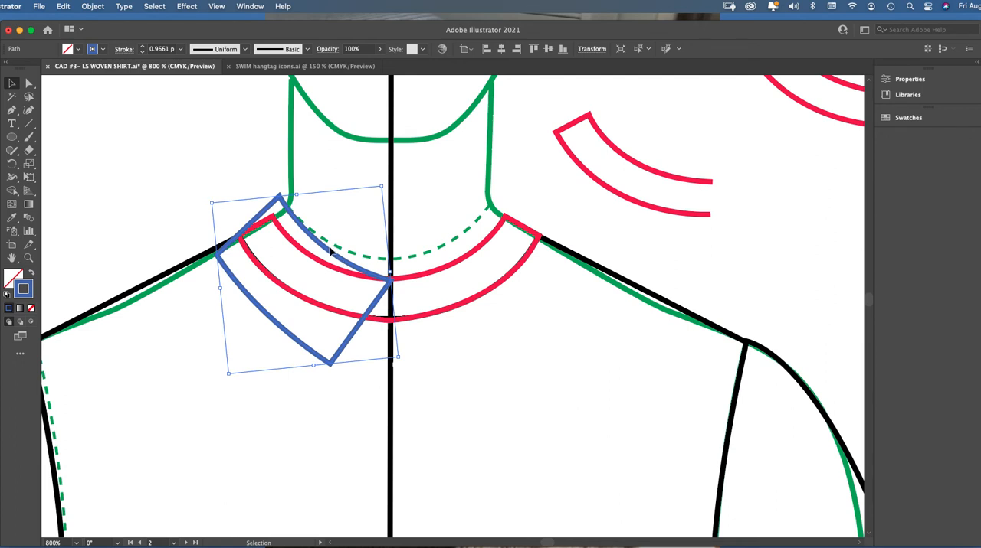
drag(330, 254, 324, 248)
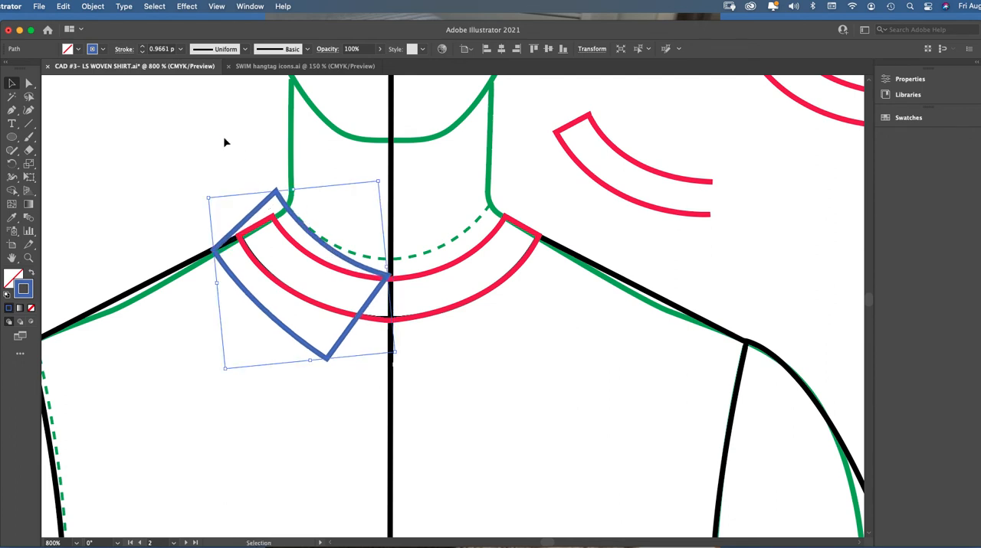
Reshape the blue top collar half by moving its upper back corner toward the neck and its front point onto the center line
click(260, 176)
click(28, 84)
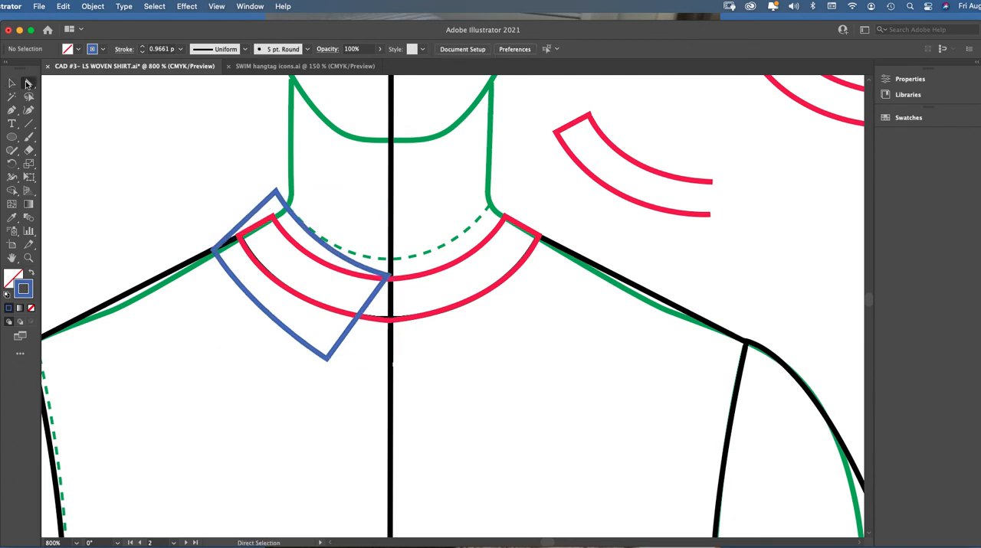
click(277, 191)
drag(276, 191, 287, 189)
click(215, 249)
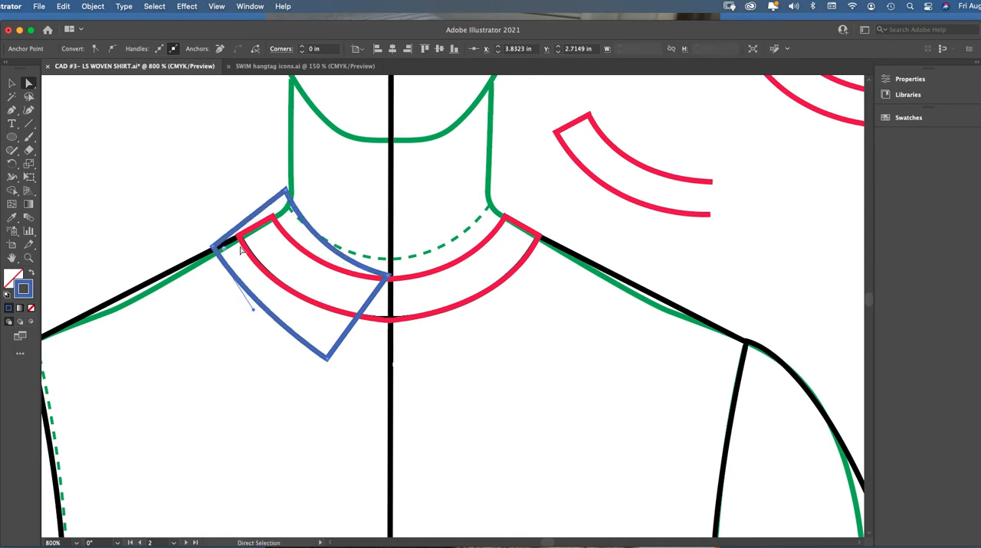
click(387, 279)
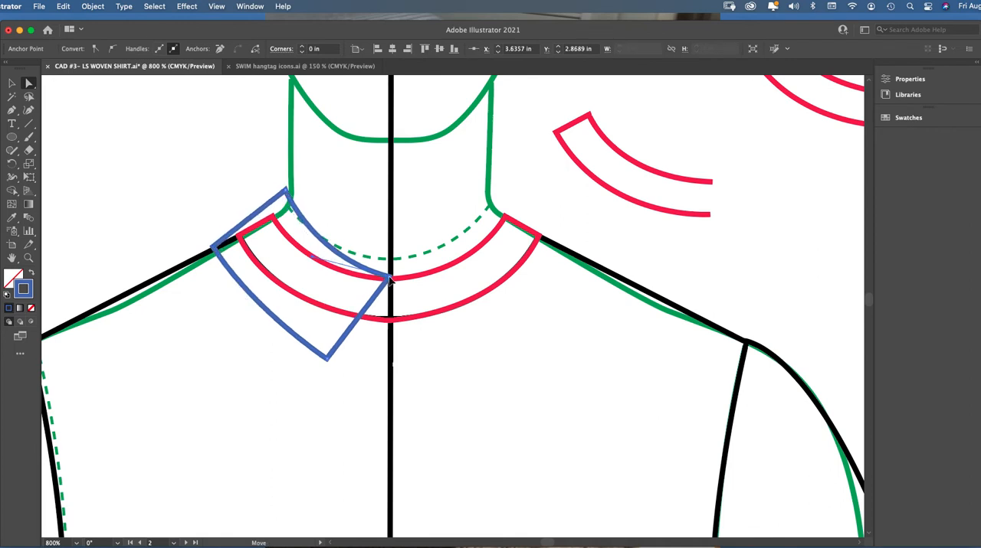
click(268, 173)
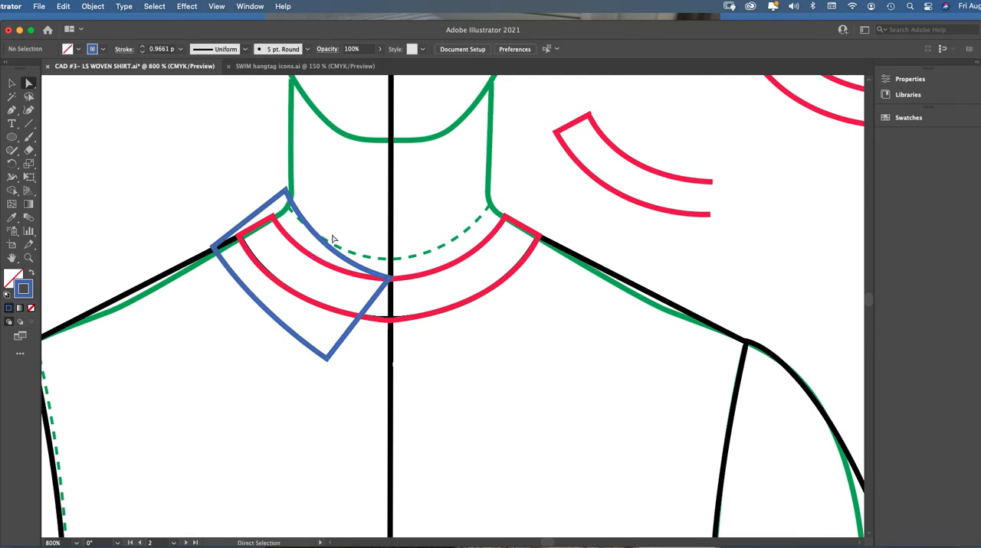
click(11, 85)
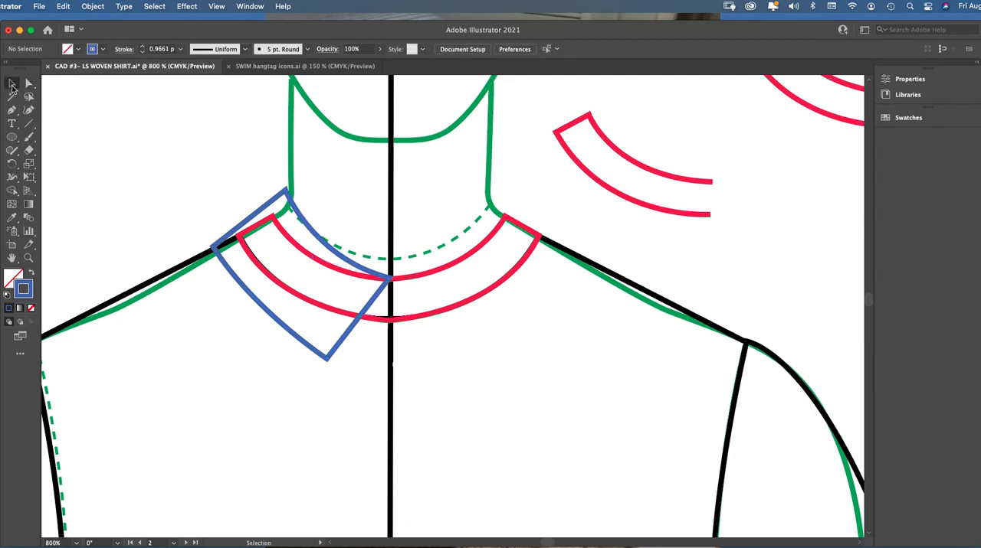
click(304, 219)
click(245, 166)
key(a)
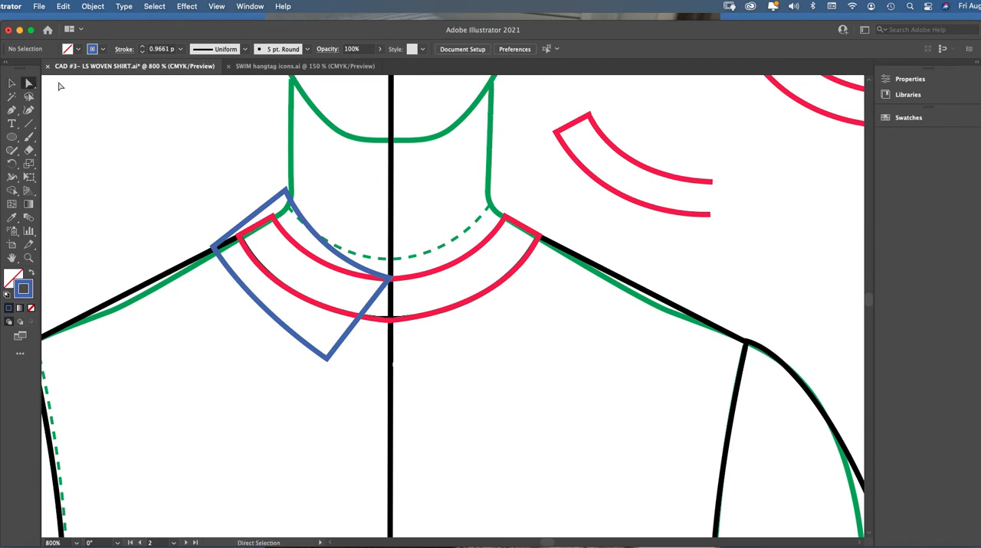
click(274, 204)
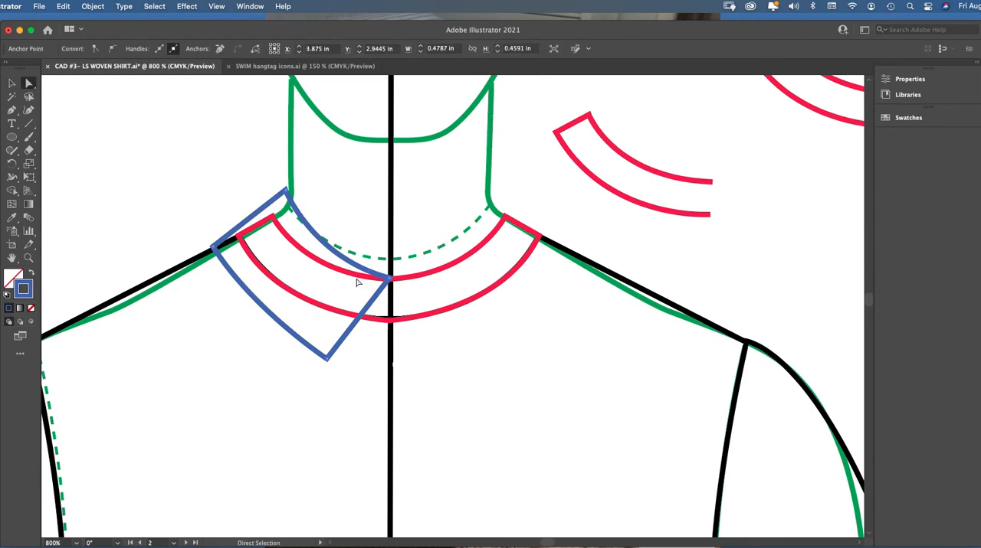
click(29, 258)
click(420, 306)
click(28, 85)
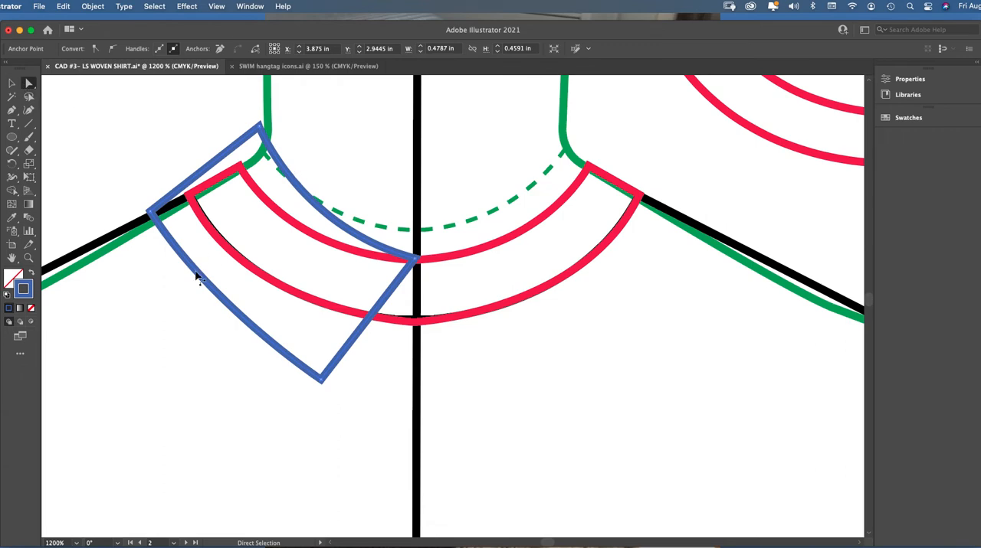
Move the blue top collar half off the collar stand into the empty area beside the croquis's neck
key(v)
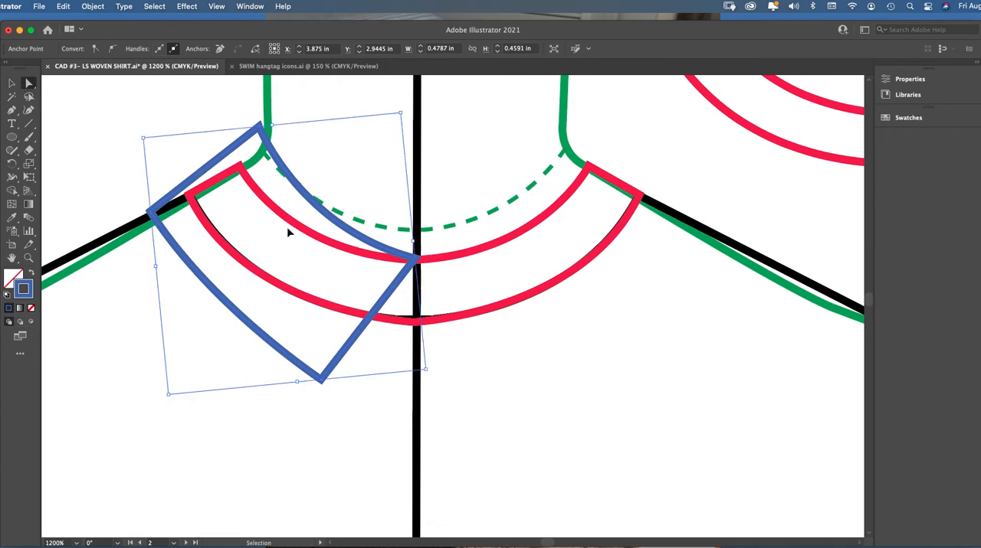
key(super+minus)
click(288, 232)
key(v)
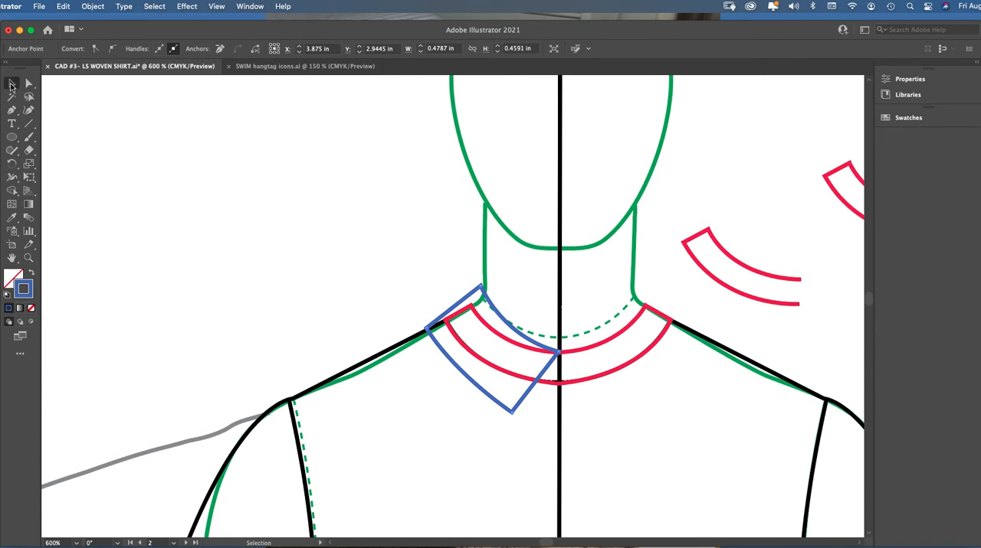
drag(475, 301, 326, 219)
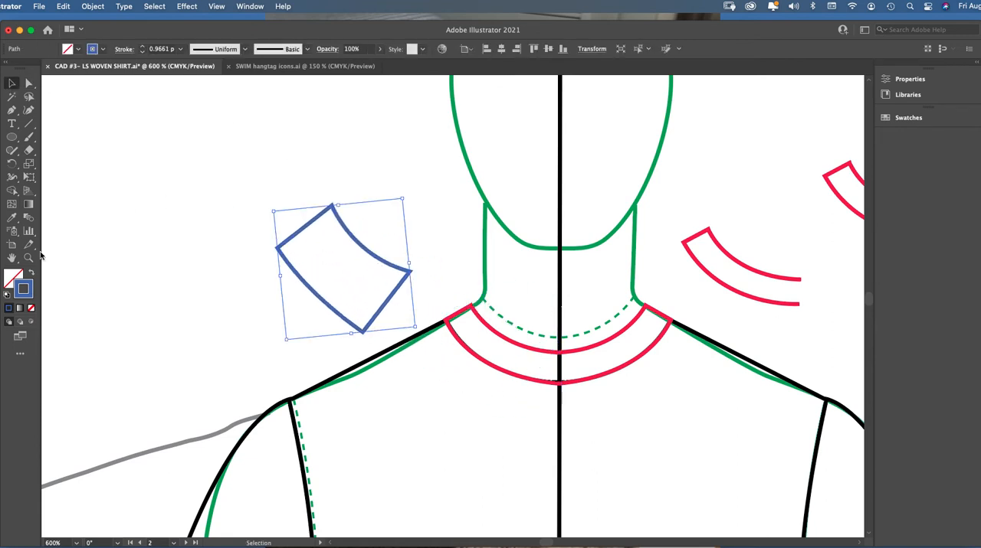
double_click(23, 289)
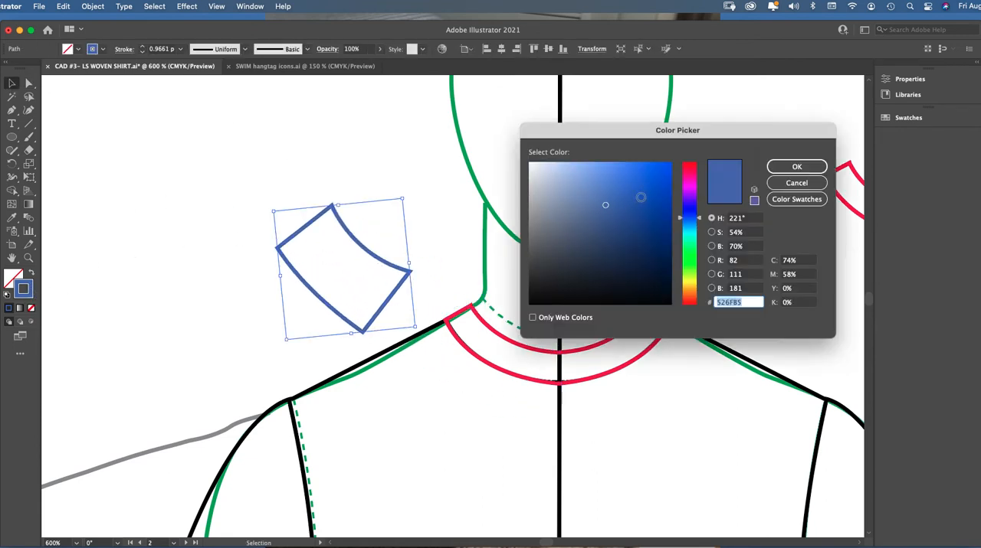
click(796, 183)
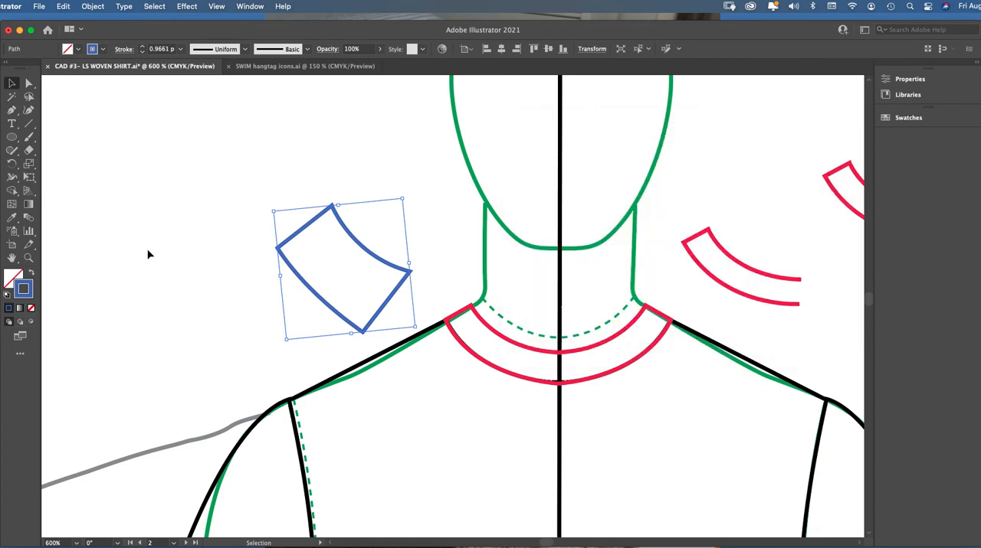
drag(367, 250, 307, 207)
Lock the joined red collar stand in place on the croquis
click(29, 259)
click(590, 336)
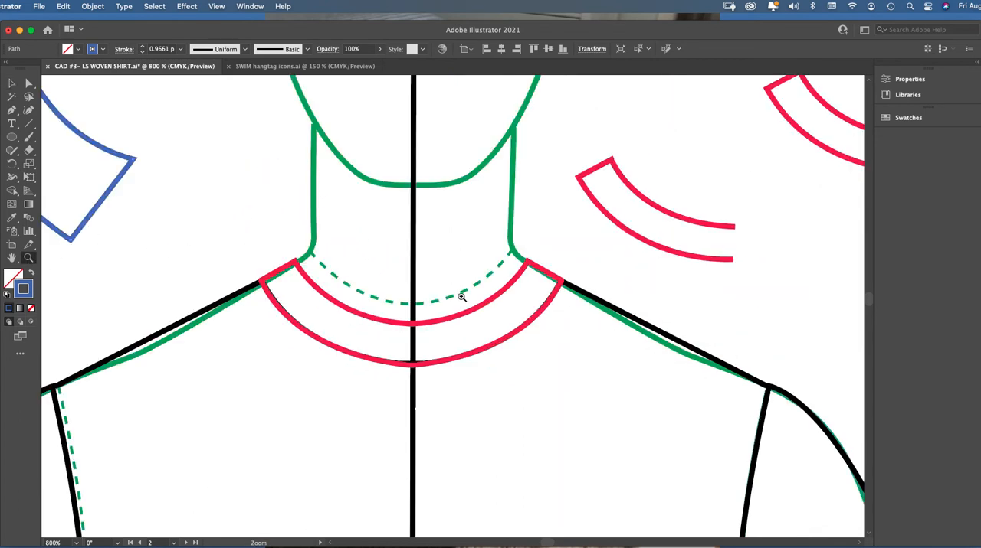
click(12, 111)
key(v)
click(349, 310)
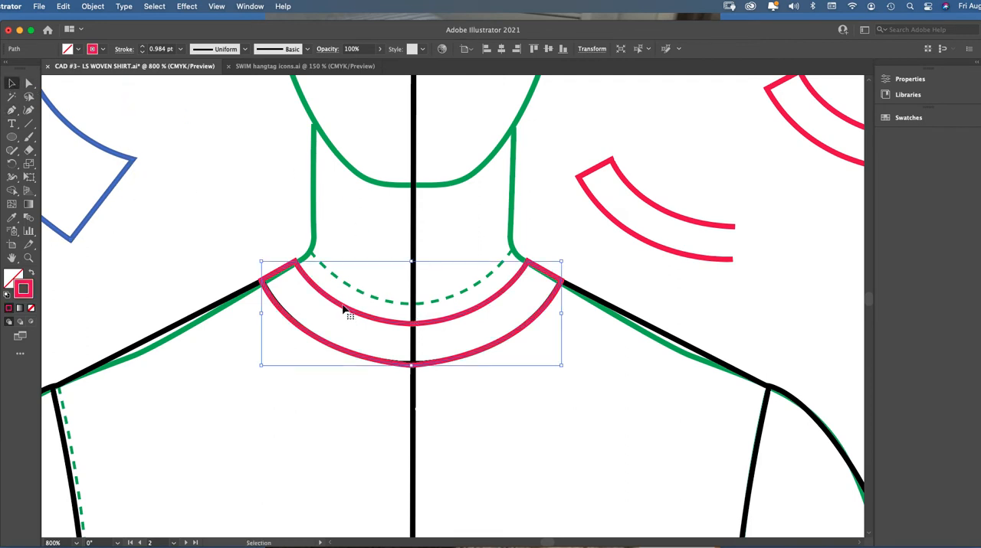
click(93, 6)
mouse_move(90, 90)
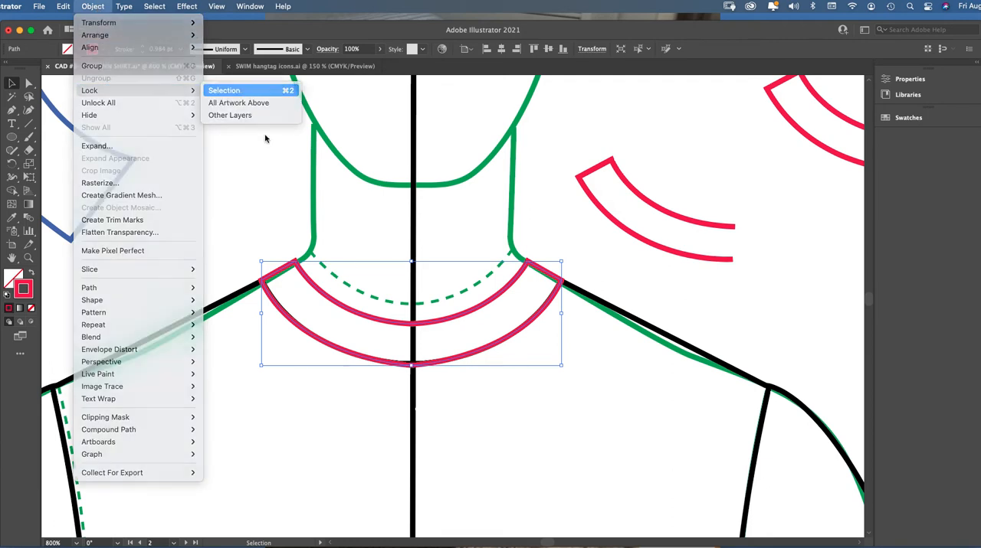
click(244, 91)
Start a Pen path where the collar stand's top edge meets the center line, and set its stroke color to blue-violet
click(12, 111)
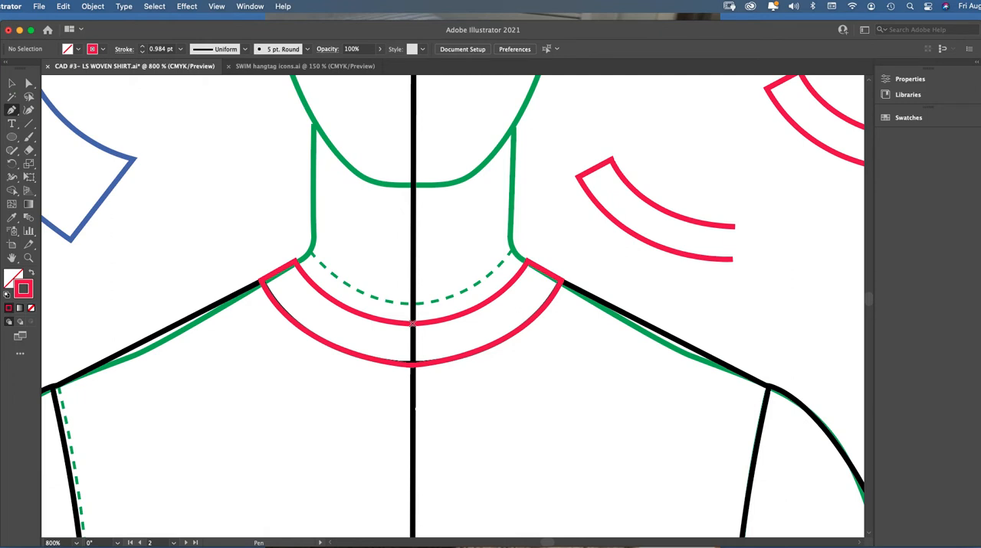
click(412, 324)
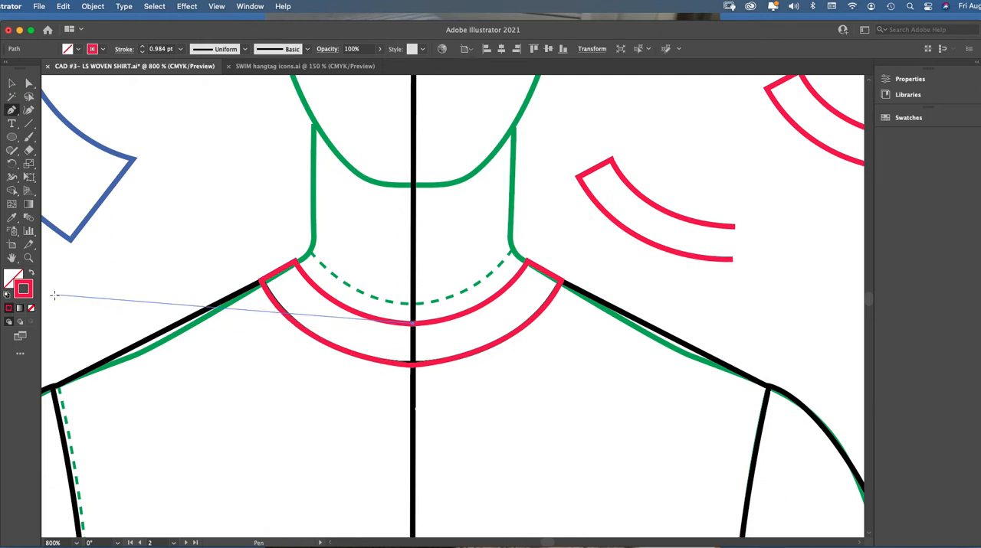
double_click(23, 289)
click(690, 194)
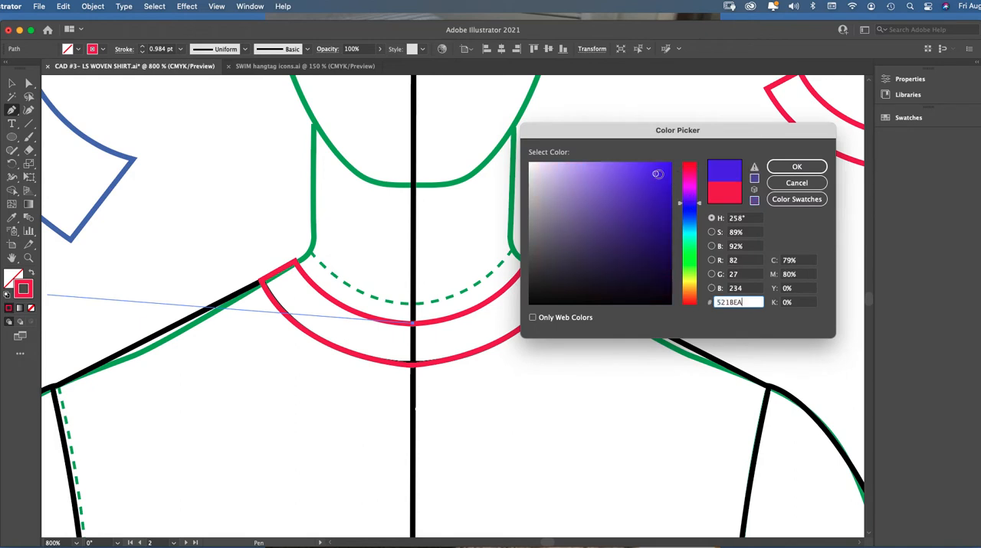
click(651, 172)
click(796, 166)
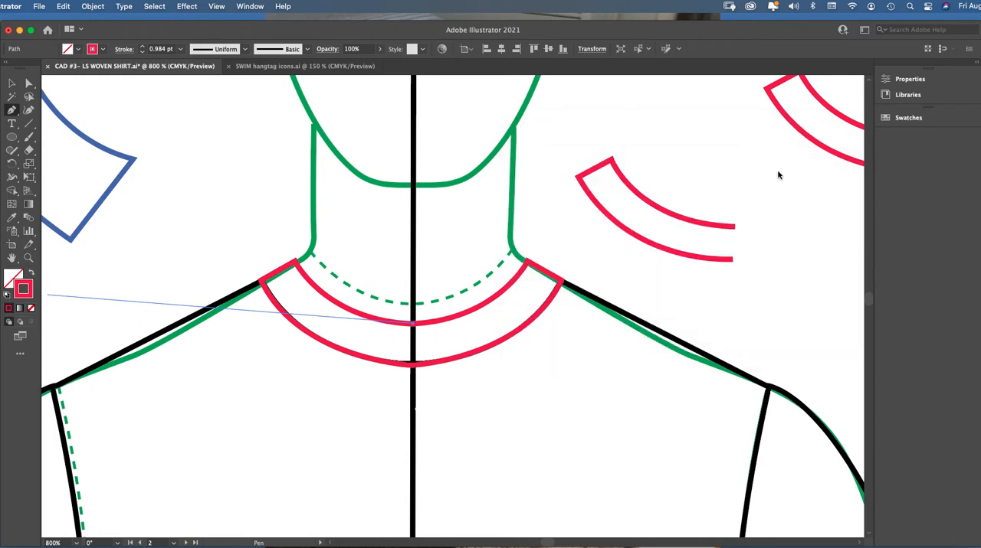
Draw the left top collar's slanted straight front edge and its curved outer edge up to the shoulder line
click(412, 325)
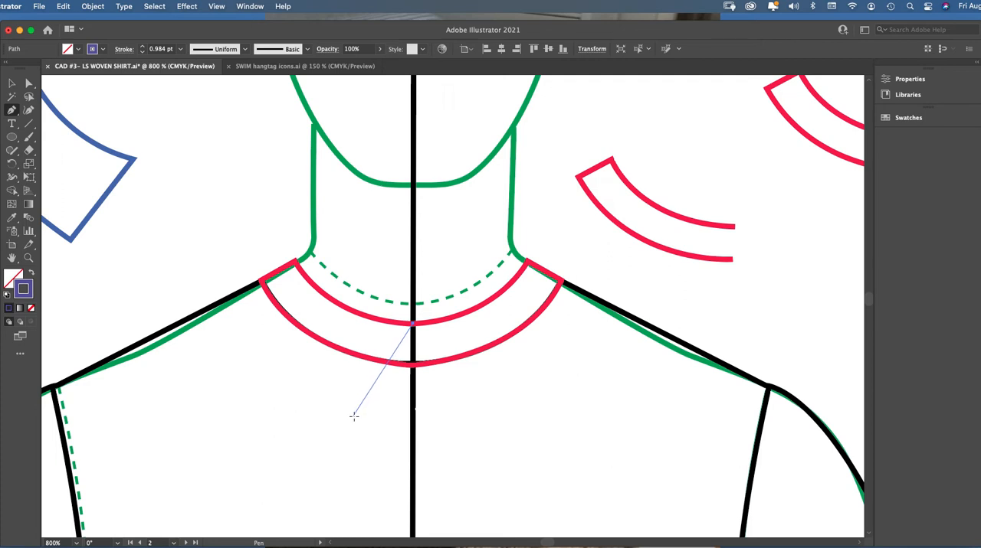
click(352, 419)
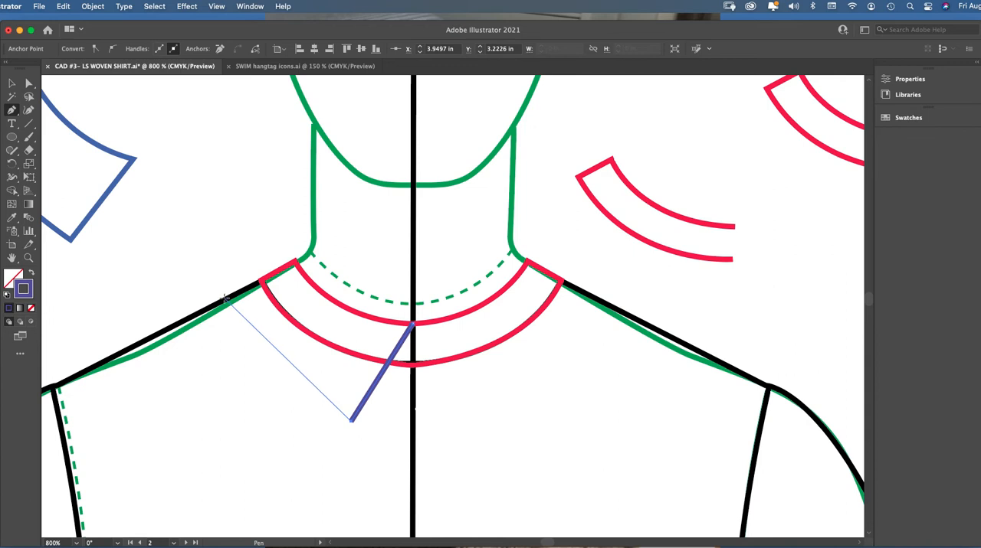
drag(224, 298, 197, 239)
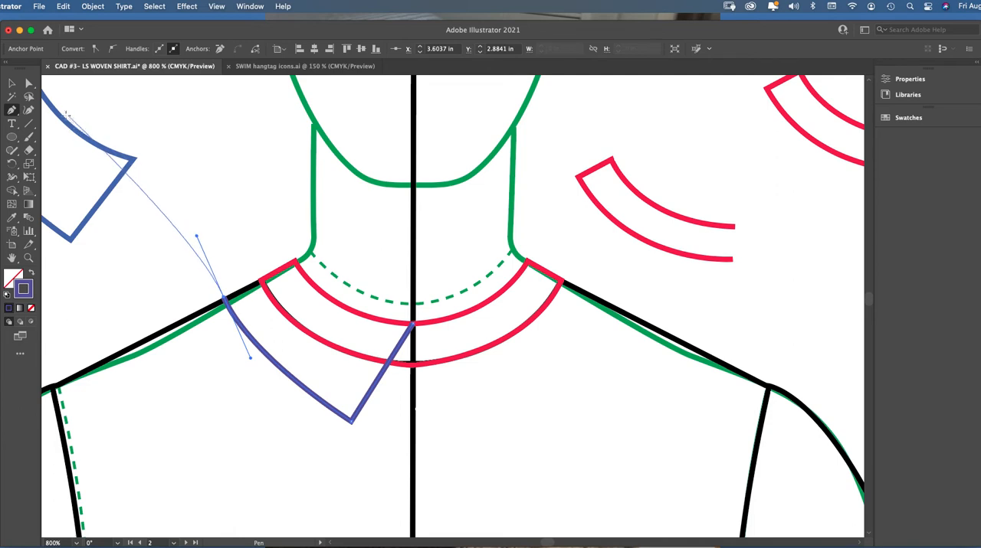
click(11, 83)
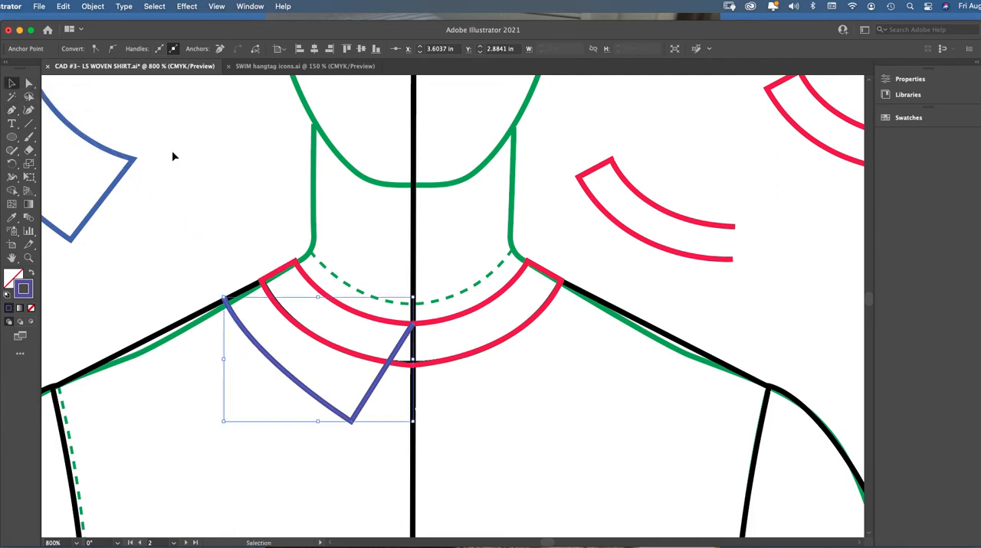
click(173, 154)
Continue the collar path from the shoulder line straight up to the neck, and close it with a curve at the center front
click(12, 111)
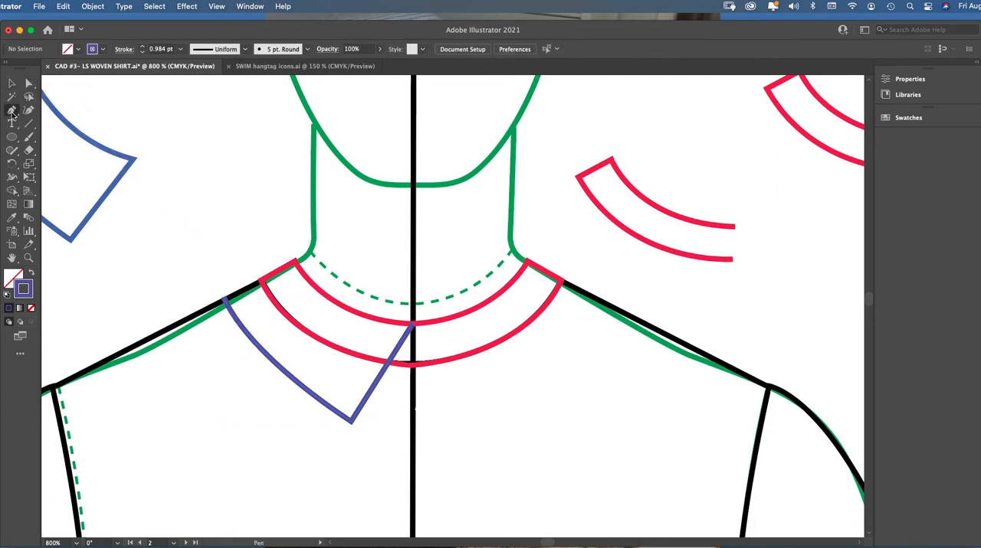
click(223, 297)
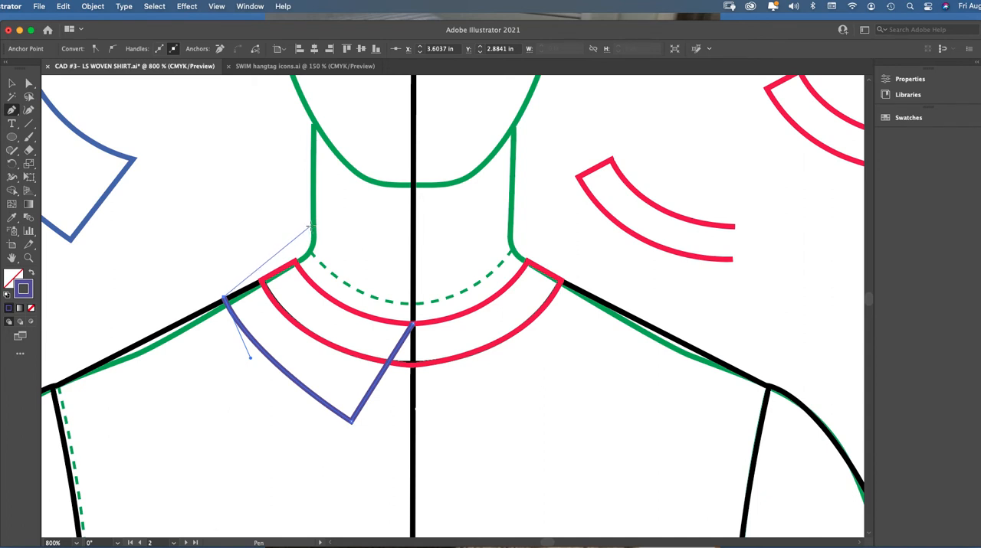
drag(310, 229, 310, 231)
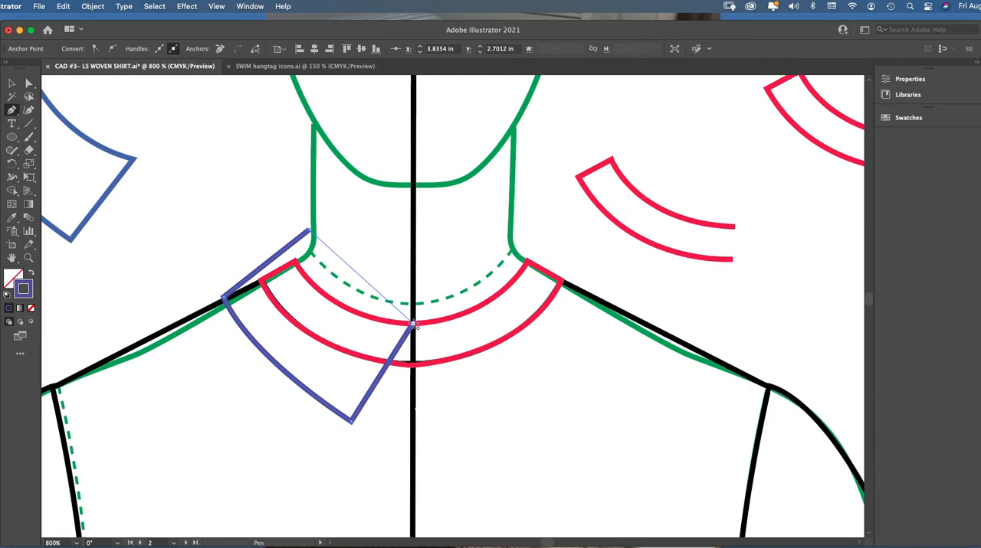
drag(414, 325, 477, 354)
key(v)
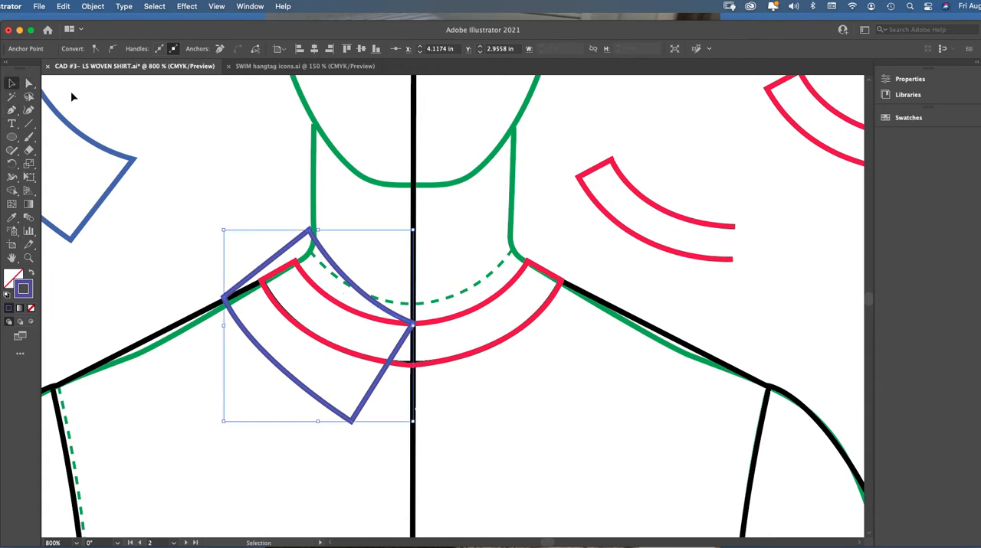
click(291, 218)
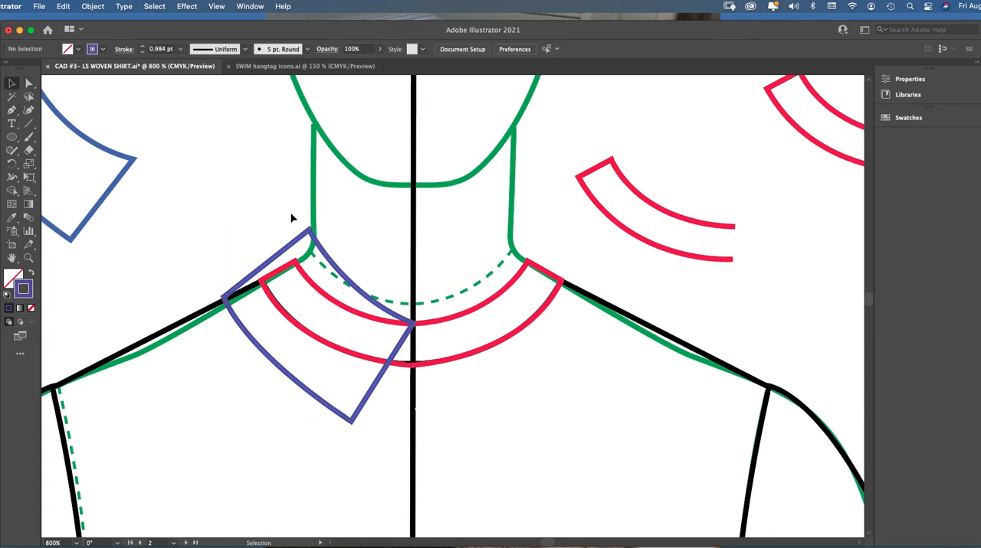
Nudge the new top collar half slightly left and adjust the curve handles of its outer edge and neck edge
mouse_move(325, 257)
mouse_down()
mouse_move(298, 241)
mouse_move(266, 191)
mouse_move(323, 258)
mouse_up()
click(28, 83)
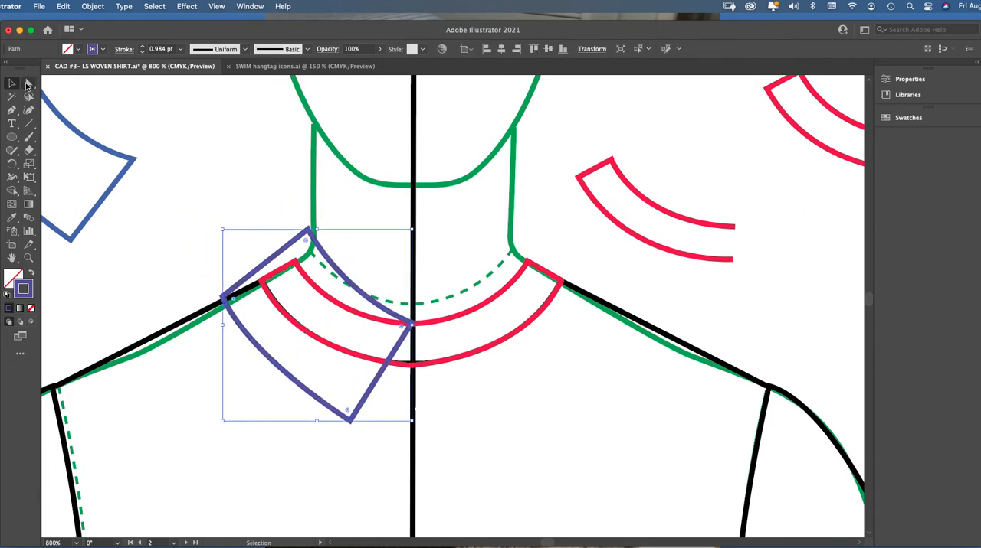
click(222, 192)
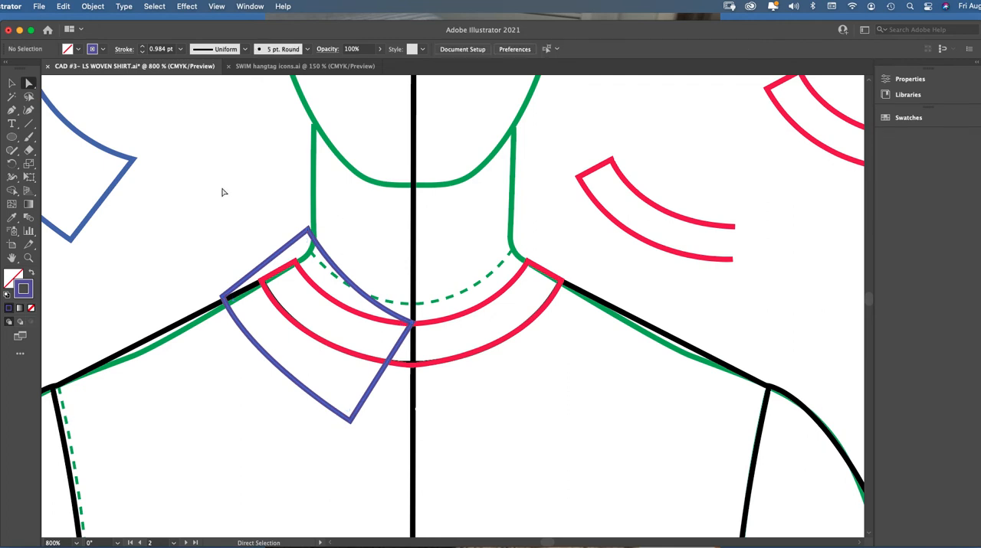
click(270, 360)
click(253, 369)
click(266, 358)
drag(249, 361, 264, 374)
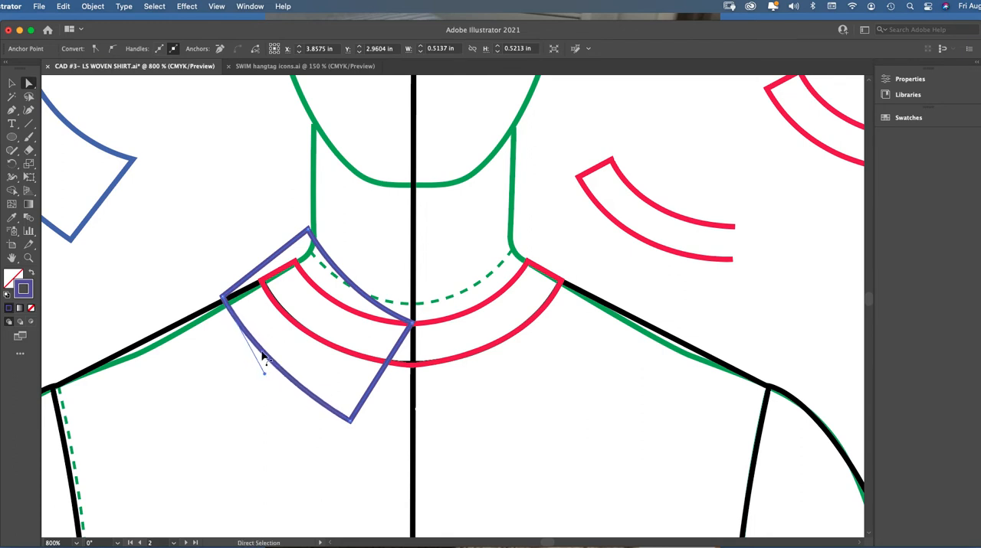
click(340, 276)
drag(343, 298, 327, 283)
Fine-tune the positions of the new collar half's corners at the neck and on the shoulder line
drag(308, 230, 313, 226)
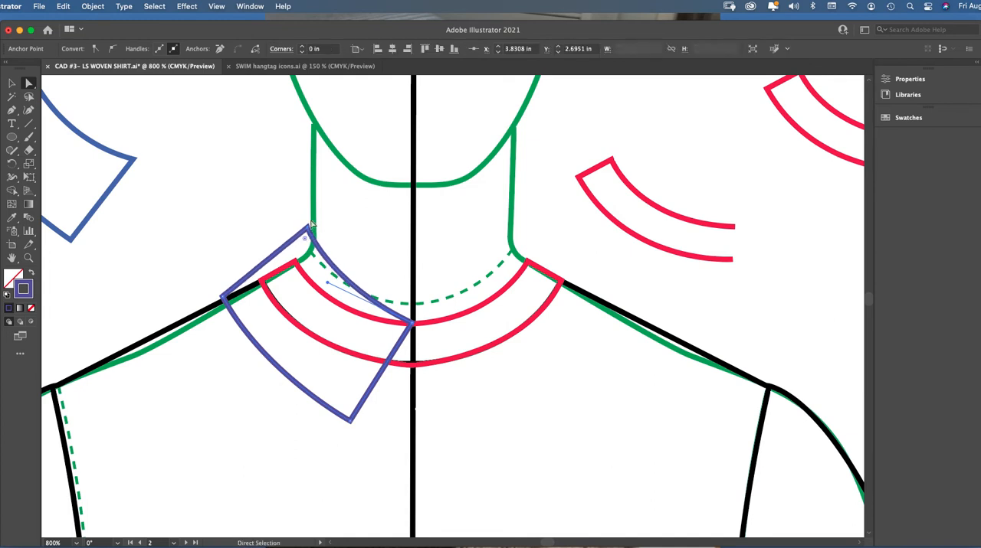
click(223, 299)
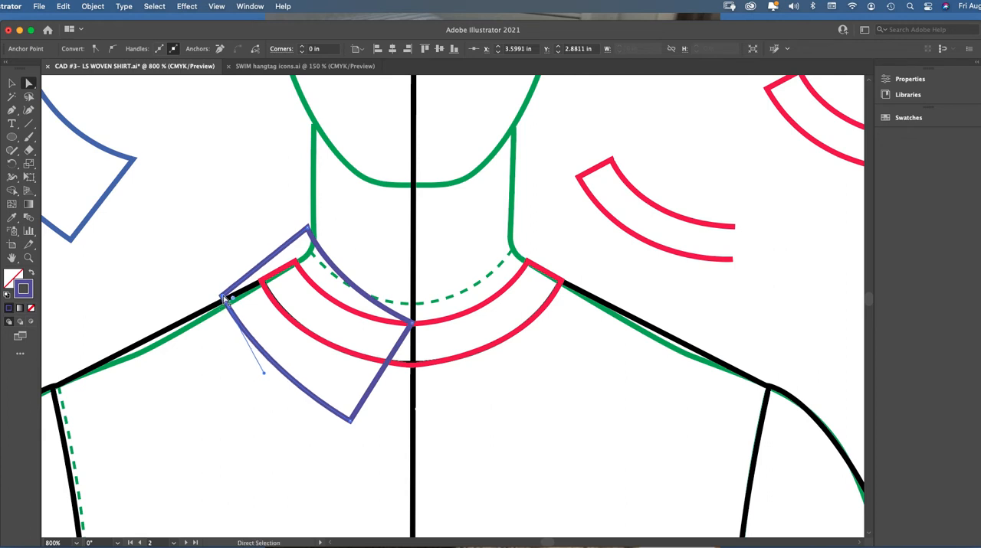
drag(222, 298, 222, 297)
drag(224, 300, 221, 298)
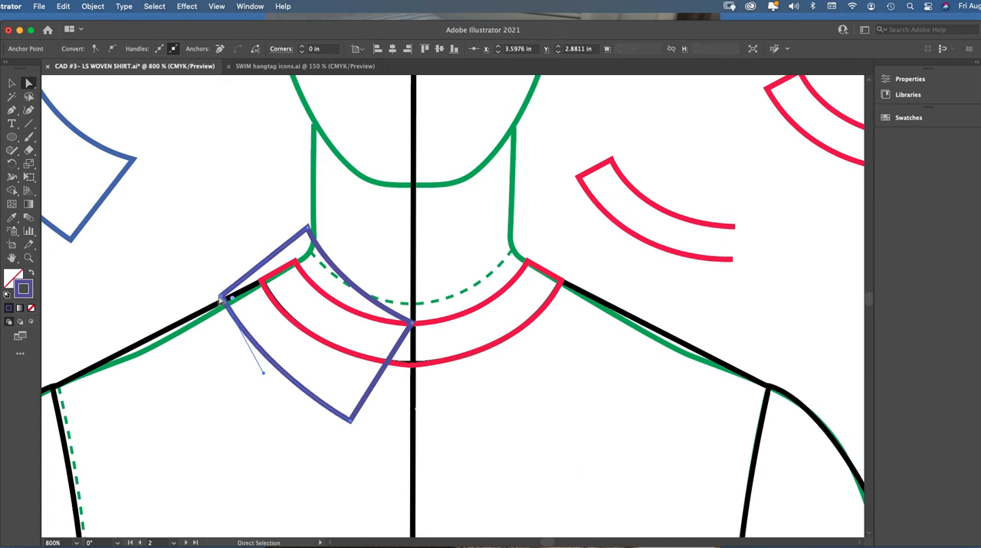
click(245, 259)
Duplicate the finished left top collar half by copying and pasting it in the drawing
key(super+minus)
key(super+minus)
key(super+minus)
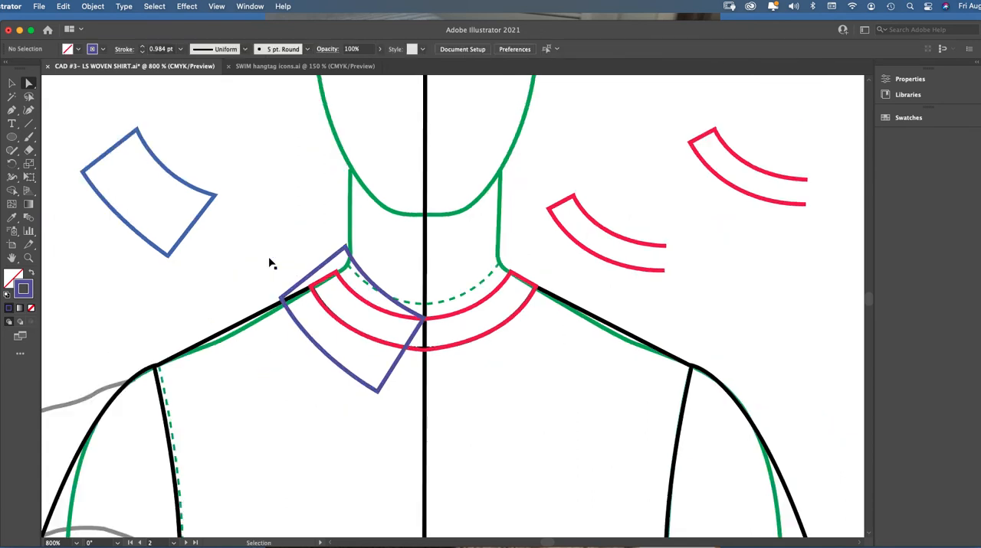
click(12, 83)
click(418, 306)
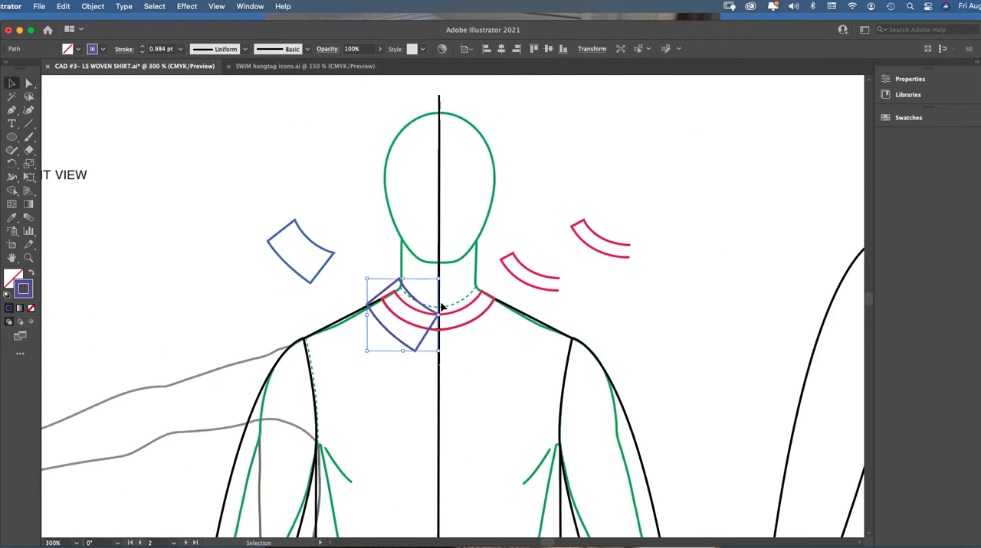
key(super+c)
key(super+v)
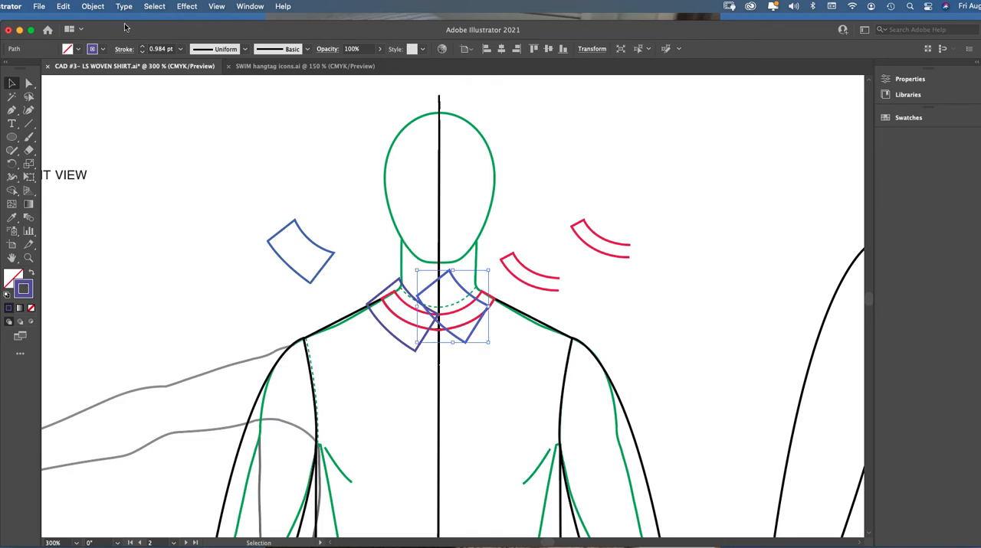
Reflect the pasted collar half on the vertical axis and place it on the opposite side, meeting the original at center front
click(99, 8)
mouse_move(153, 22)
click(234, 66)
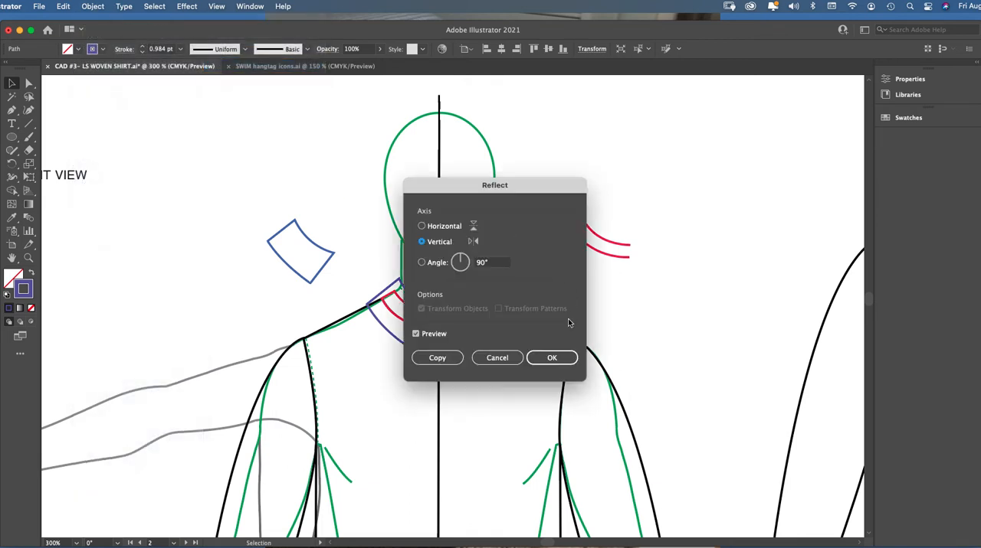
click(552, 359)
drag(454, 283, 475, 294)
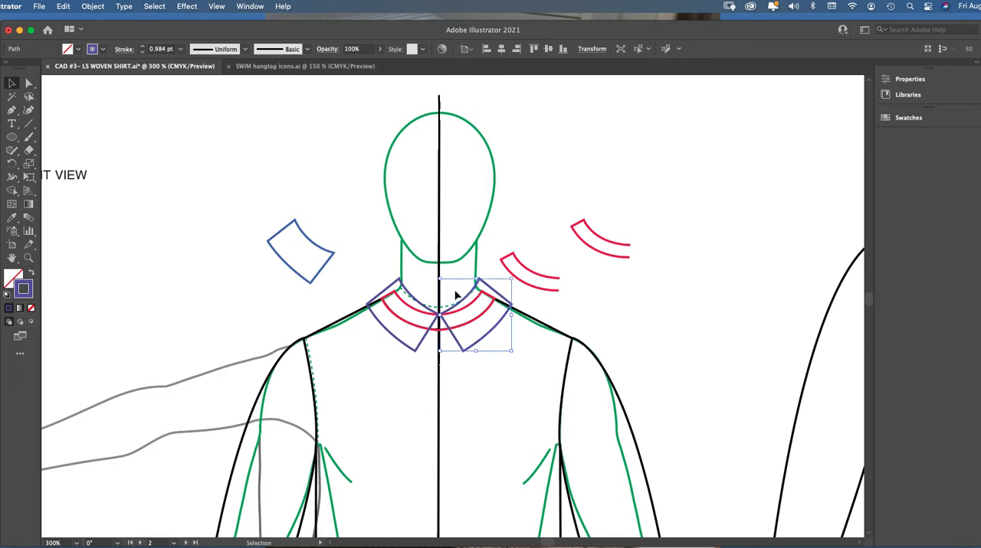
Nudge the two top collar halves so their front points meet at the center line, and shift both up slightly
key(z)
click(493, 324)
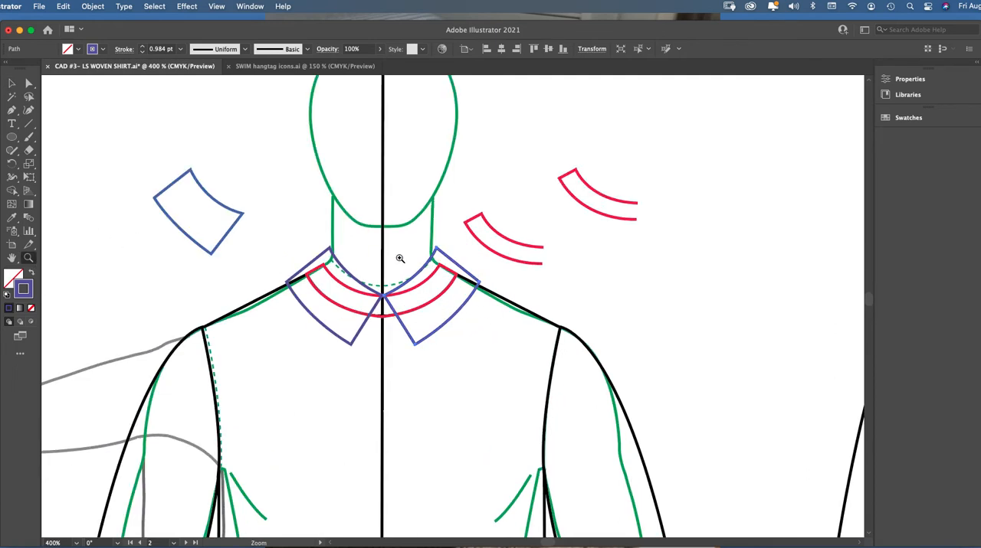
click(433, 307)
click(433, 306)
click(12, 83)
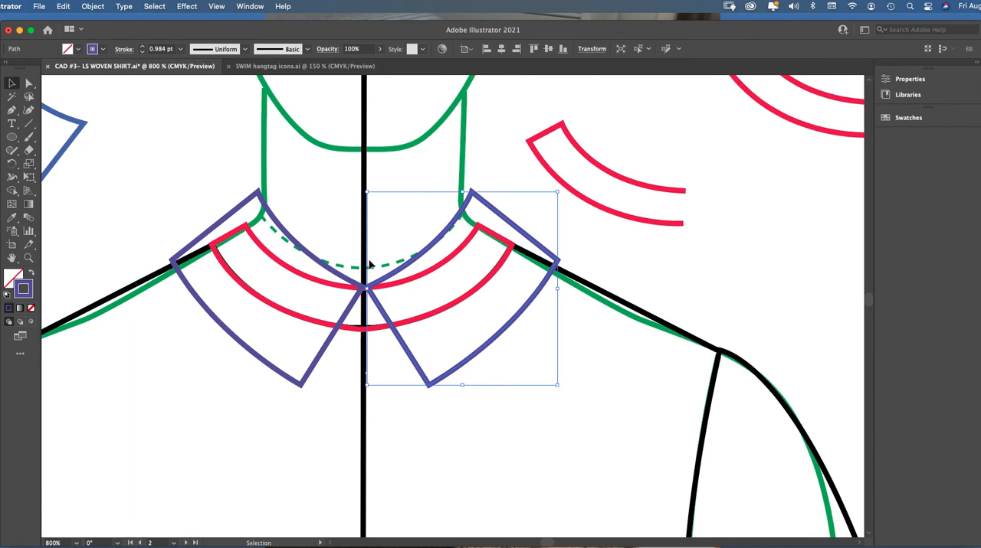
drag(349, 283, 346, 282)
drag(420, 253, 419, 255)
click(355, 286)
shift+click(357, 286)
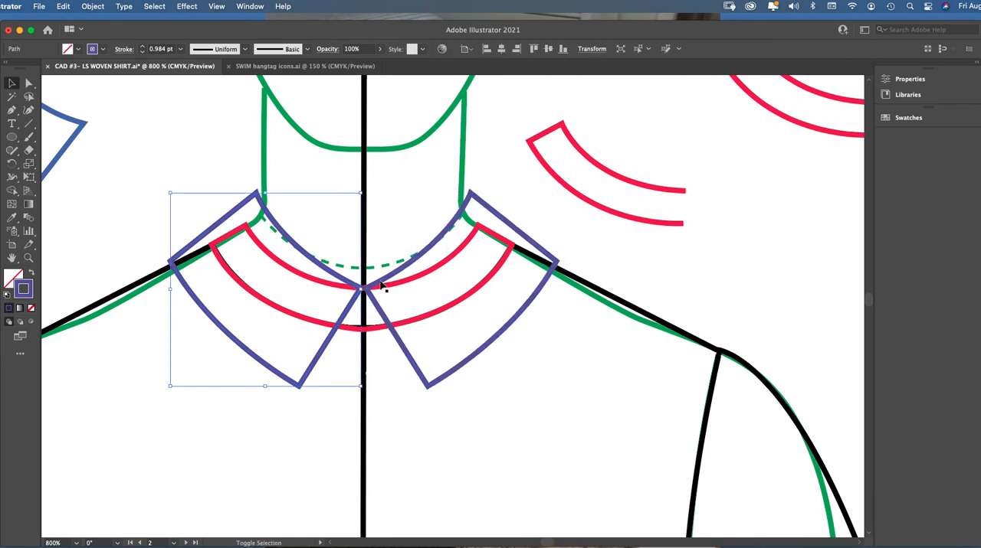
shift+click(381, 281)
drag(381, 282, 384, 281)
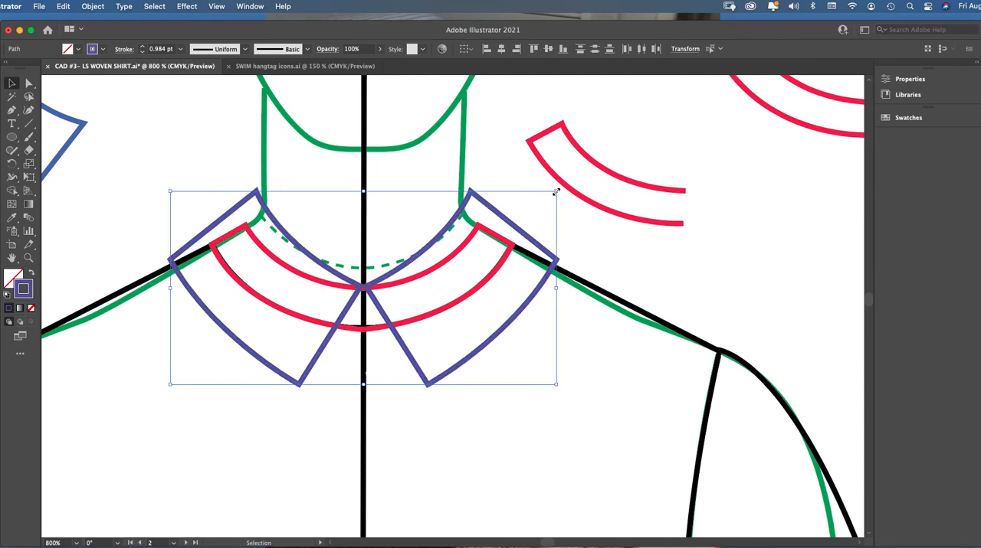
click(503, 179)
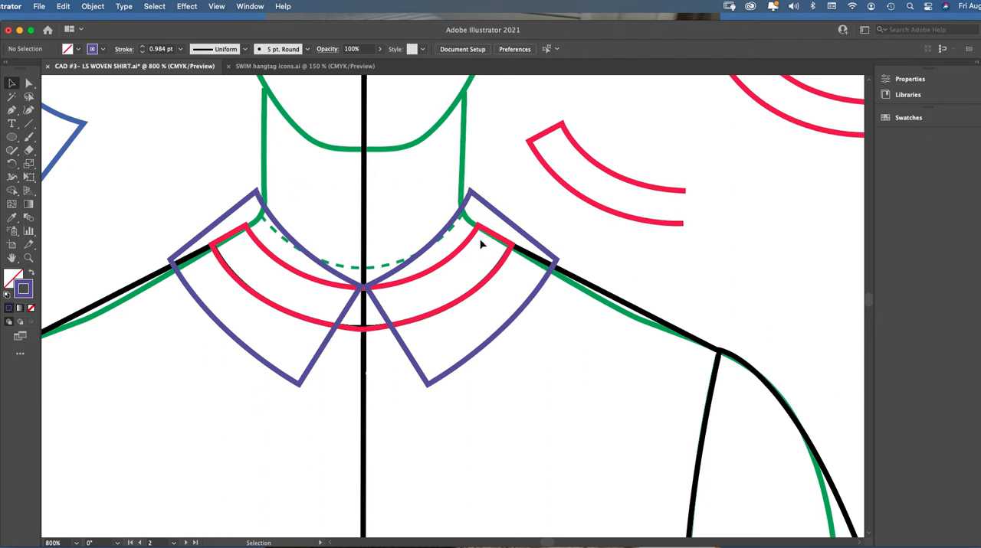
Delete the spare top collar and collar stand pieces lying on either side of the croquis head
key(super+1)
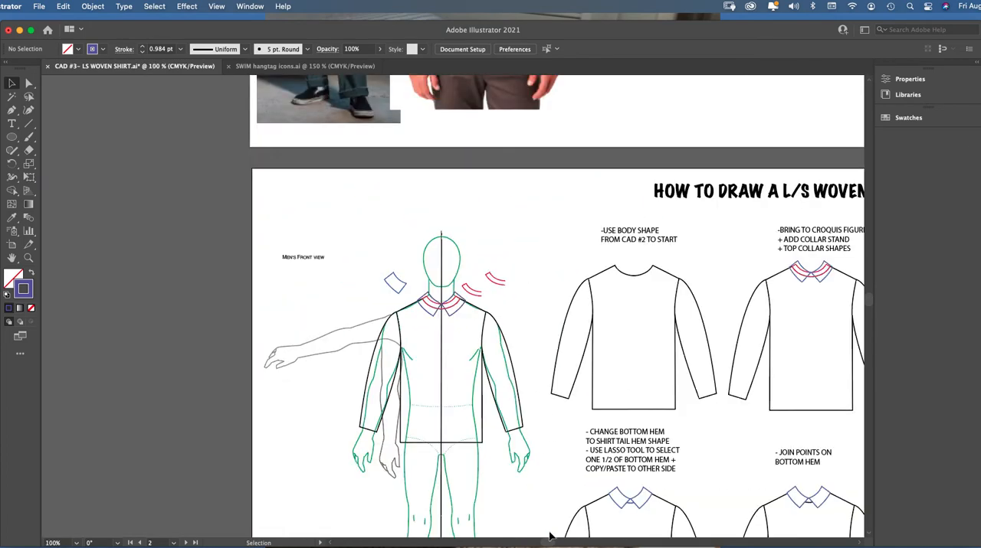
mouse_move(547, 543)
mouse_down()
mouse_move(564, 543)
mouse_move(551, 543)
mouse_up()
click(28, 258)
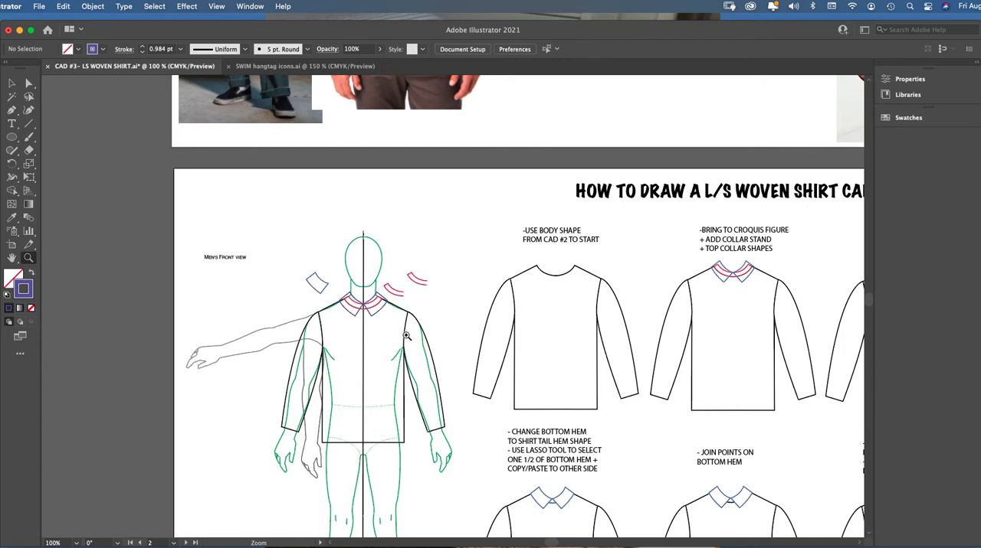
click(12, 82)
drag(302, 269, 332, 292)
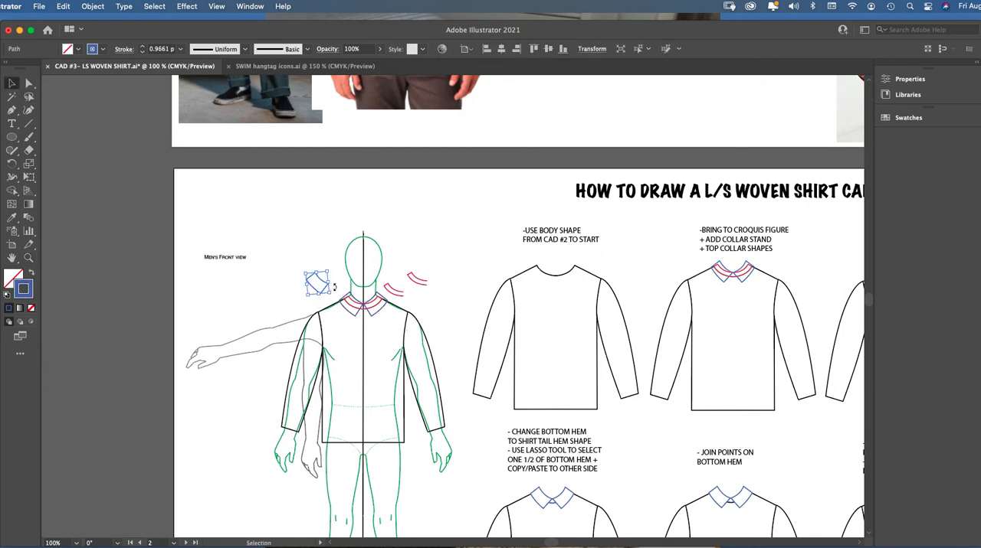
key(Delete)
drag(394, 281, 429, 305)
key(Delete)
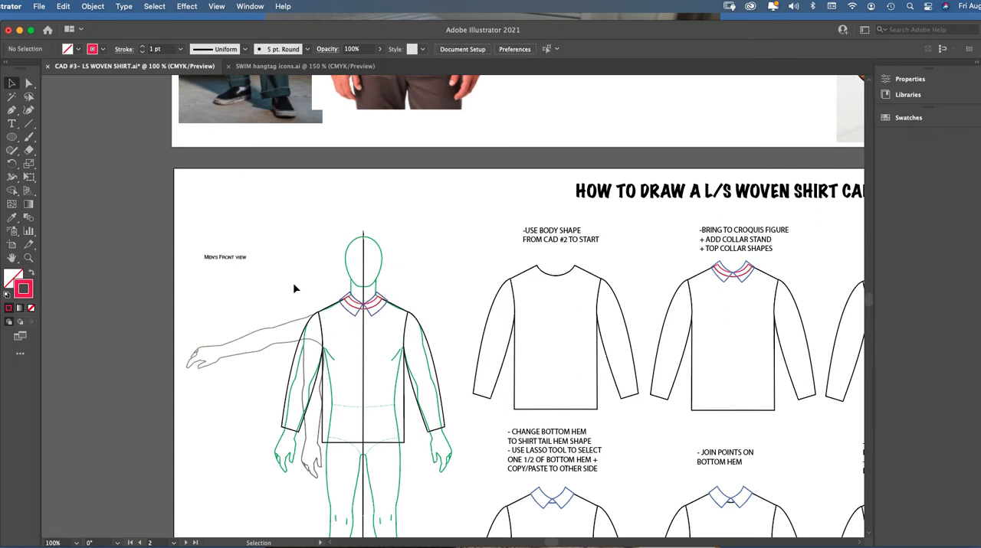
Unlock all locked objects and clear the selection
click(93, 6)
click(105, 100)
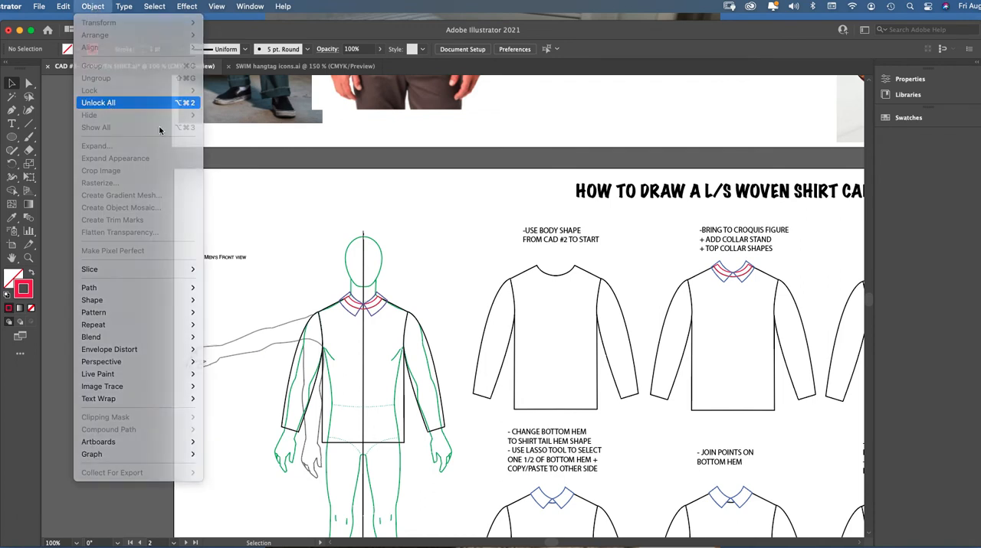
click(415, 278)
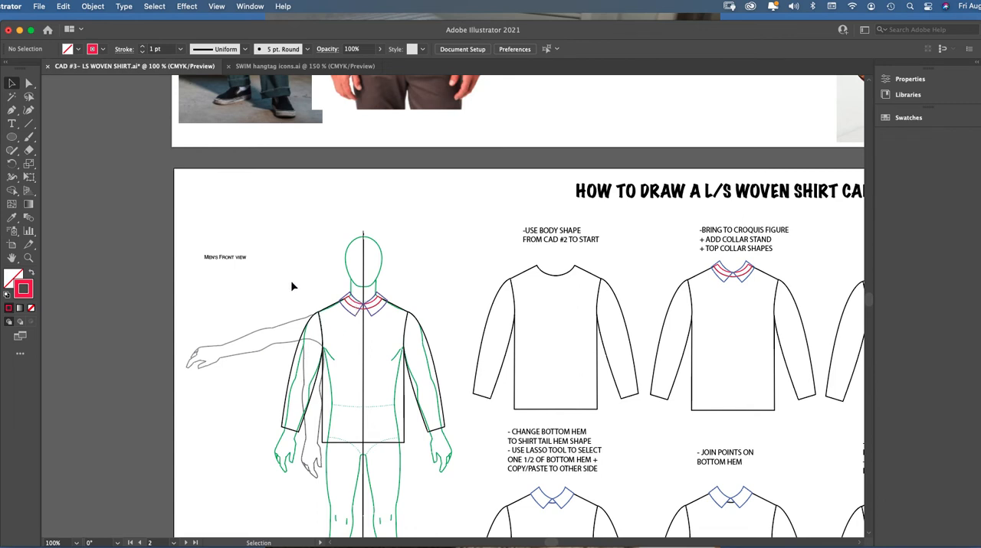
Select the shirt body, sleeves, collar stand and top collar, and move them off the croquis to the blank area beside the artboard
drag(292, 282, 427, 447)
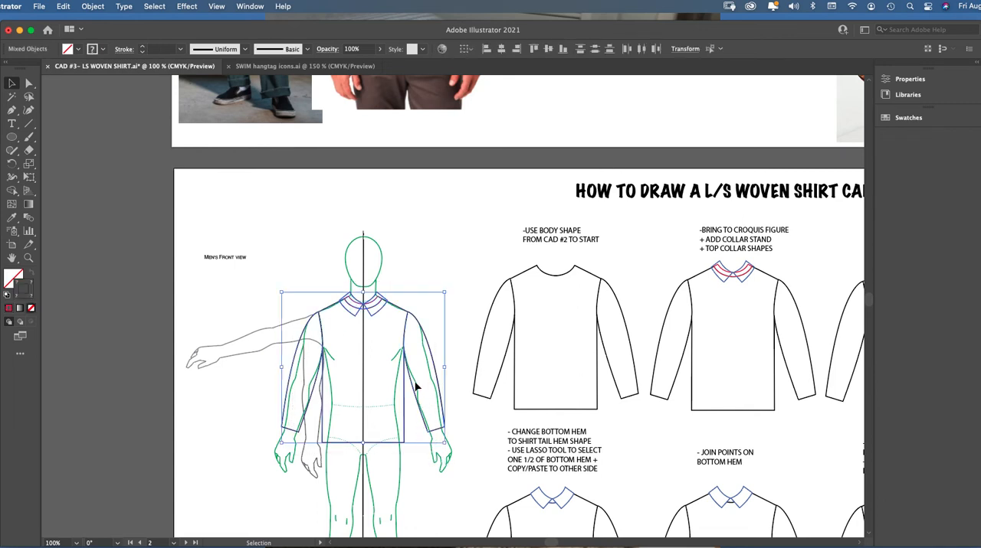
scroll(561, 545, right, 6)
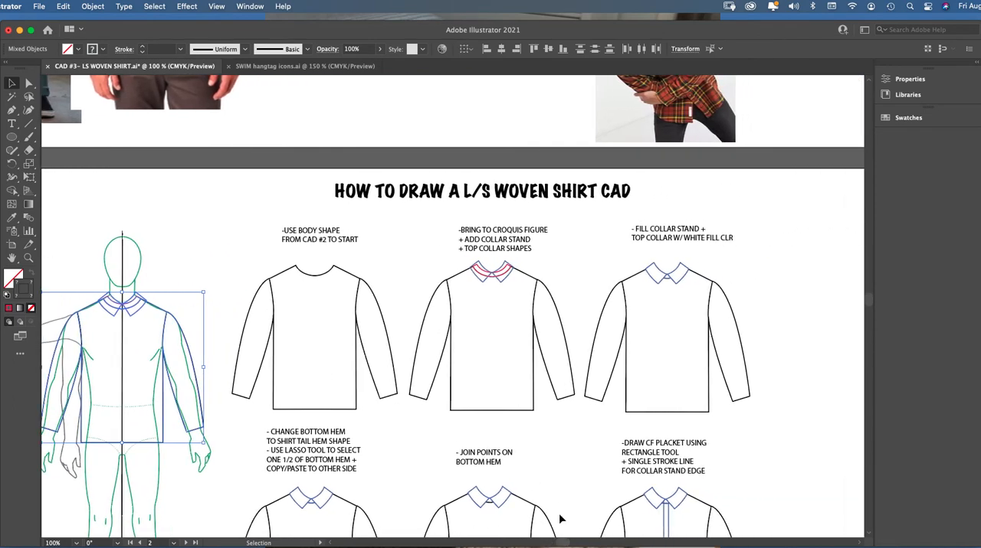
scroll(566, 544, left, 4)
click(181, 273)
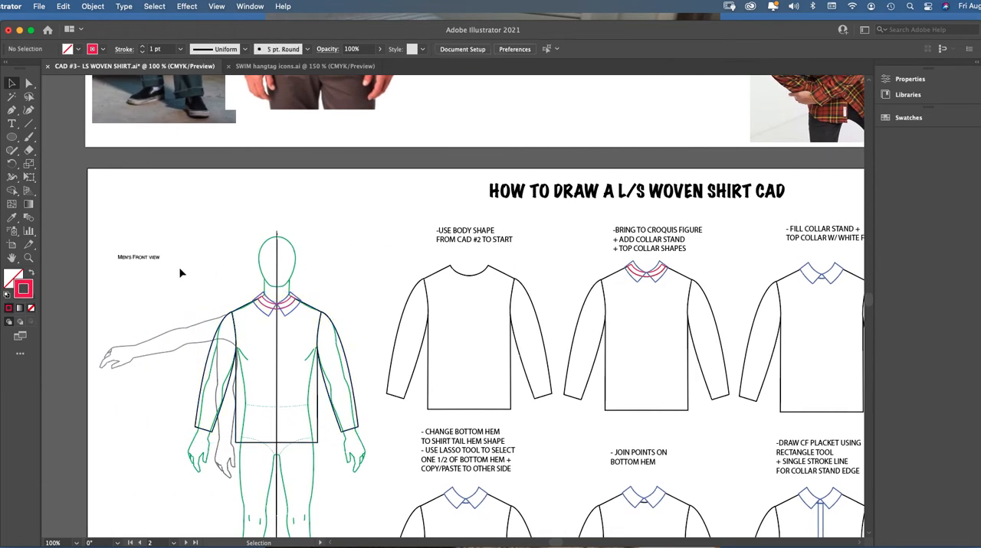
drag(353, 434, 370, 452)
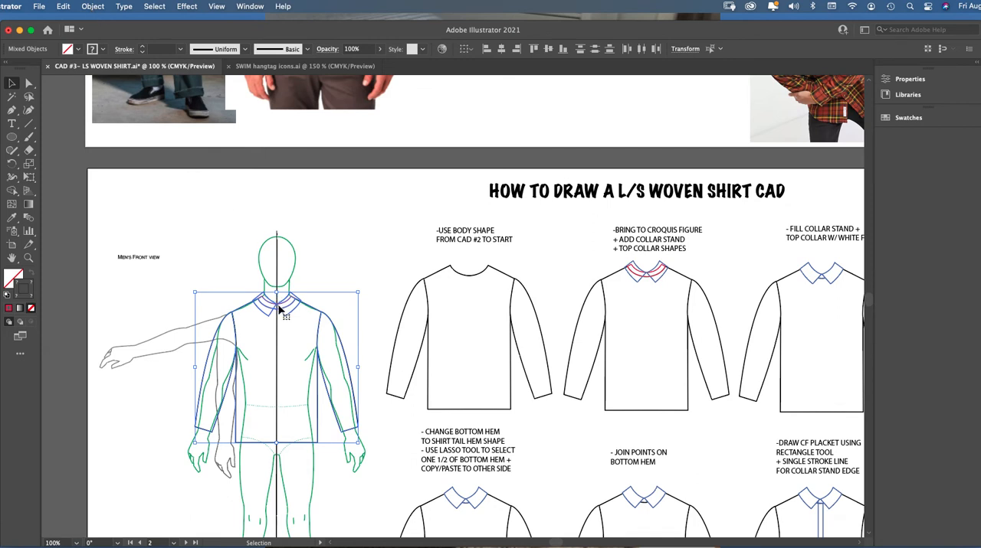
mouse_move(282, 305)
mouse_down()
mouse_move(383, 224)
mouse_move(381, 197)
mouse_move(281, 305)
mouse_up()
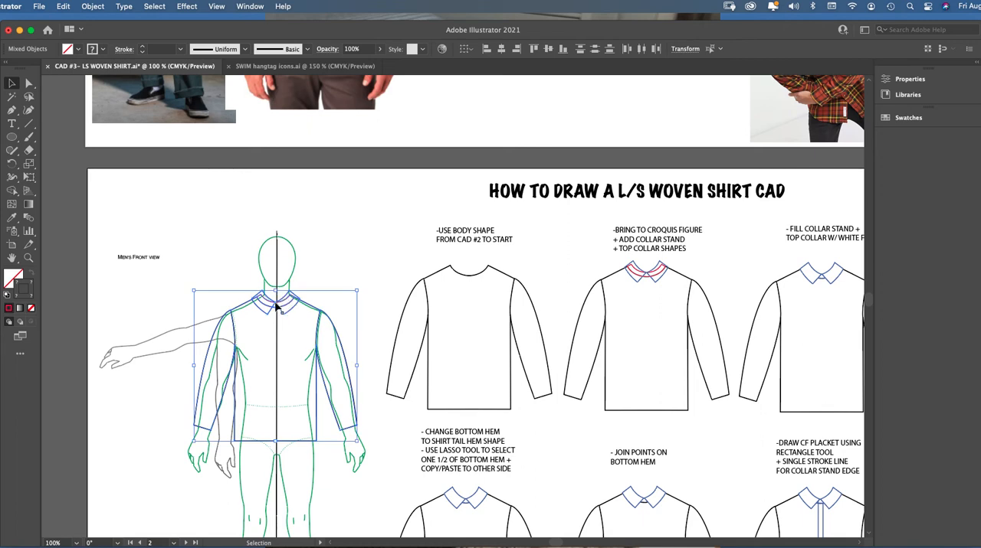
drag(280, 308, 172, 218)
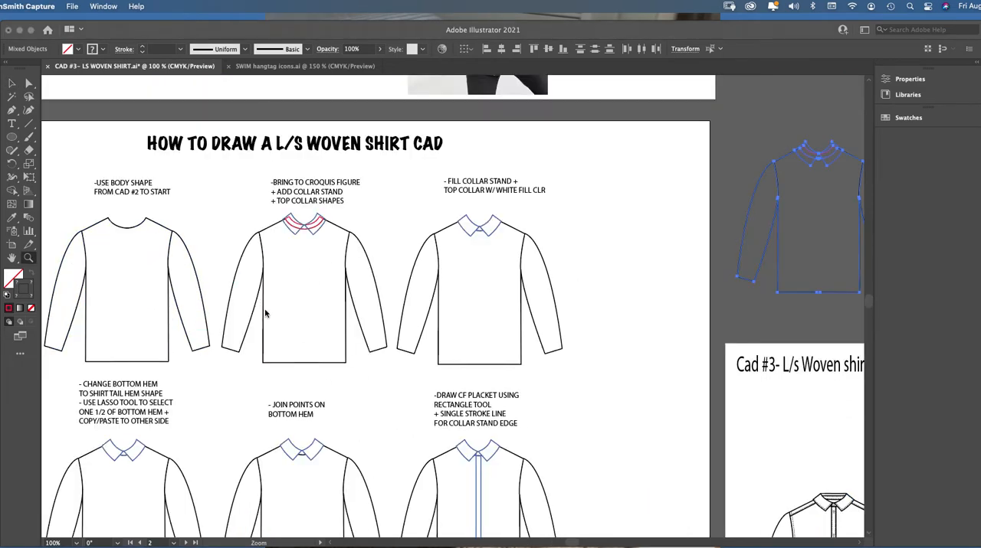
Examine the collar-shapes example and the fills of both top collar halves in the white-fill example
click(285, 244)
click(276, 215)
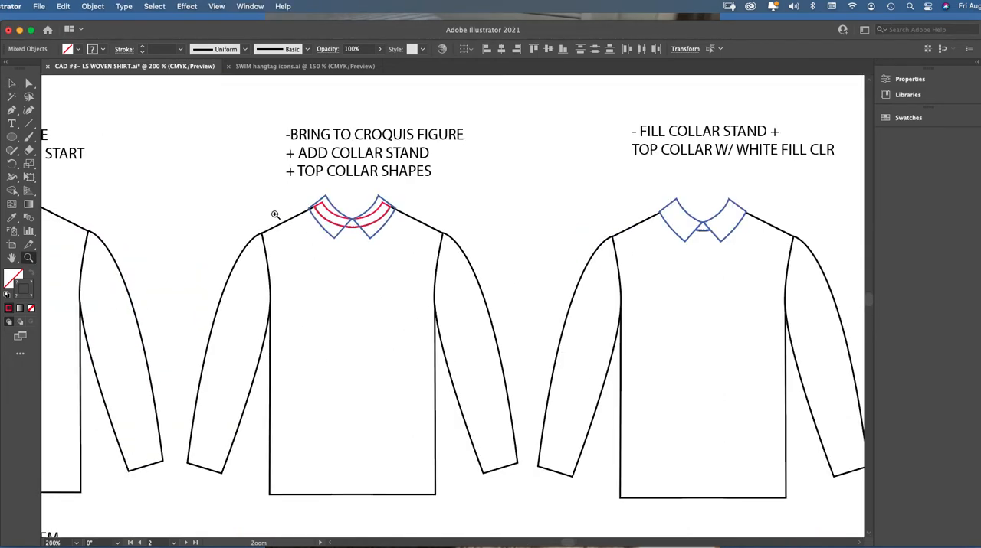
click(16, 85)
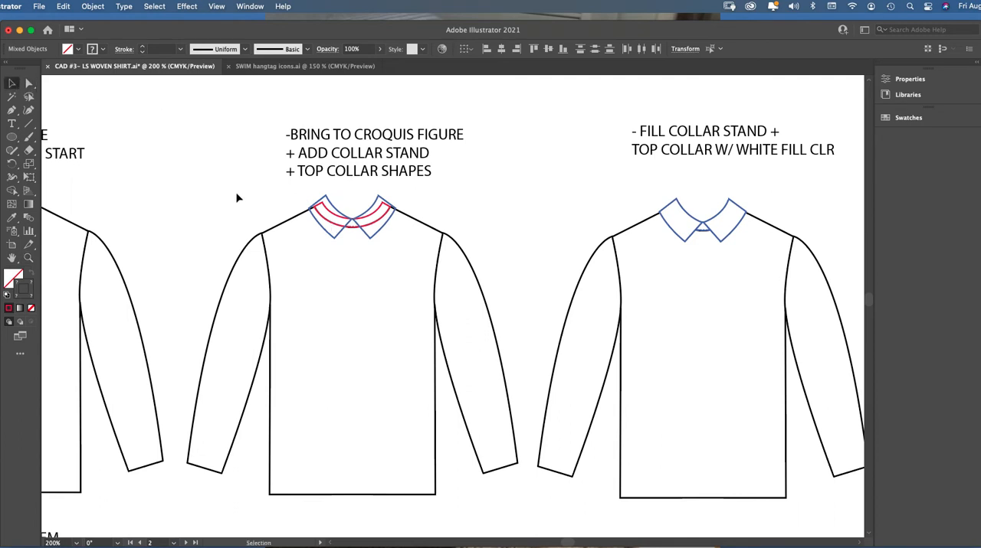
drag(237, 198, 471, 336)
click(451, 227)
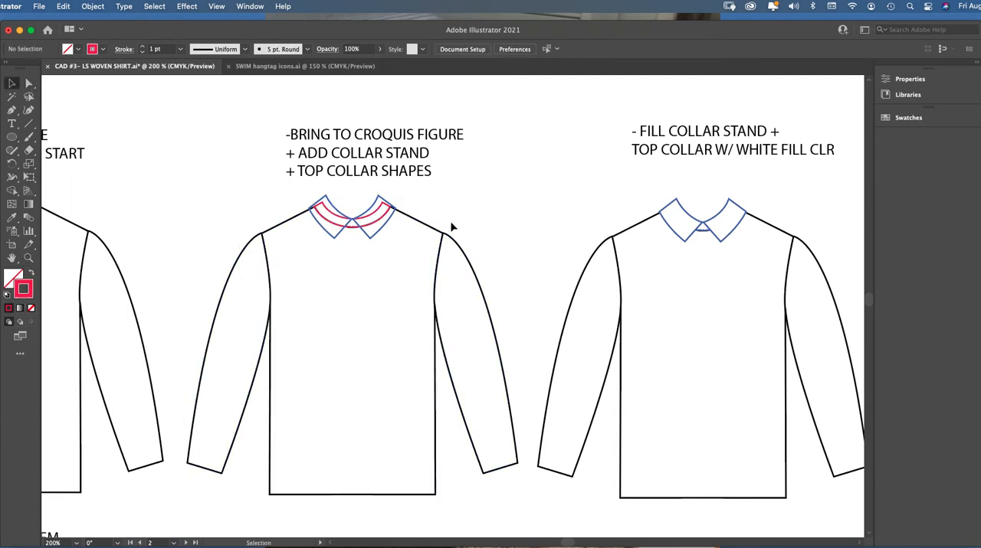
click(692, 220)
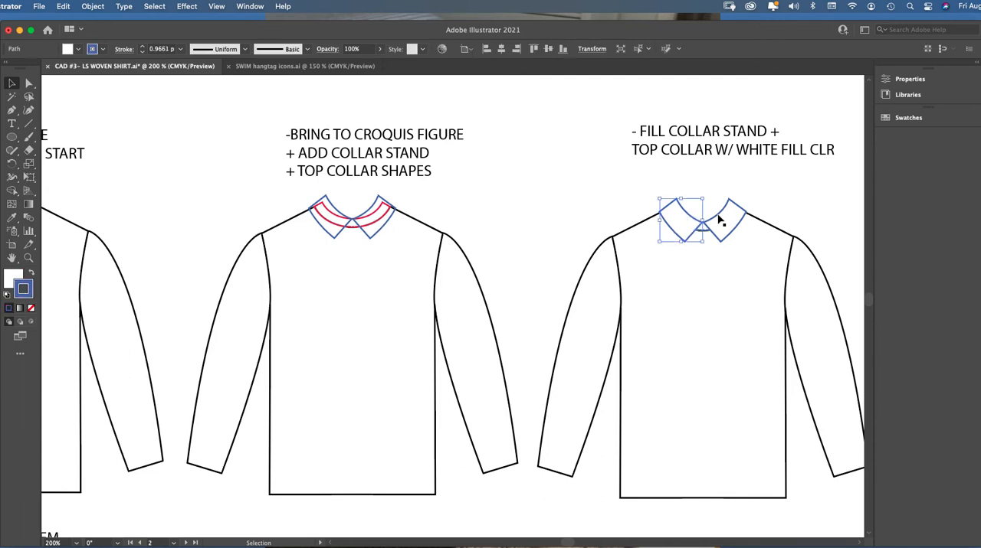
click(719, 219)
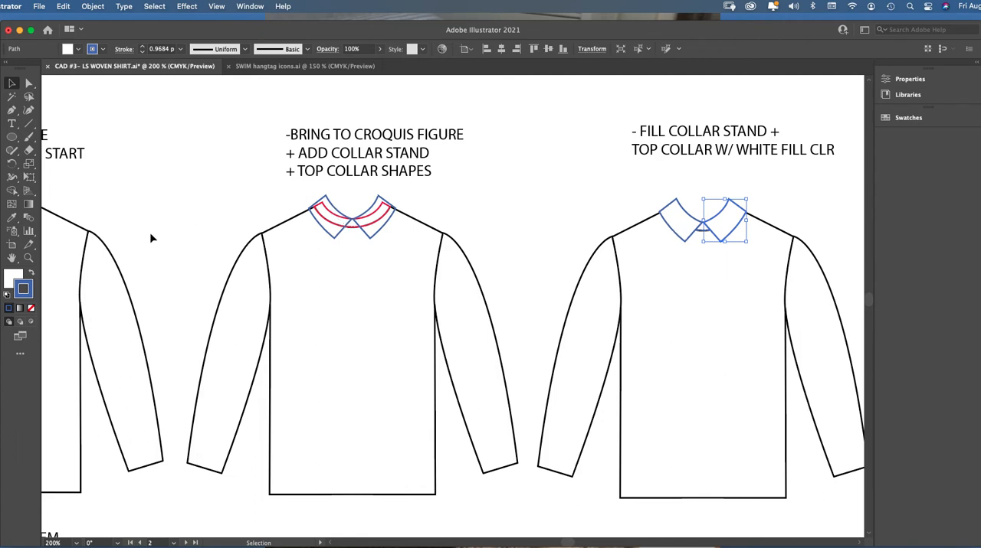
Select the red collar stand on the example shirt captioned with adding the collar stand and top collar shapes
click(28, 258)
click(419, 266)
click(408, 285)
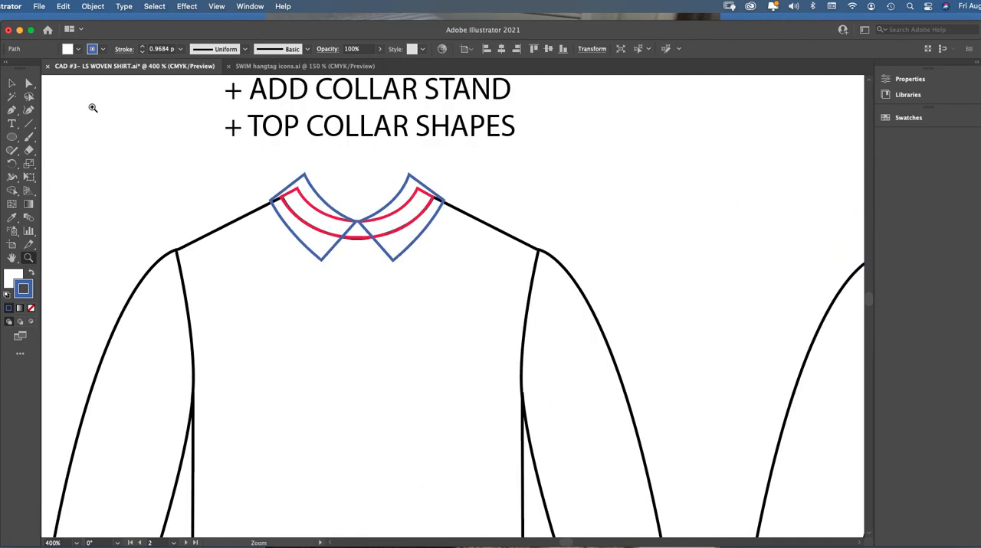
click(12, 83)
click(44, 199)
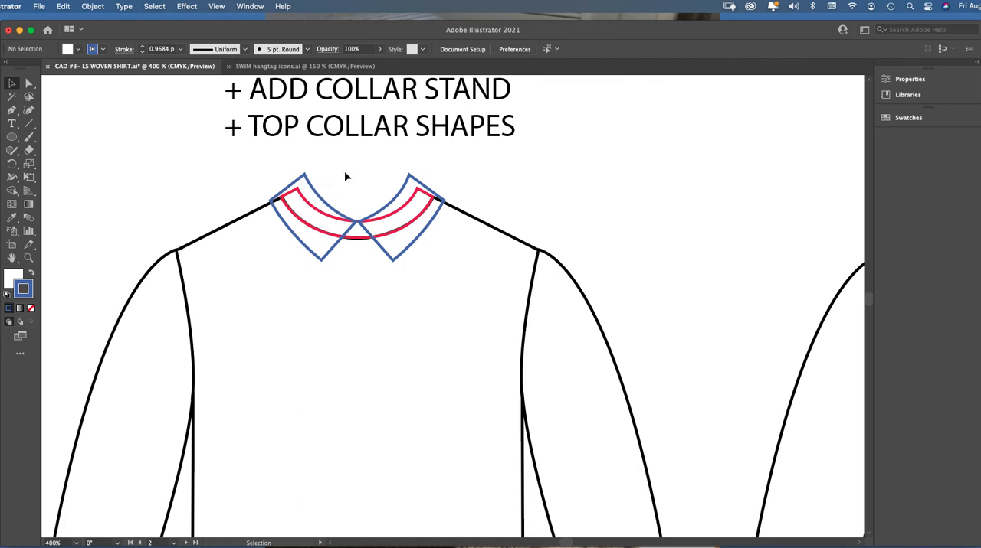
click(309, 209)
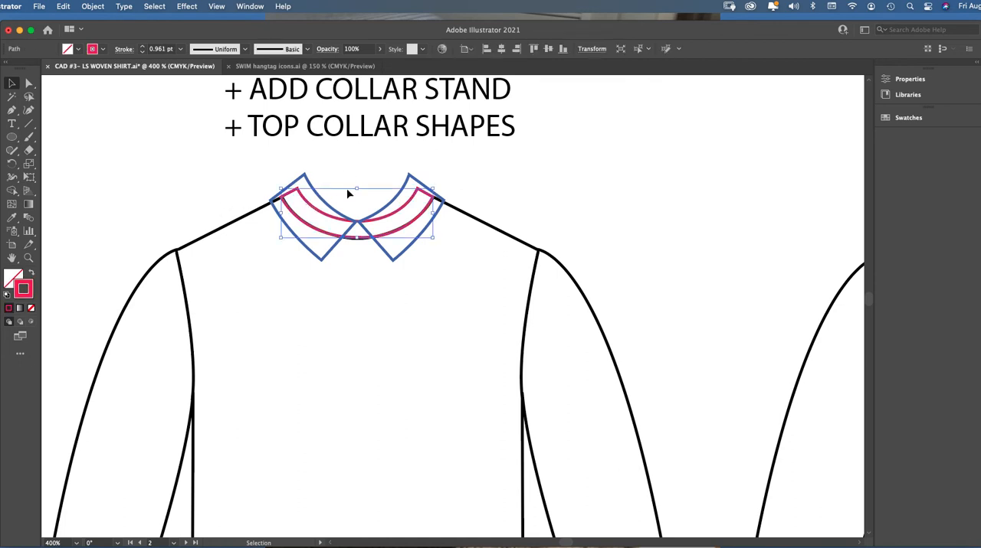
click(29, 258)
click(392, 259)
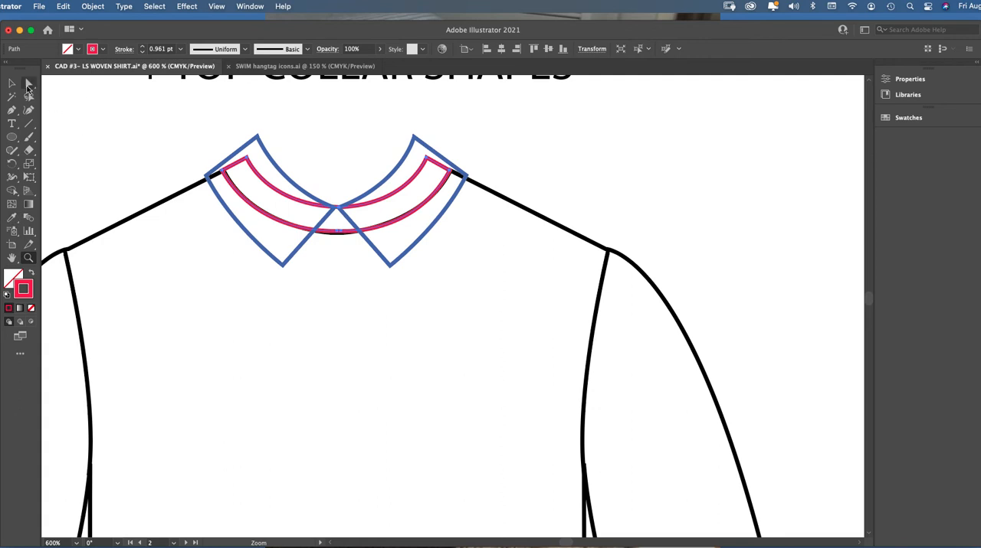
click(11, 83)
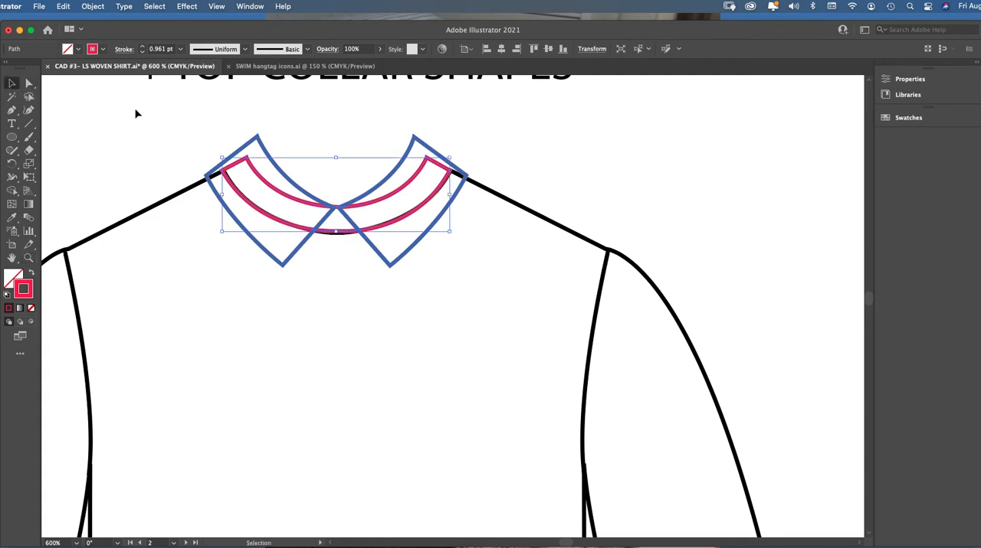
click(253, 163)
click(238, 162)
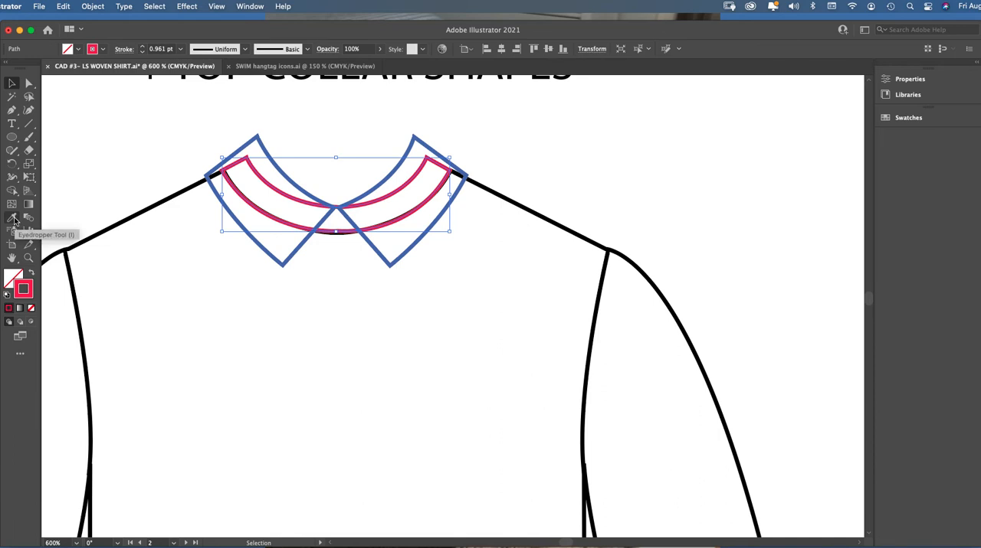
Try to recolor every object sharing the red collar stand's stroke color to a black stroke
click(156, 9)
mouse_move(250, 124)
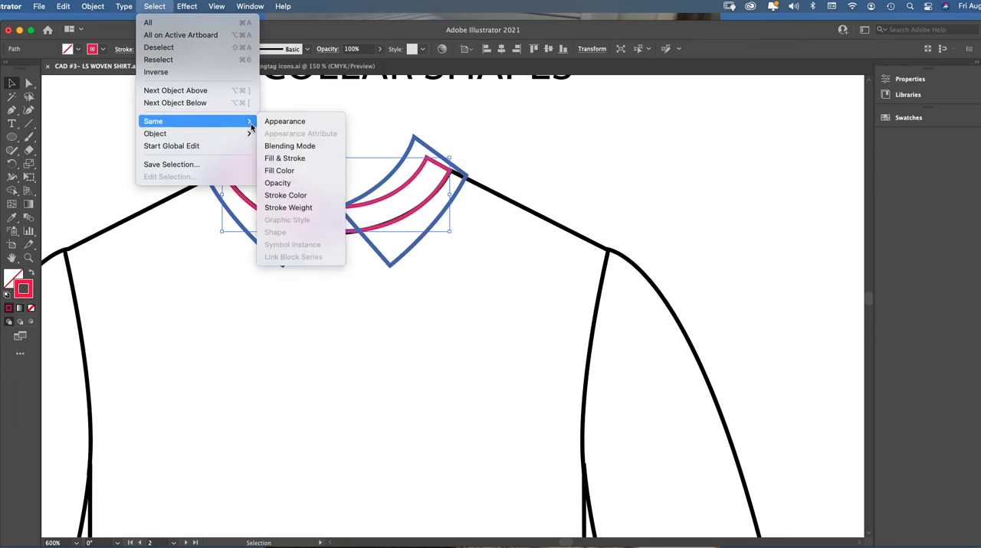
click(288, 196)
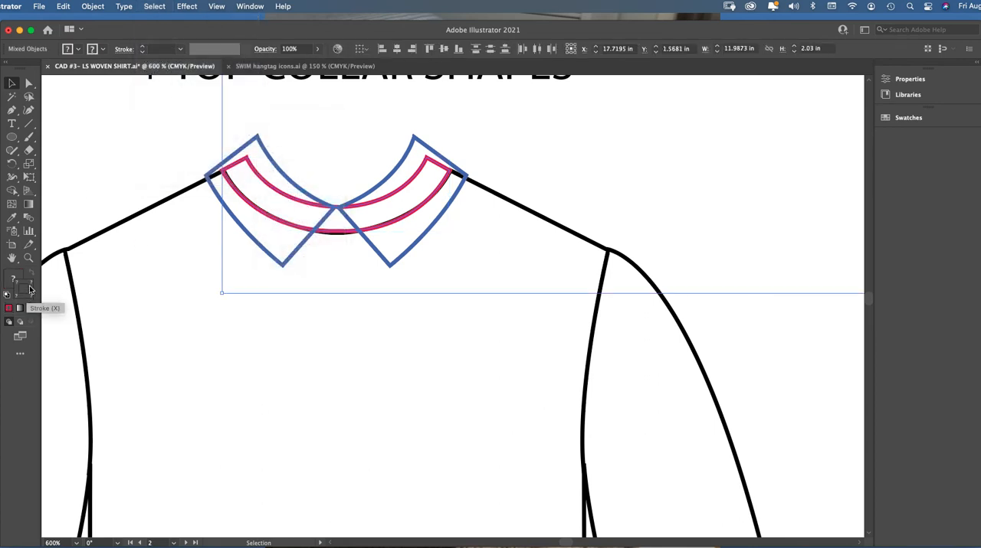
click(248, 8)
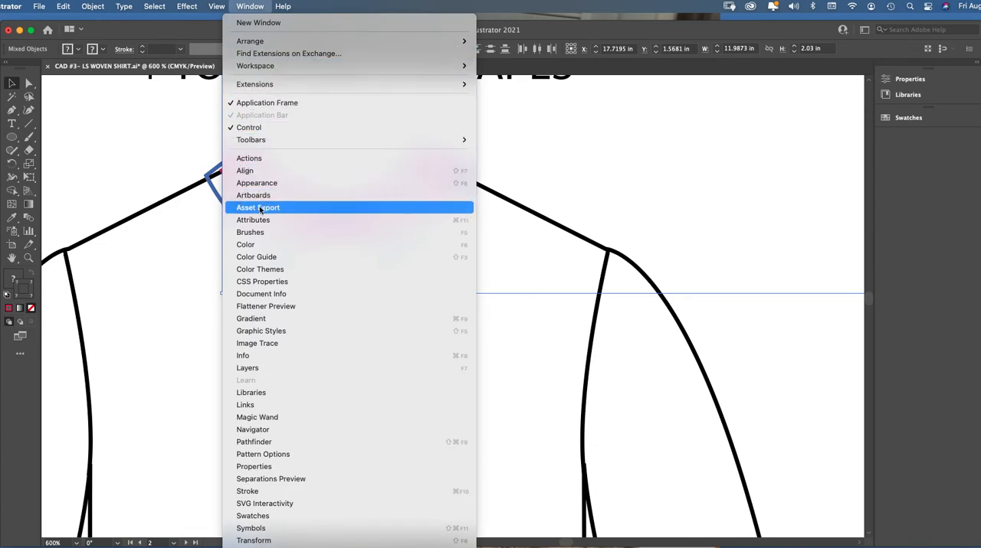
click(264, 245)
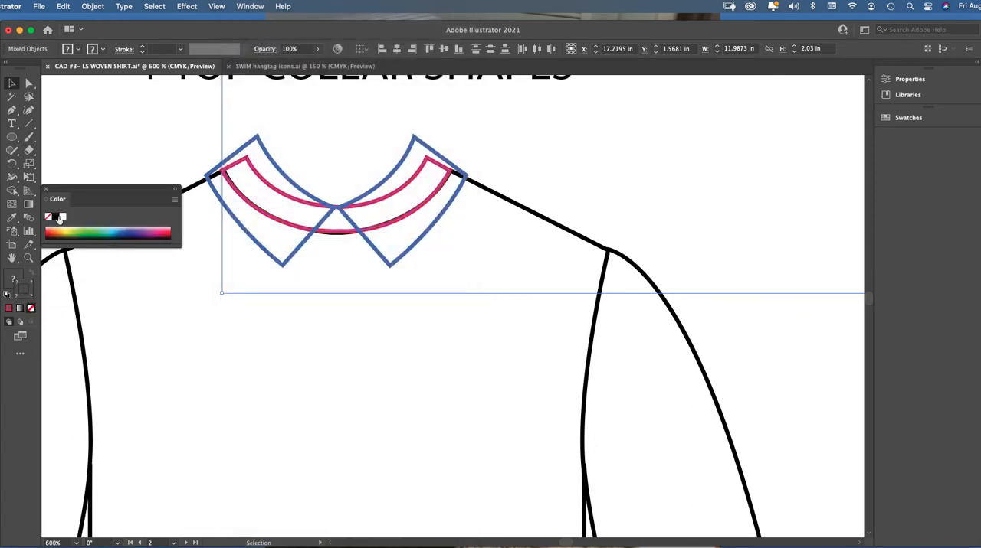
click(54, 219)
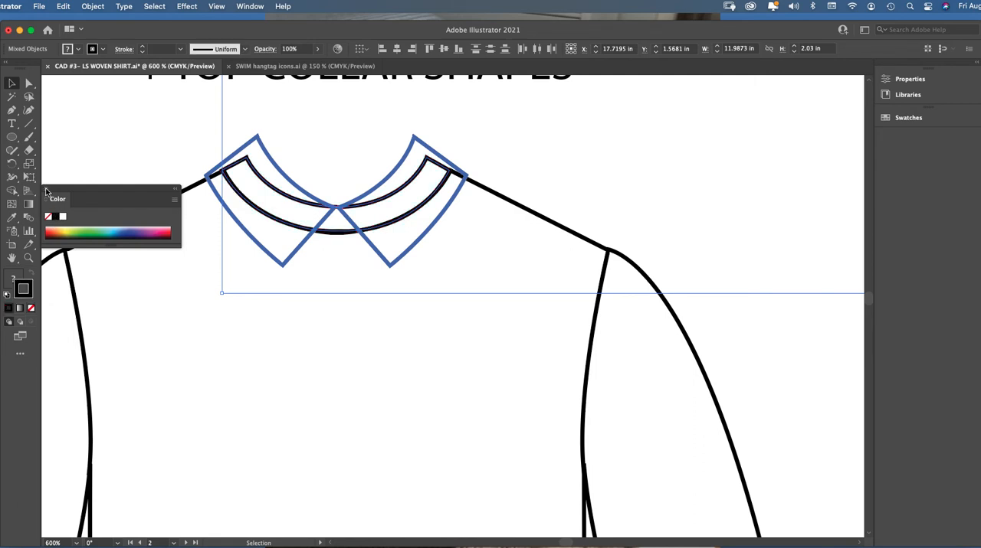
click(46, 191)
key(super+z)
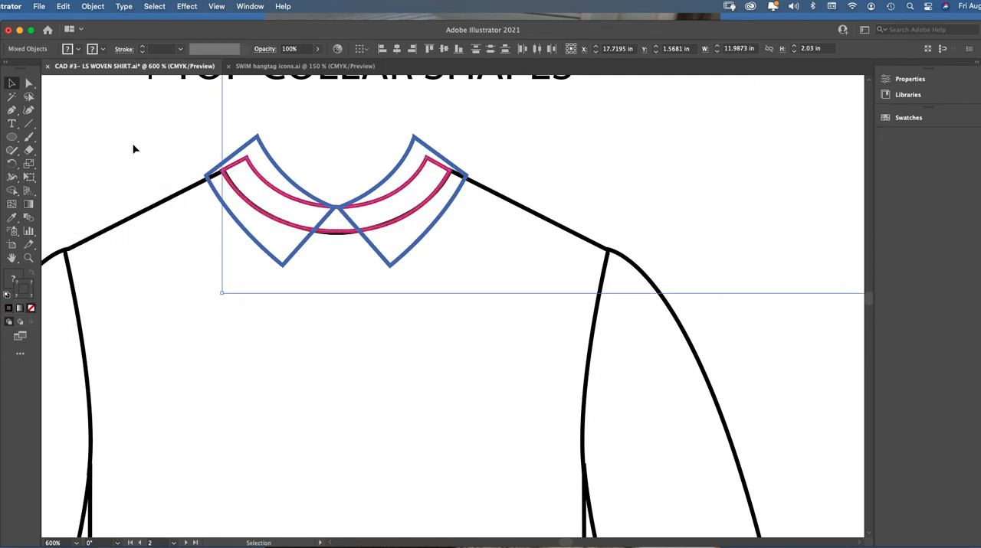
Match the red collar stand to the shoulder line's black 1 pt stroke by sampling it with the Eyedropper
click(133, 150)
click(249, 165)
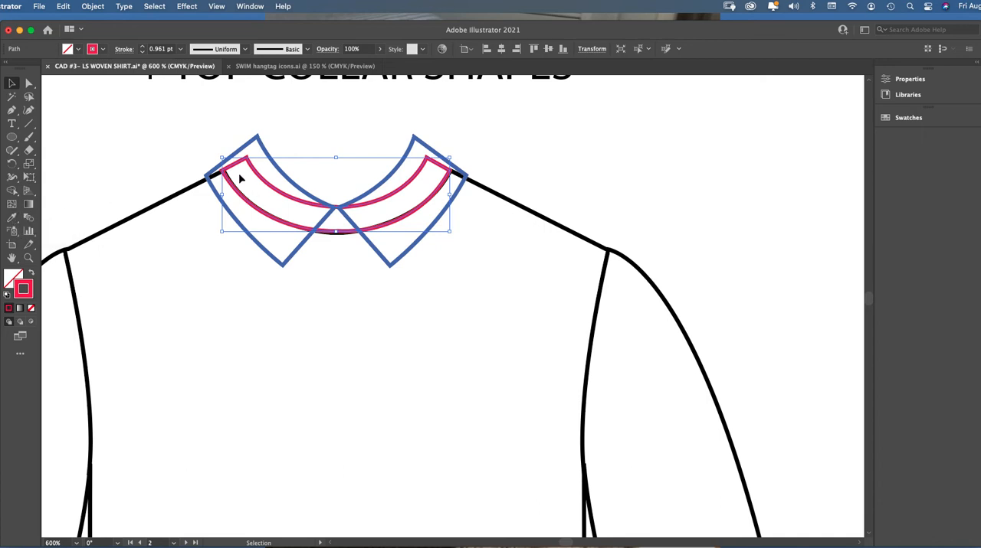
click(15, 220)
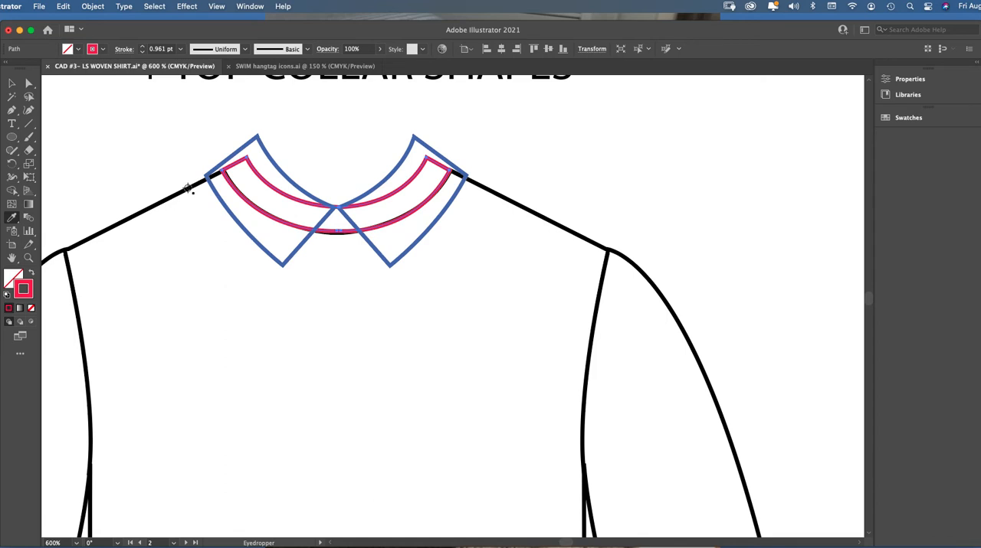
click(188, 190)
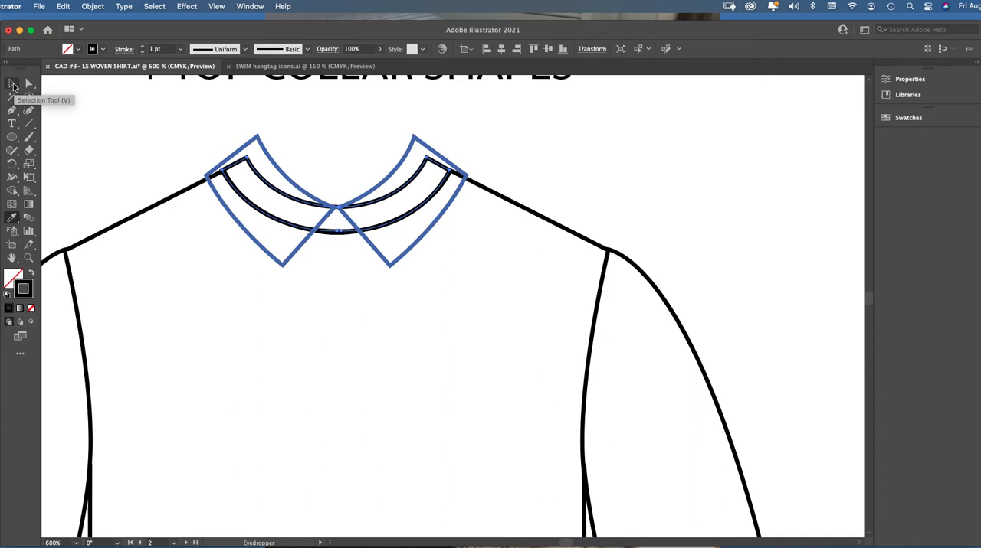
click(13, 84)
Give both blue top collar halves the shoulder line's black 1 pt stroke using the Eyedropper
click(232, 157)
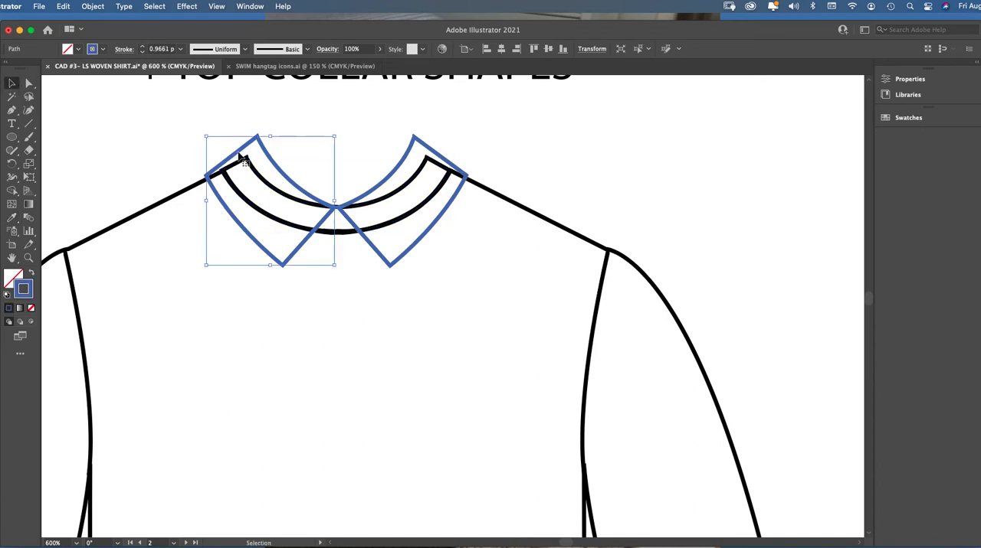
shift+click(385, 185)
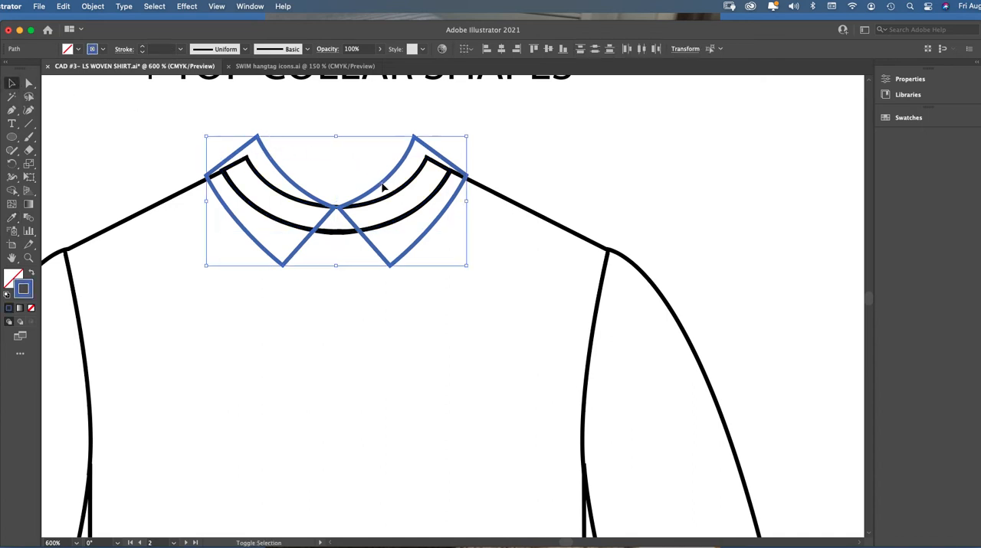
click(11, 218)
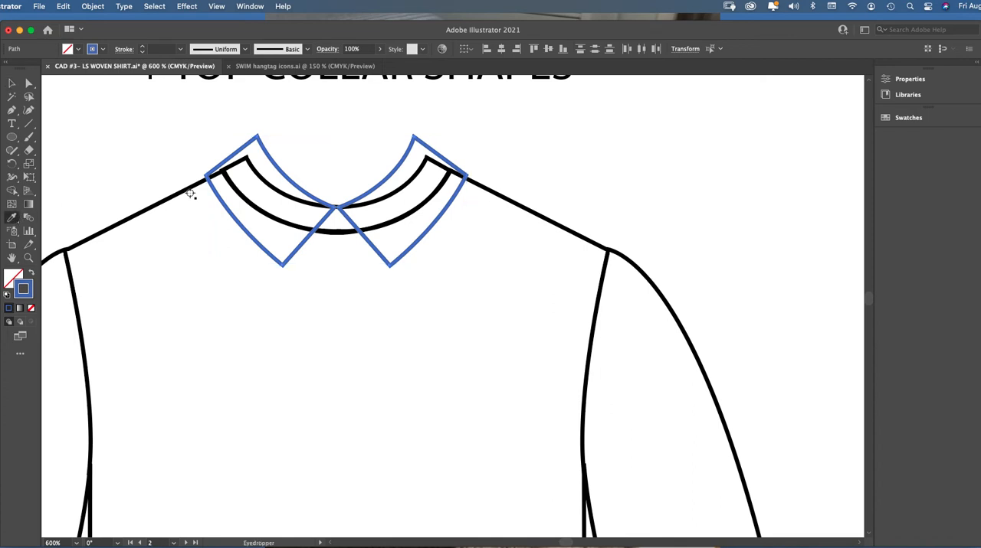
click(190, 188)
click(12, 84)
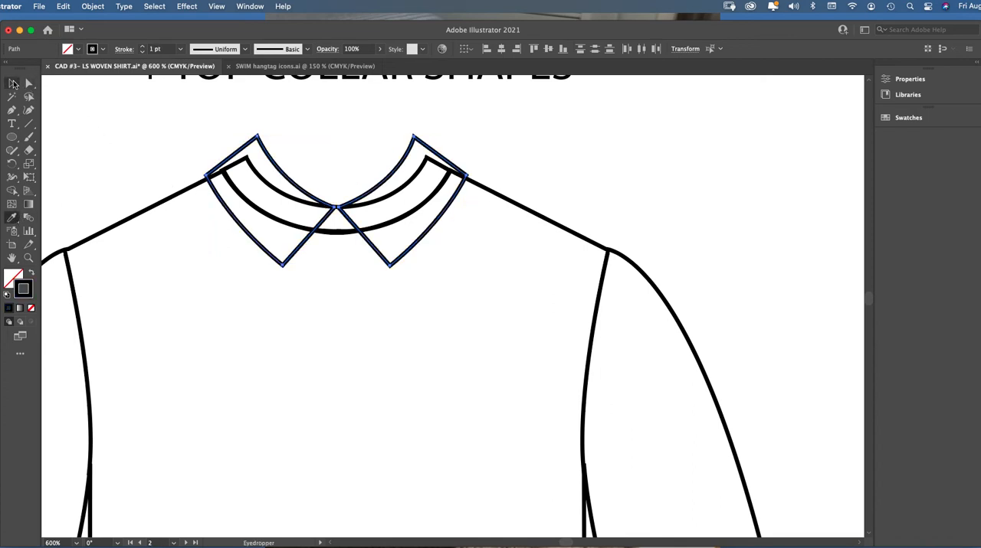
Fill both top collar halves with white and close the color settings
click(230, 136)
click(272, 160)
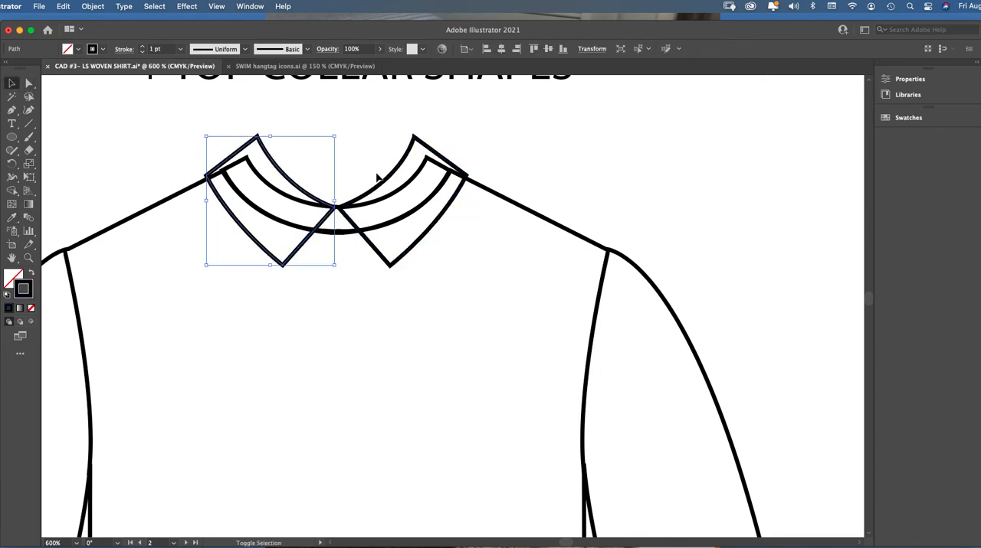
shift+click(388, 182)
click(288, 158)
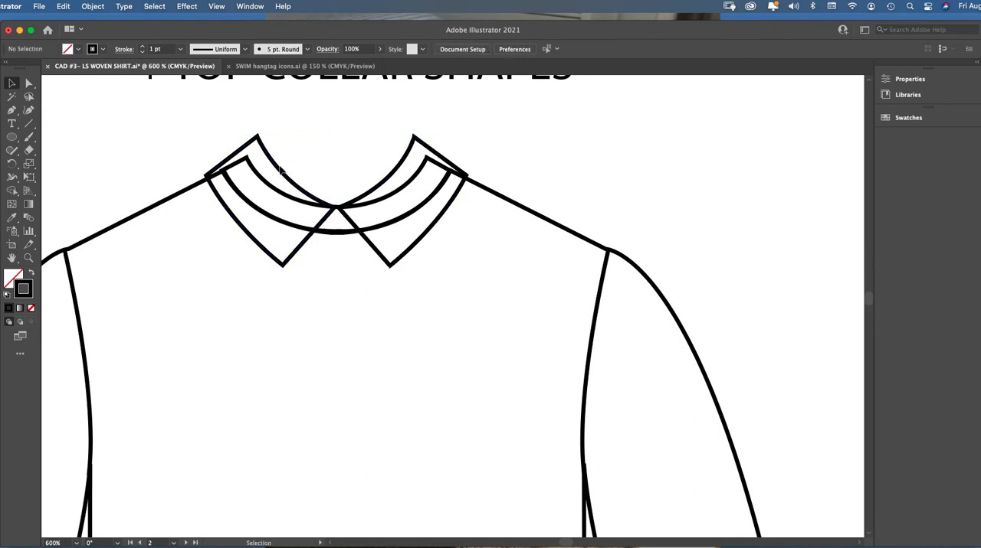
click(279, 170)
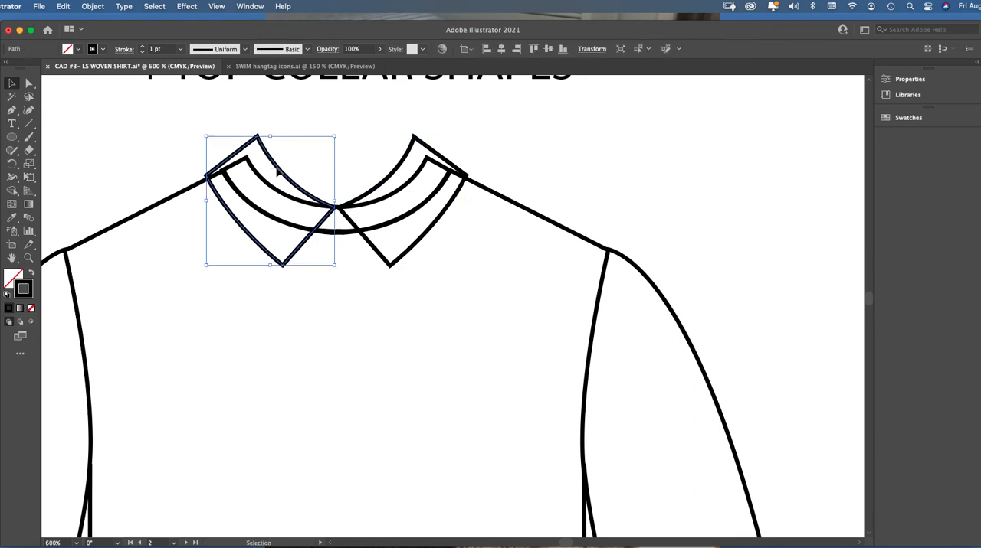
shift+click(385, 184)
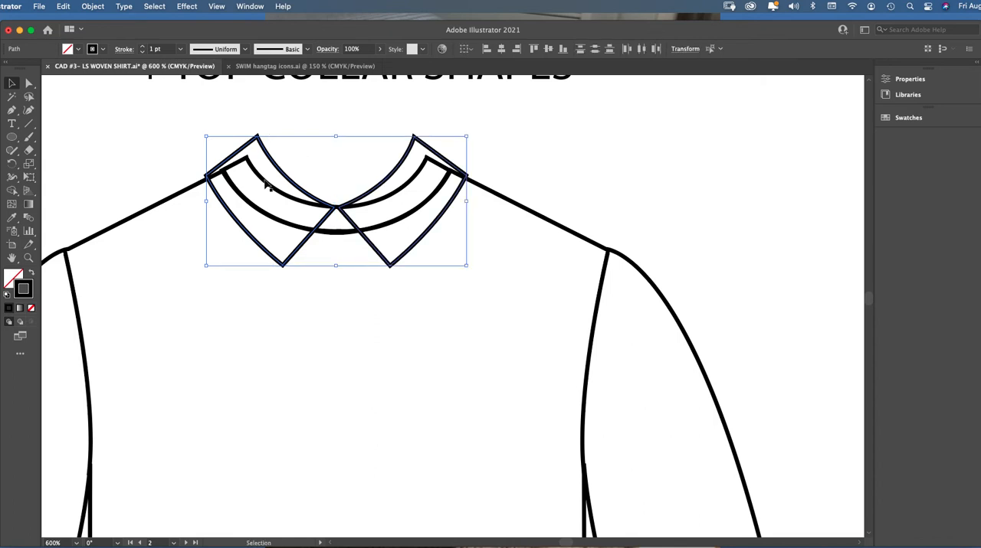
click(13, 278)
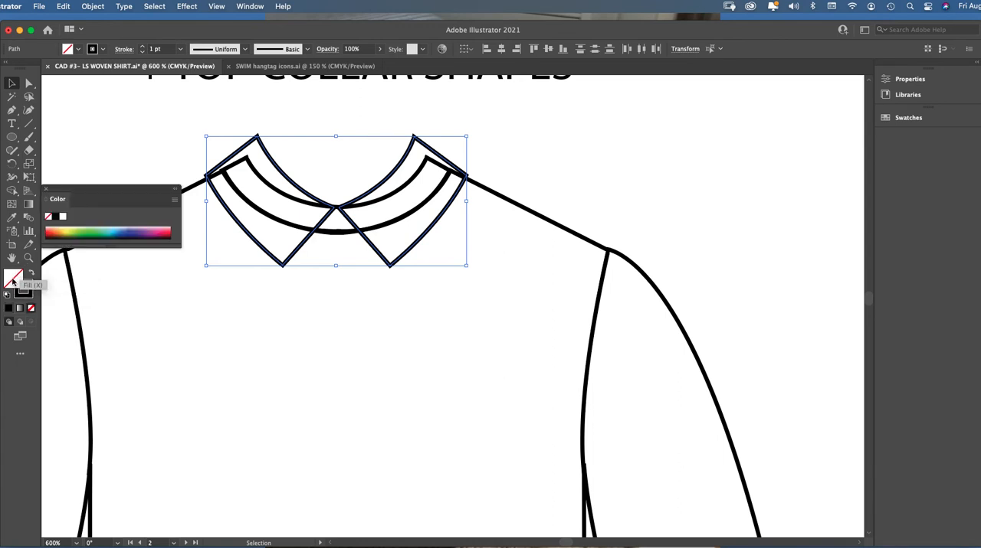
drag(61, 190, 67, 190)
click(250, 6)
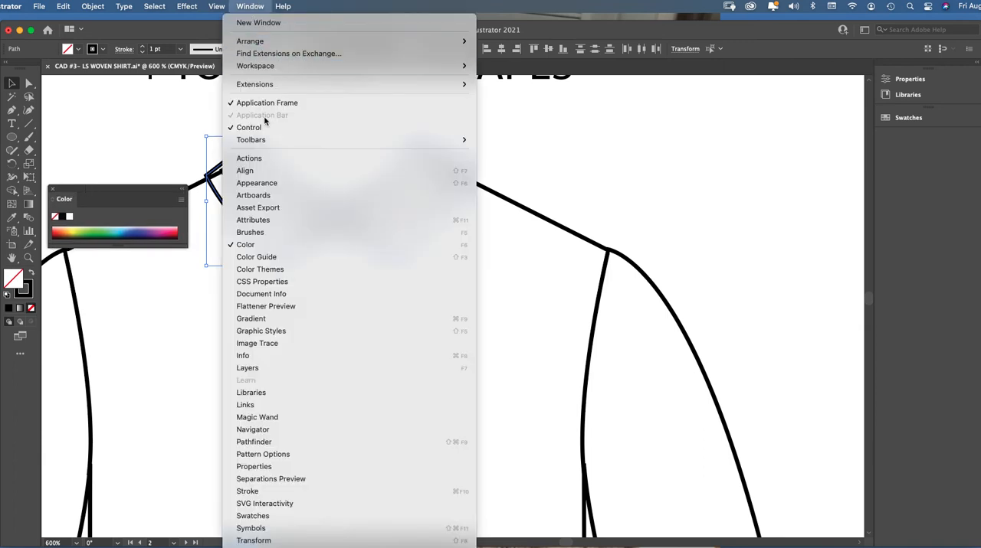
click(250, 6)
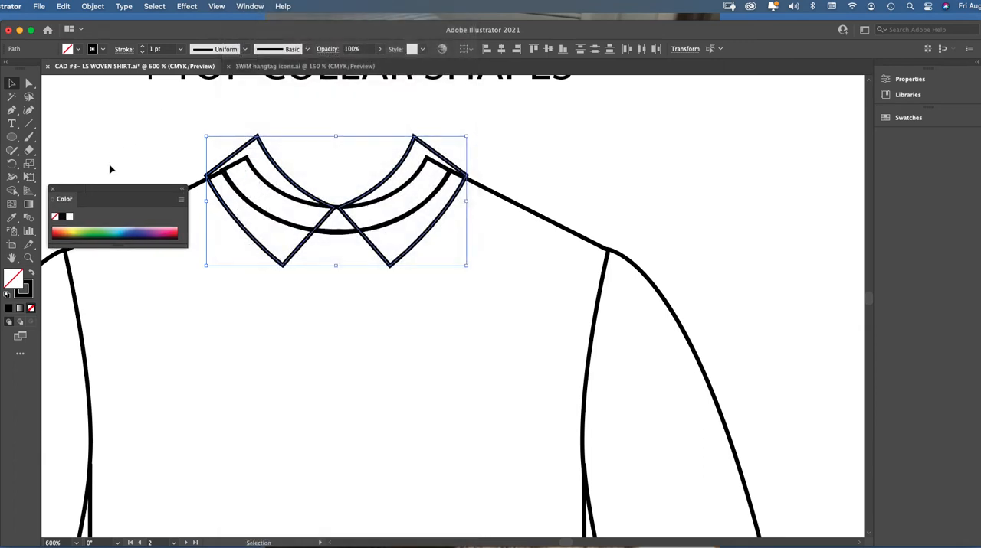
click(70, 217)
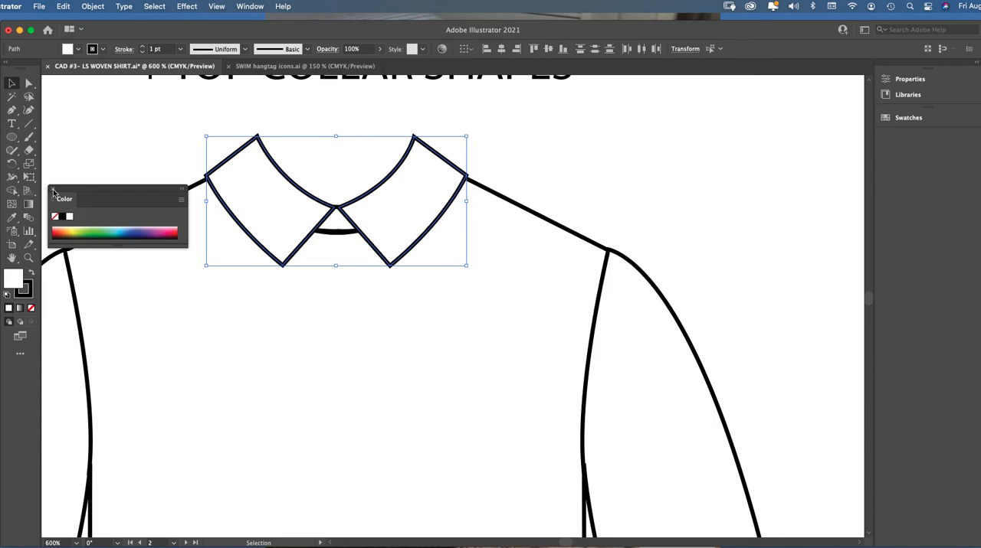
click(52, 189)
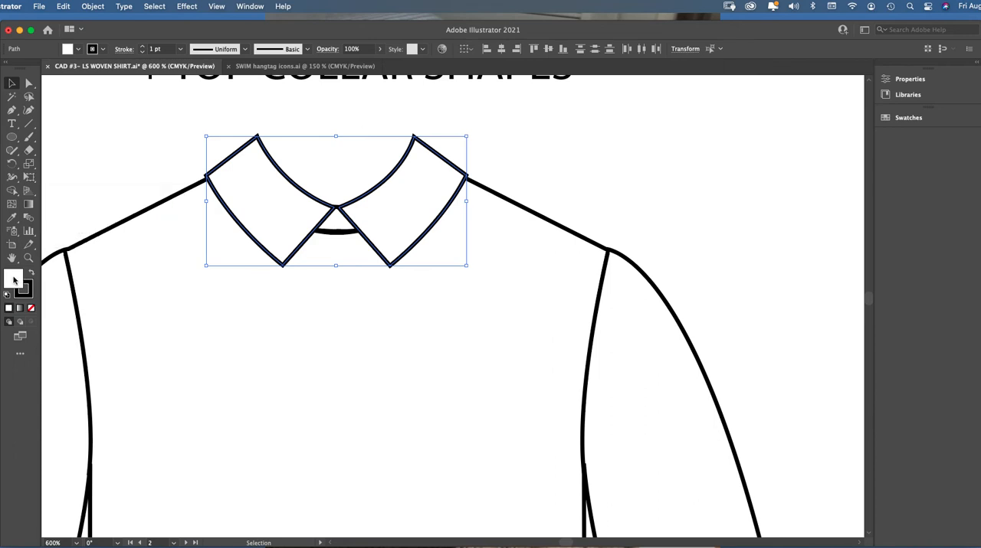
Check the white-filled top collar and the collar stand behind it by selecting them individually
click(210, 131)
click(302, 190)
click(357, 206)
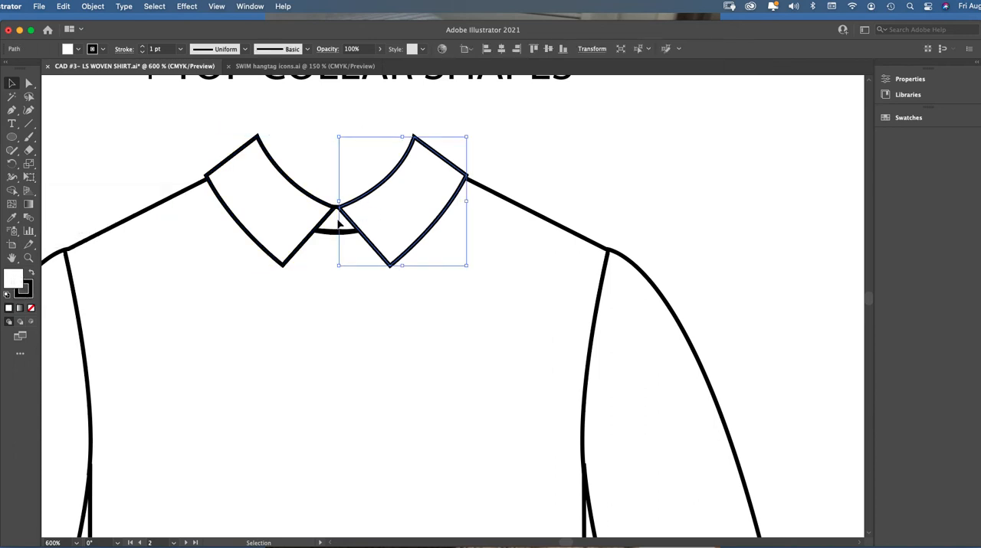
click(337, 233)
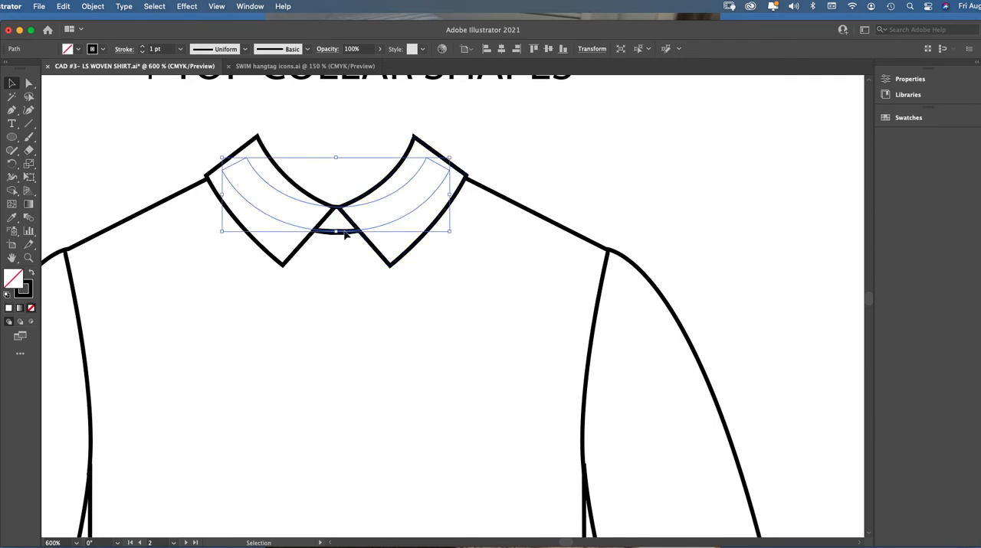
shift+click(346, 234)
click(349, 222)
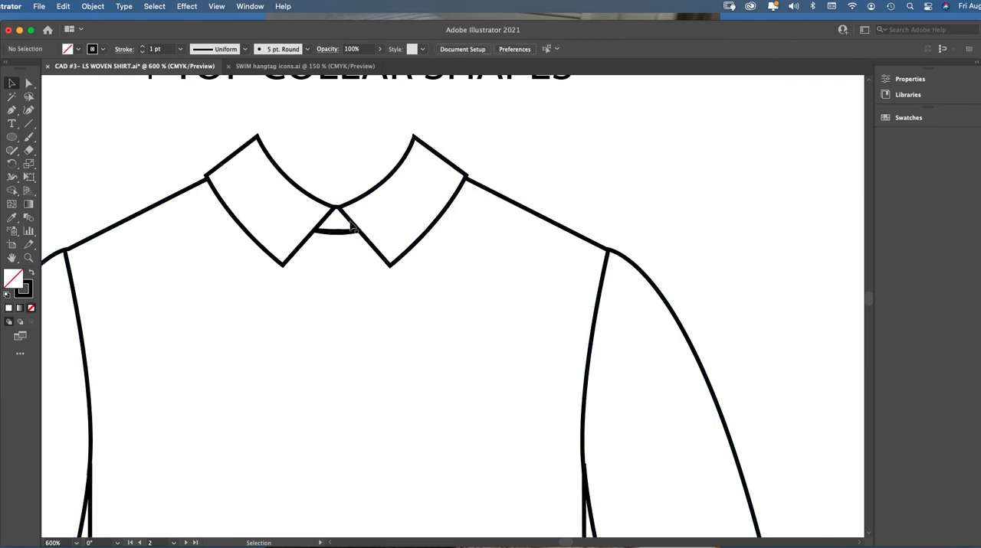
click(348, 233)
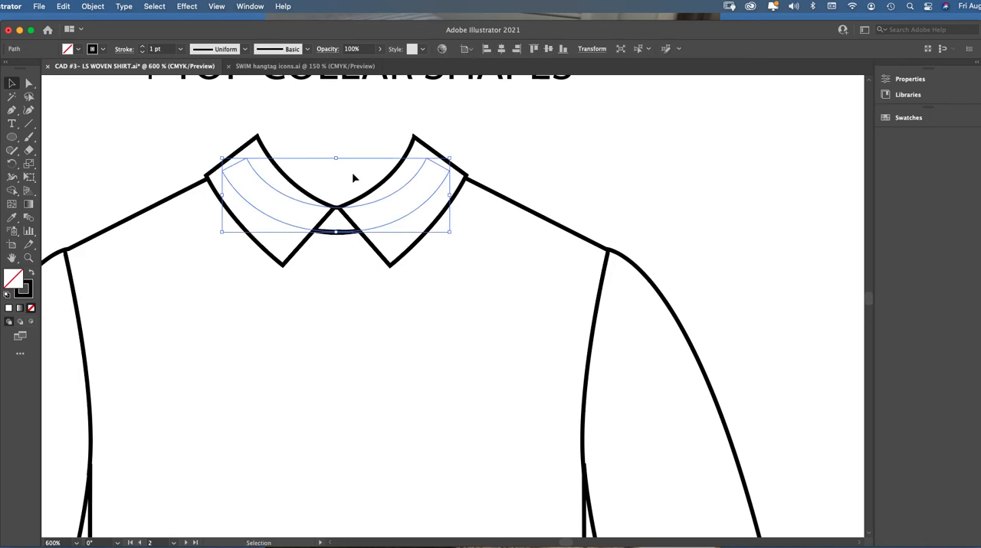
click(352, 177)
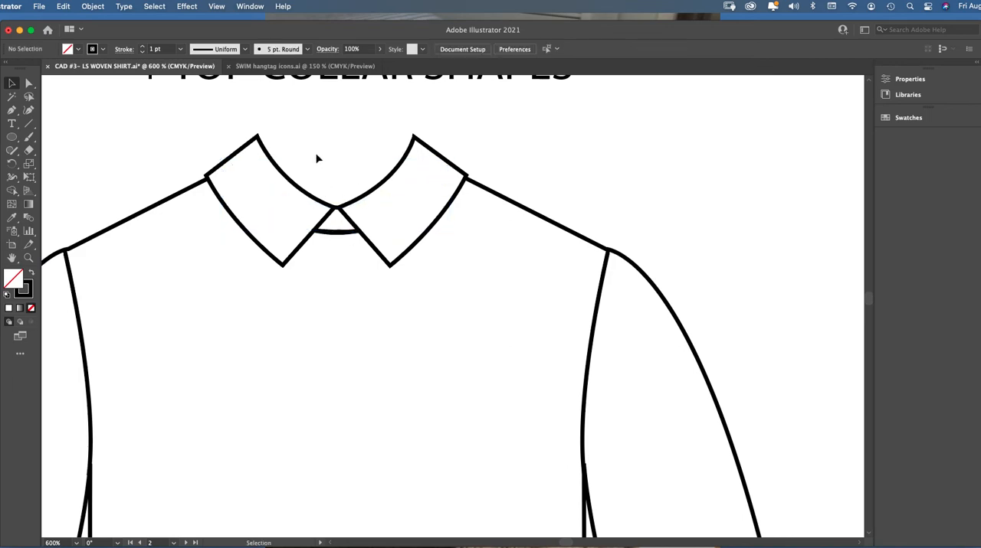
Examine the shirt-tail hem and placket step examples and the front-view shirt reference photos
key(super+minus)
key(super+minus)
key(super+minus)
key(super+minus)
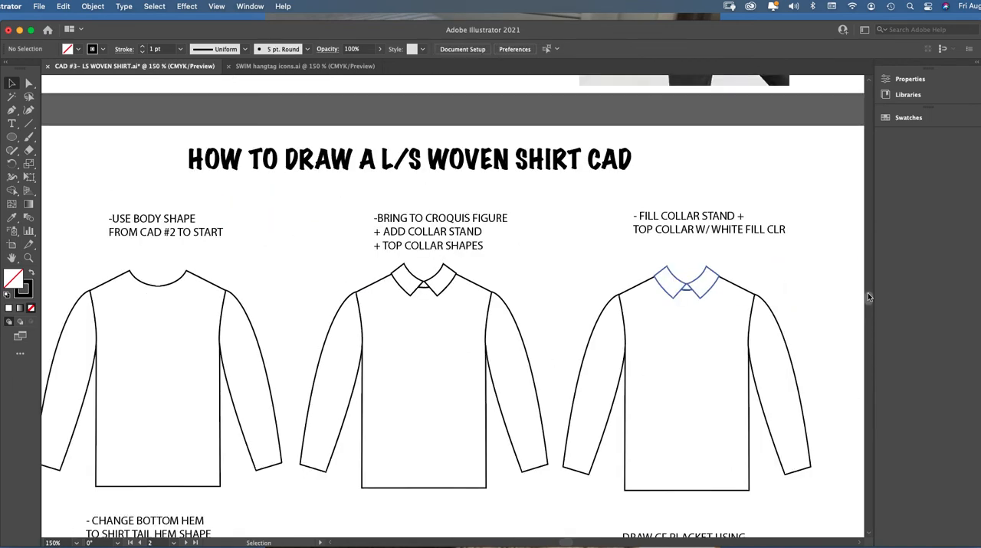
scroll(867, 297, down, 10)
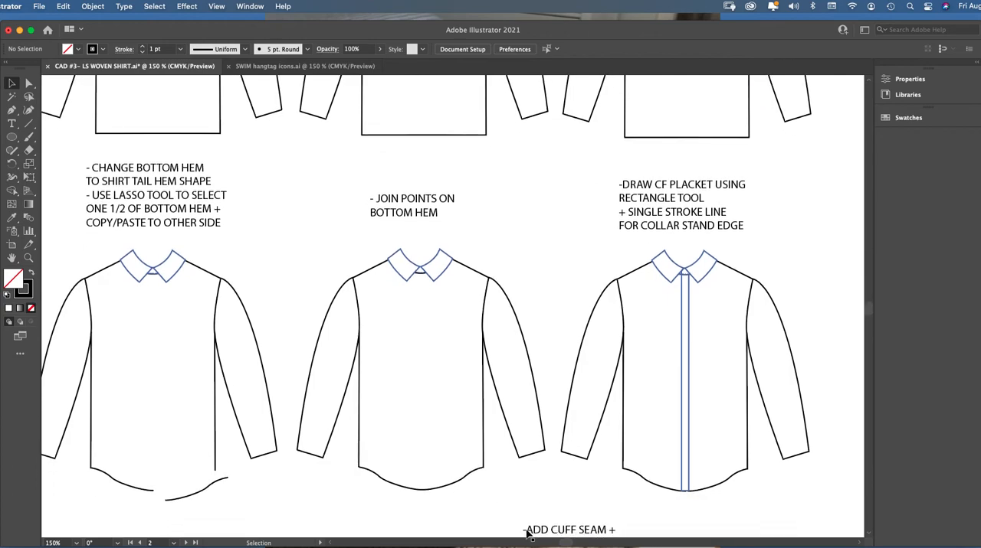
scroll(560, 543, left, 2)
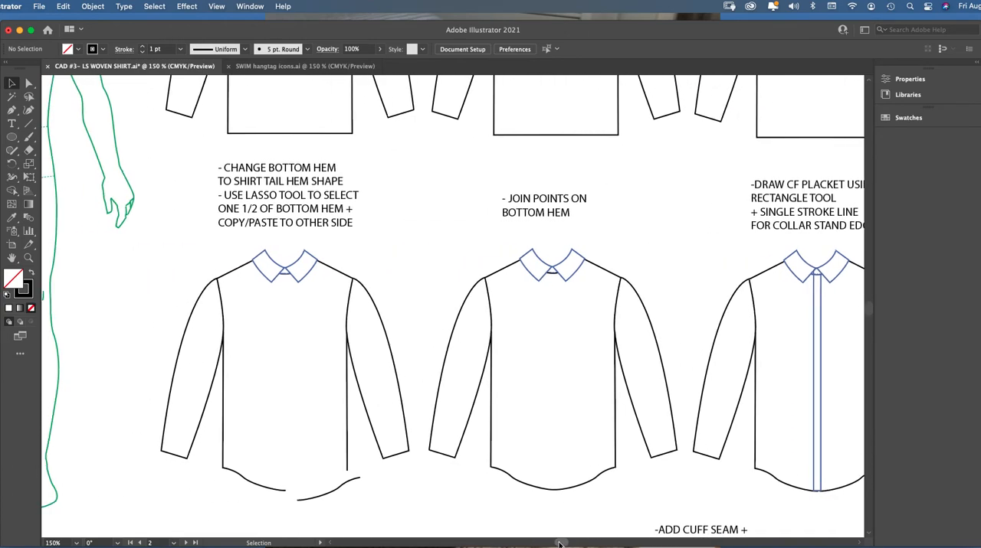
drag(864, 307, 867, 283)
scroll(570, 525, left, 10)
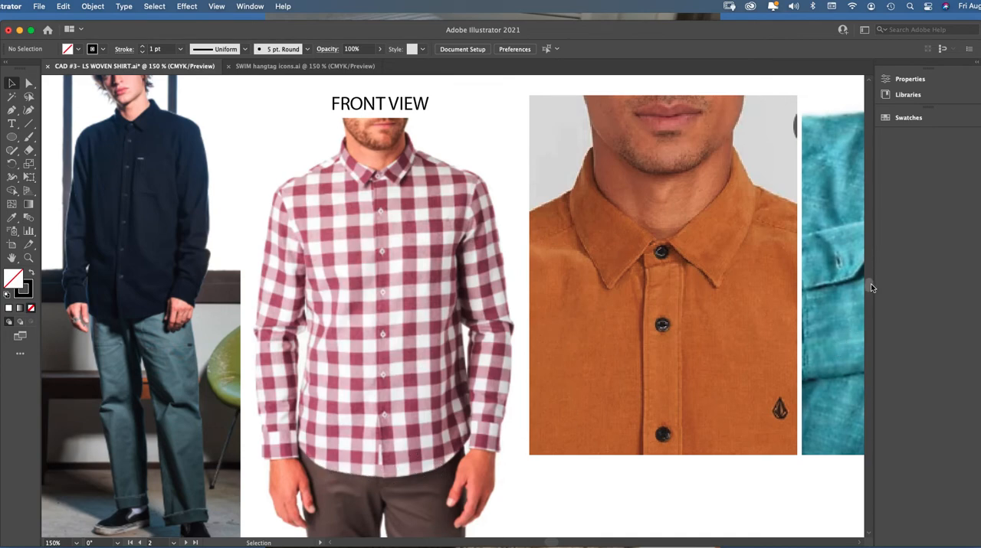
drag(870, 287, 868, 311)
scroll(626, 474, right, 5)
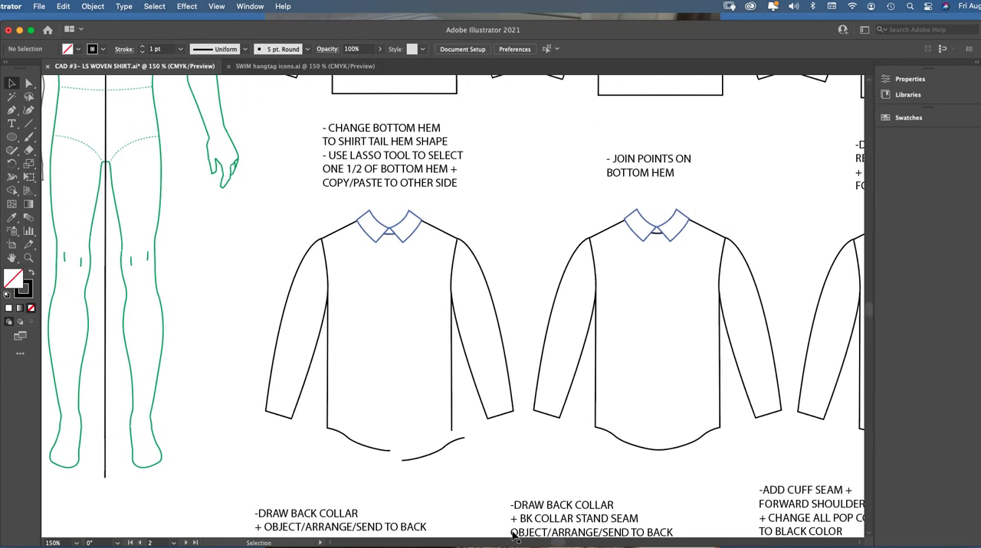
drag(552, 542, 564, 542)
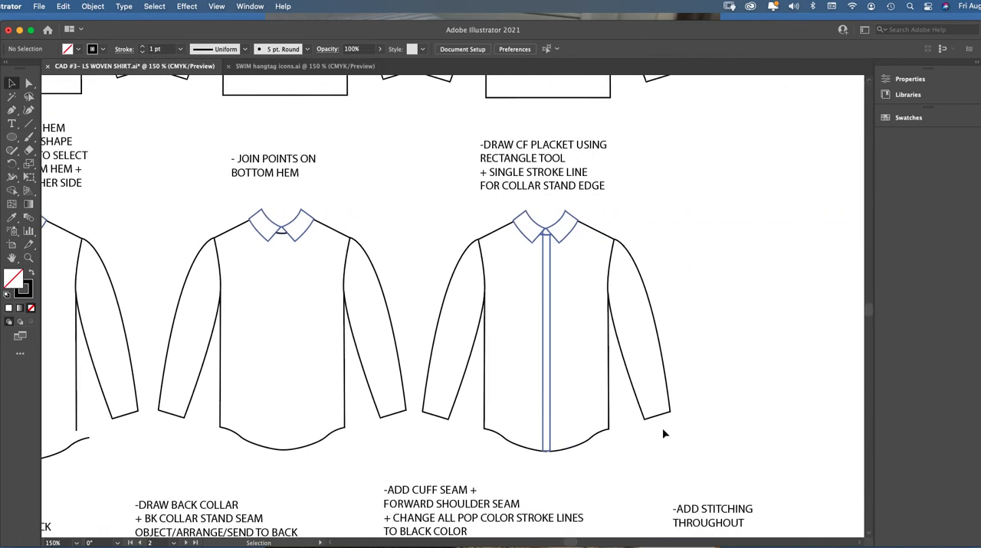
Copy the whole shirt with the white-filled collar and place the duplicate in the blank area beside the placket example
drag(870, 310, 867, 302)
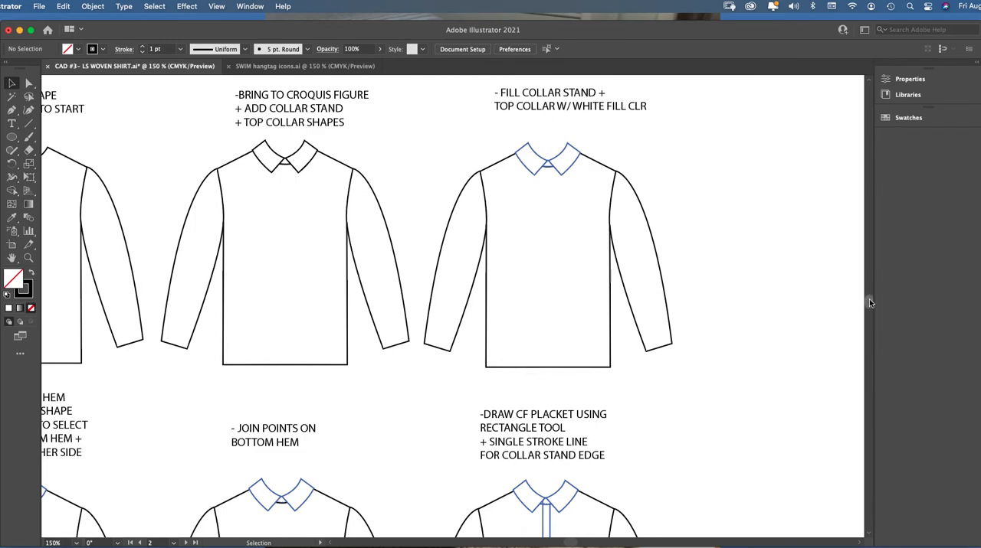
mouse_move(869, 298)
mouse_down()
mouse_move(869, 308)
mouse_move(868, 298)
mouse_up()
mouse_move(435, 128)
mouse_down()
mouse_move(665, 373)
mouse_move(659, 366)
mouse_up()
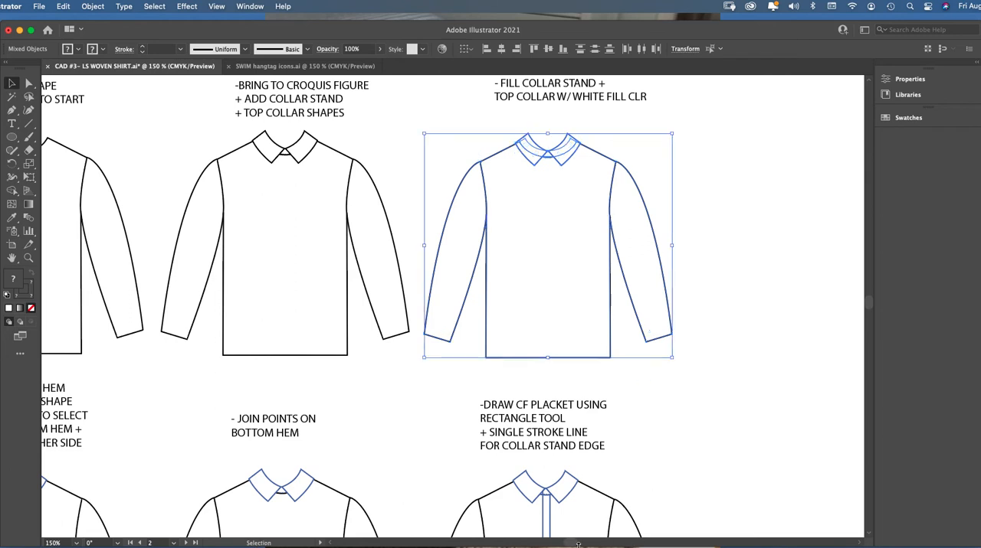
drag(567, 544, 575, 544)
key(super+v)
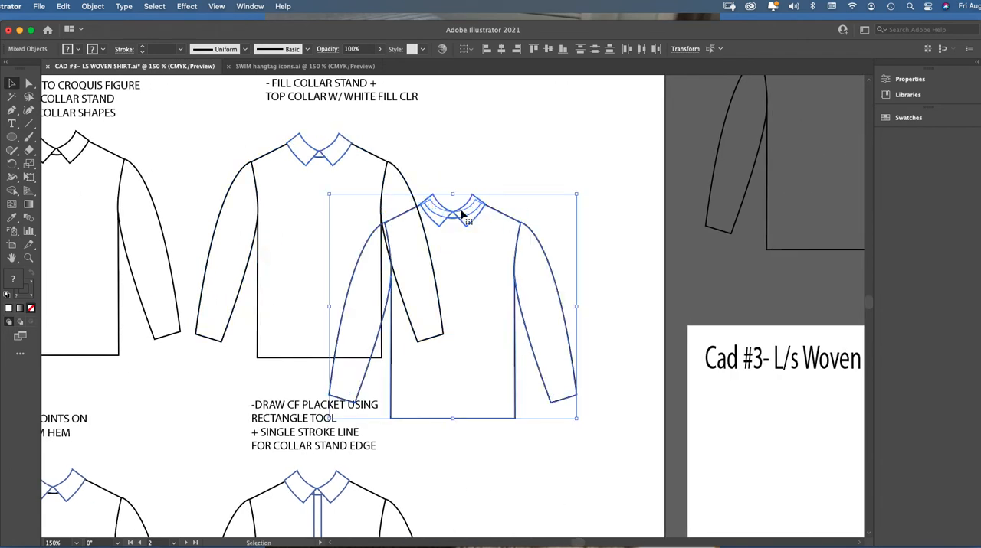
drag(453, 207, 508, 241)
drag(453, 213, 540, 315)
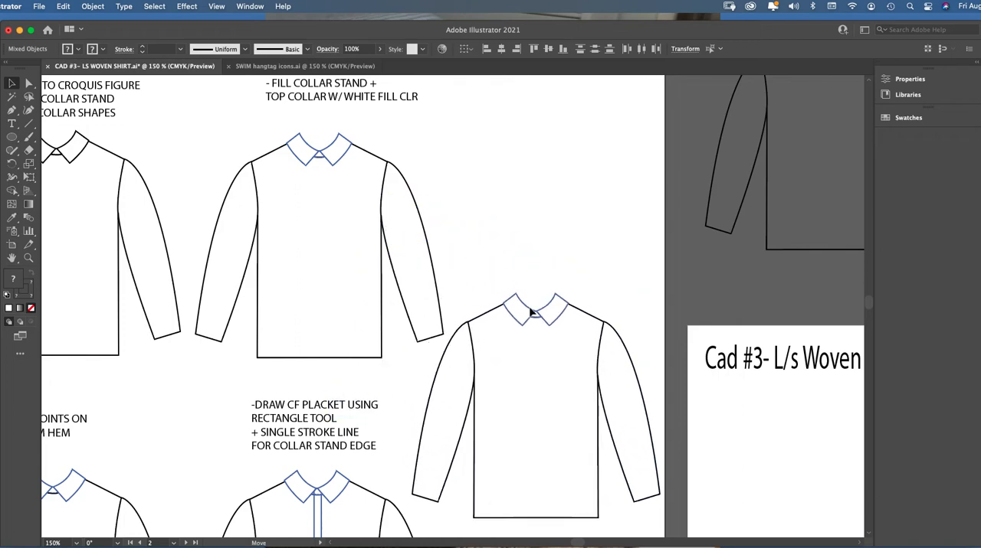
scroll(869, 303, down, 5)
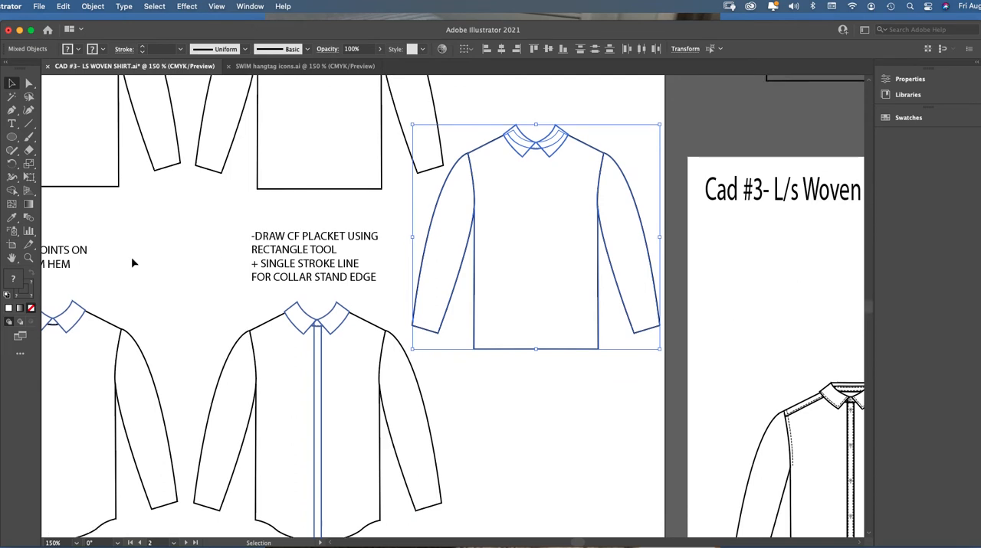
Delete both straight bottom-hem segments of the duplicated shirt so only the open side seams remain, and deselect it
click(28, 258)
click(550, 285)
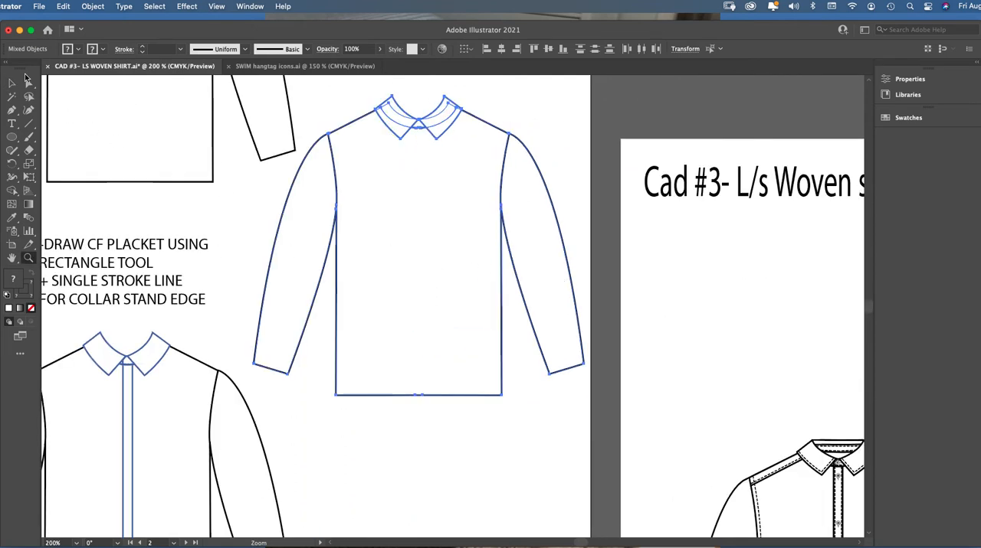
click(29, 83)
click(260, 242)
click(29, 258)
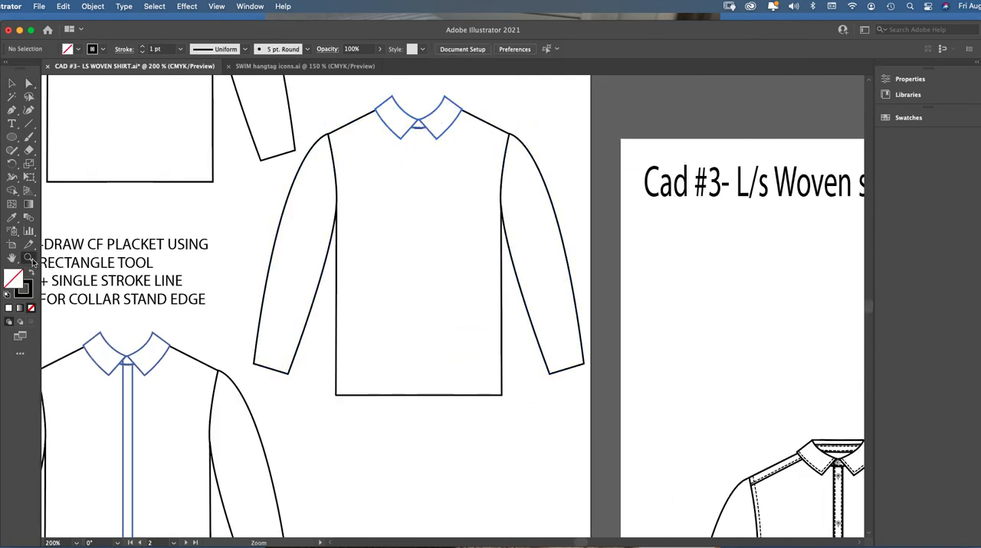
click(449, 345)
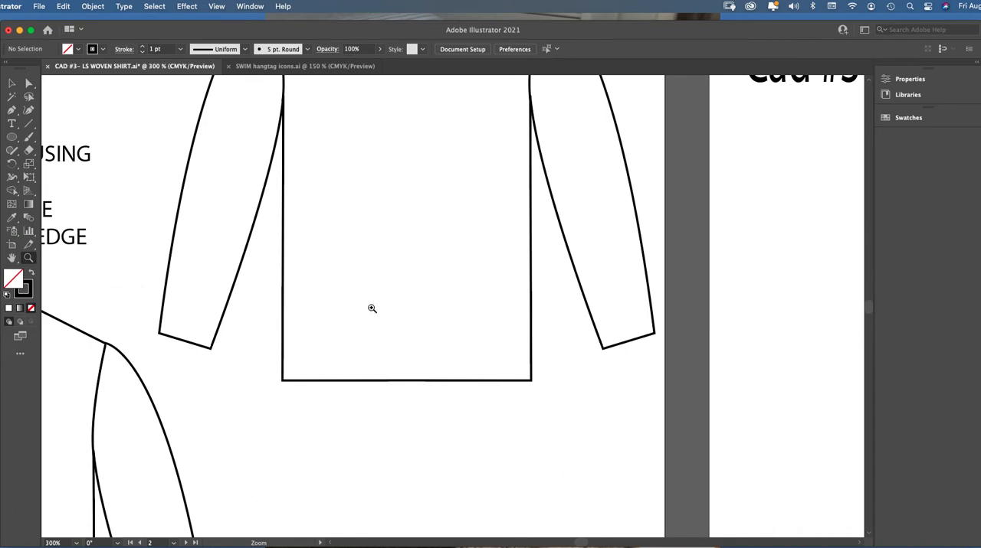
click(28, 83)
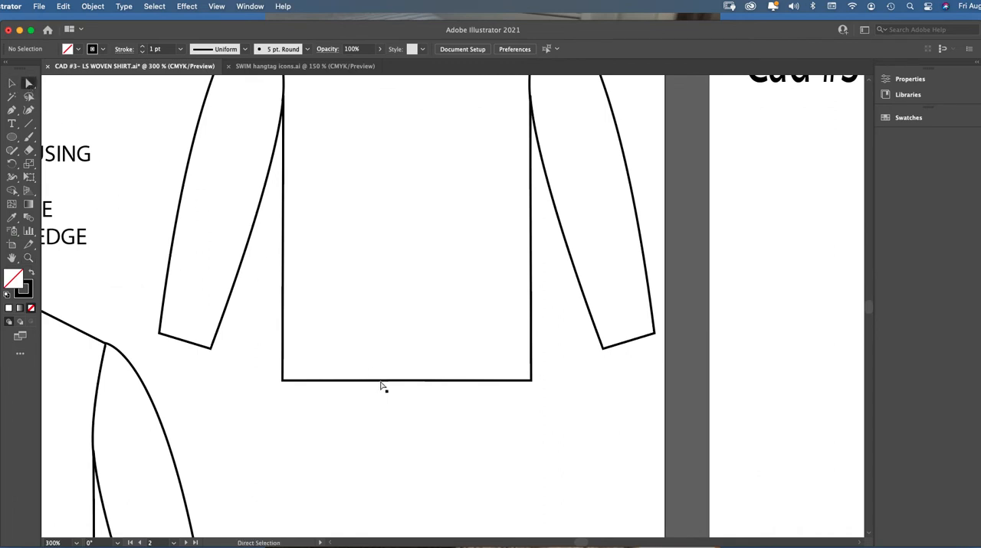
click(420, 380)
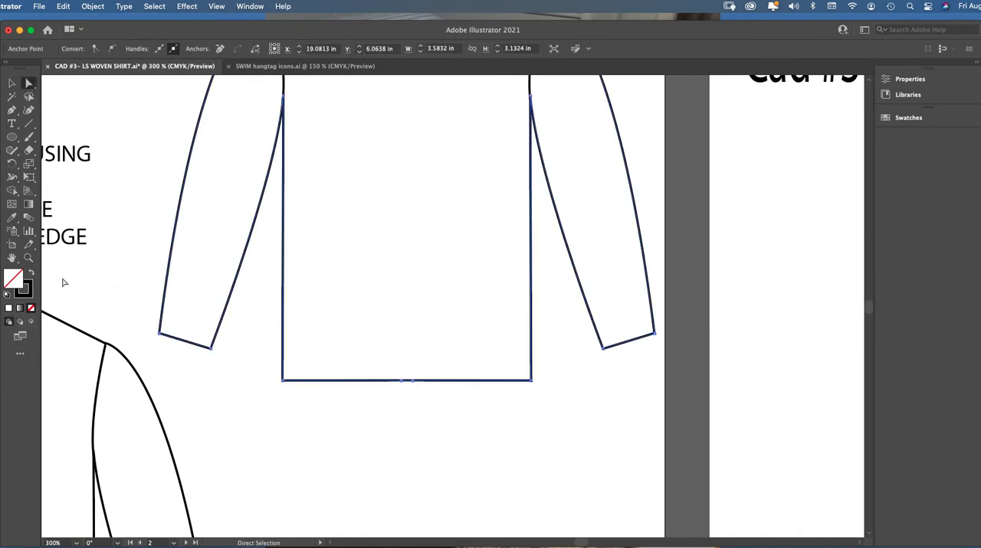
click(28, 258)
click(470, 346)
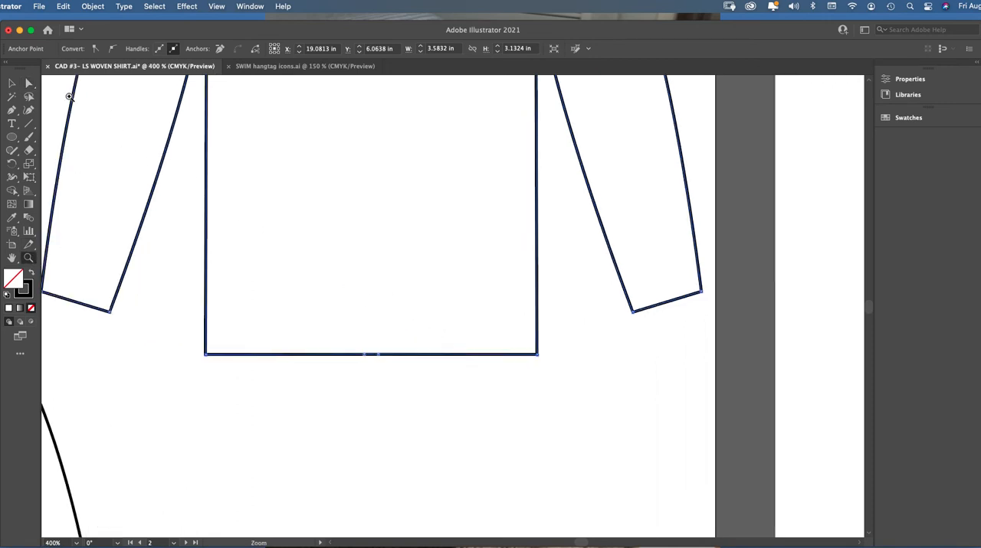
click(28, 86)
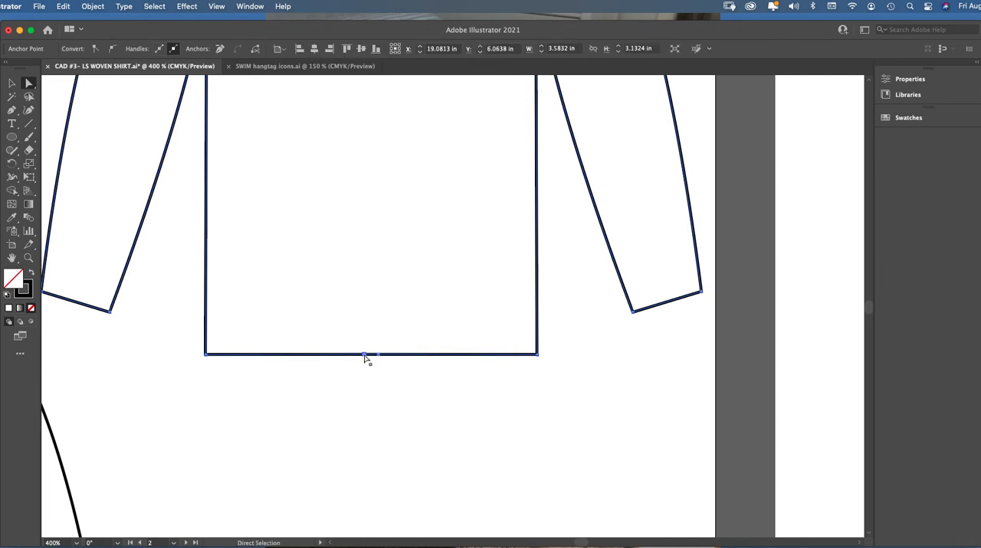
key(BackSpace)
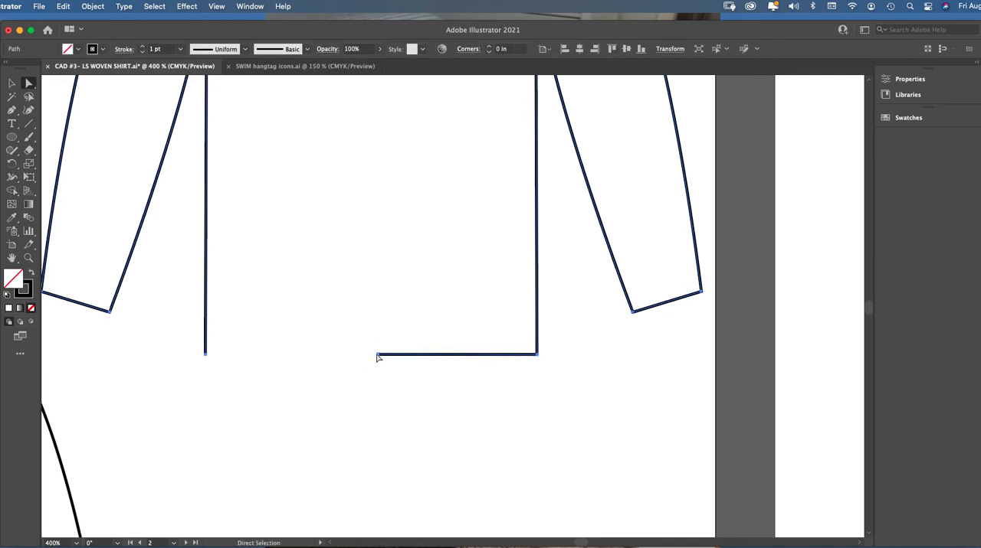
click(379, 359)
click(379, 355)
key(BackSpace)
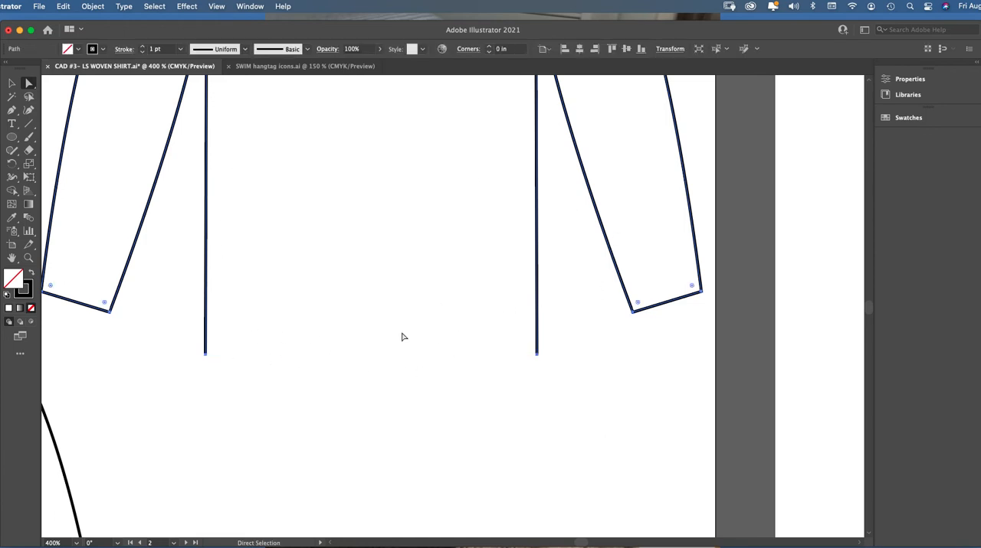
key(super+minus)
key(super+minus)
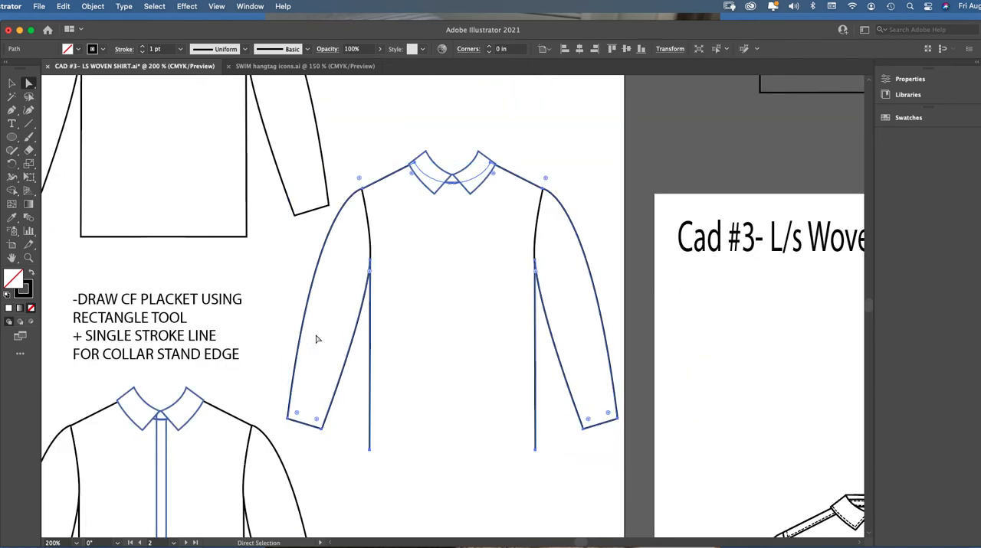
click(392, 150)
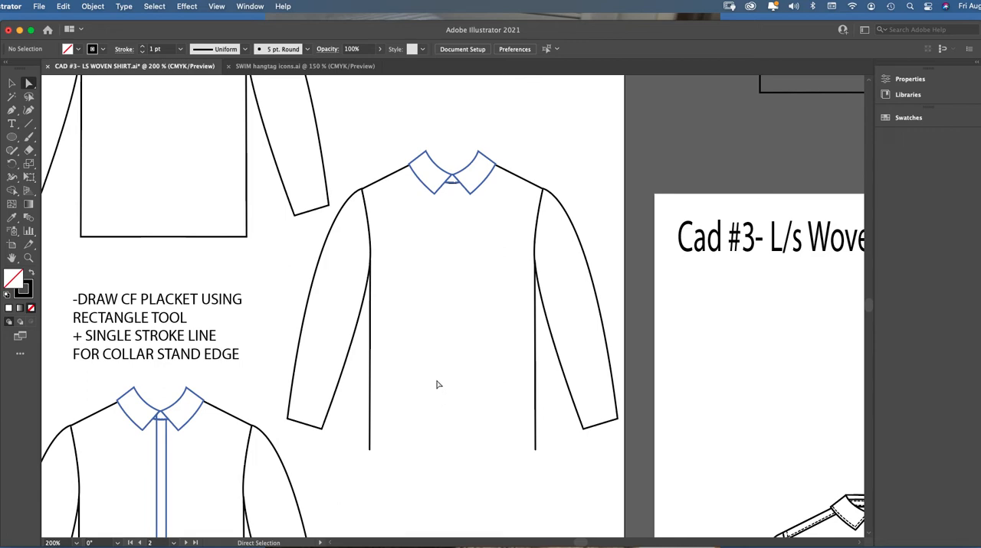
click(13, 83)
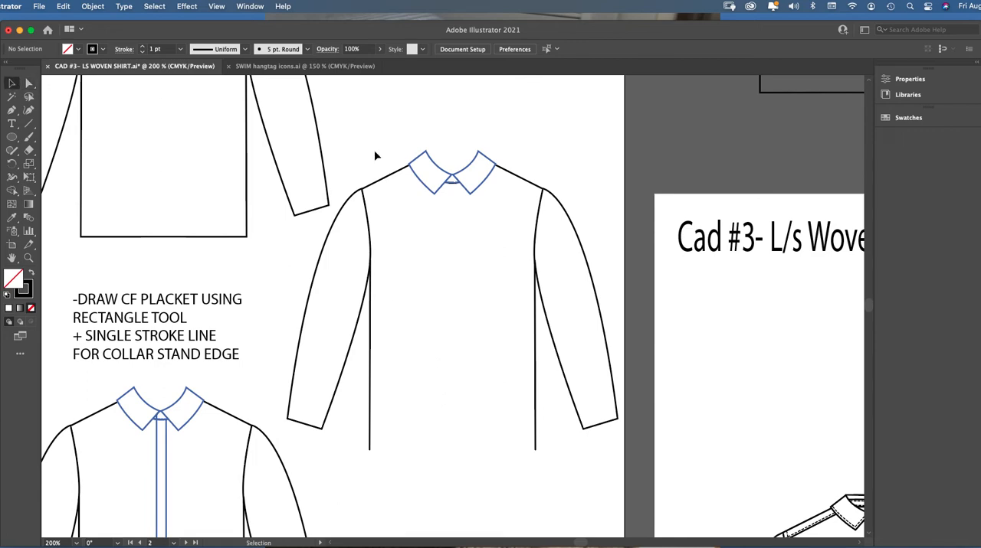
Inspect the two separate shirt-tail hem halves of the hem-change example by selecting each curve
key(super+minus)
key(super+minus)
key(super+minus)
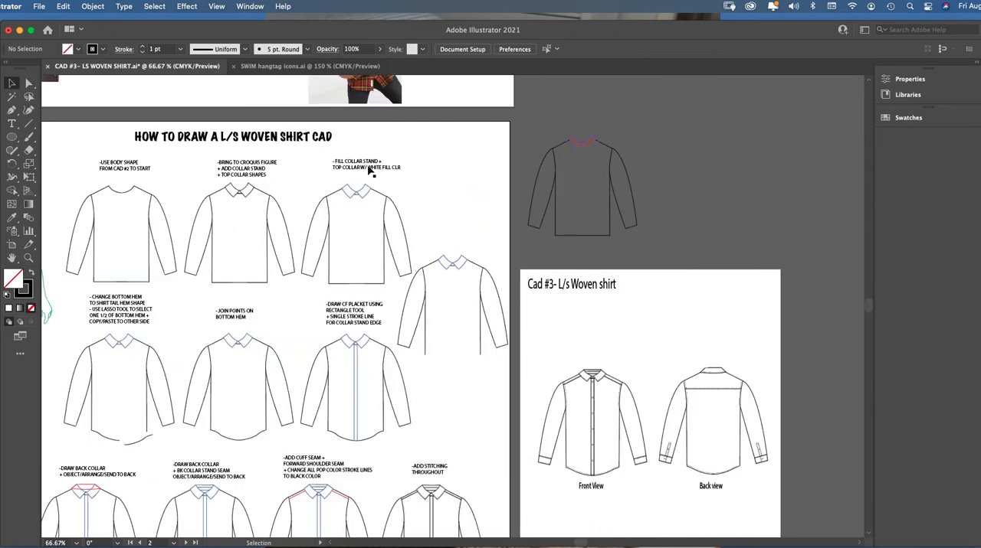
click(29, 259)
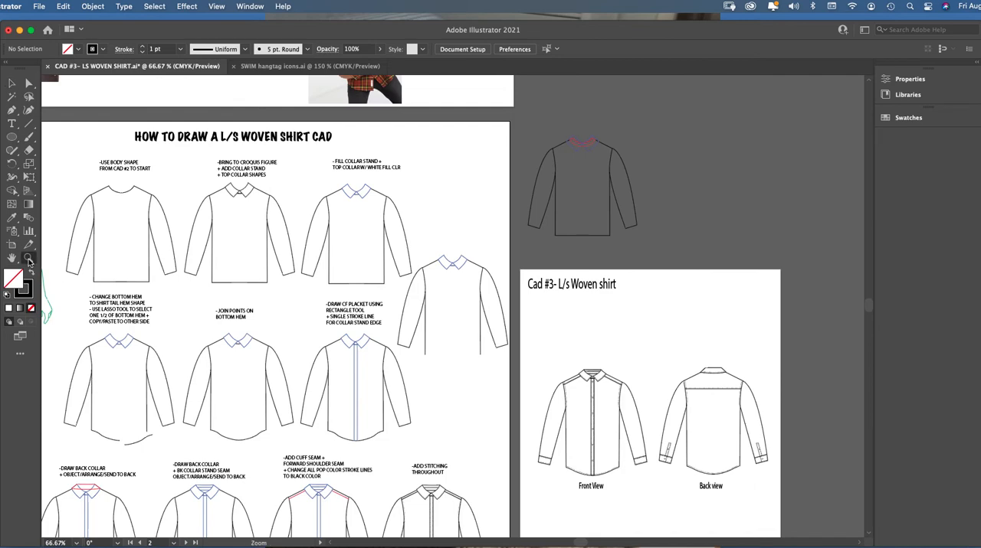
click(168, 431)
click(412, 275)
click(433, 289)
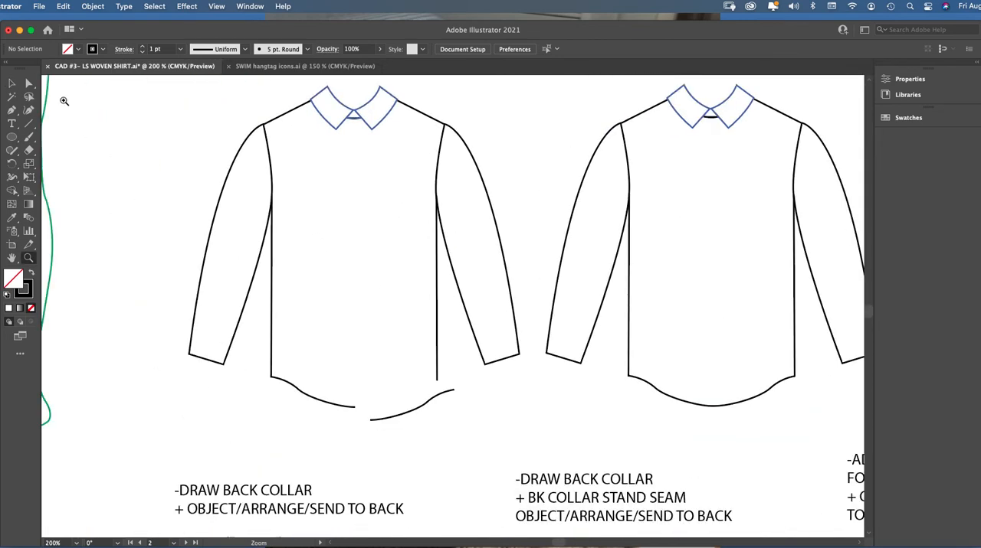
click(29, 83)
click(316, 404)
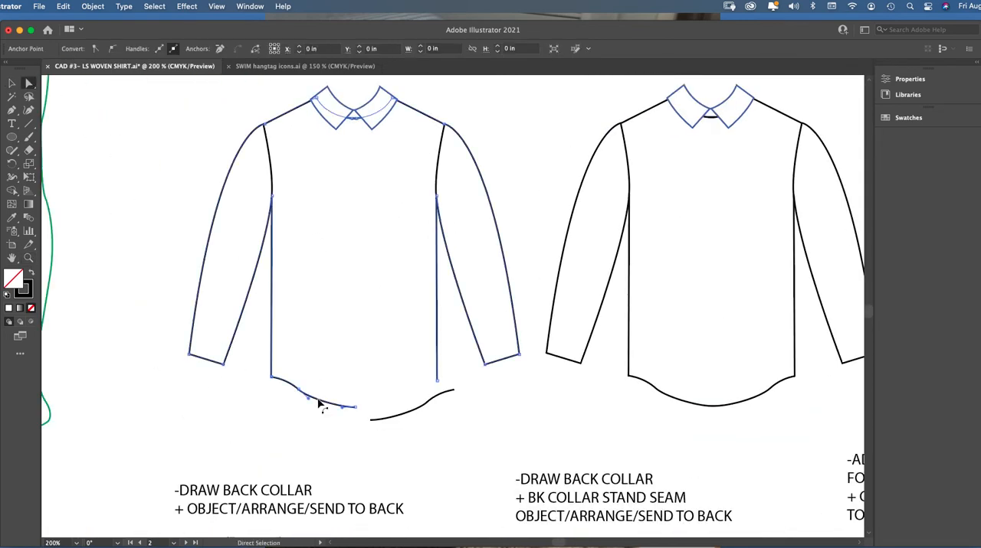
click(426, 408)
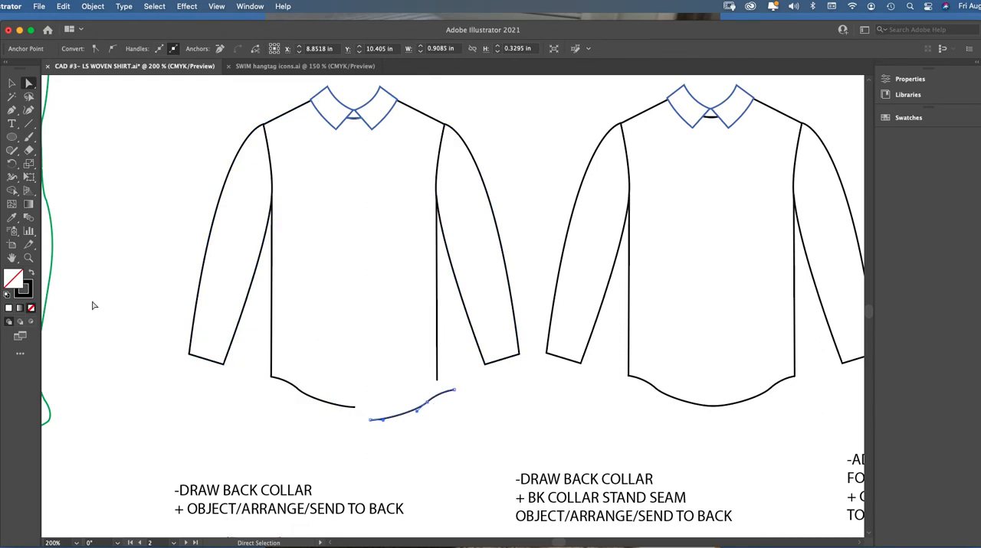
Examine the shirt-tail hem curves up close, including the center-front end anchor of the attached half
click(27, 259)
click(412, 365)
click(409, 324)
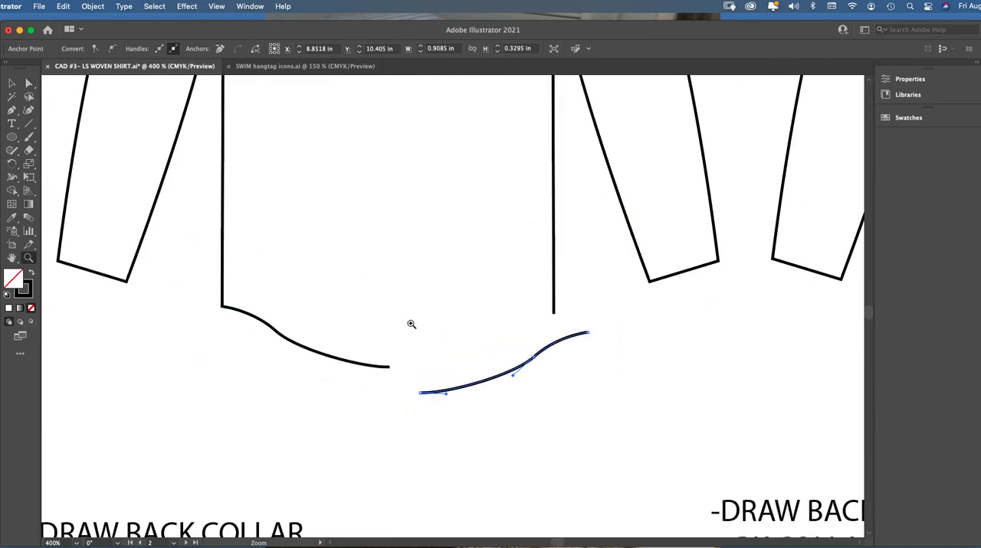
click(28, 83)
click(452, 355)
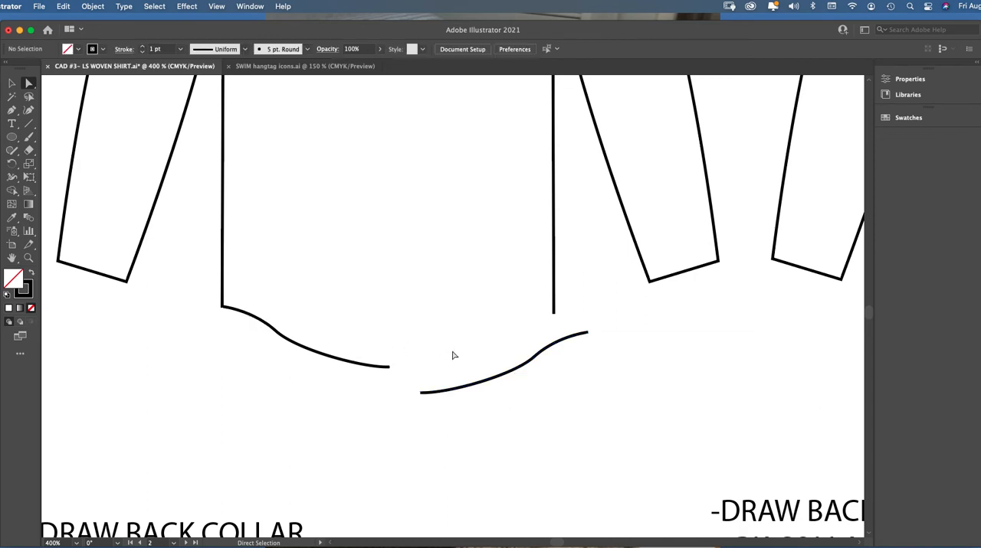
click(389, 368)
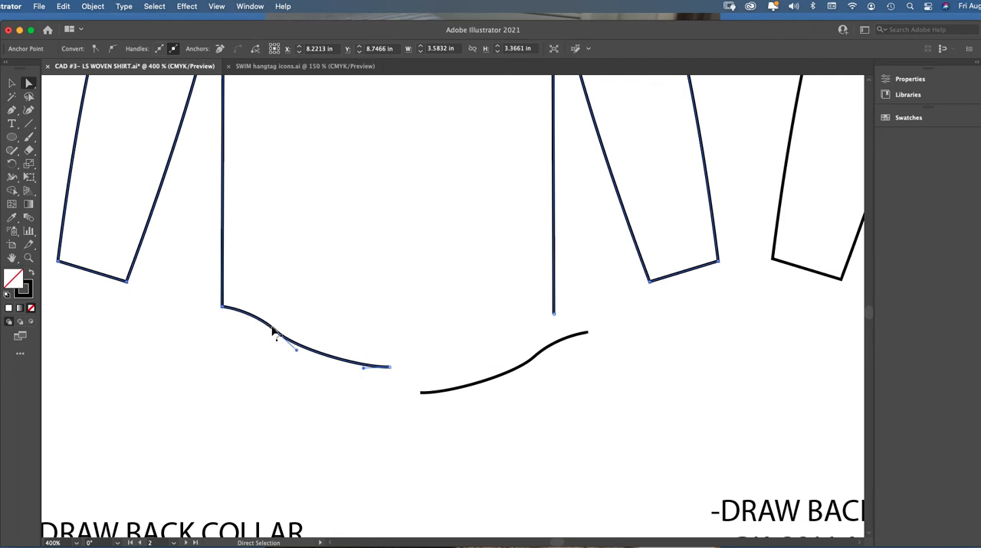
click(415, 366)
click(29, 259)
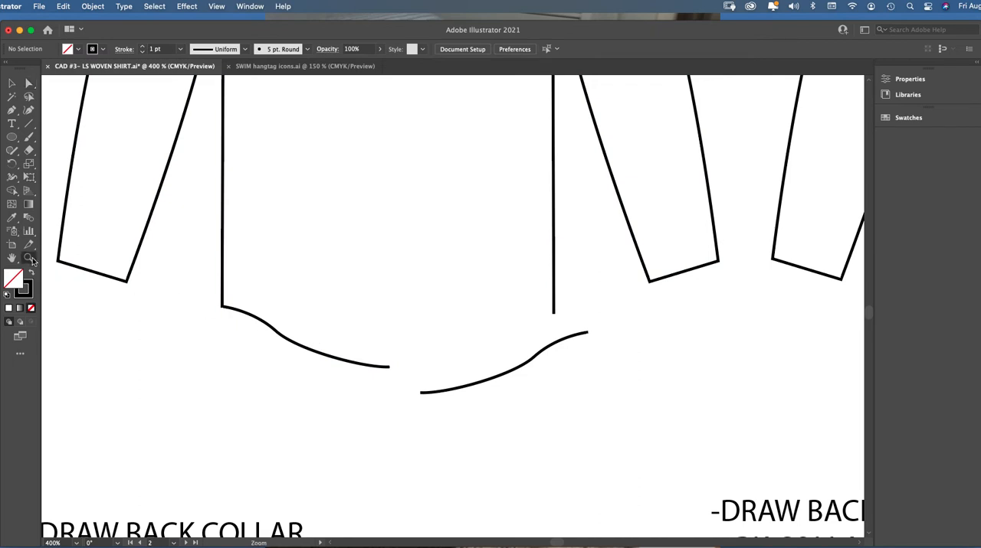
click(414, 301)
Move the open-hem shirt onto the men's front-view croquis, aligning its collar with the figure's neck and center line
click(28, 113)
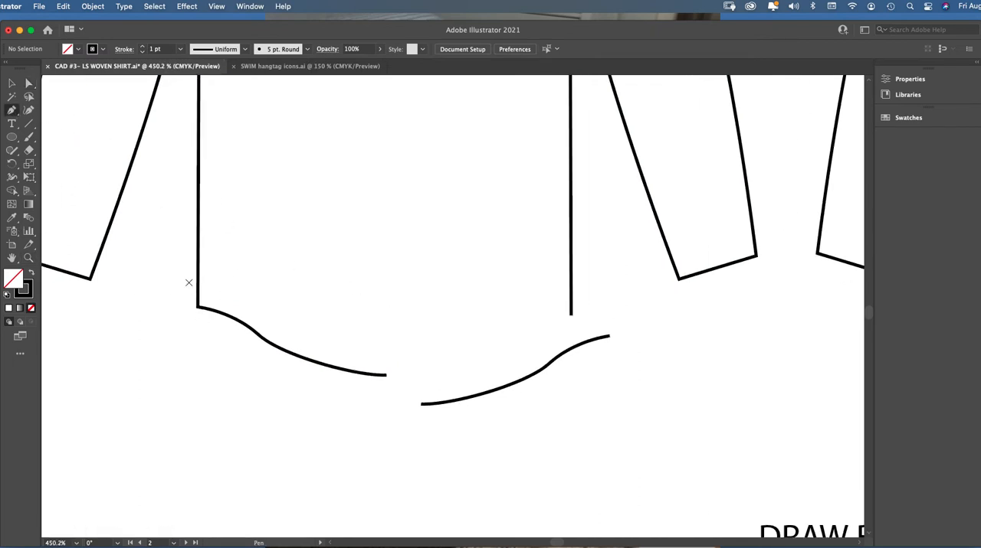
key(super+1)
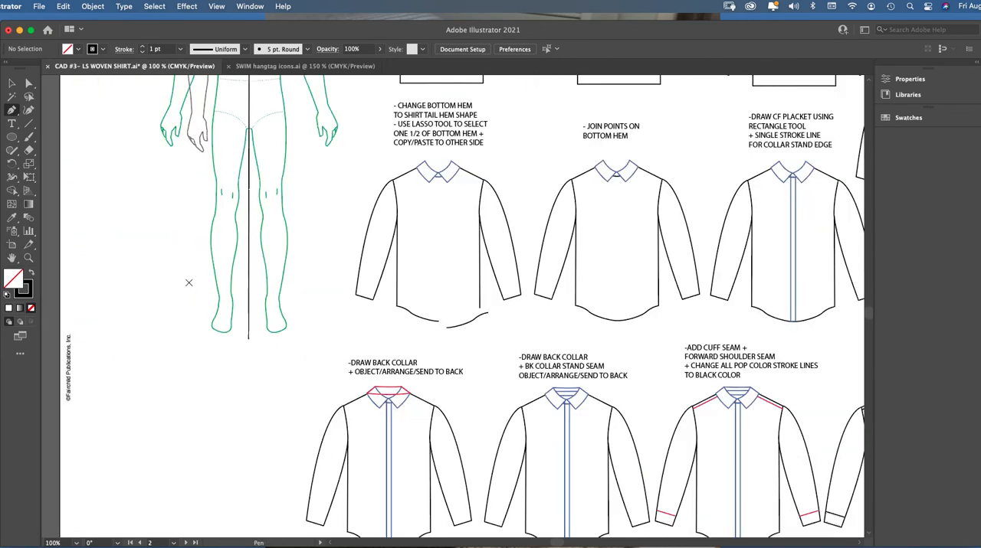
key(super+minus)
key(v)
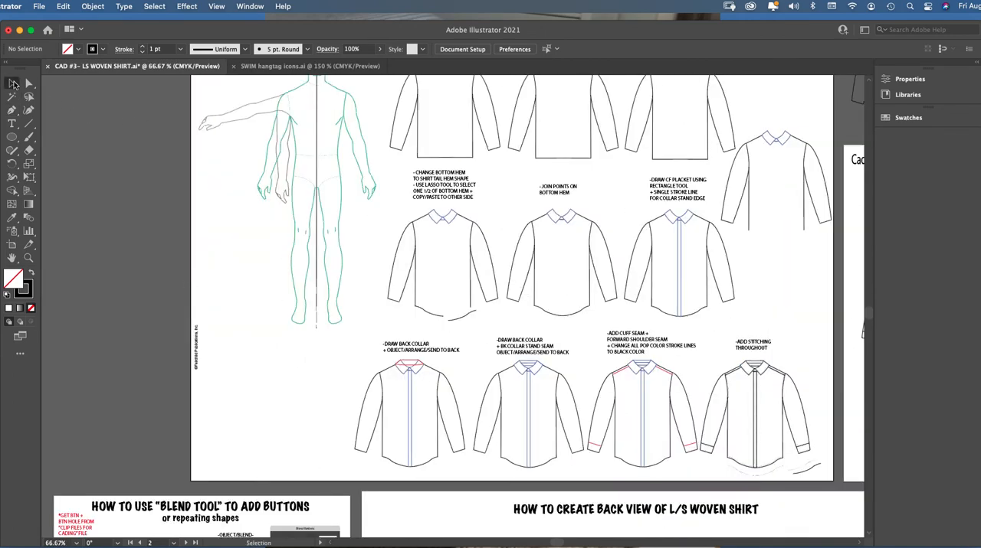
mouse_move(748, 124)
mouse_down()
mouse_move(796, 227)
mouse_move(815, 225)
mouse_up()
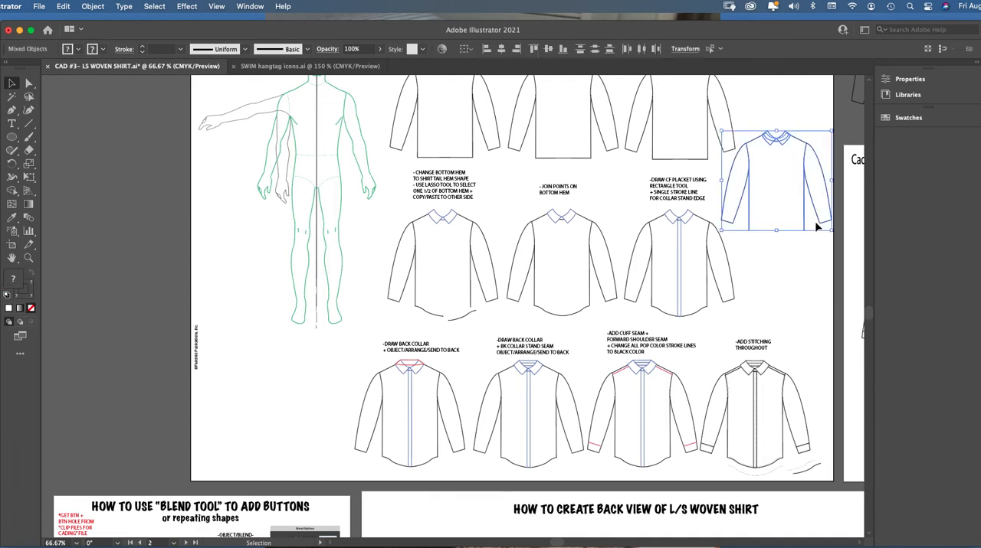
mouse_move(805, 173)
mouse_down()
mouse_move(392, 136)
mouse_move(344, 121)
mouse_up()
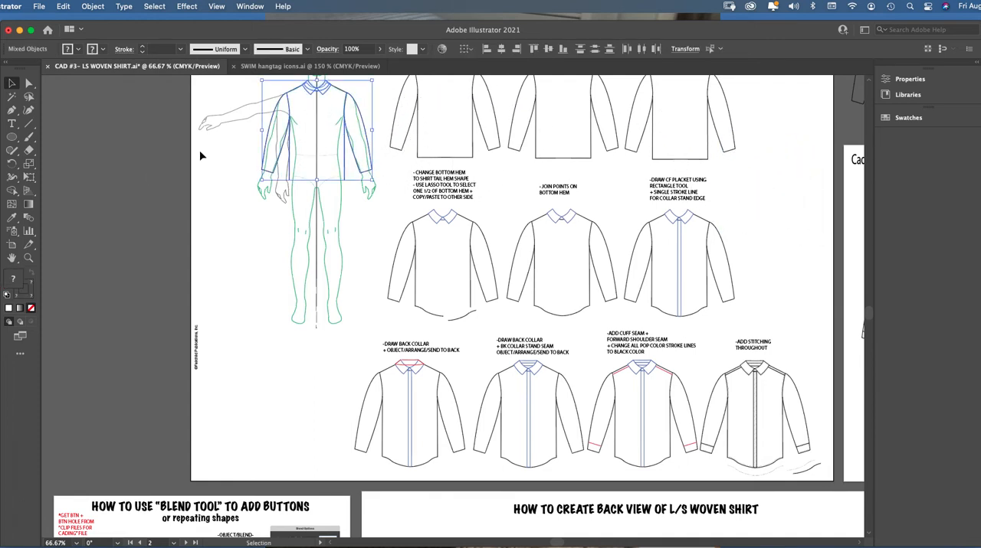
click(29, 257)
click(399, 190)
click(401, 282)
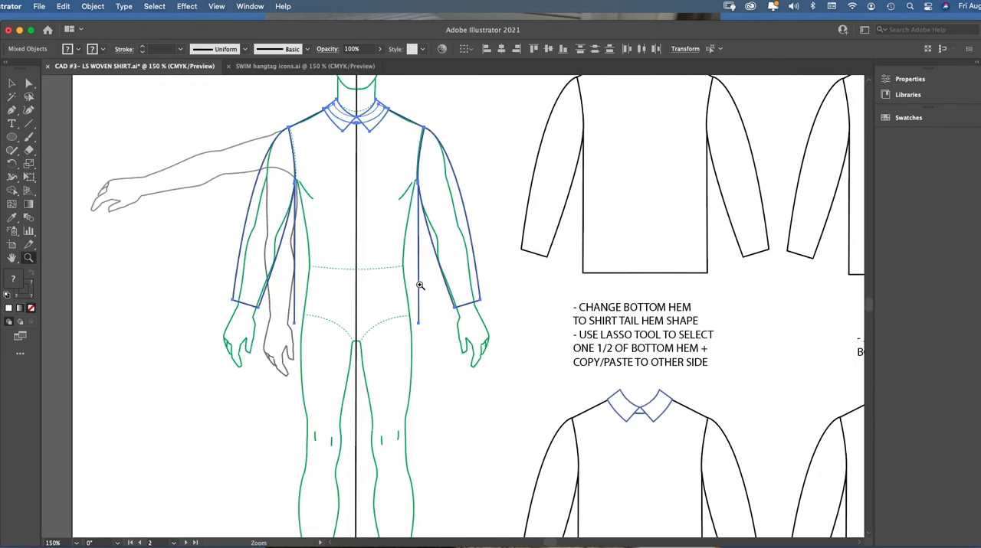
Check the shirt-tail hem shape in the front-view shirt reference photos and return to the croquis
drag(867, 301, 873, 280)
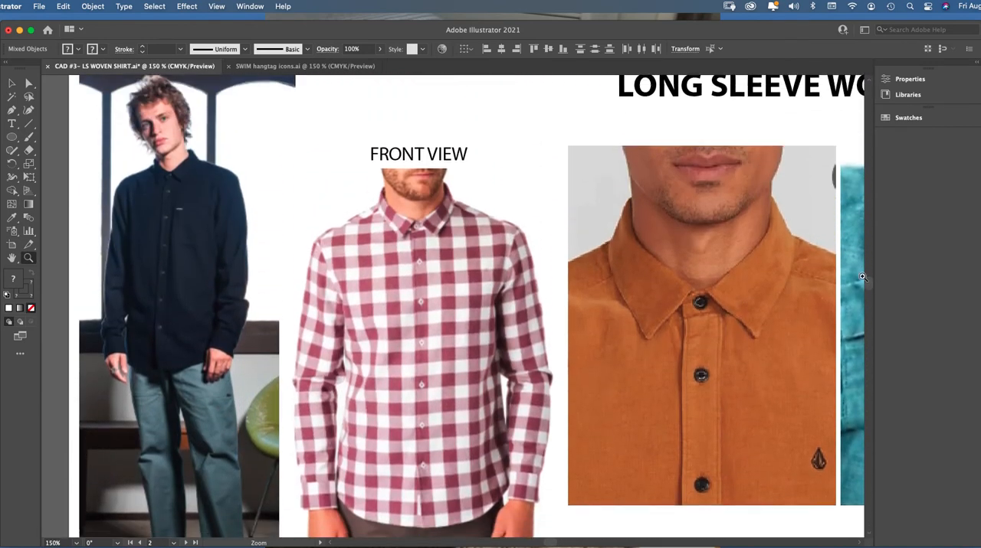
click(28, 83)
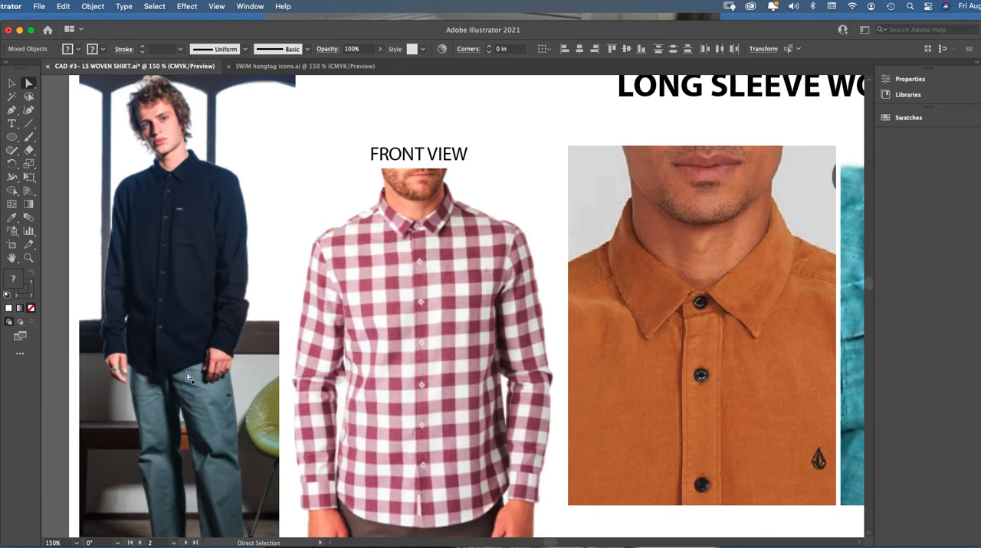
drag(867, 281, 868, 295)
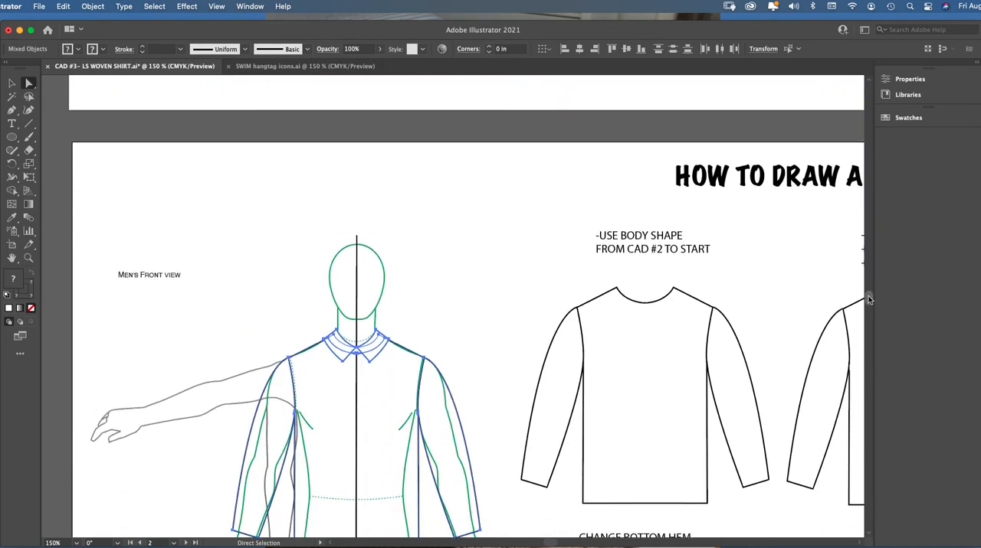
Group the open-hem shirt parts into one object and nudge the group into alignment on the croquis
click(29, 263)
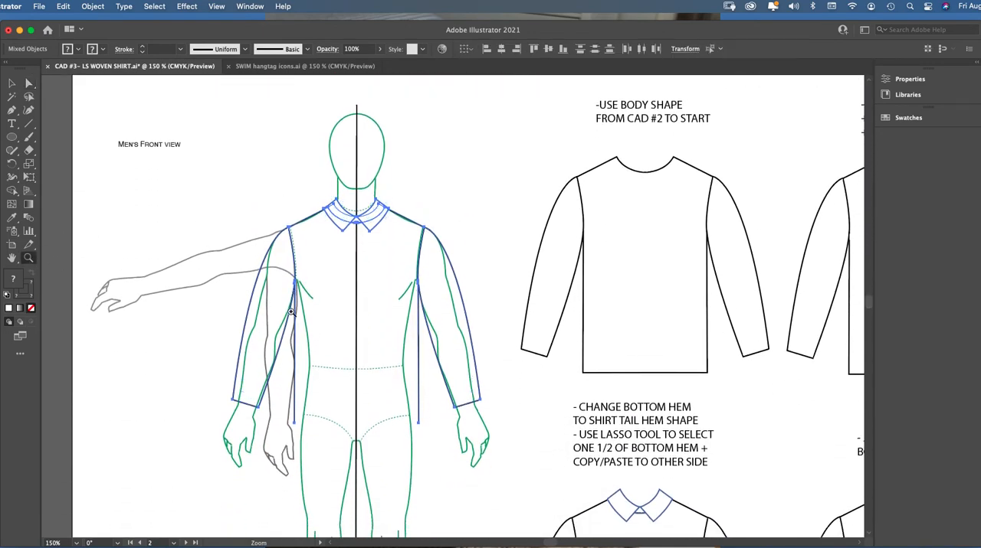
click(384, 396)
click(486, 300)
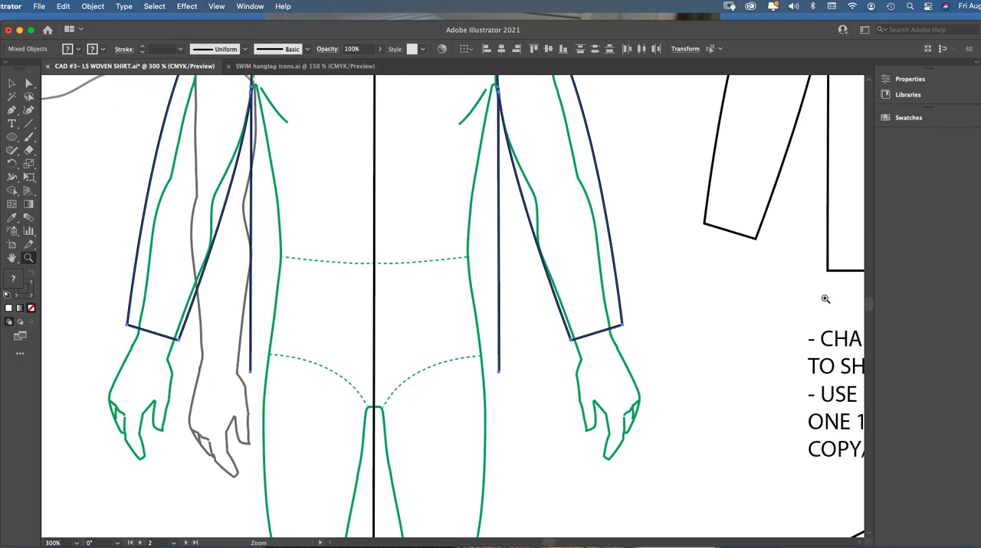
scroll(870, 302, up, 5)
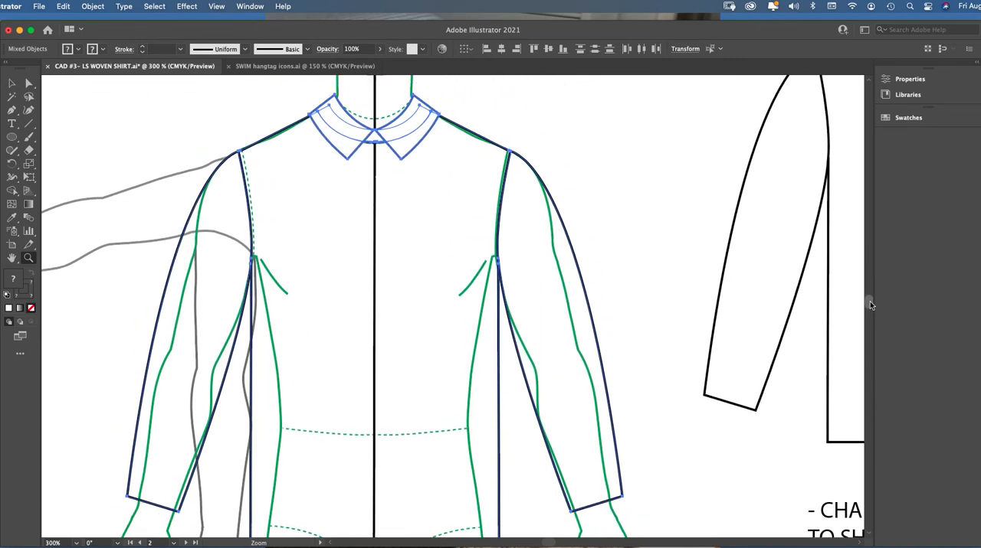
click(12, 82)
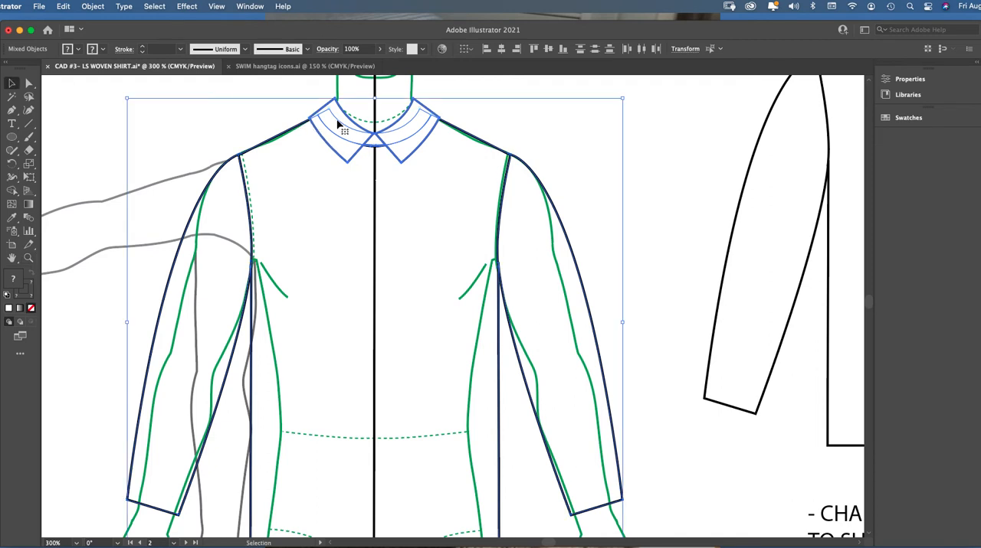
click(92, 6)
click(136, 65)
drag(359, 126, 358, 131)
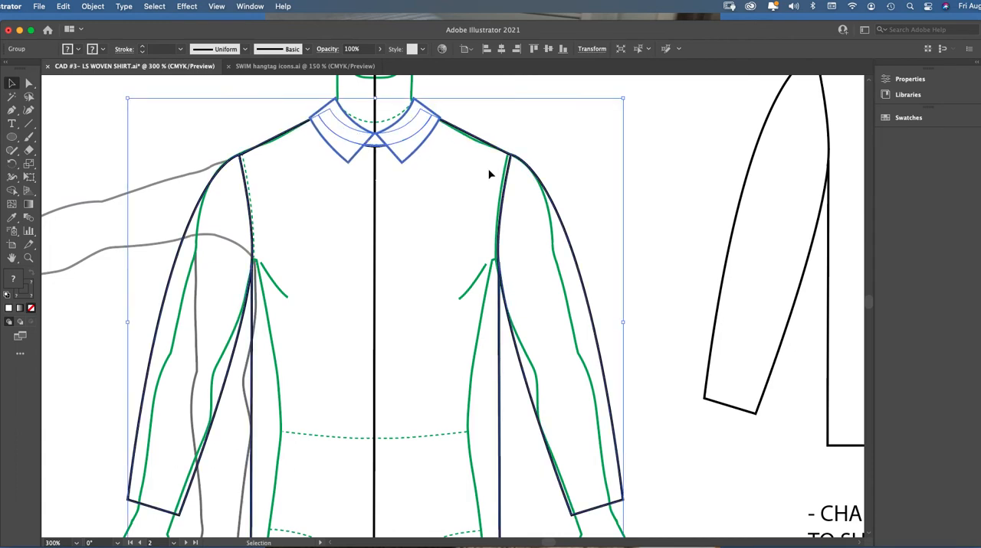
scroll(868, 300, down, 5)
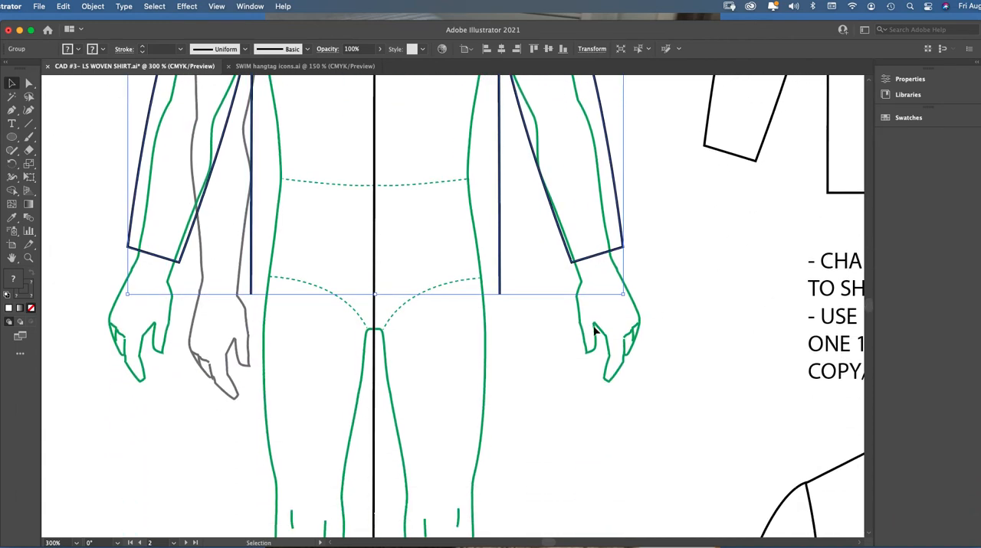
click(488, 325)
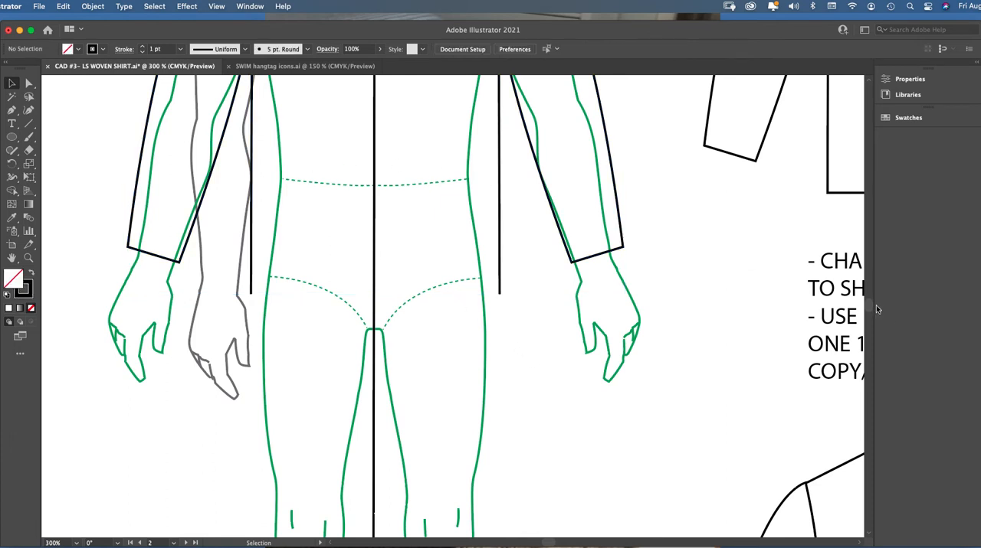
Try to shorten the left side seam by raising only its bottom anchor point
scroll(868, 307, up, 3)
click(29, 84)
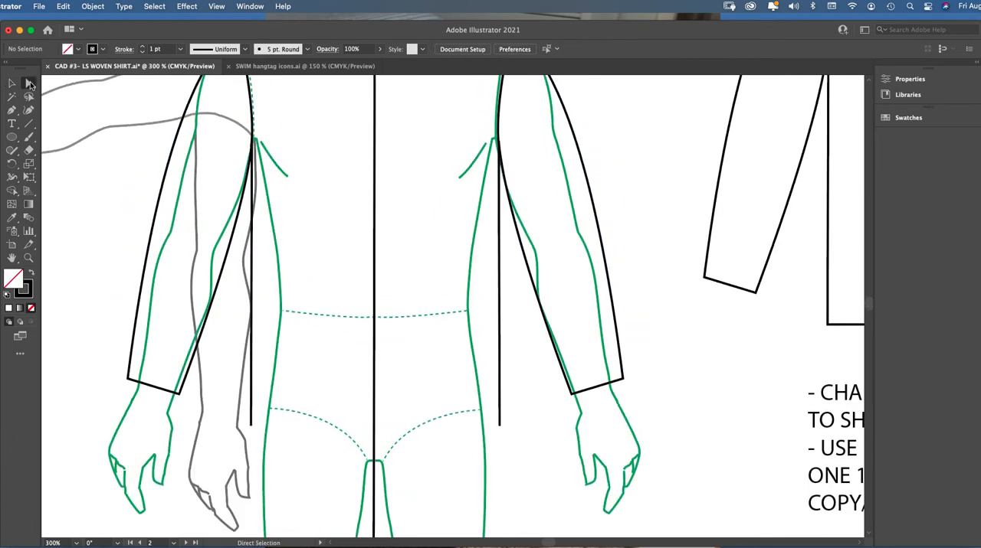
click(253, 427)
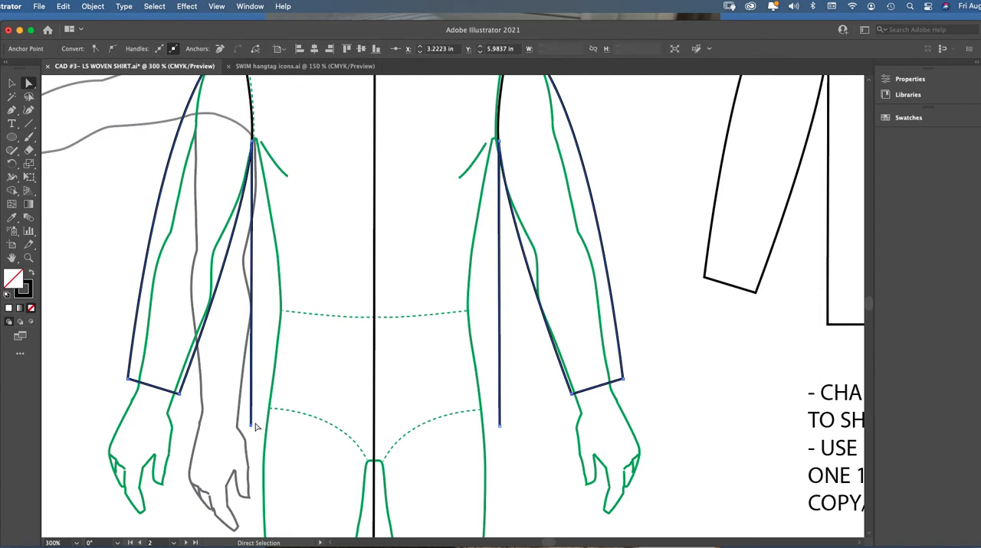
click(252, 426)
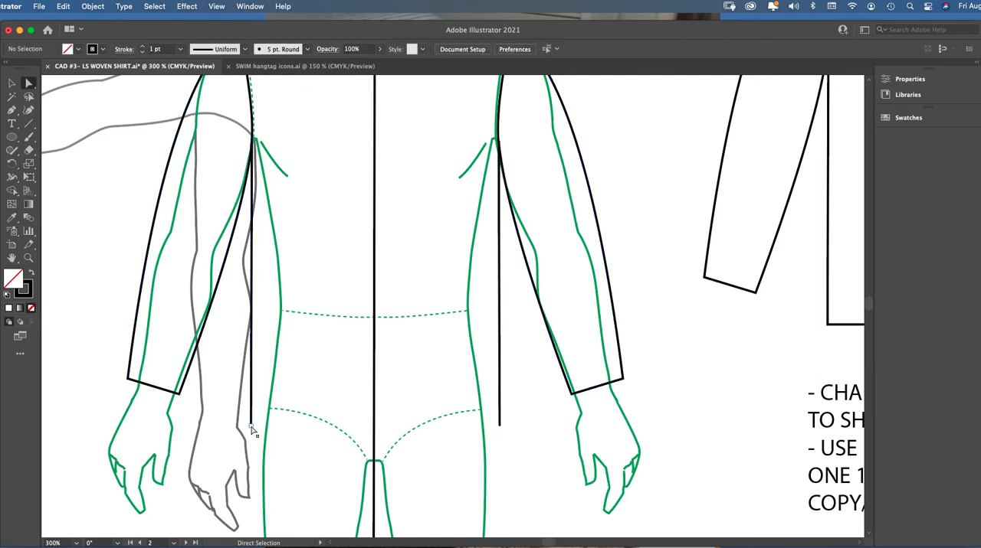
drag(251, 427, 251, 407)
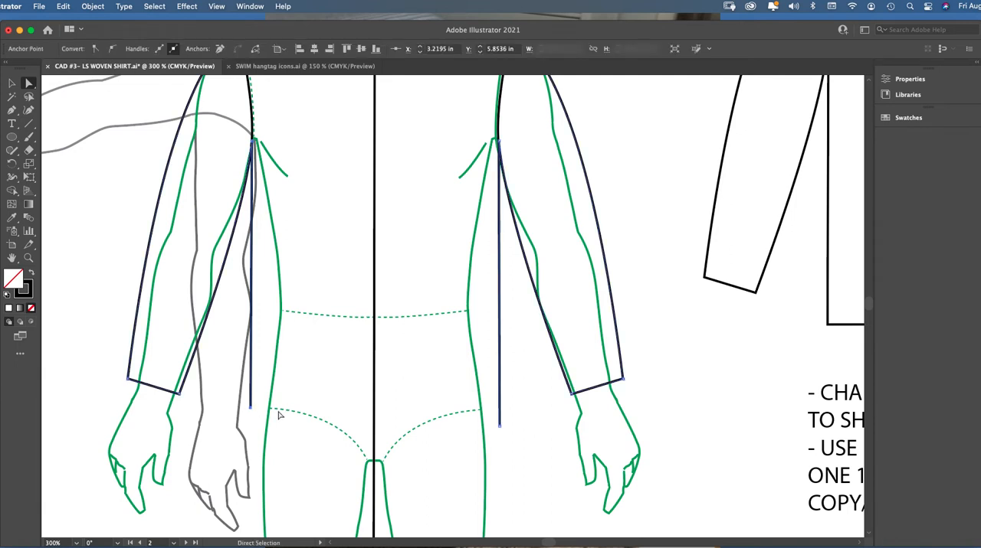
click(272, 412)
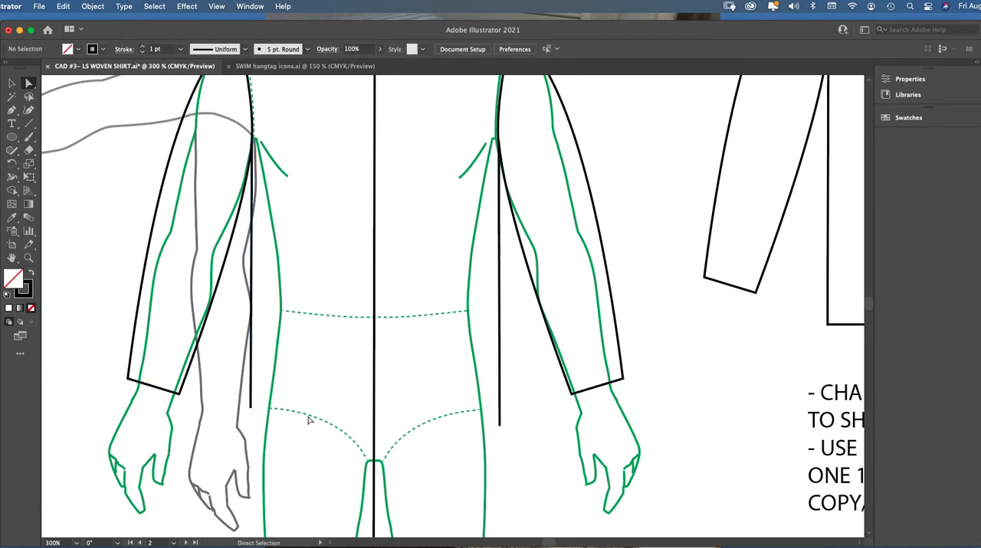
click(500, 427)
key(super+z)
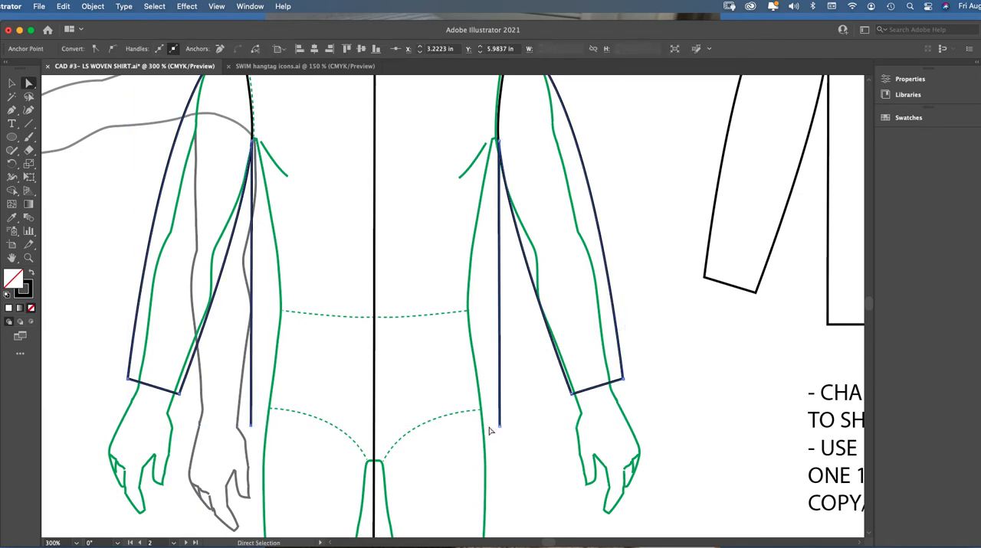
Select the bottom anchors of both side seams together and raise them evenly to the croquis's dashed low-hip level
click(511, 436)
click(500, 427)
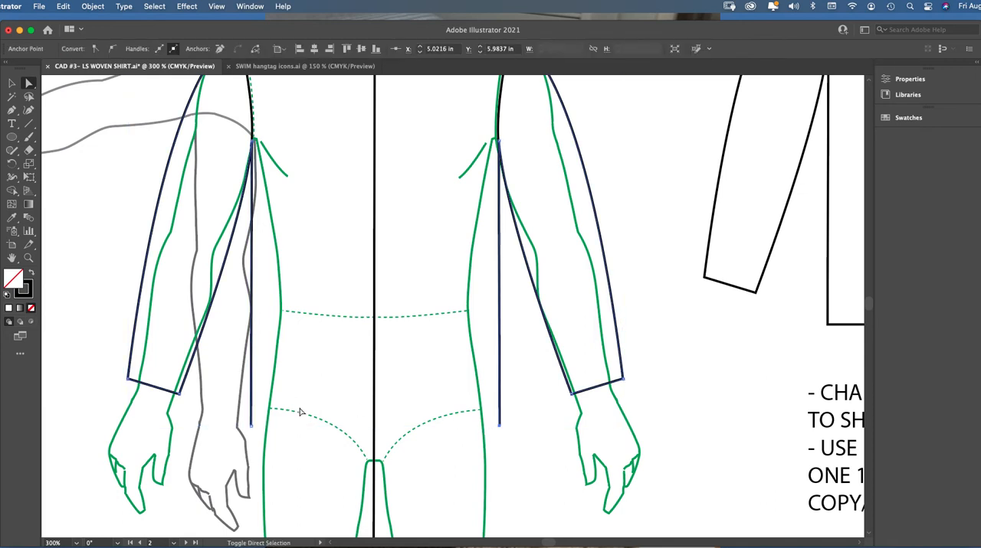
shift+click(250, 427)
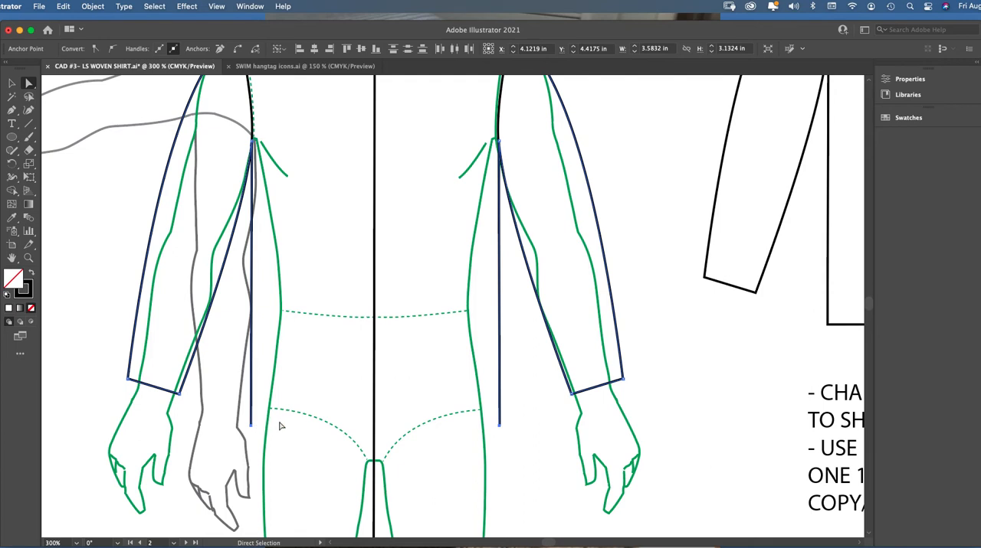
key(Up)
key(Up)
key(Up)
key(Up)
key(Up)
key(Up)
key(Up)
click(299, 391)
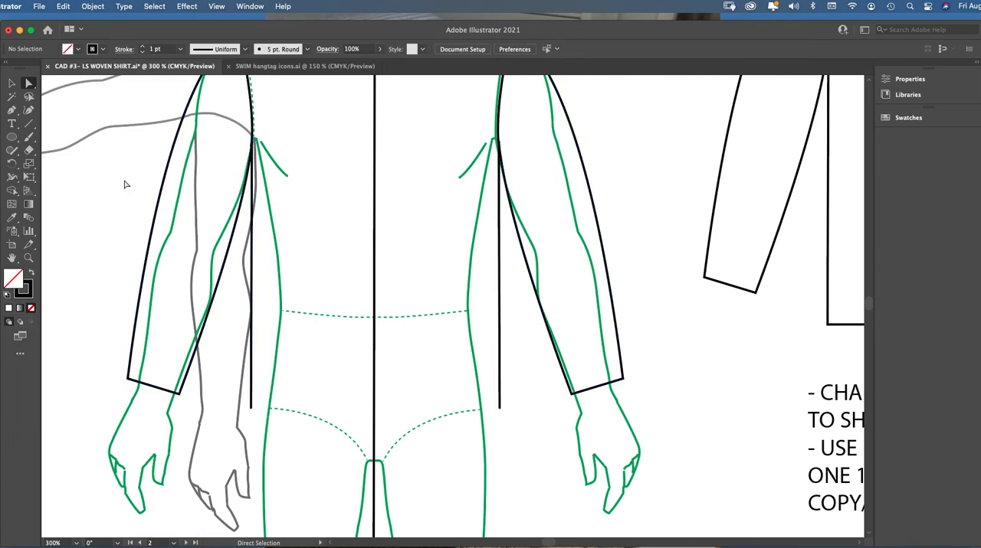
Draw a curved half shirt-tail hem with the Pen tool from below the left side seam to the center line, about 0.89 in wide and 0.24 in high
click(11, 109)
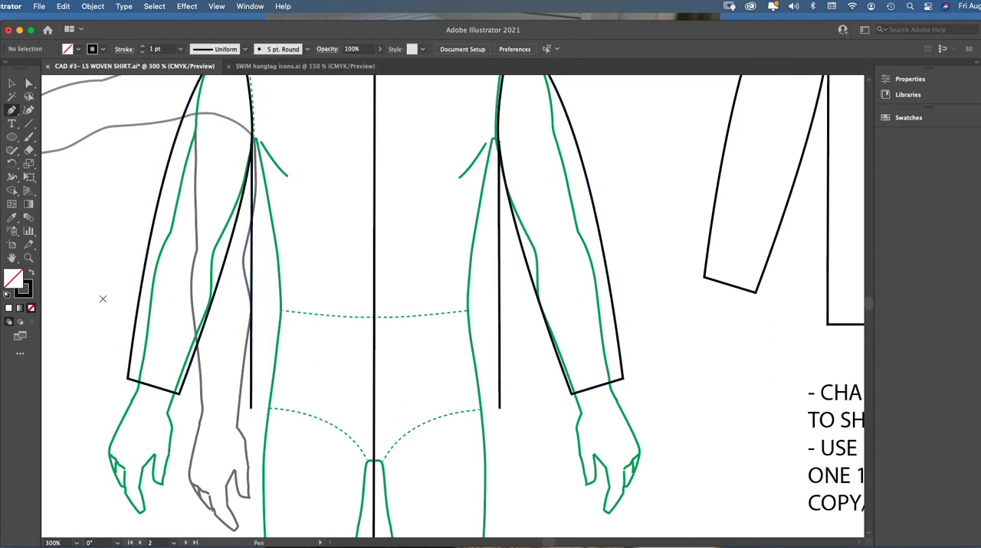
click(29, 258)
click(422, 388)
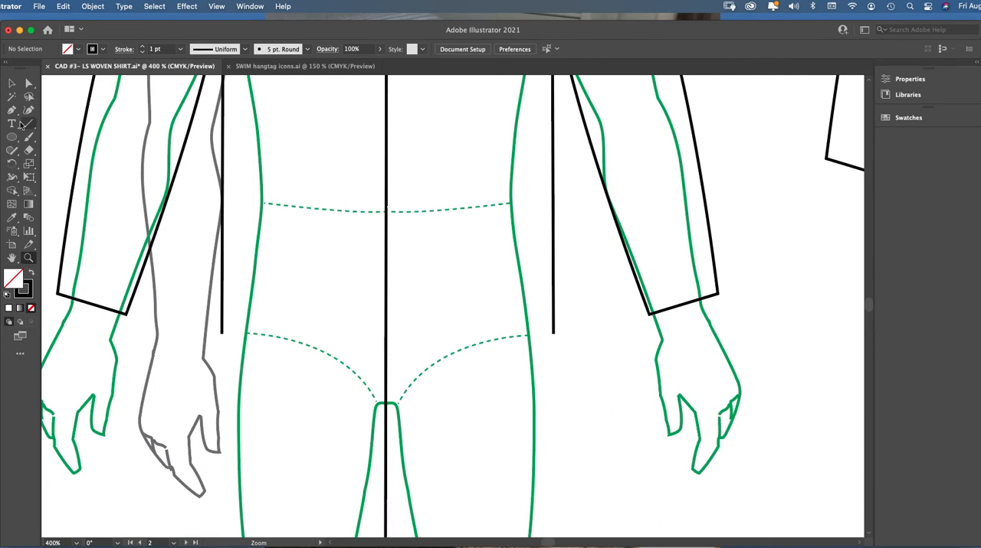
click(12, 111)
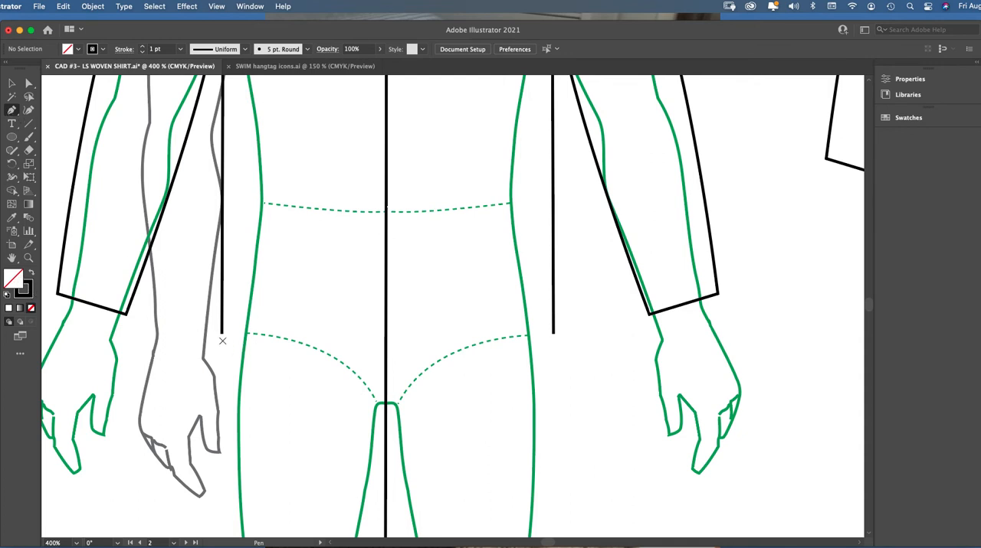
click(222, 340)
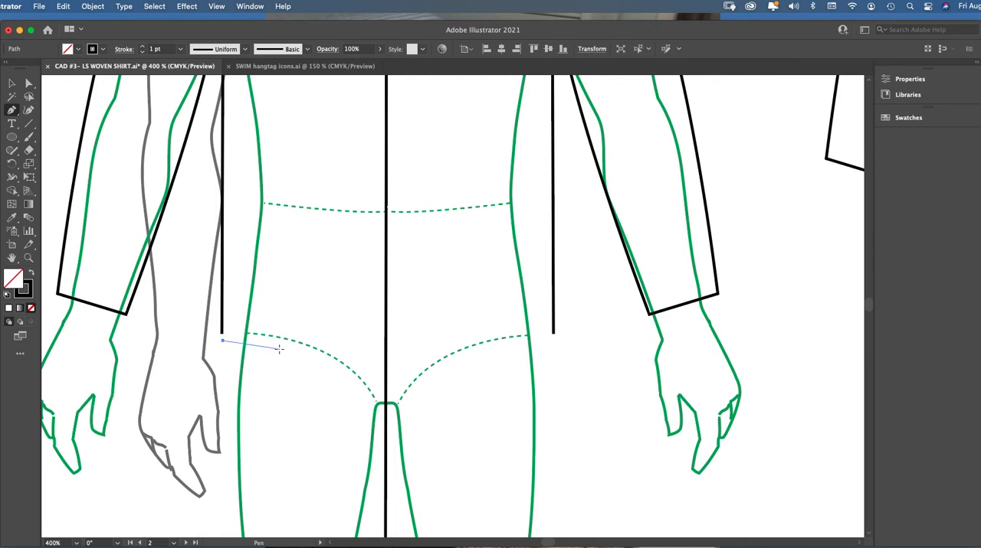
drag(284, 352, 293, 355)
drag(296, 361, 294, 357)
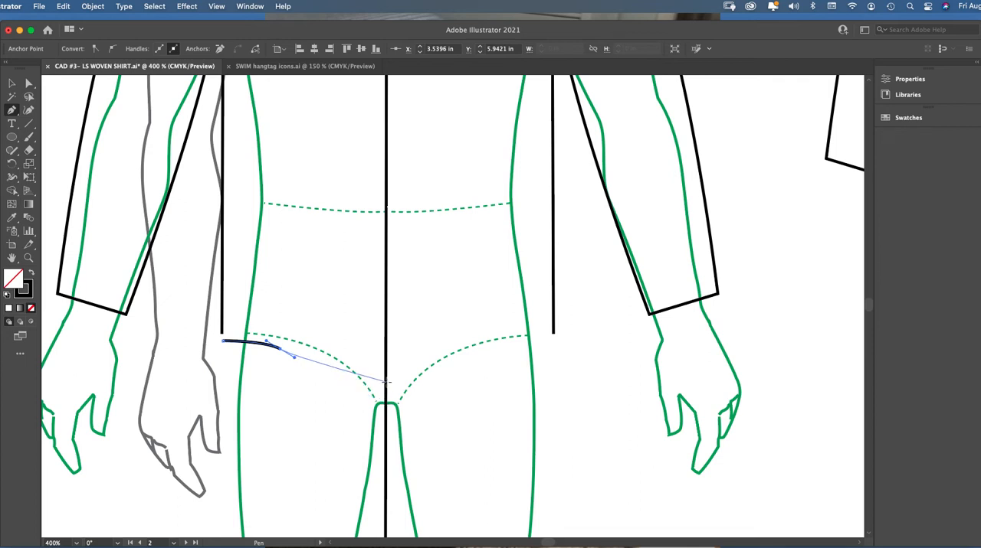
drag(385, 384, 416, 391)
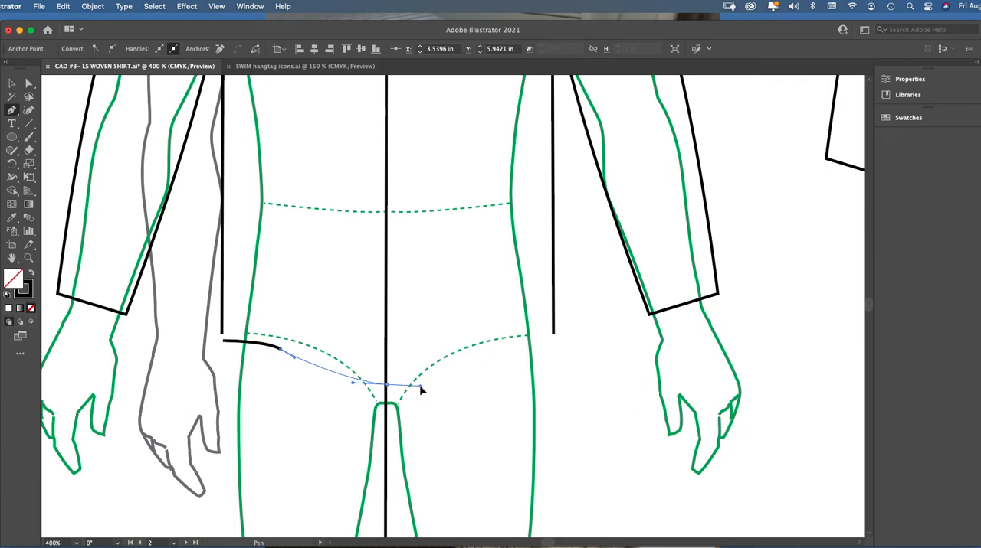
drag(420, 391, 420, 391)
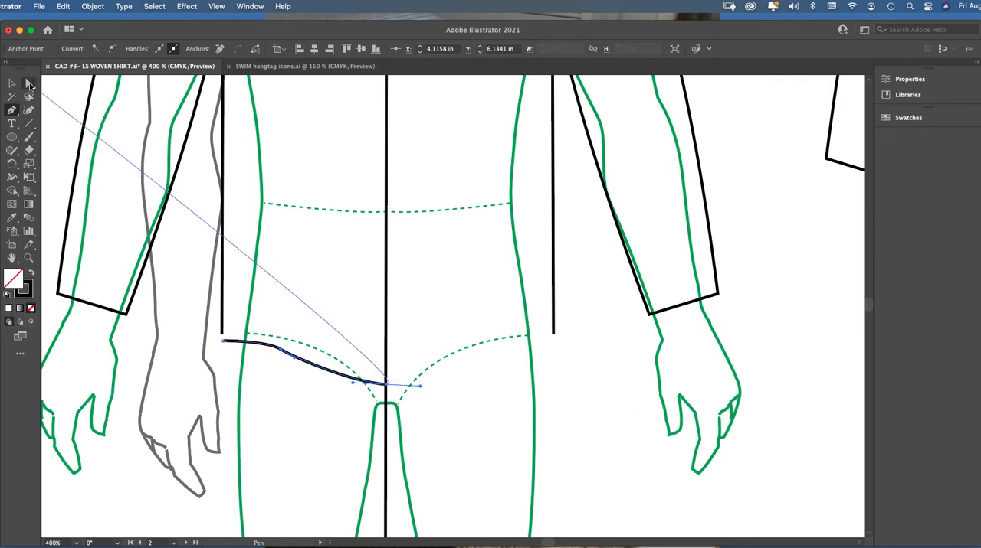
Smooth the half hem's S-curve by adjusting its middle anchor and the curve handle near the center line
click(29, 84)
click(280, 394)
click(351, 374)
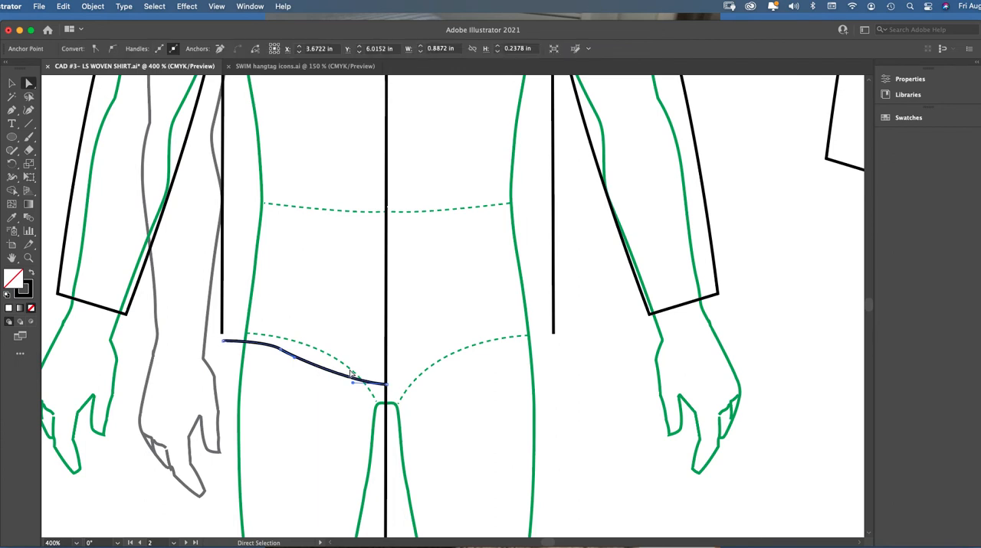
drag(296, 361, 278, 349)
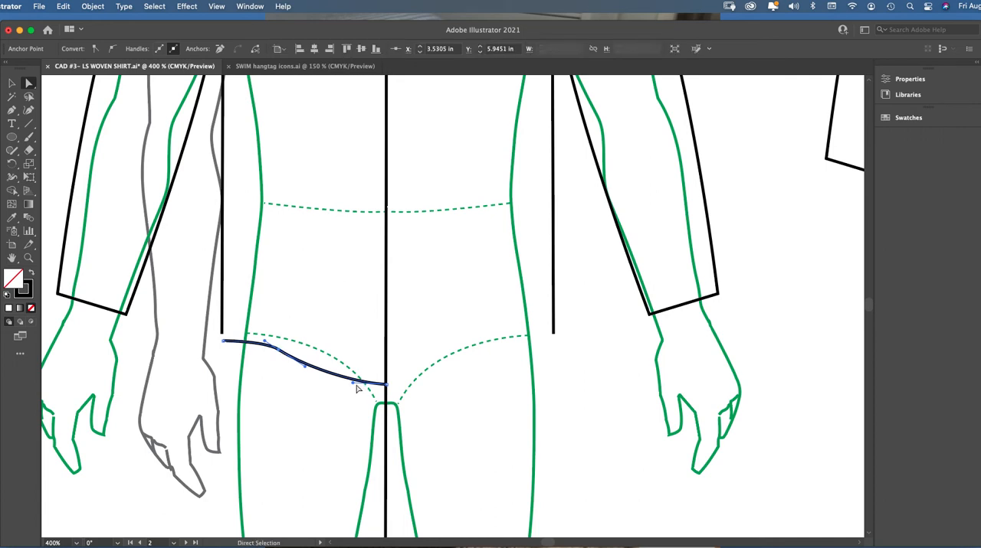
drag(357, 389, 346, 389)
Reposition the half hem's center-front anchor on the center line at about Y 6.12 in and shorten its inner curve handle
click(28, 257)
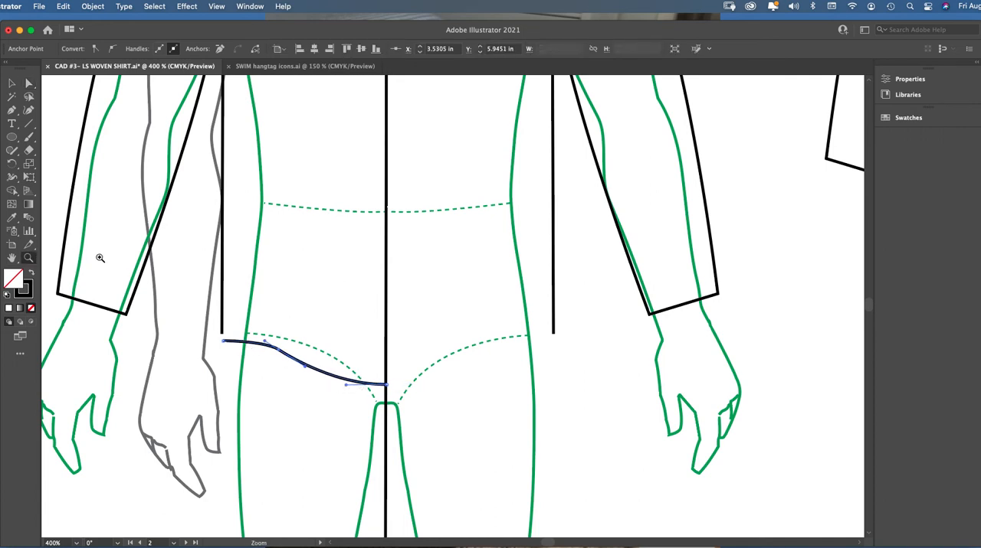
click(374, 329)
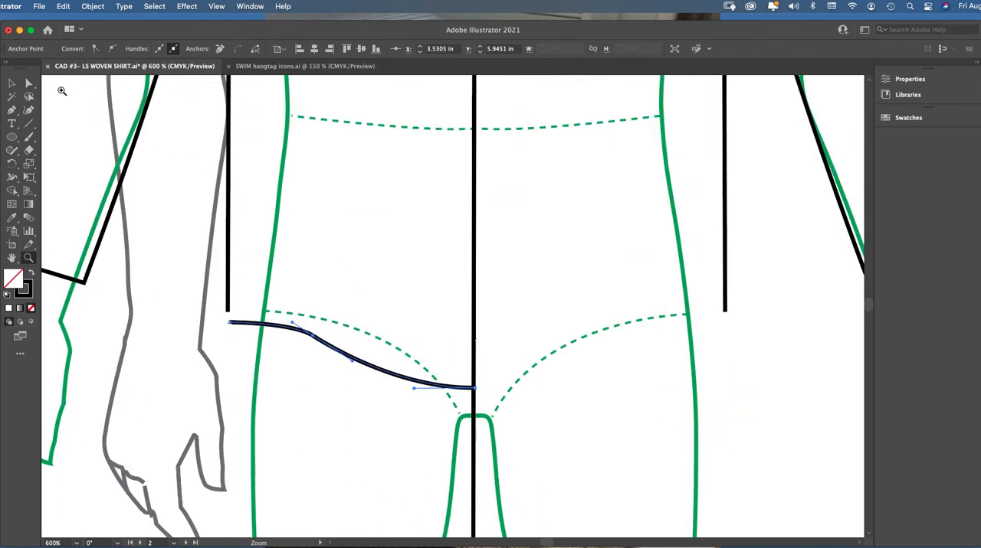
click(28, 82)
click(503, 381)
click(473, 388)
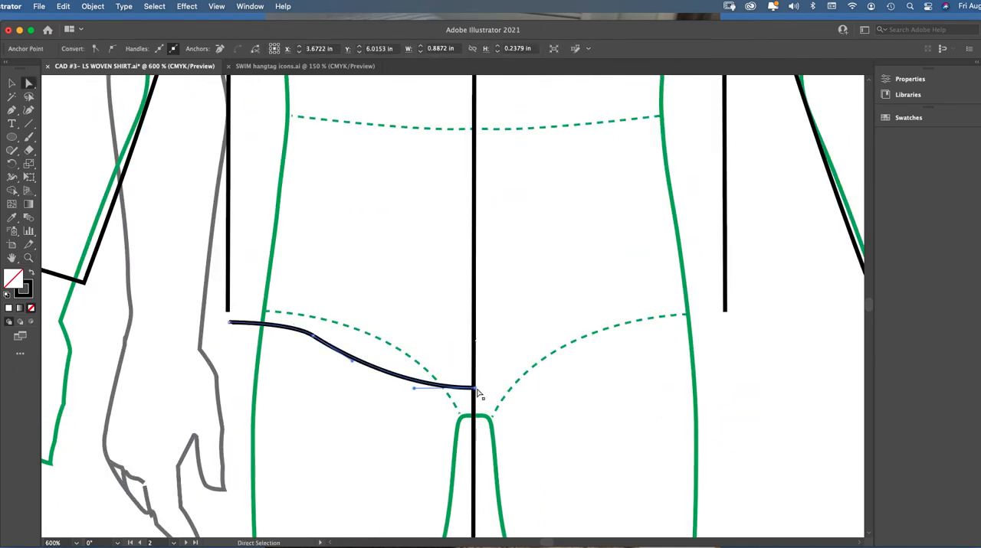
drag(474, 388, 470, 391)
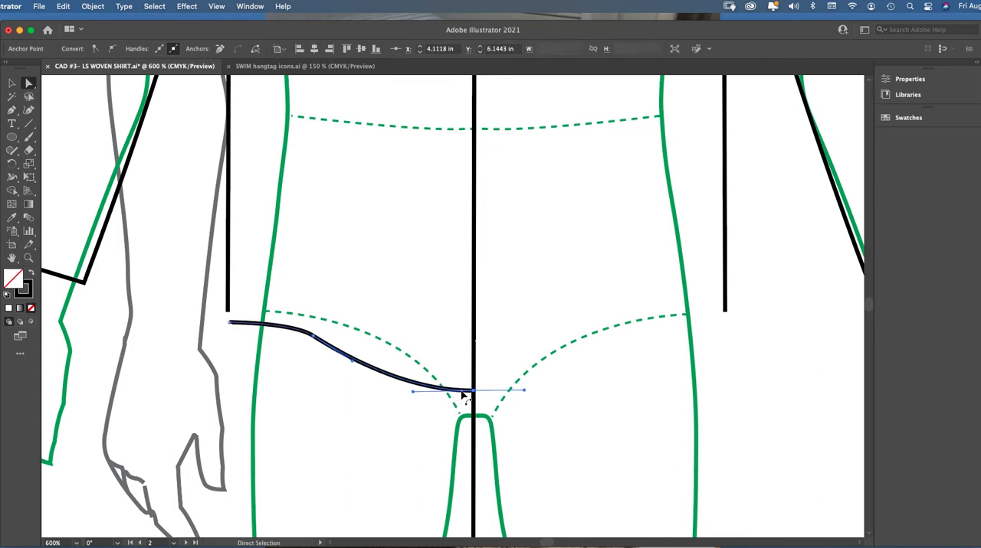
click(28, 258)
click(507, 369)
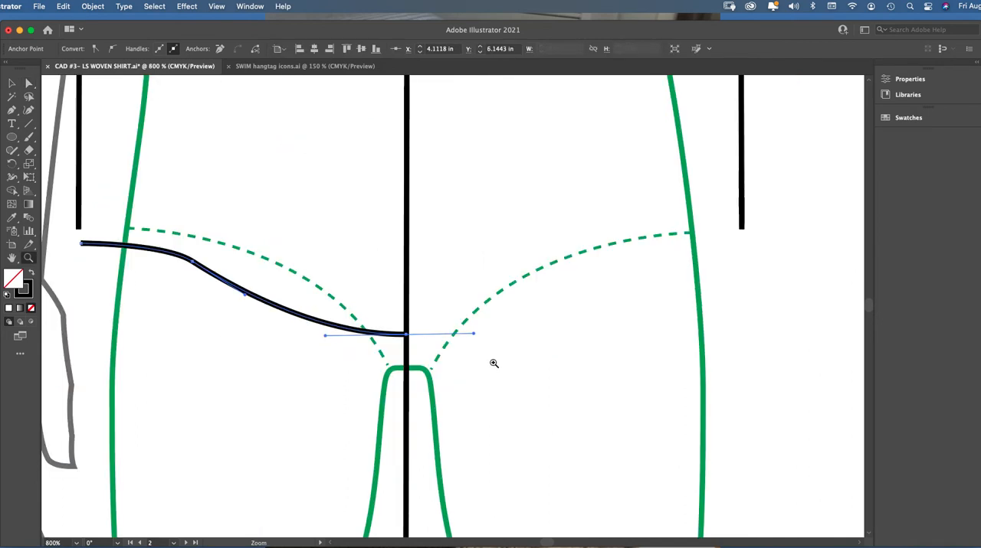
click(28, 84)
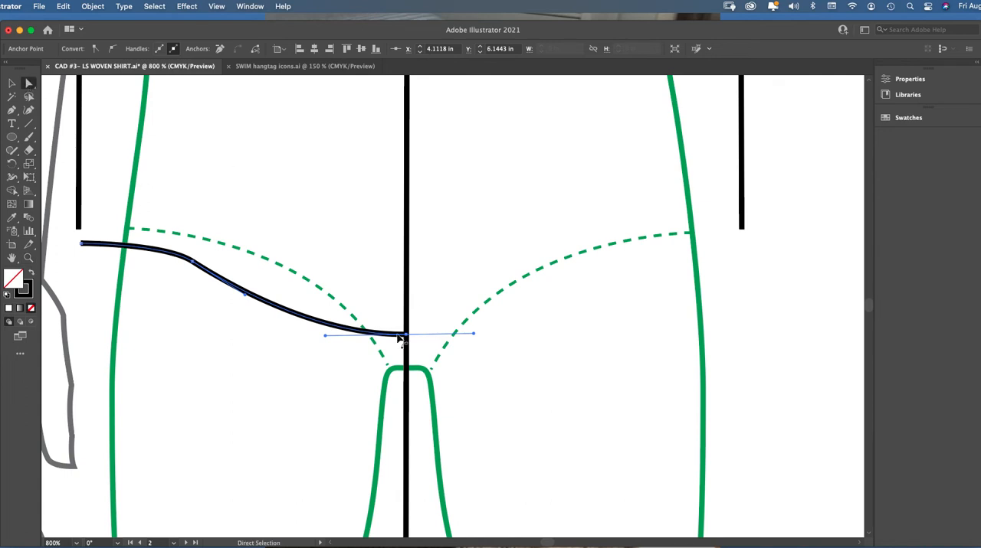
drag(405, 337, 405, 327)
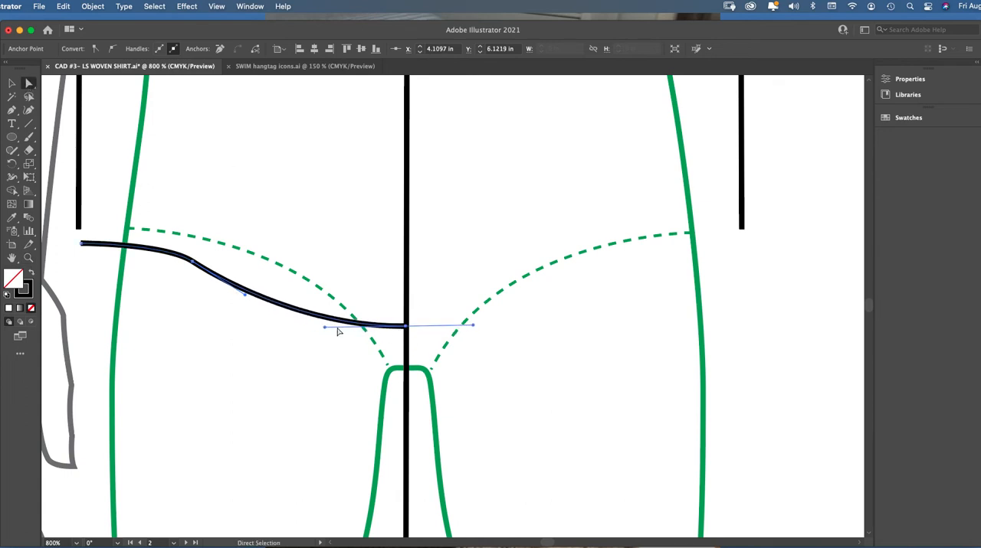
mouse_move(325, 329)
mouse_down()
mouse_move(385, 351)
mouse_move(381, 291)
mouse_move(365, 332)
mouse_move(343, 328)
mouse_up()
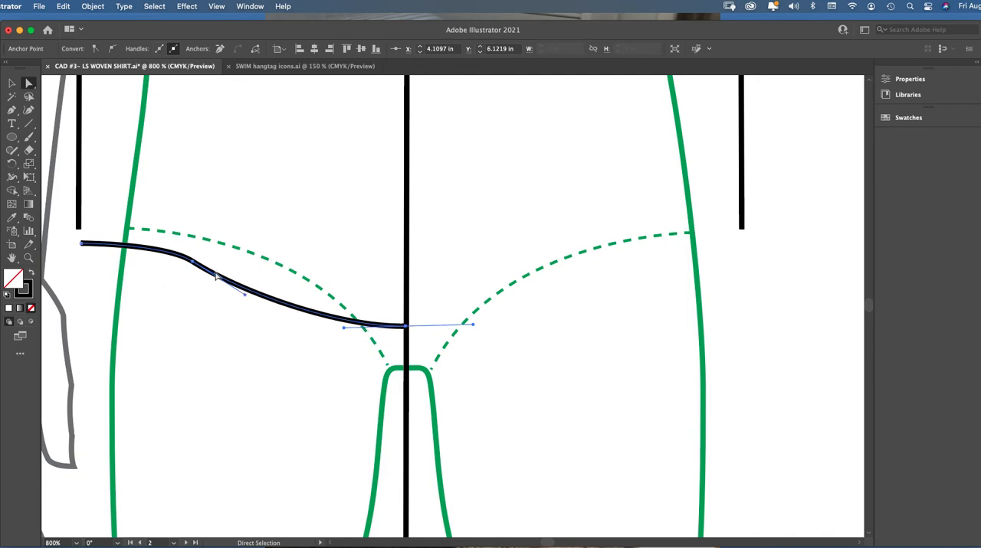
Move the half hem's outer anchor directly below the left side seam, at about X 3.22 in, Y 5.89 in
click(80, 243)
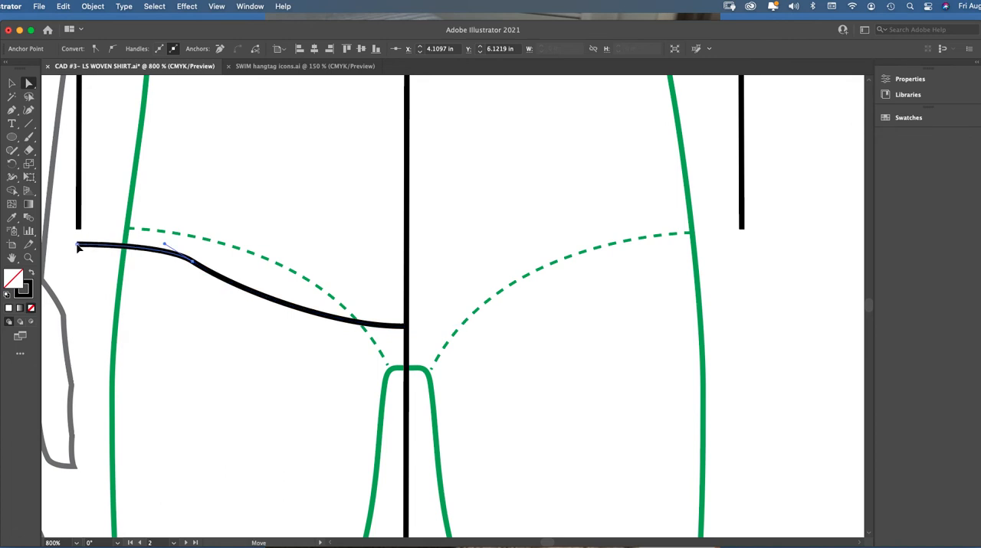
click(78, 242)
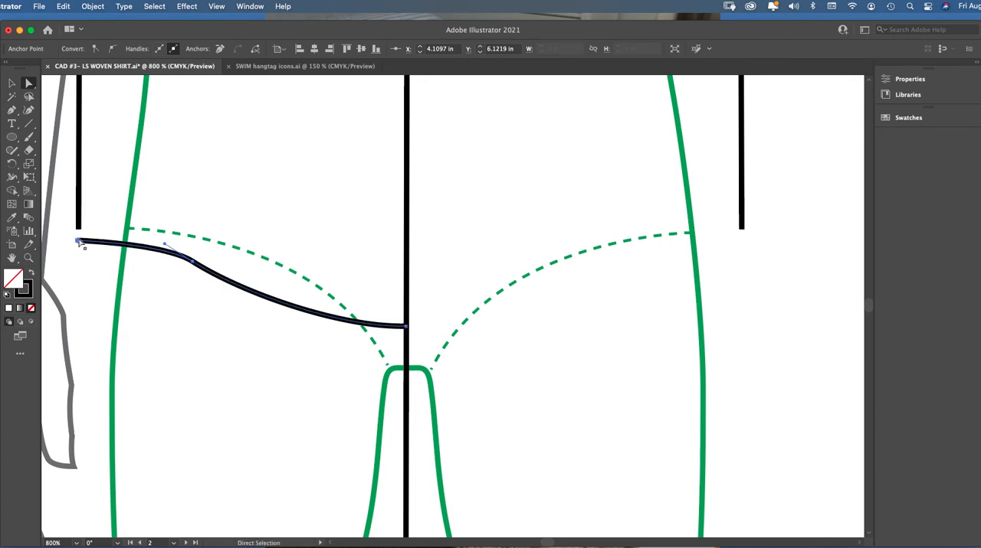
click(11, 82)
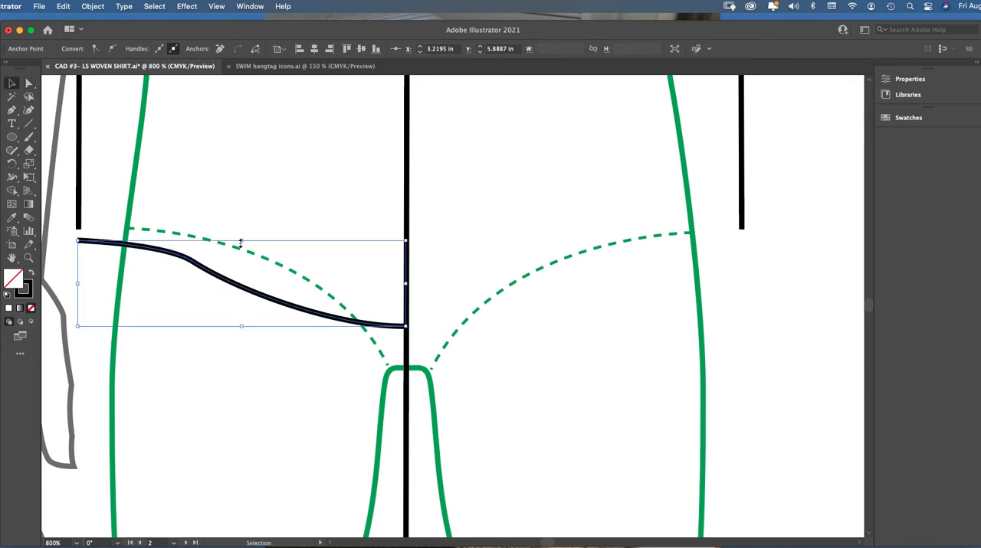
Duplicate the half hem, reflect the copy left to right, and place it between the center line and the right side seam
click(251, 278)
click(236, 288)
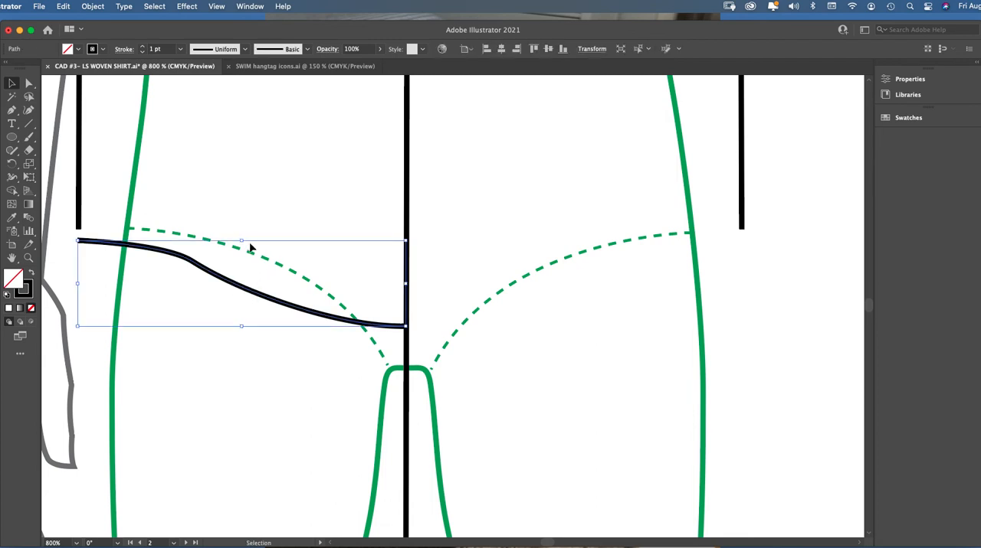
key(a)
key(v)
key(super+c)
key(super+v)
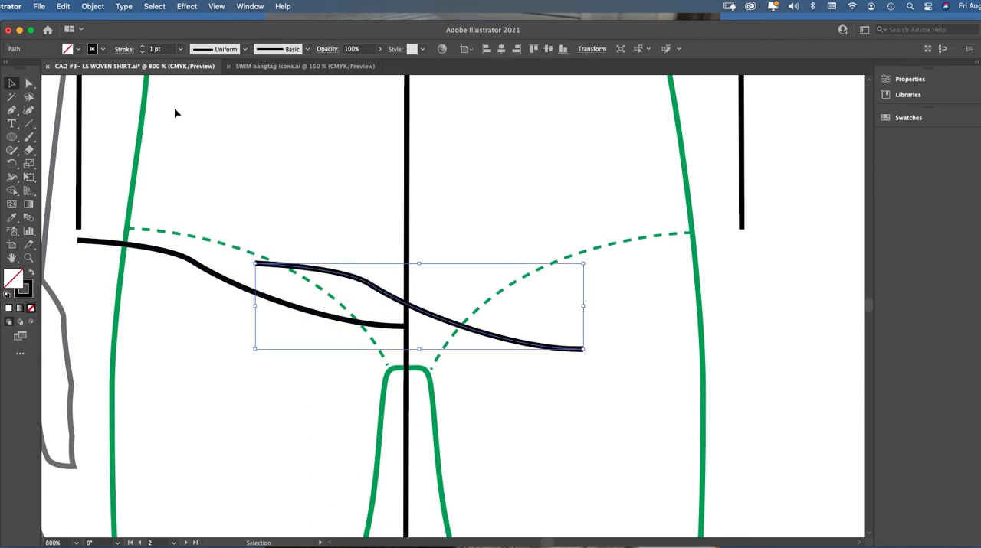
click(93, 6)
mouse_move(96, 24)
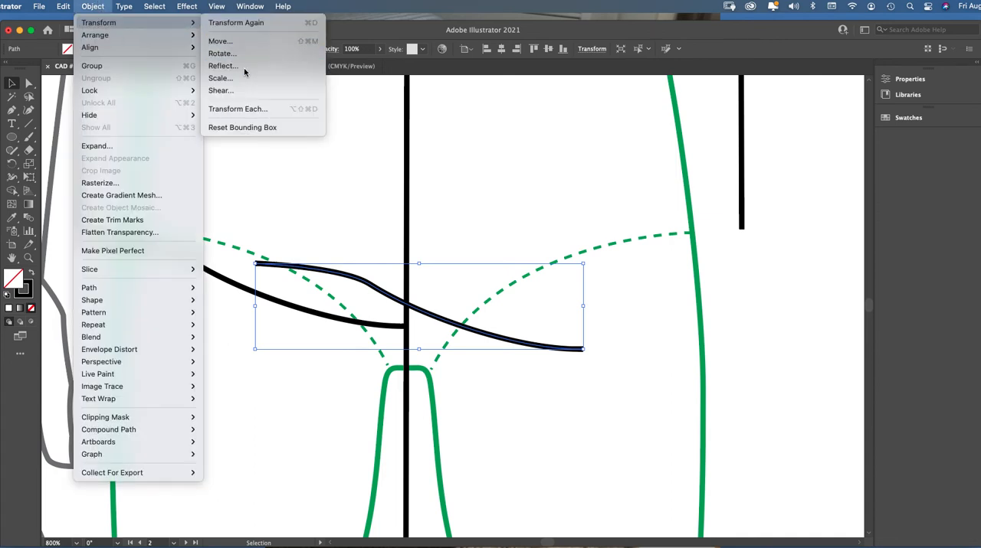
click(352, 63)
click(551, 358)
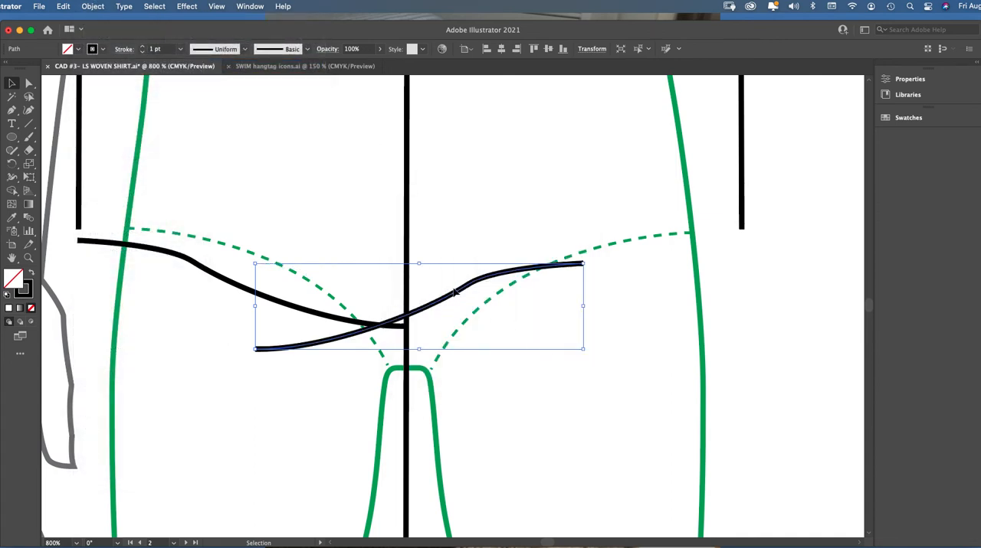
drag(463, 292, 614, 272)
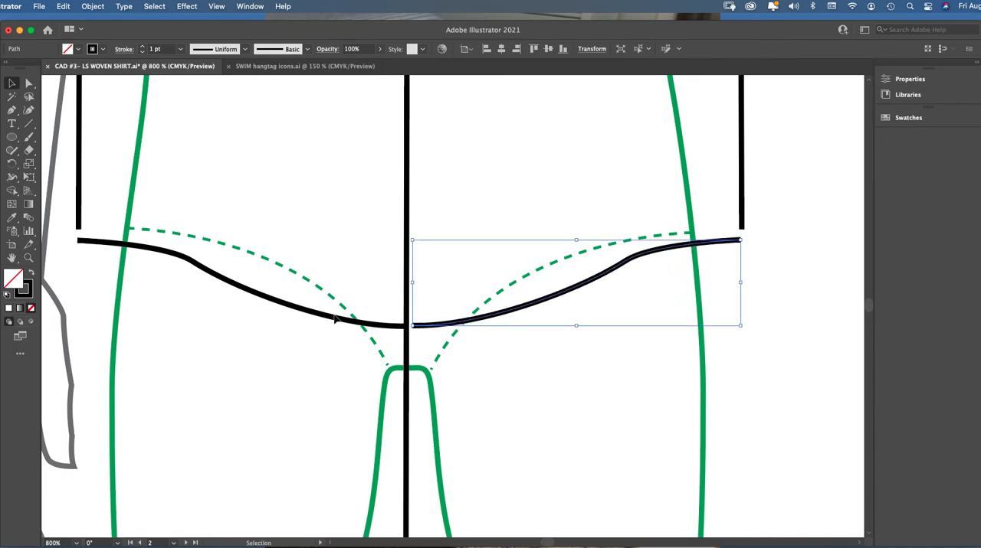
Recolor the stroke of both hem halves to a bright pinkish red
shift+click(337, 322)
double_click(25, 292)
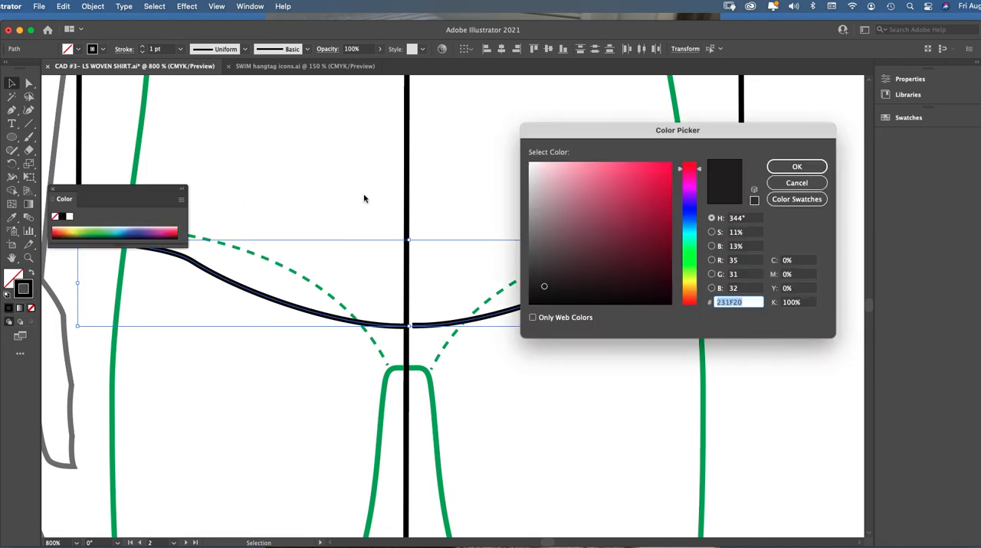
click(645, 170)
click(792, 169)
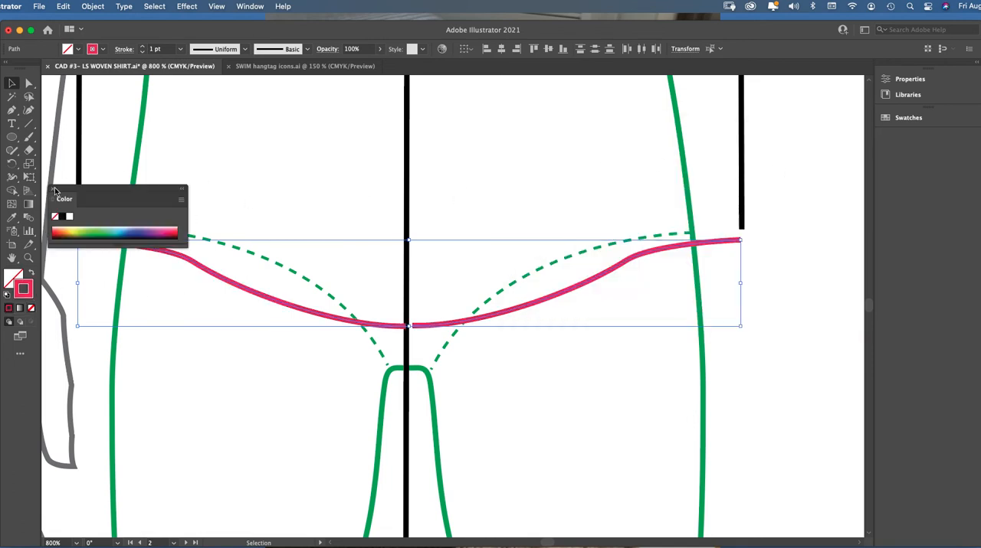
click(55, 190)
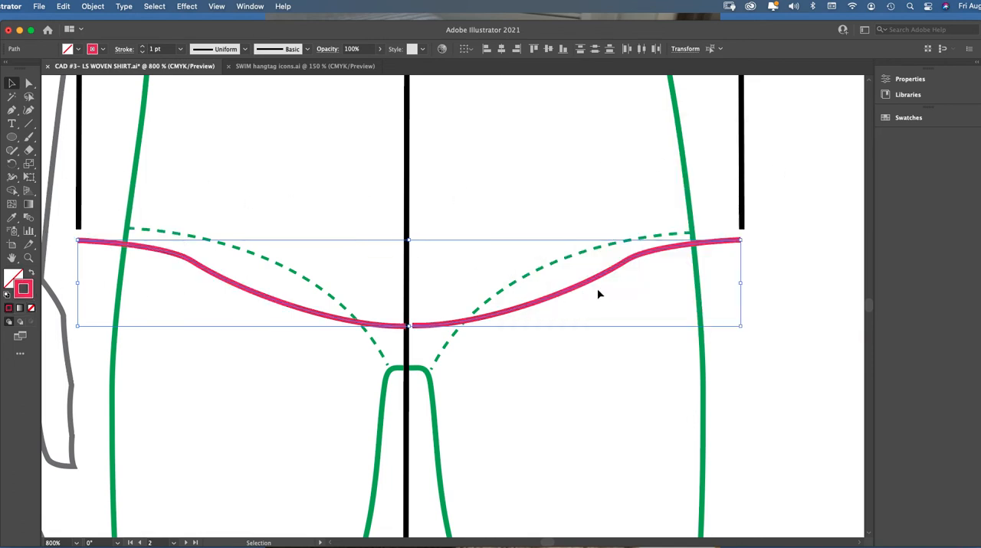
click(598, 295)
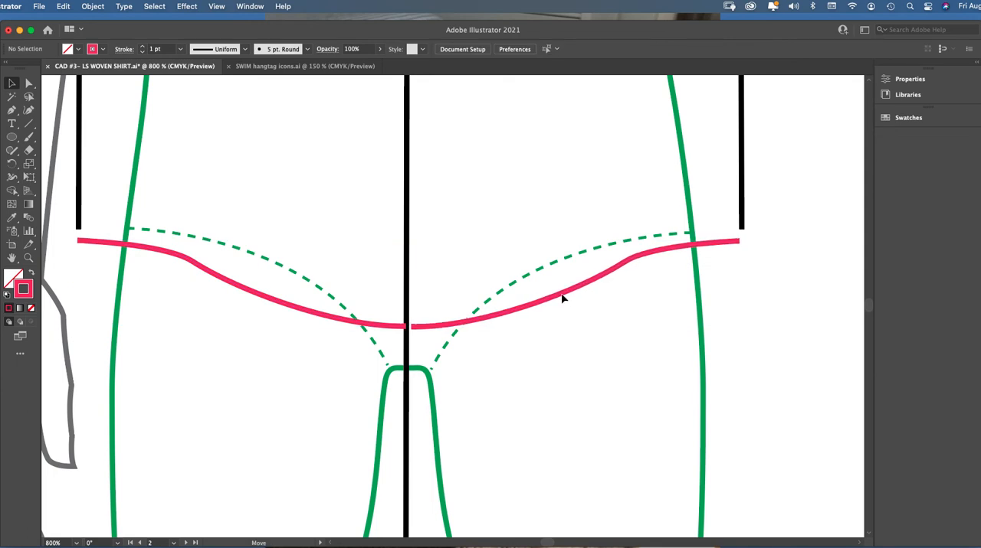
Nudge the right half hem's inner anchor closer to the left half and flatten the left half's curve handle at the center line
click(561, 299)
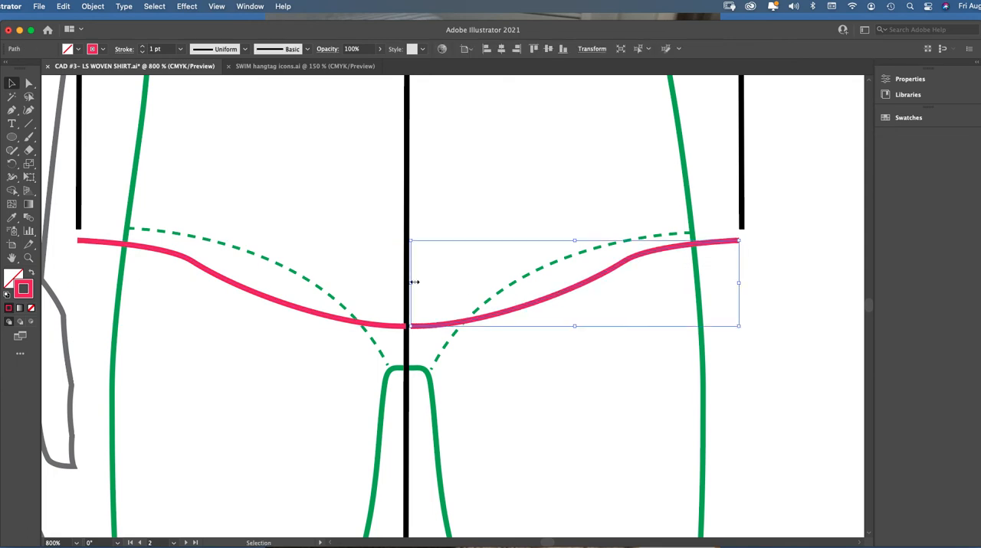
key(z)
click(463, 323)
click(409, 321)
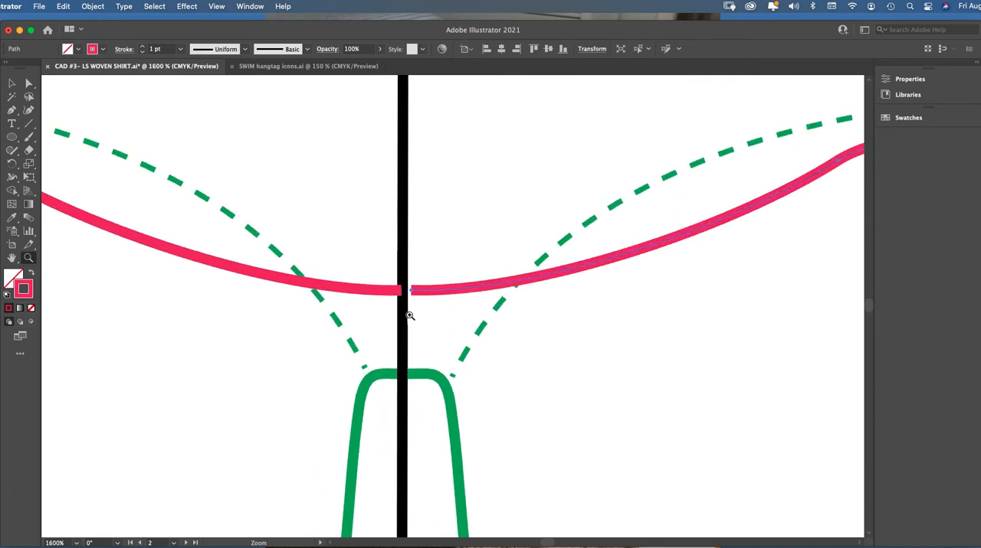
click(455, 293)
click(29, 84)
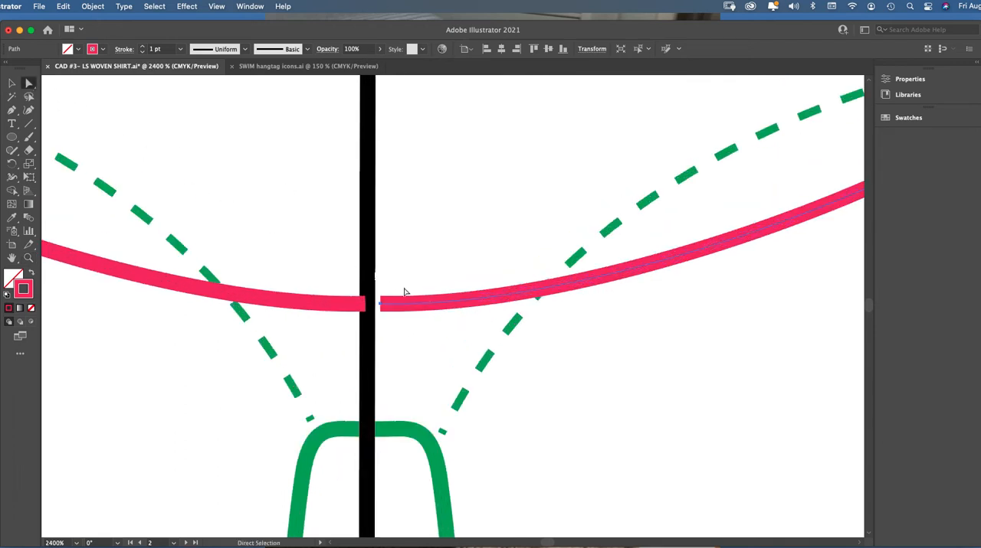
click(381, 306)
click(381, 306)
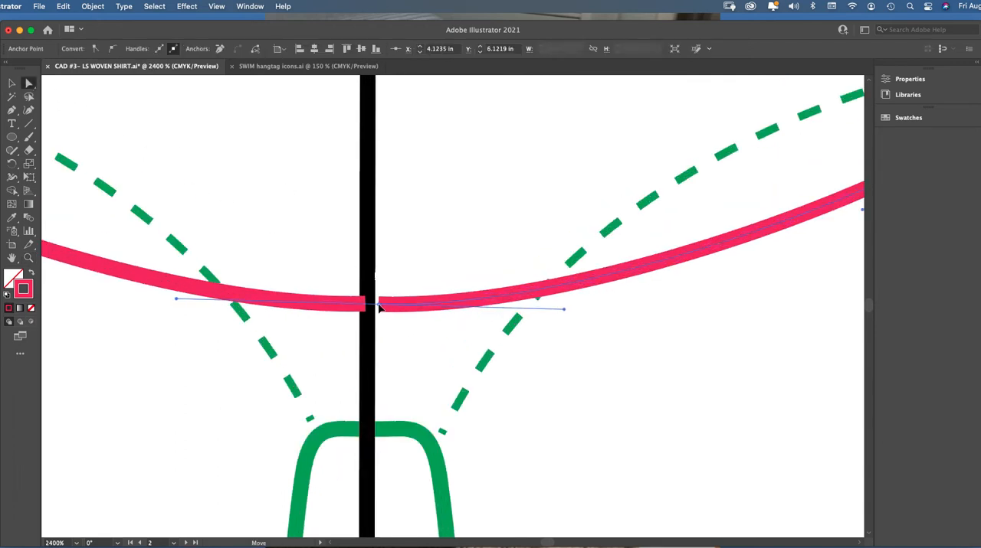
shift+click(366, 305)
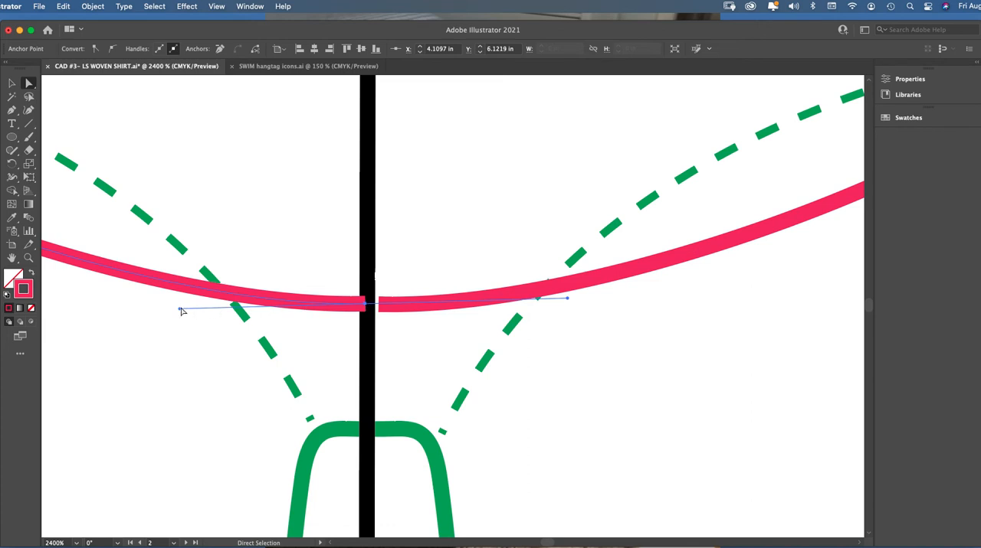
drag(181, 311, 176, 306)
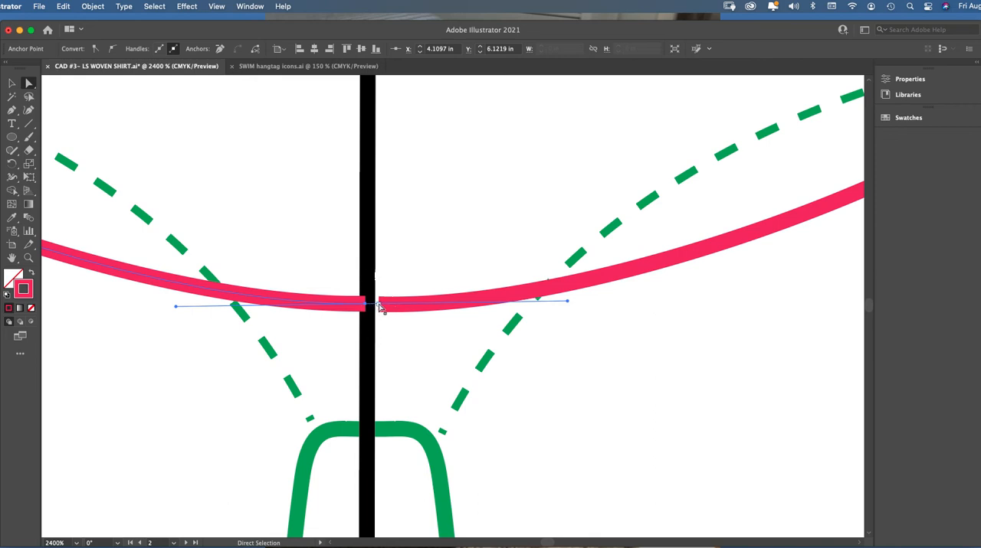
Join the two hem halves at their center-front anchors into one continuous path
click(379, 305)
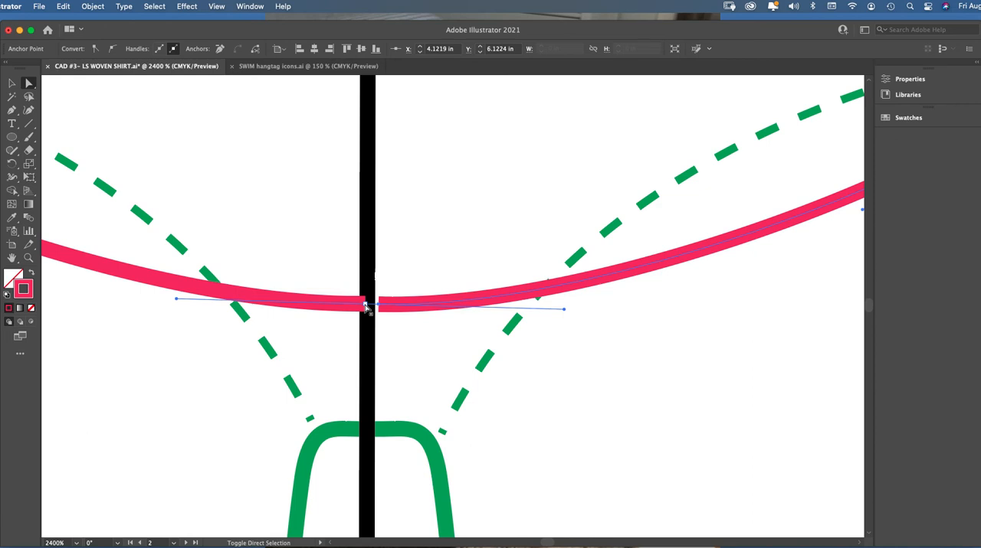
shift+click(365, 305)
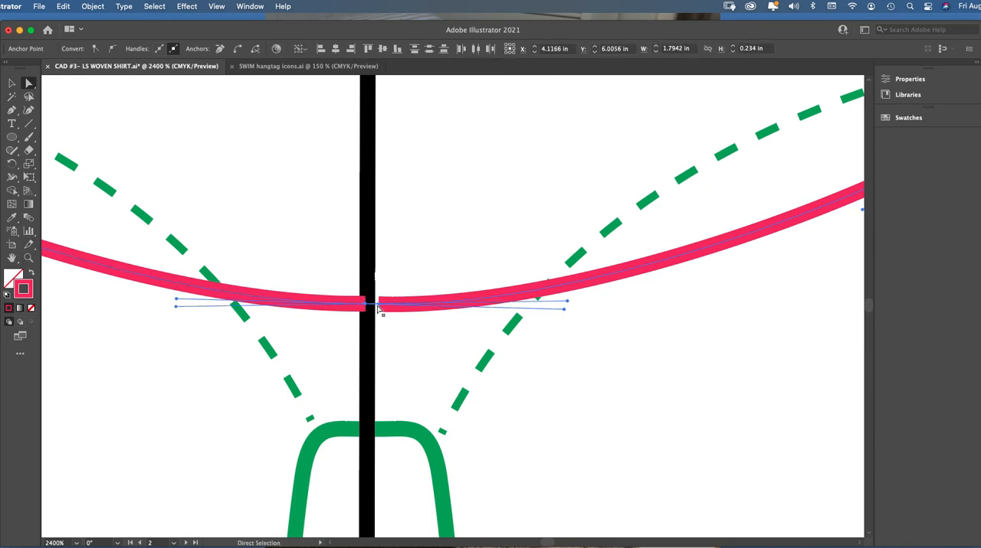
key(super+j)
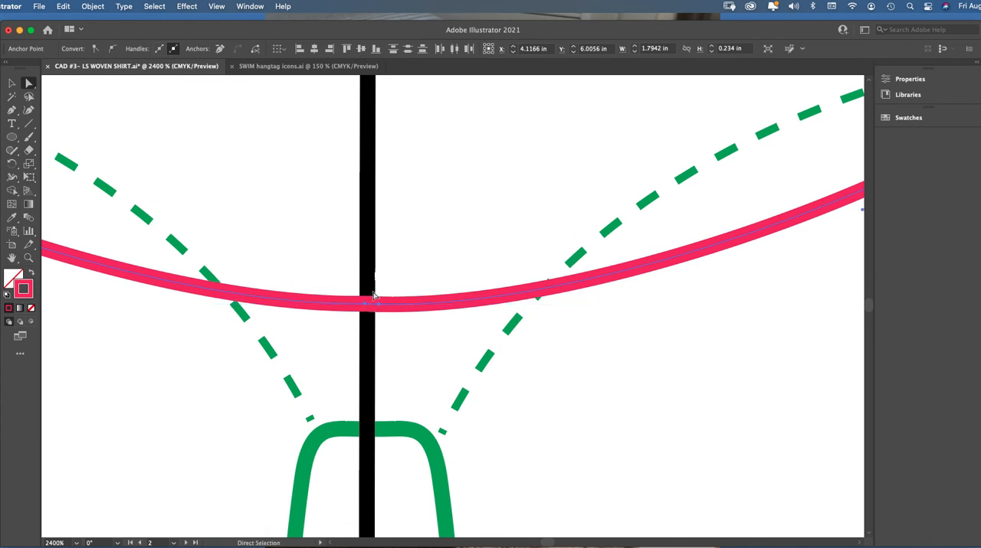
key(super)
key(super)
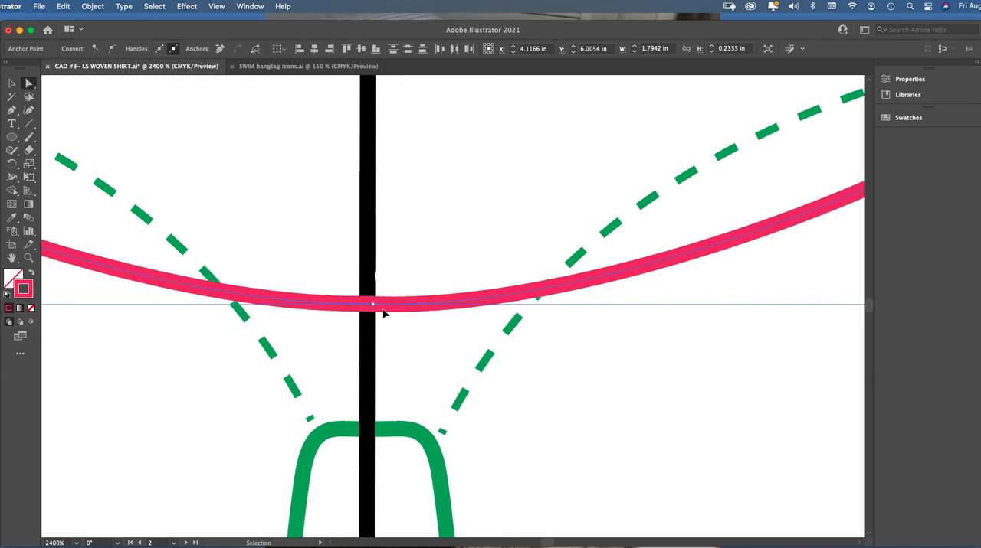
key(super+z)
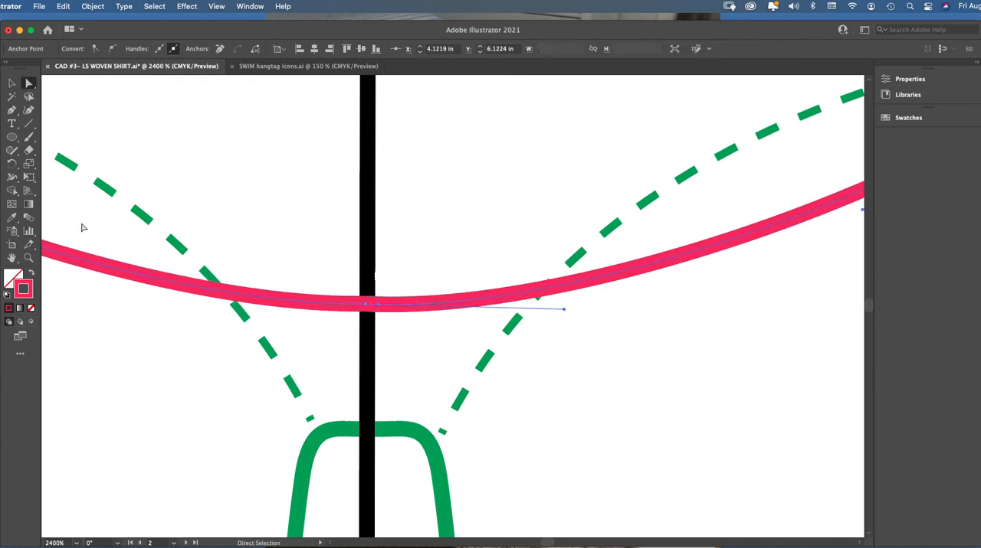
Shift the joined hem's right-hand center anchor slightly outward to X 4.125 in, Y 6.1219 in, smoothing the curve at the center
click(28, 258)
click(437, 313)
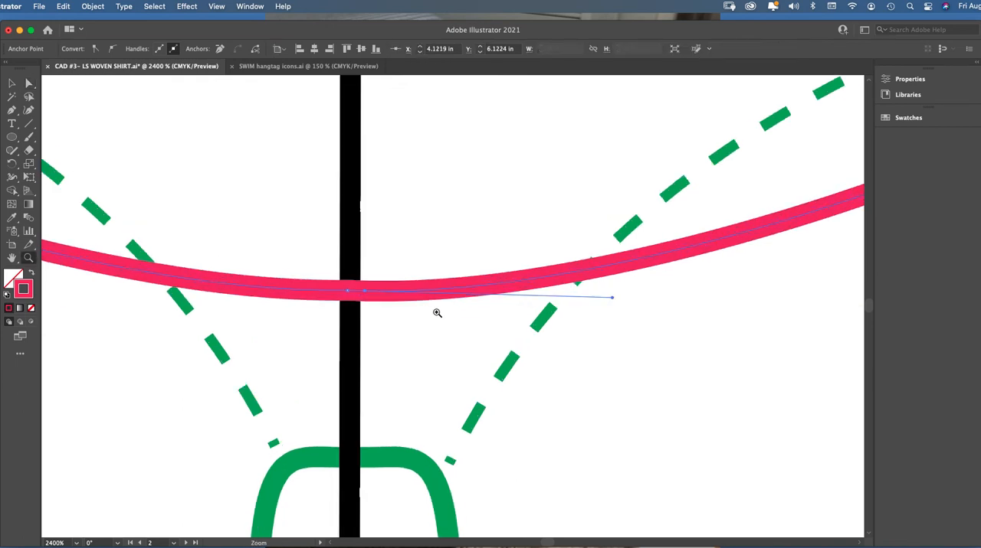
click(28, 83)
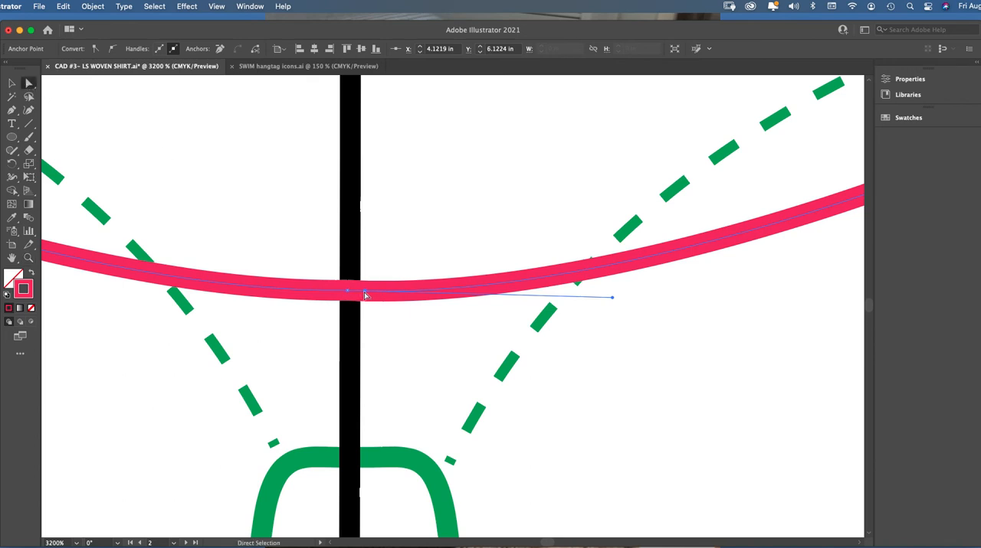
mouse_move(366, 293)
mouse_down()
mouse_move(367, 303)
mouse_move(369, 294)
mouse_up()
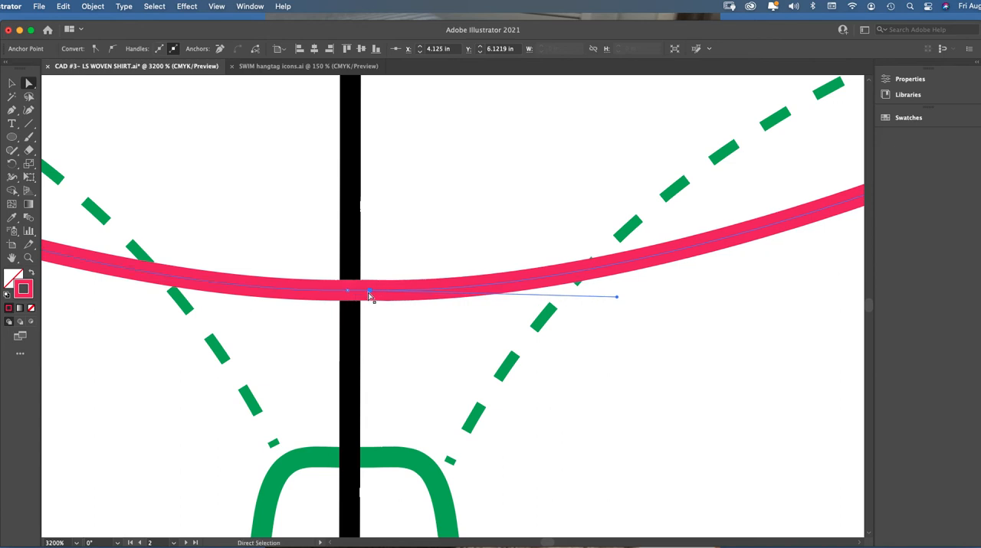
Examine the joined hem's symmetry about the center line and how its ends align with both side seams
key(super+minus)
key(super+minus)
key(super+minus)
key(super+minus)
key(super+minus)
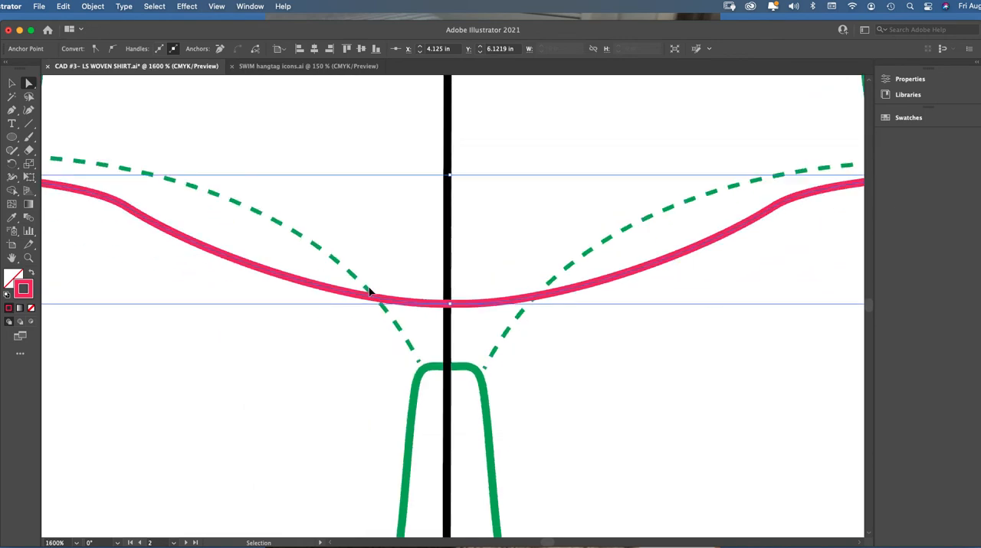
key(v)
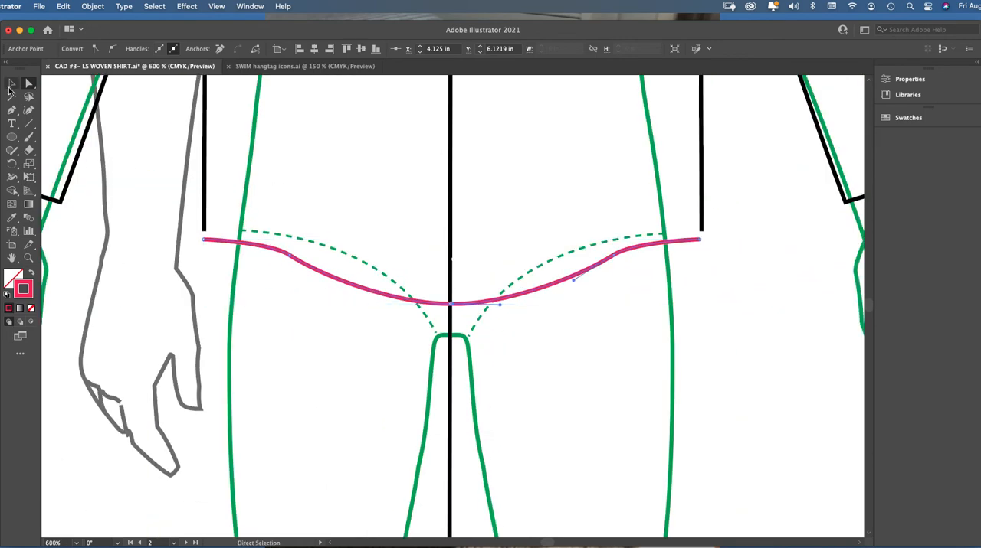
key(super+minus)
key(super+minus)
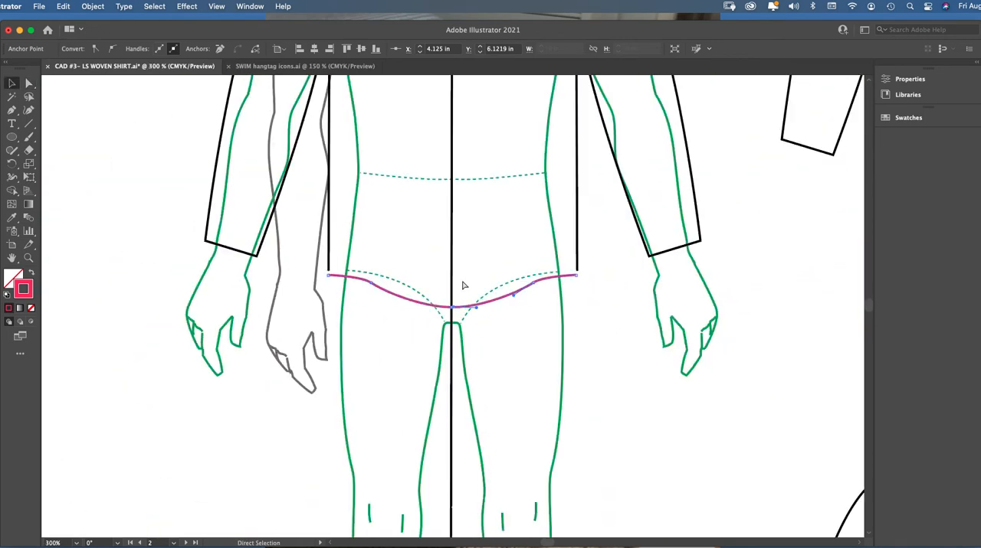
scroll(869, 308, up, 5)
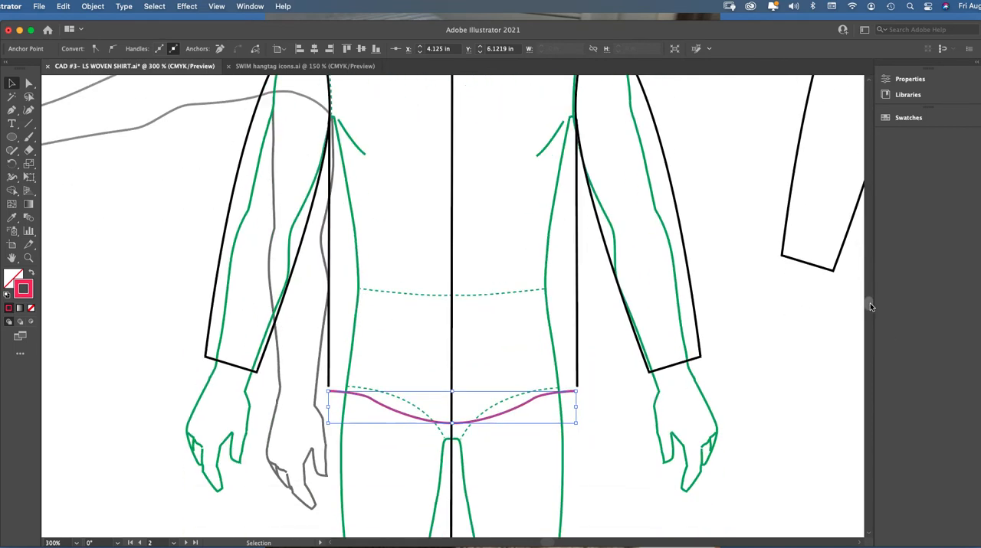
scroll(869, 303, down, 2)
scroll(869, 303, up, 2)
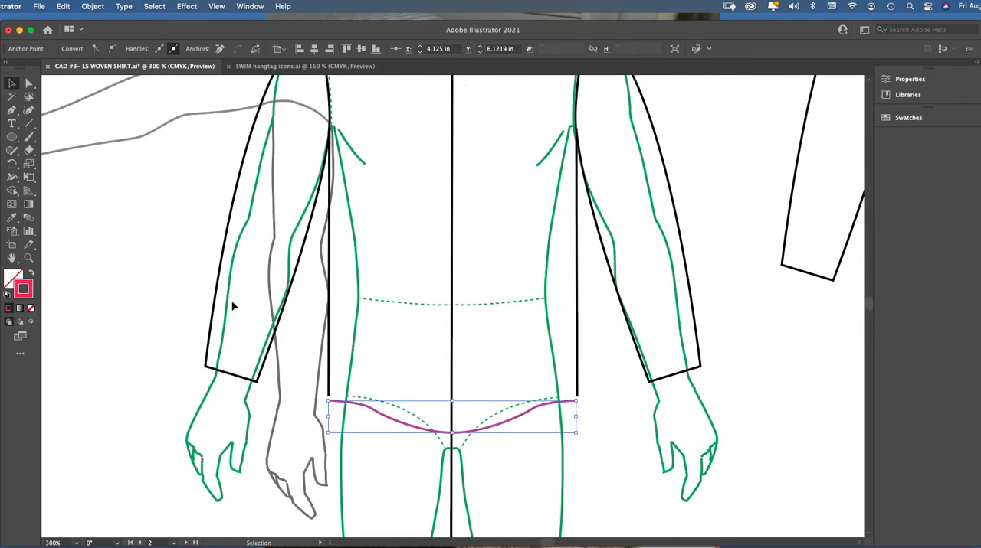
click(28, 257)
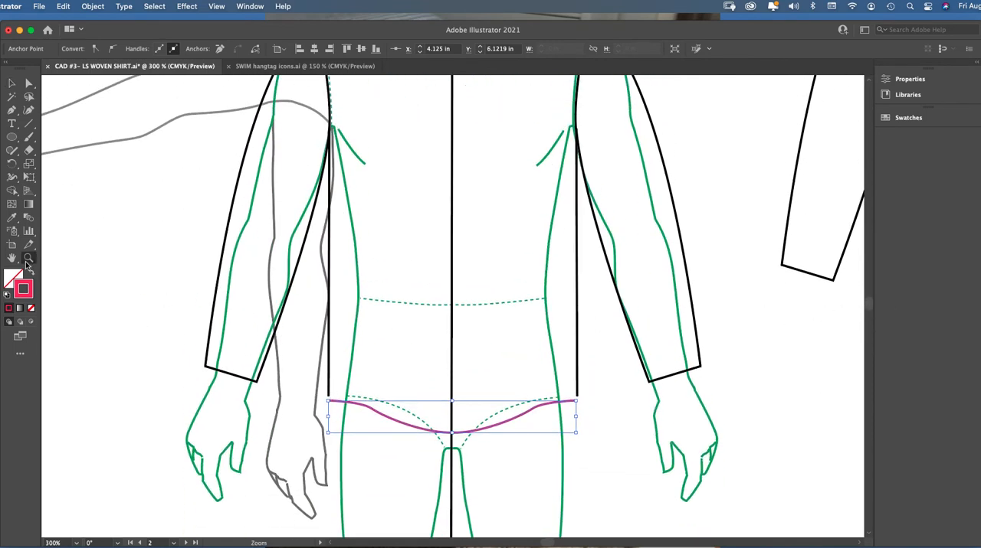
click(475, 361)
click(454, 317)
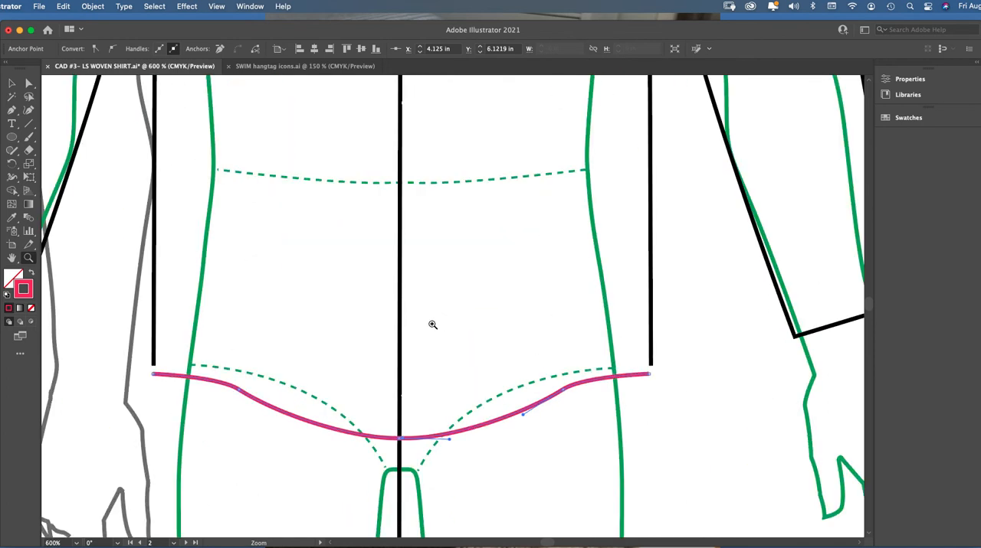
click(28, 84)
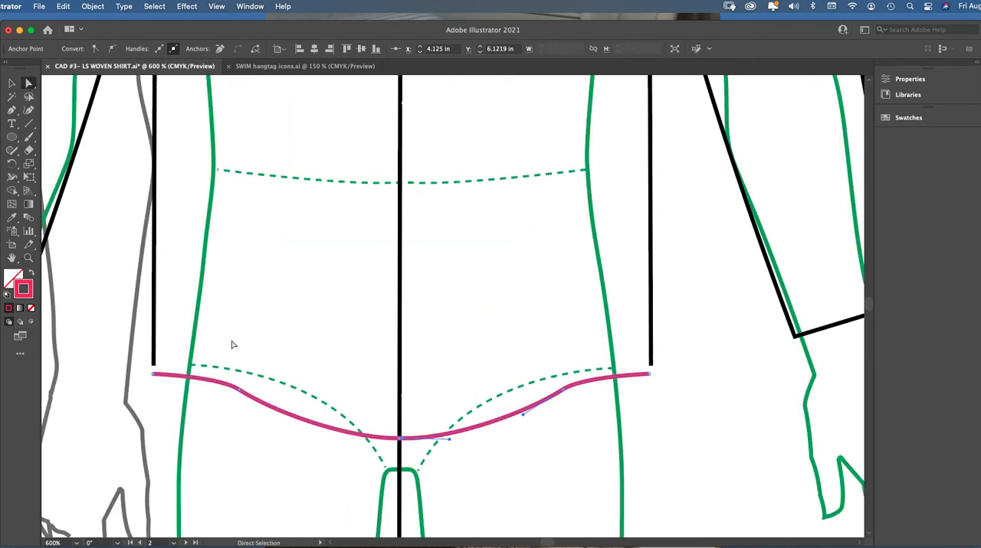
click(11, 82)
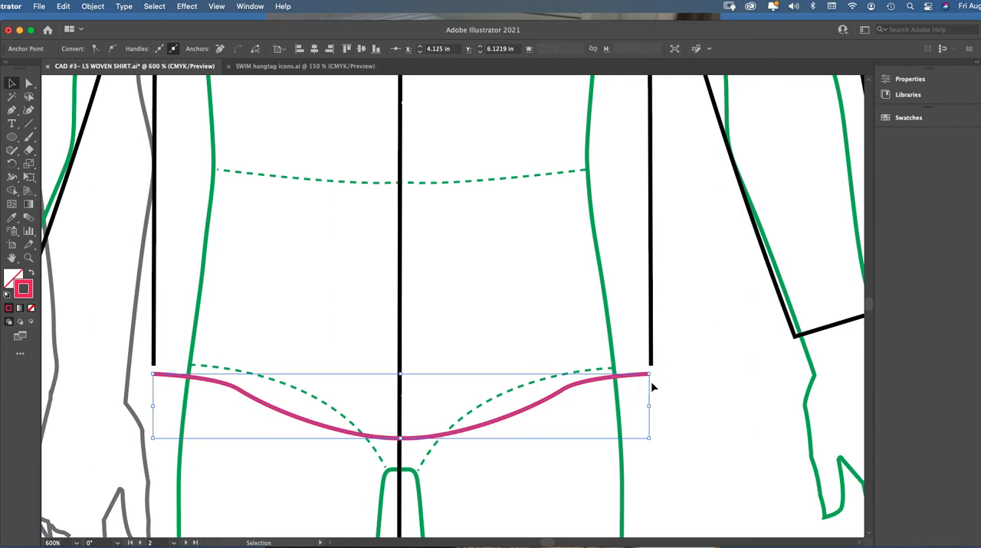
Move the hem's right end anchor in line with the right side seam, at about X 5.0244 in, Y 5.8872 in
key(z)
click(522, 333)
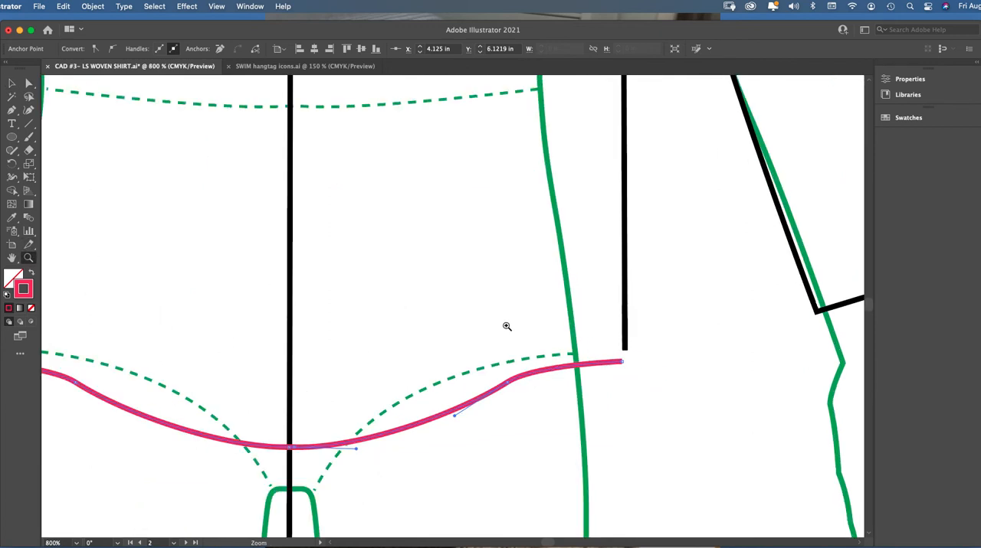
key(v)
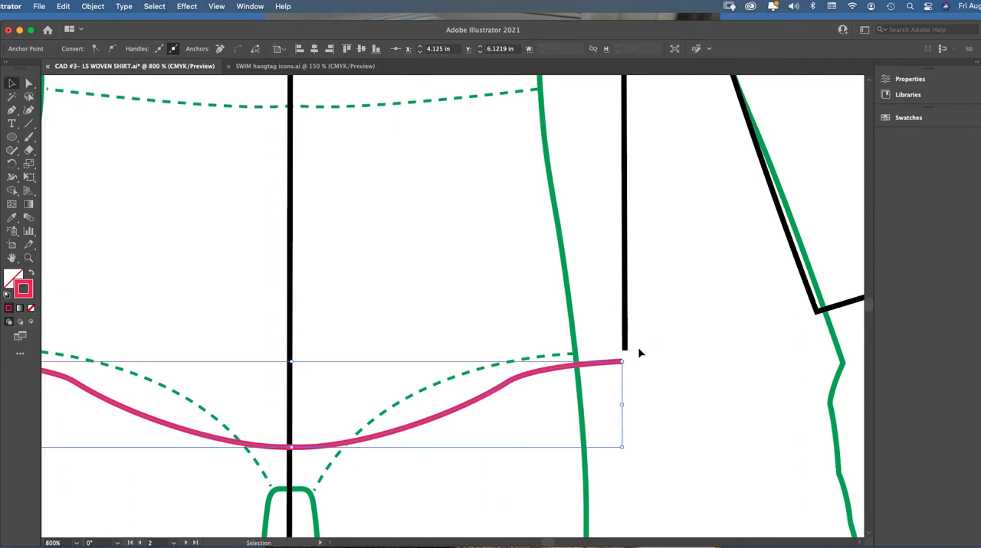
click(626, 370)
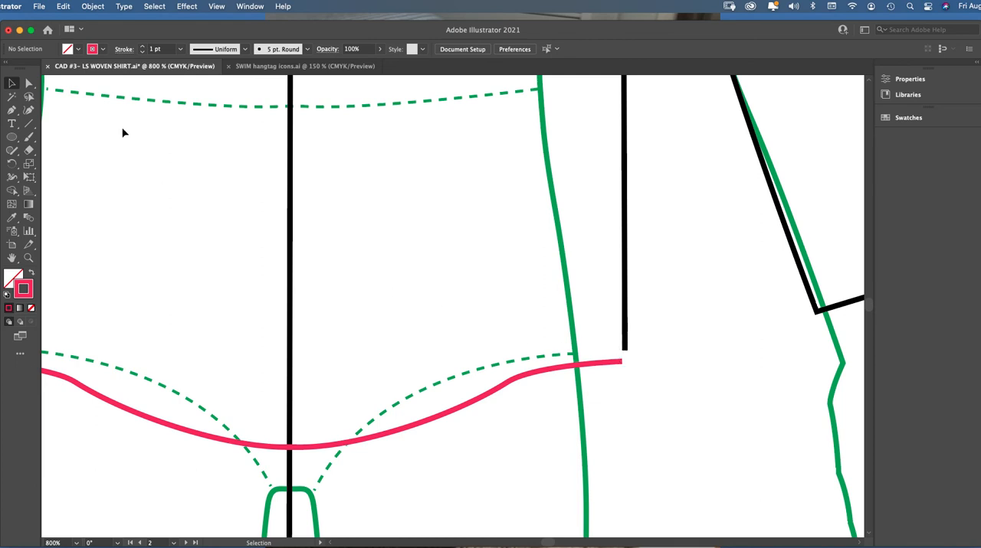
click(28, 82)
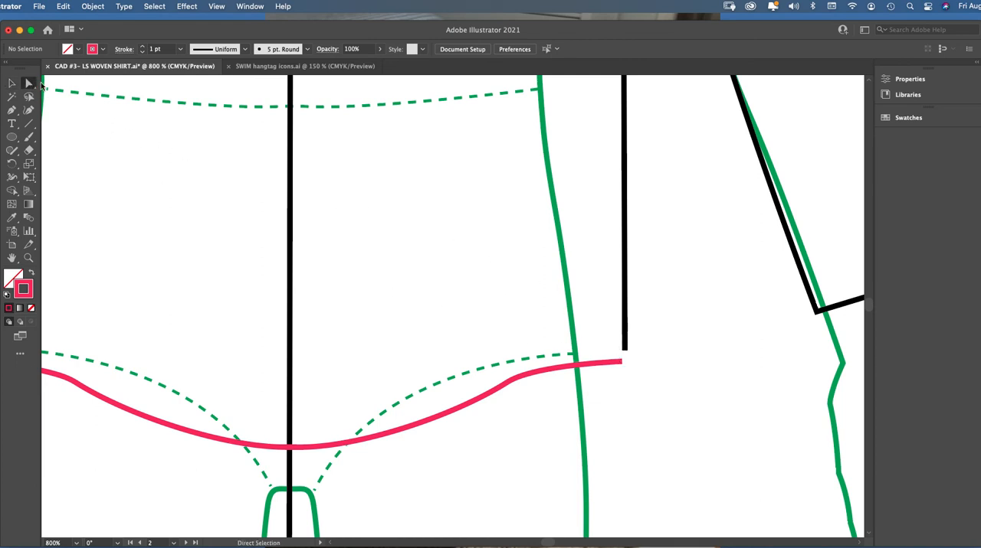
click(622, 363)
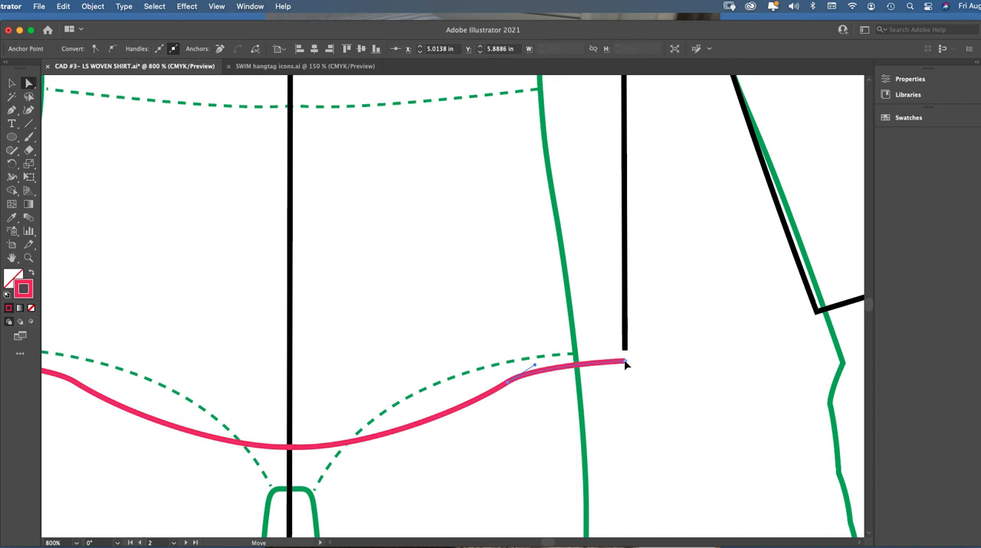
drag(626, 365, 624, 363)
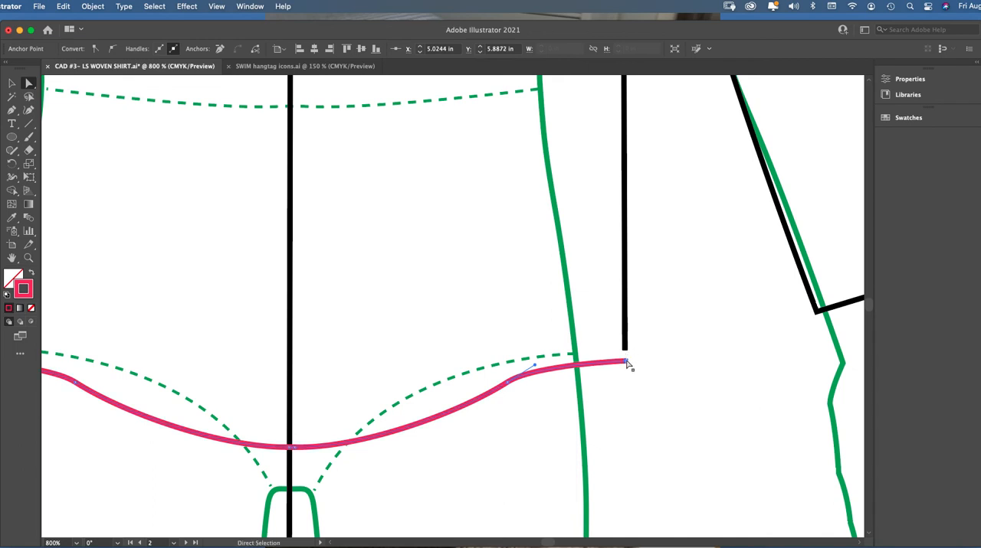
Move the hem's left end anchor in line with the left side seam, at about X 3.2195 in, Y 5.8887 in
scroll(499, 475, left, 10)
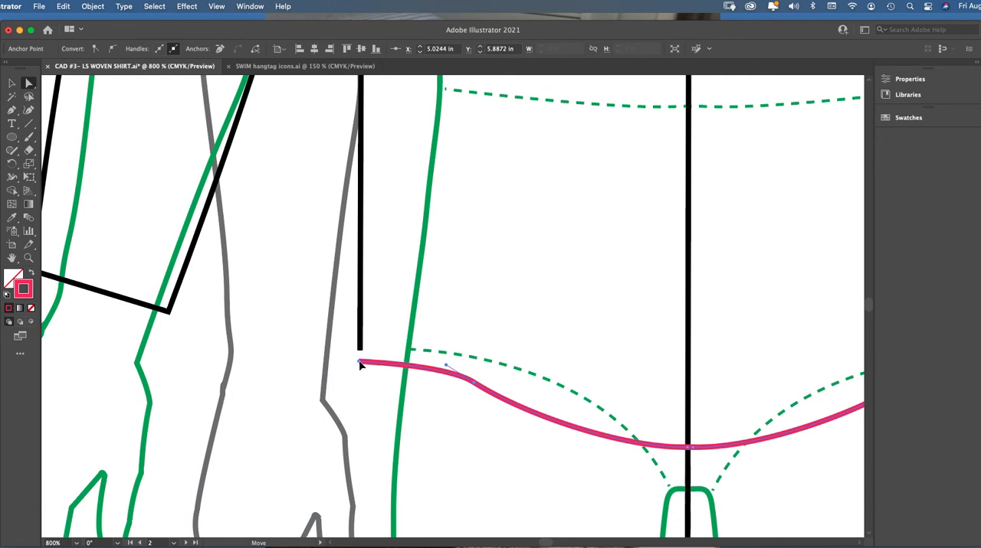
click(360, 361)
key(v)
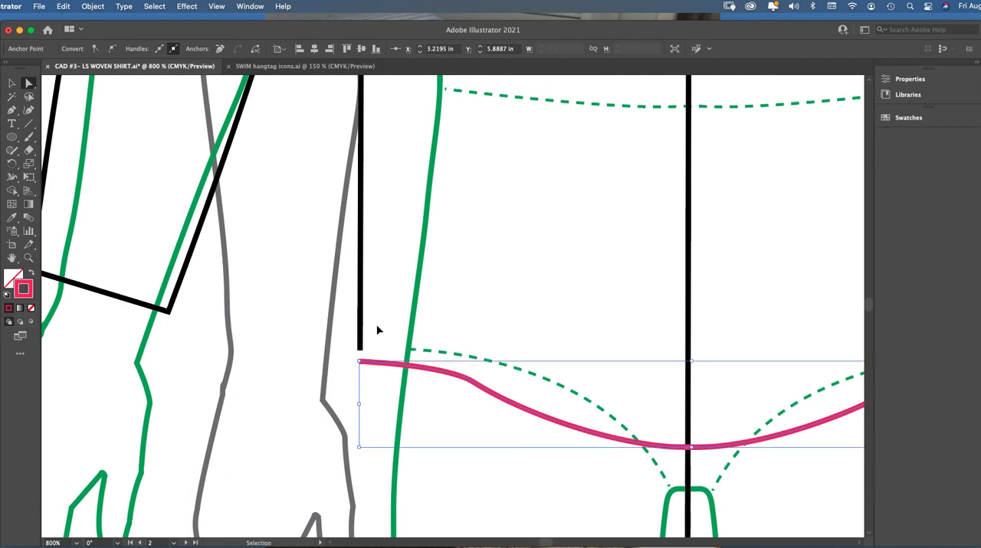
Try joining the left side seam's lower end to the hem's left end, and undo the join
key(super+minus)
key(super+minus)
key(a)
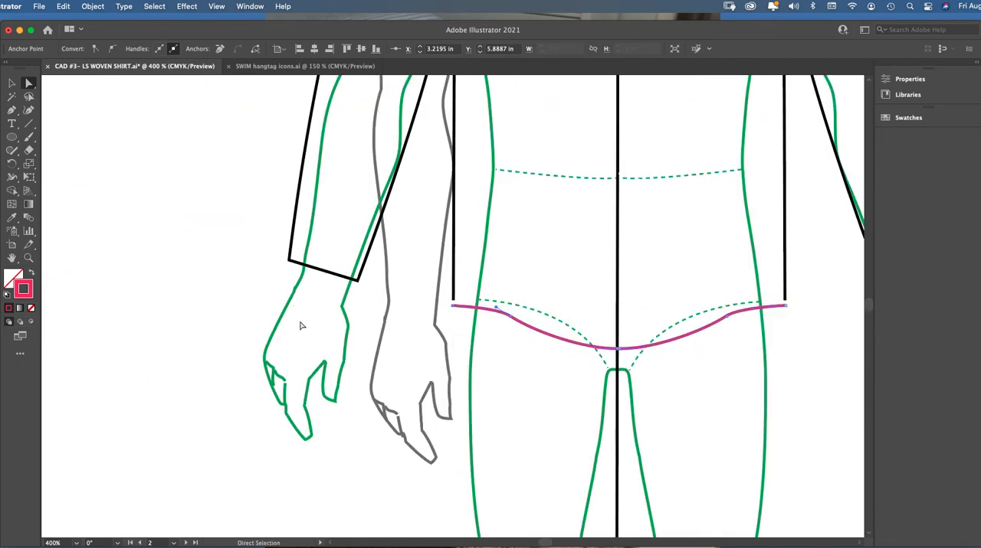
key(z)
click(639, 278)
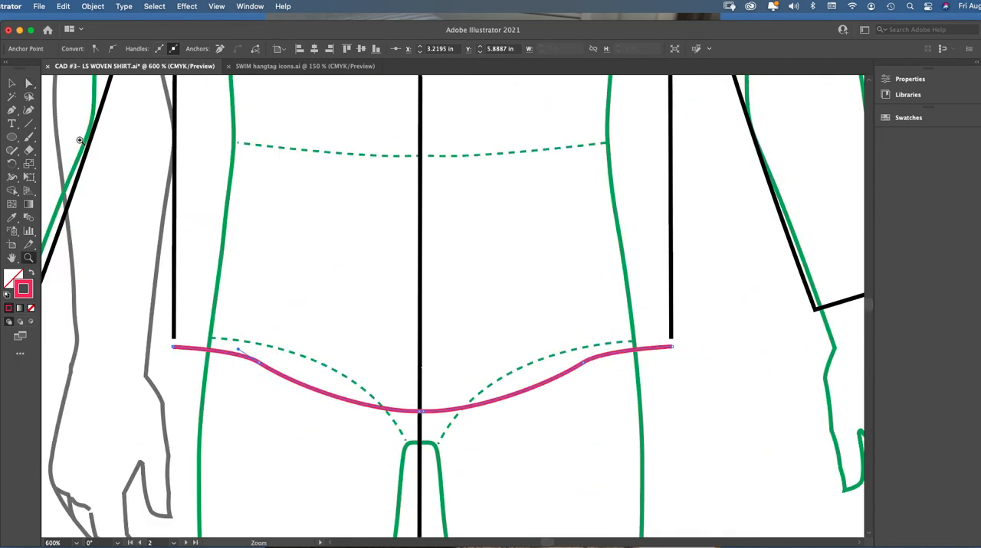
key(a)
click(175, 342)
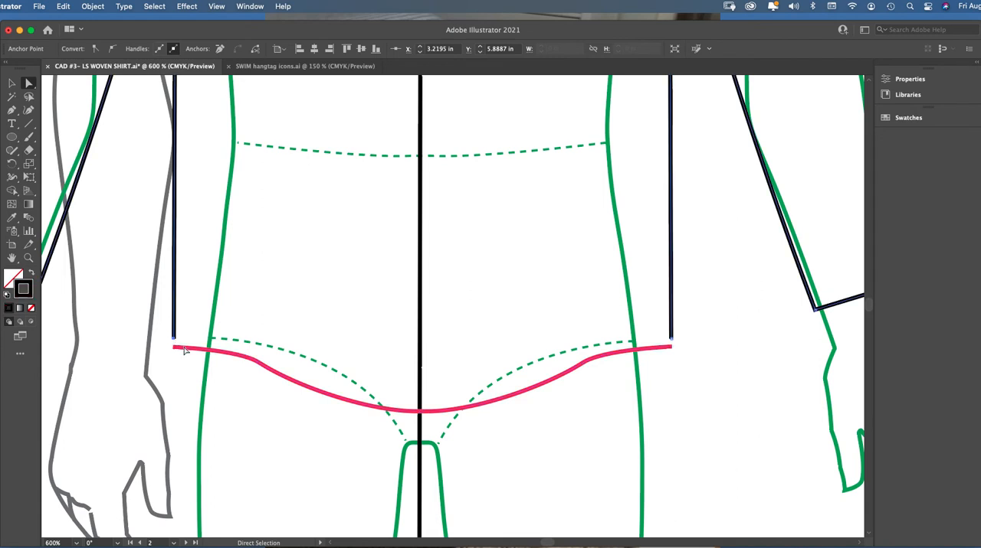
shift+click(182, 350)
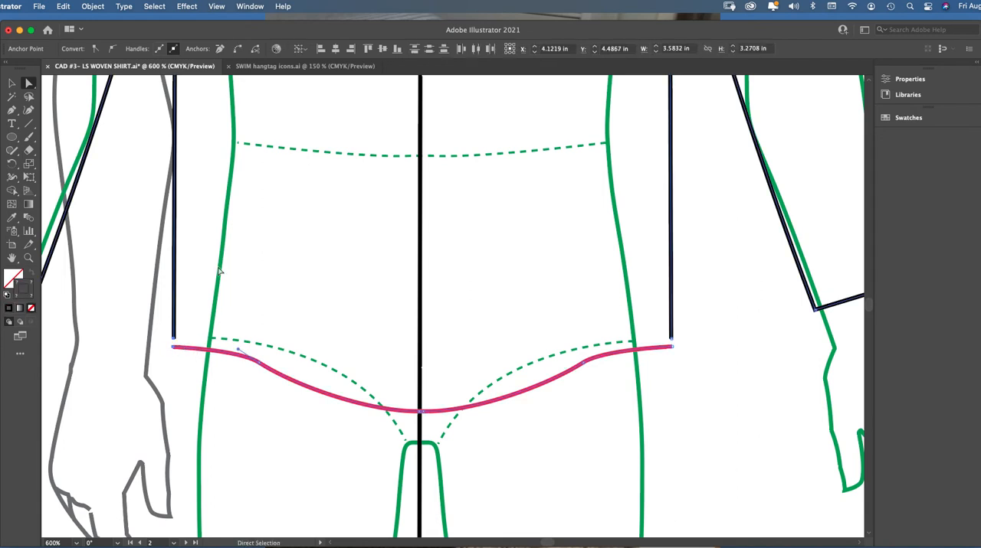
right_click(182, 362)
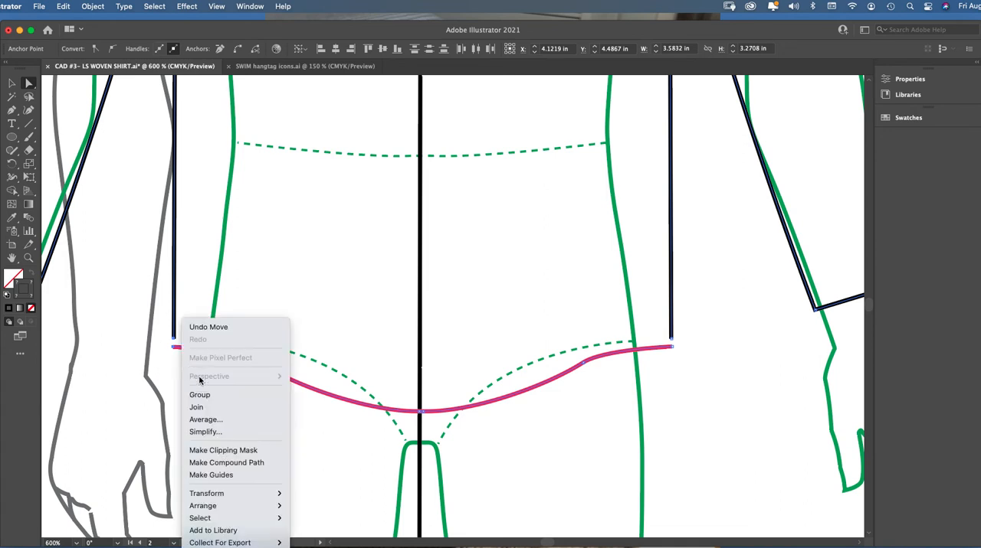
click(221, 406)
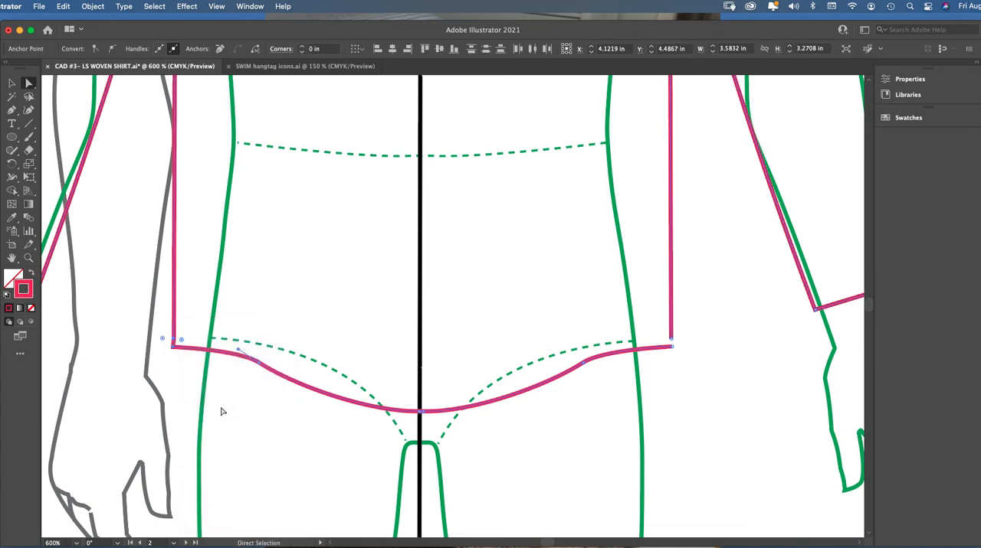
key(ctrl+z)
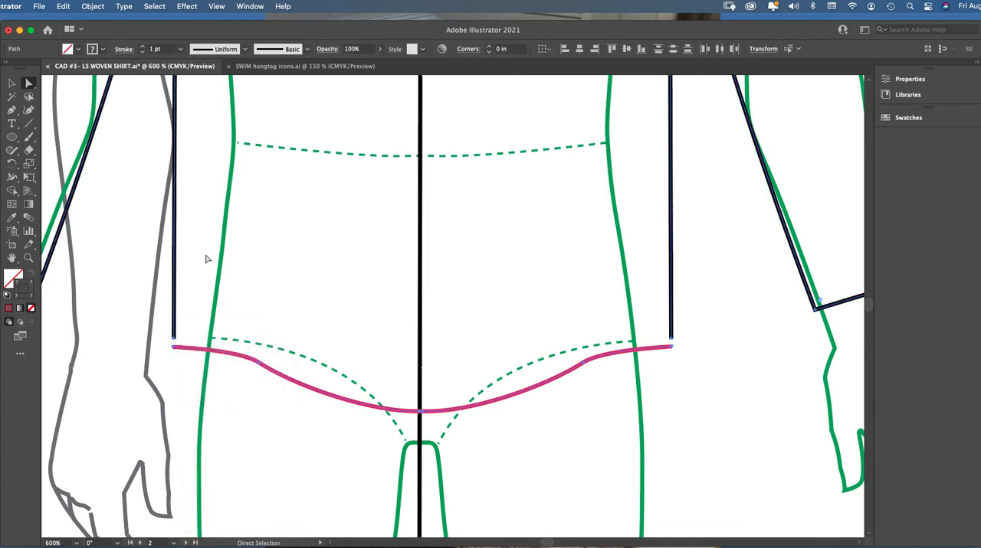
Join the left side seam's bottom anchor and the hem's left end anchor into one path
click(181, 325)
click(173, 348)
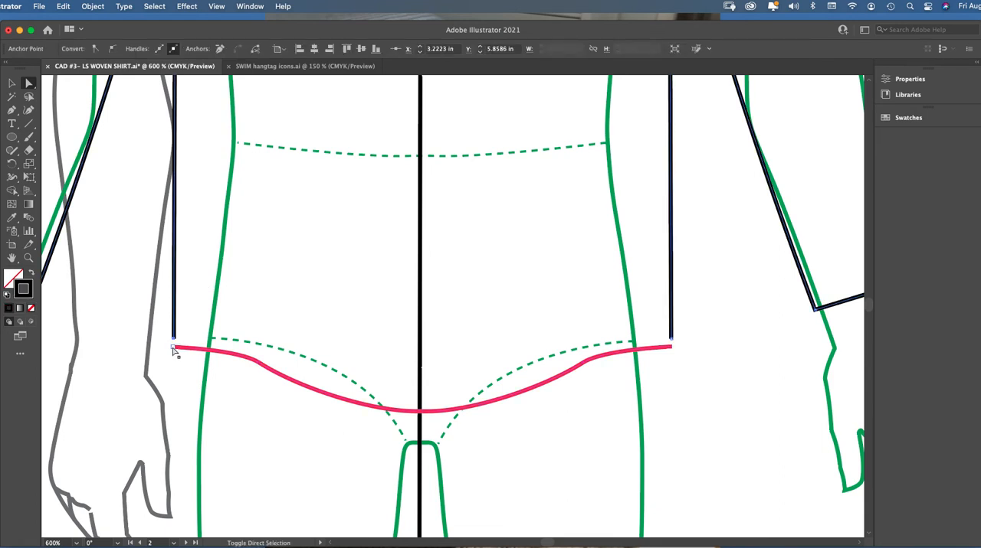
key(ctrl+j)
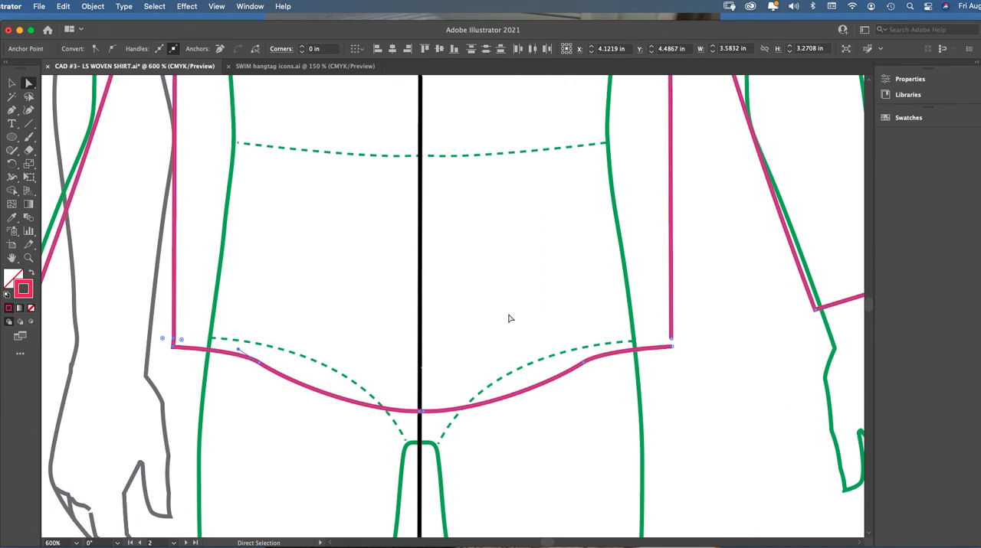
Join the right side seam's bottom anchor to the hem's right end anchor to close the body outline
click(689, 341)
click(672, 339)
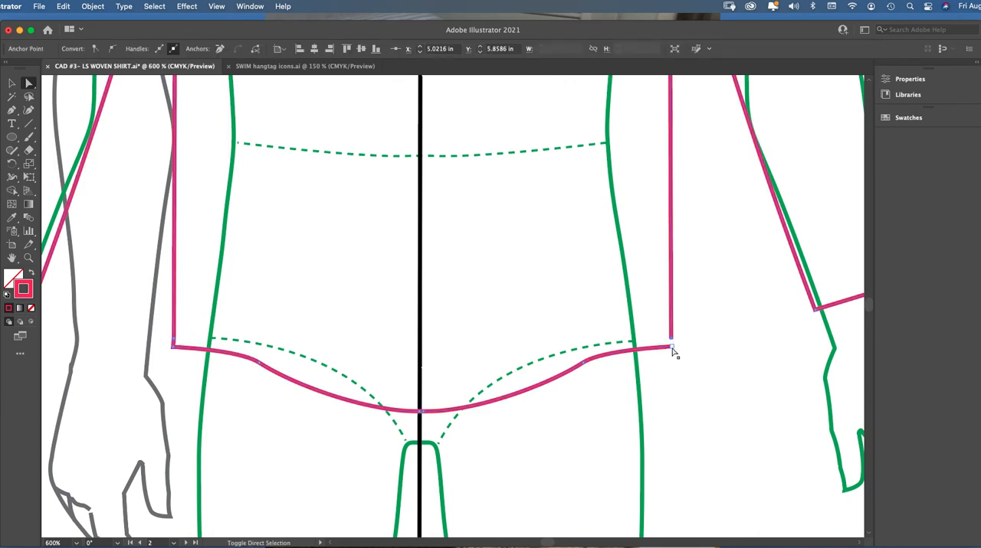
shift+click(672, 348)
key(ctrl+j)
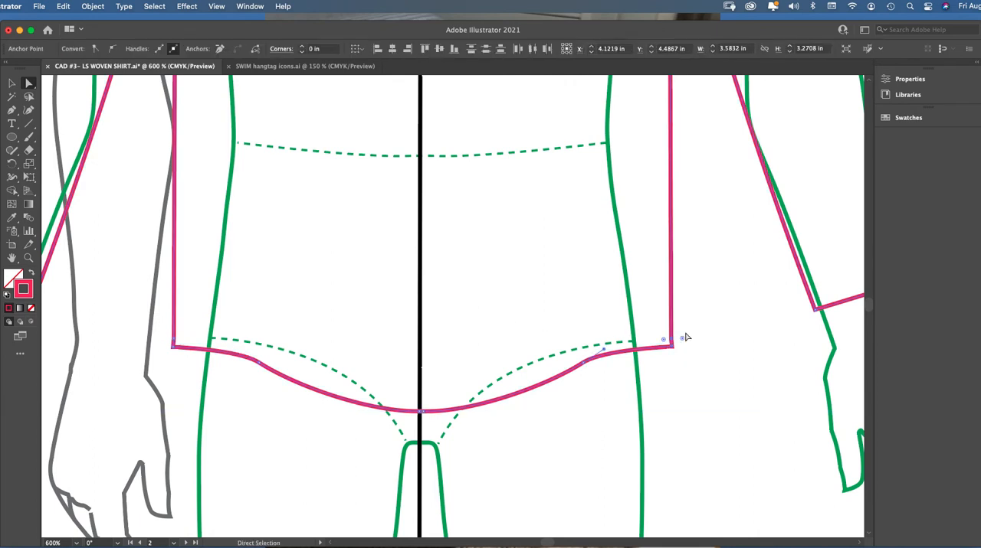
Change the joined shirt outline's stroke color to black and deselect it
click(741, 360)
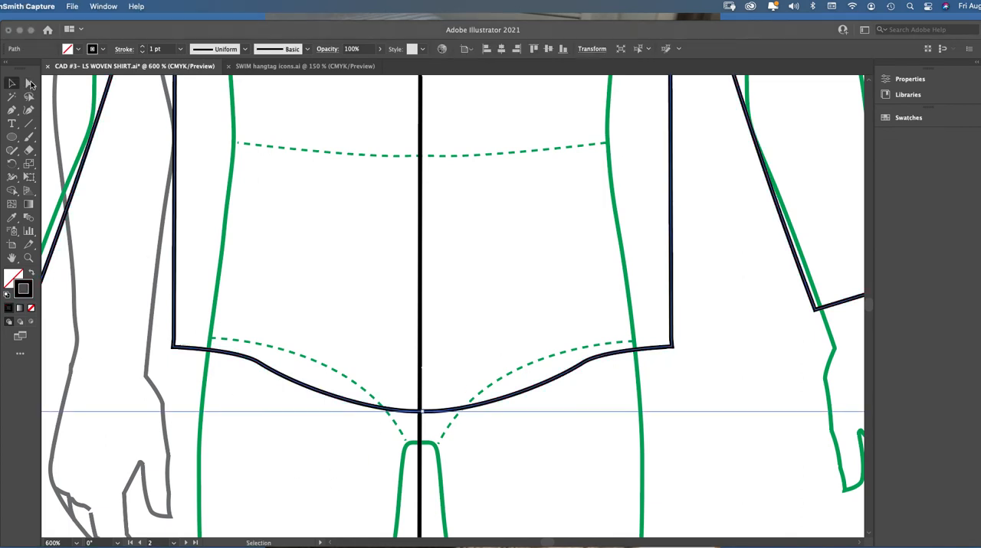
click(197, 306)
click(194, 360)
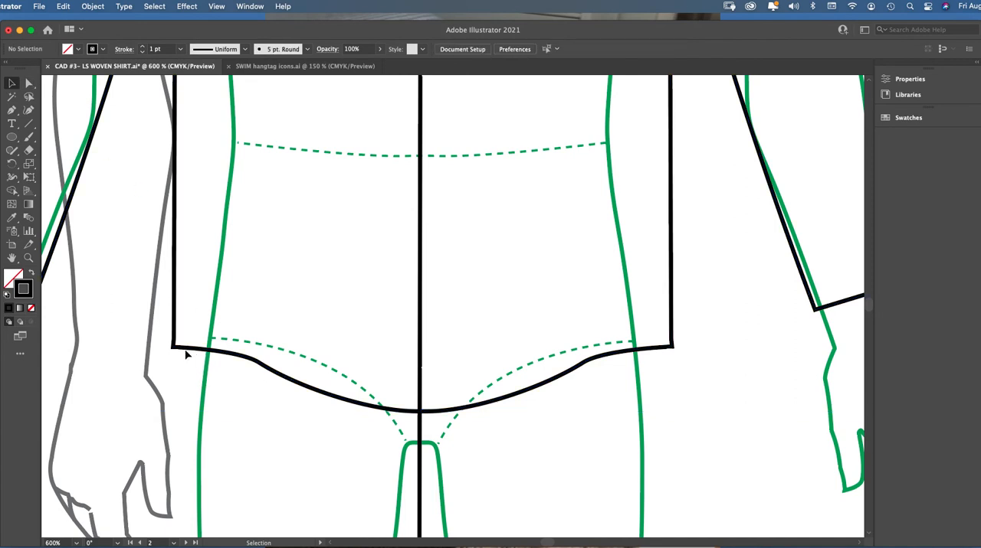
Straighten the left hem corner under the side seam by moving its anchor to X 3.2218 in, Y 5.8879 in
click(28, 258)
click(350, 293)
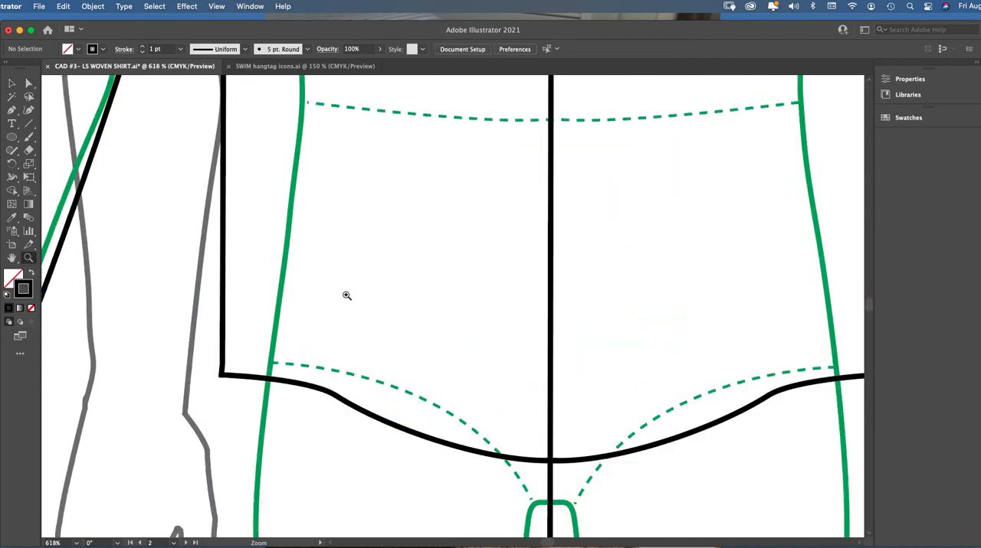
click(29, 82)
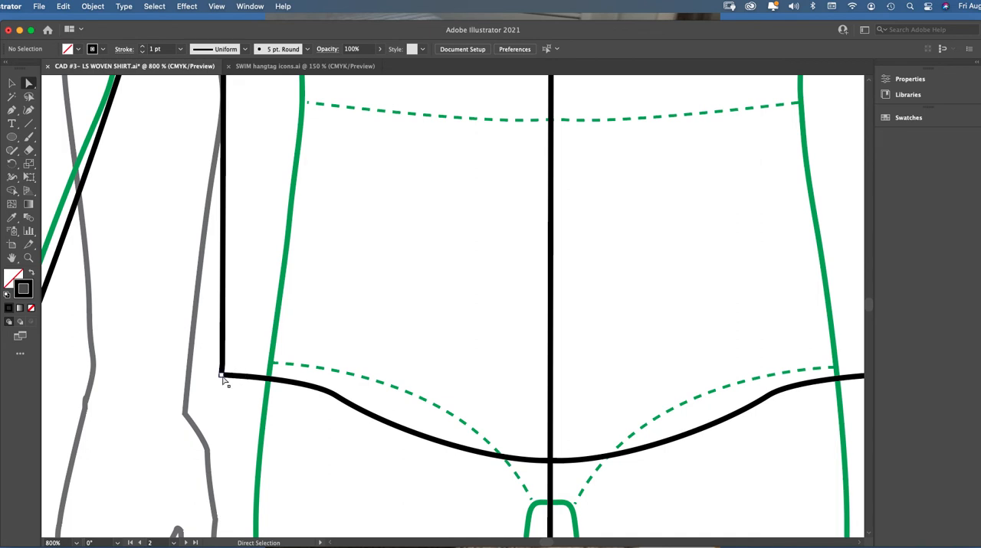
click(29, 257)
click(367, 336)
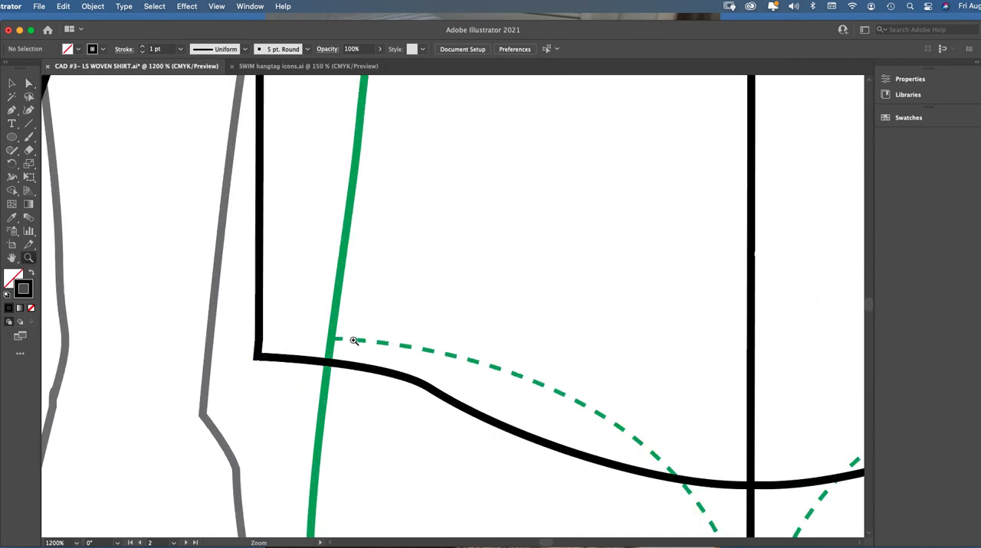
click(366, 339)
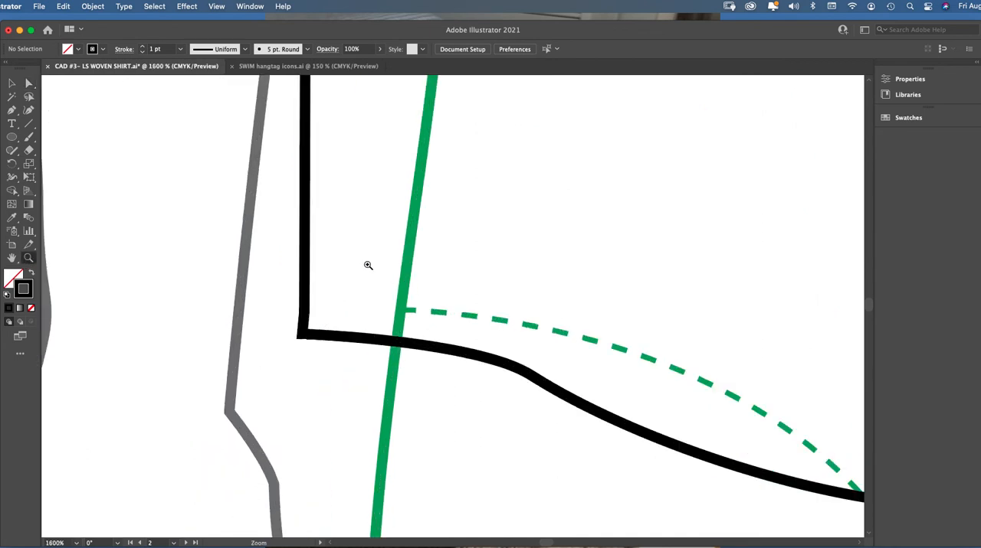
click(28, 83)
mouse_move(305, 336)
mouse_down()
mouse_move(295, 337)
mouse_move(304, 333)
mouse_up()
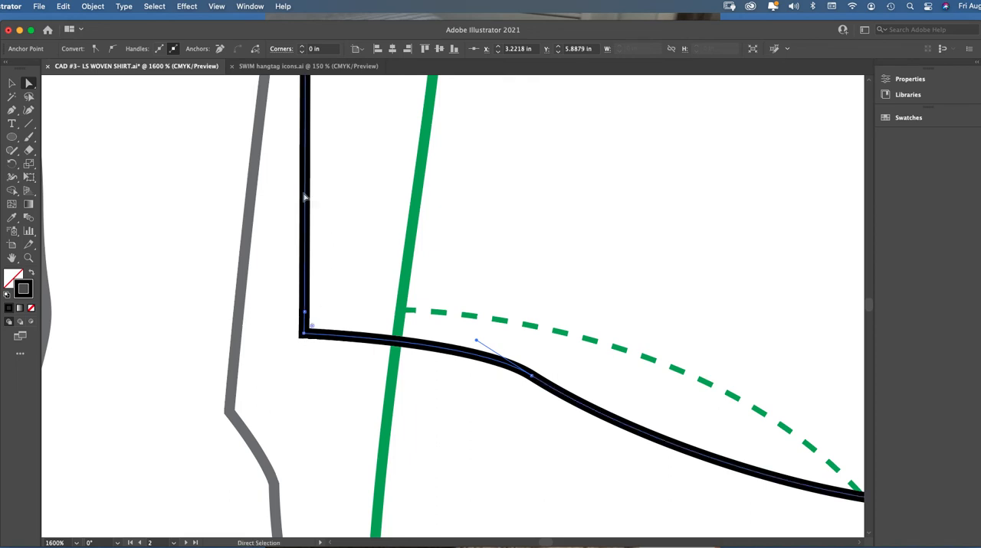
click(305, 311)
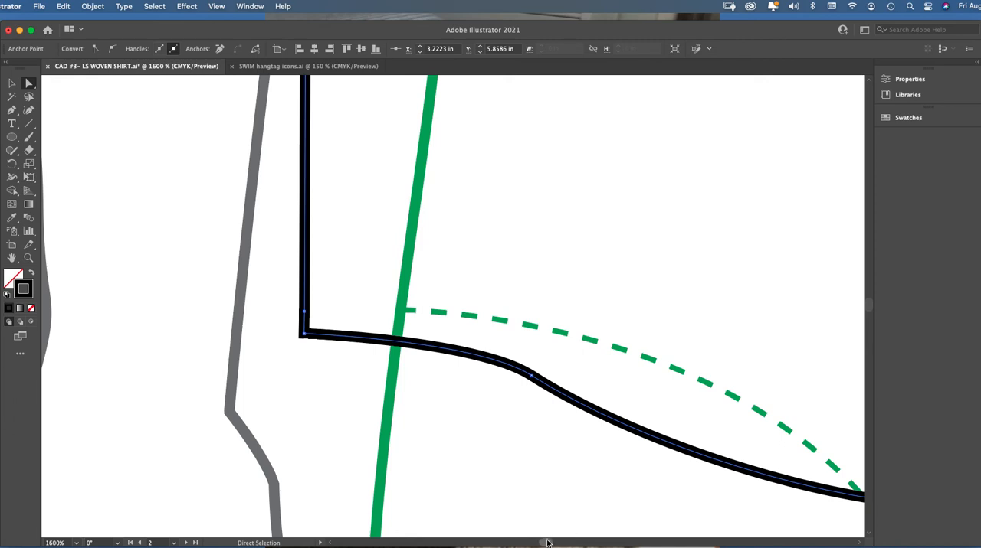
Straighten the right hem corner under the side seam by moving its anchor to X 5.0221 in, Y 5.8879 in
drag(546, 543, 550, 543)
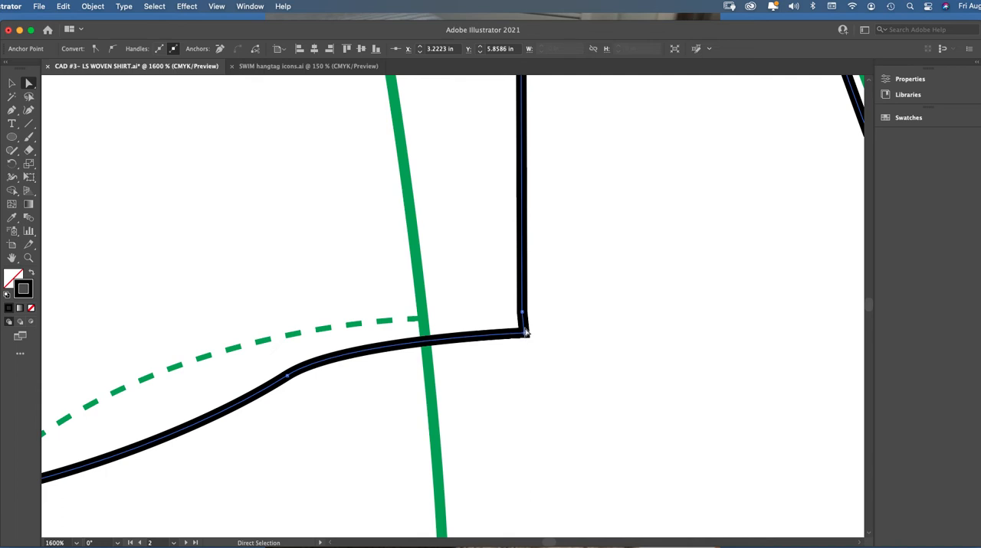
mouse_move(524, 335)
mouse_down()
mouse_move(514, 334)
mouse_move(533, 338)
mouse_move(523, 337)
mouse_up()
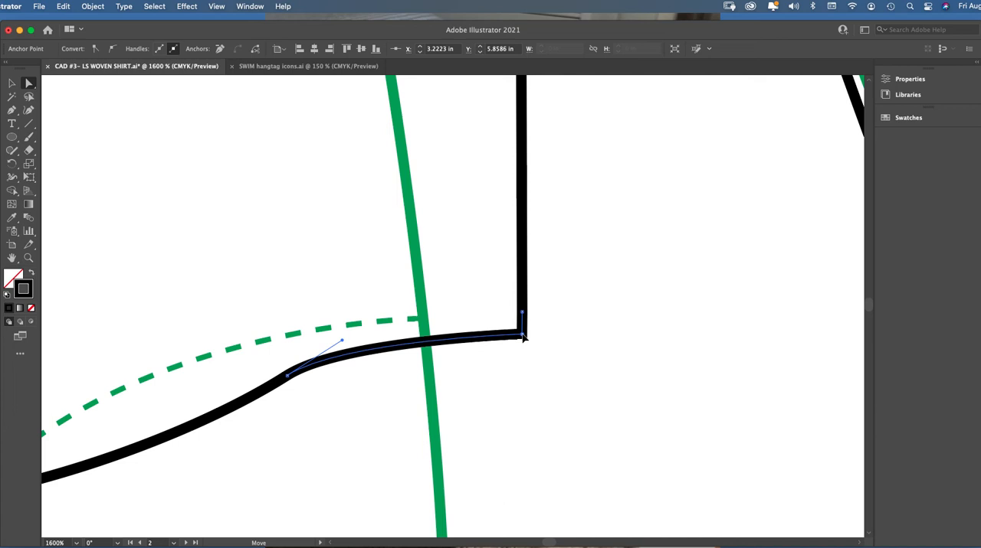
drag(524, 338, 523, 336)
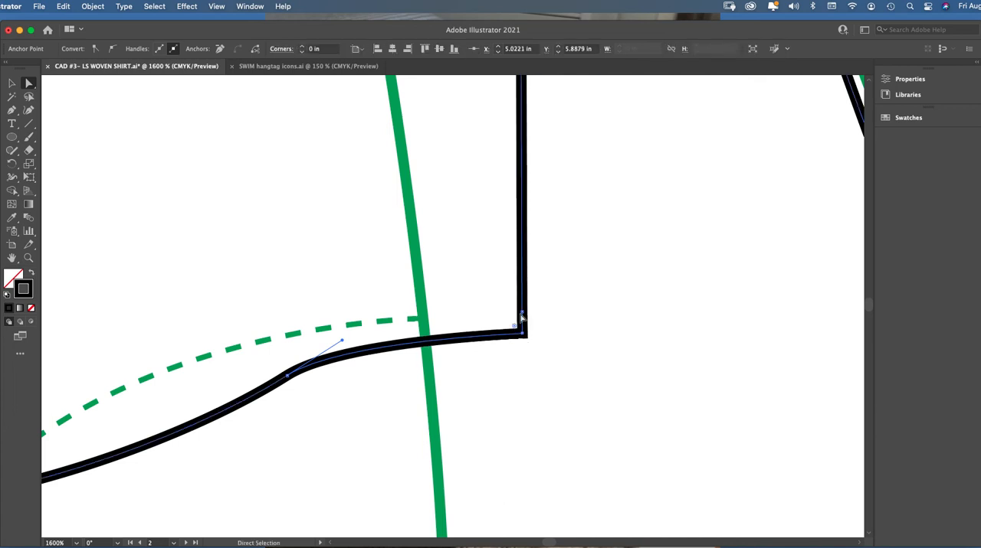
Examine the reference shirt with the joined bottom hem and the center-front placket rectangle on the following reference shirt
key(super+minus)
key(super+minus)
key(super+minus)
key(super+minus)
key(super+minus)
key(super+minus)
key(super+minus)
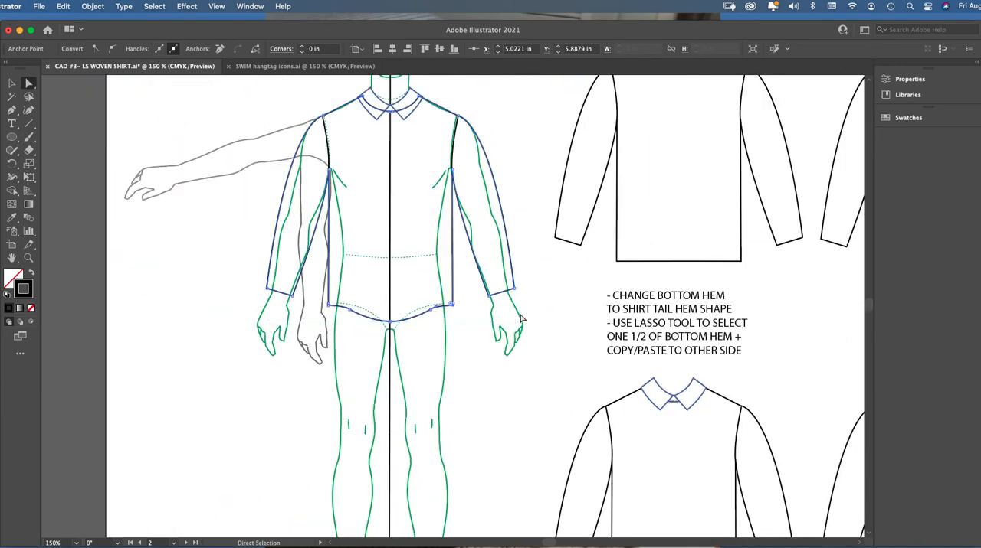
click(12, 83)
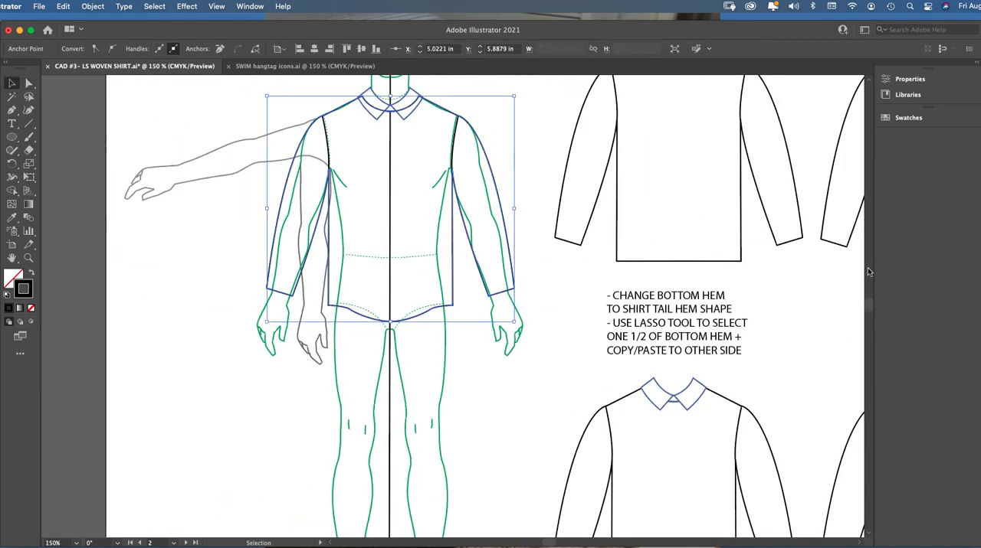
scroll(868, 303, down, 6)
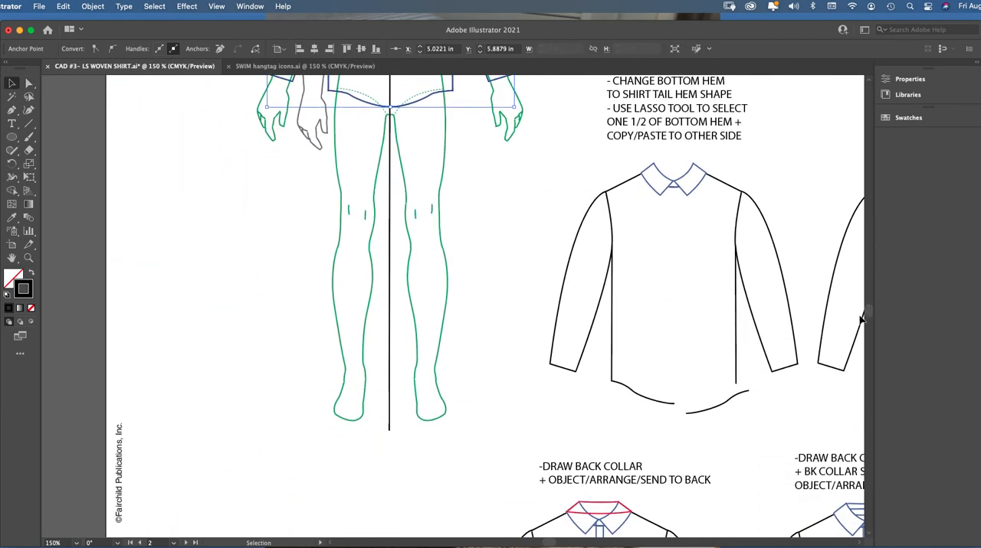
drag(549, 543, 565, 543)
mouse_move(326, 159)
mouse_down()
mouse_move(450, 269)
mouse_move(540, 412)
mouse_move(532, 410)
mouse_up()
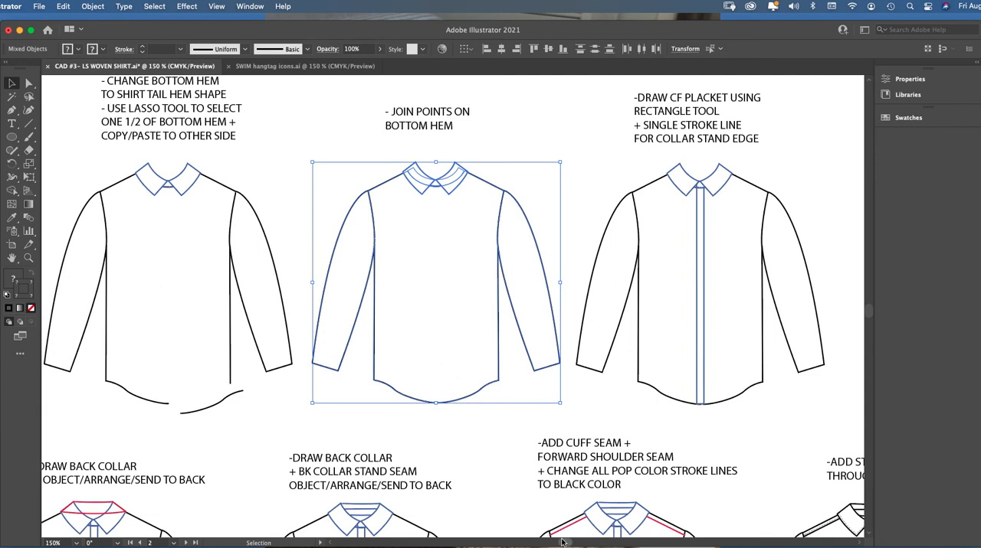
scroll(567, 544, right, 5)
scroll(567, 544, right, 3)
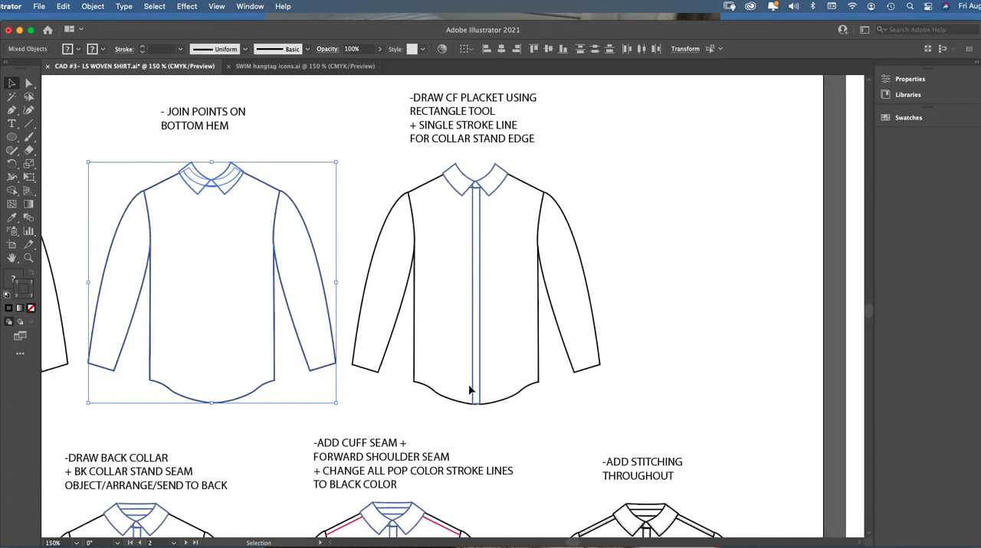
click(480, 235)
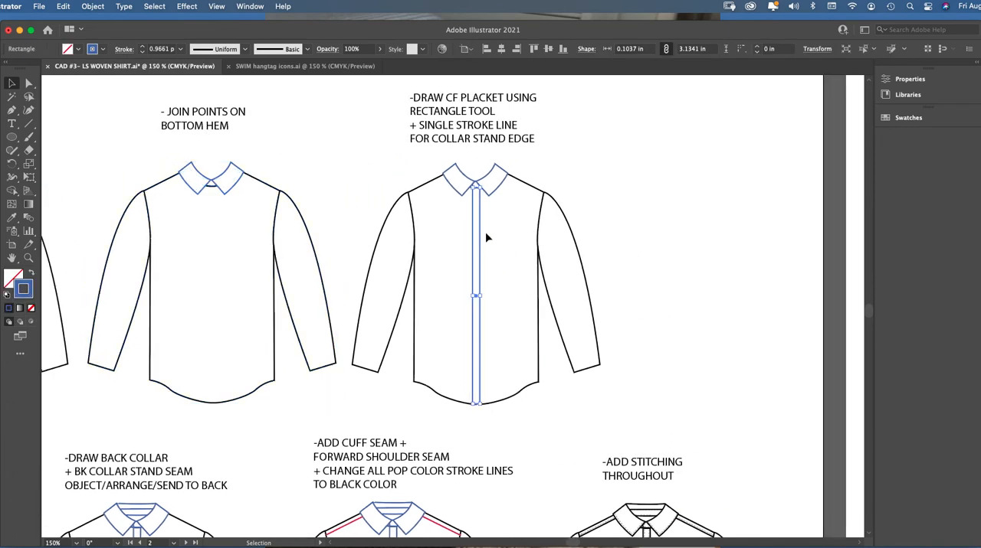
Move the blue placket rectangle and the small collar stand stroke off the reference shirt into the blank space beside it
drag(481, 240, 657, 241)
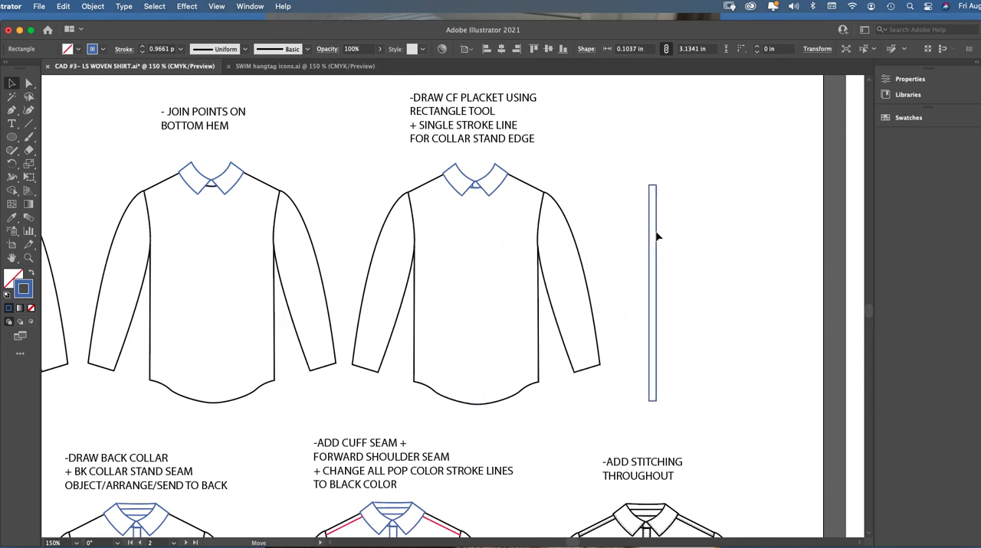
click(473, 189)
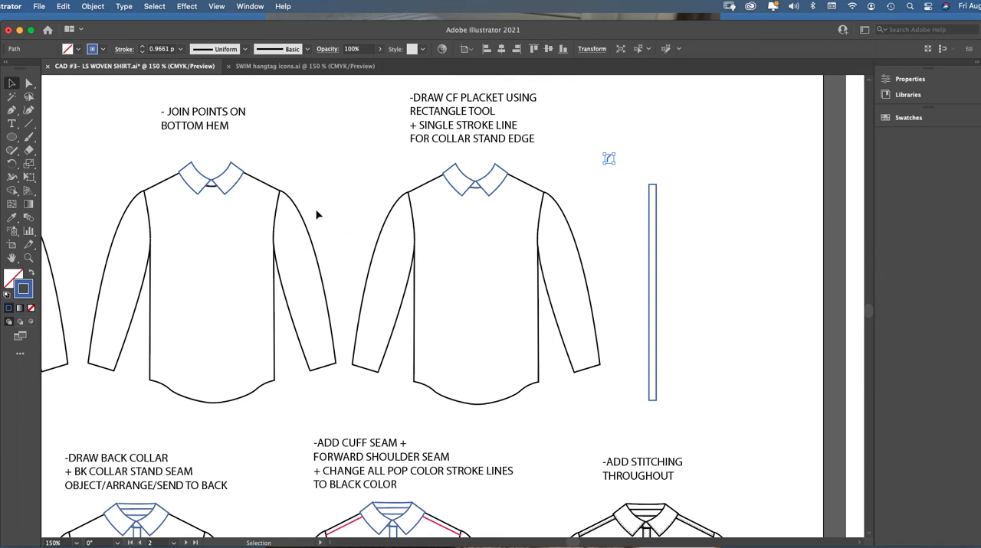
Set the stroke color to red and draw a center-front placket rectangle about 0.10 × 3.15 in from the collar stand to the hem
click(29, 259)
click(554, 253)
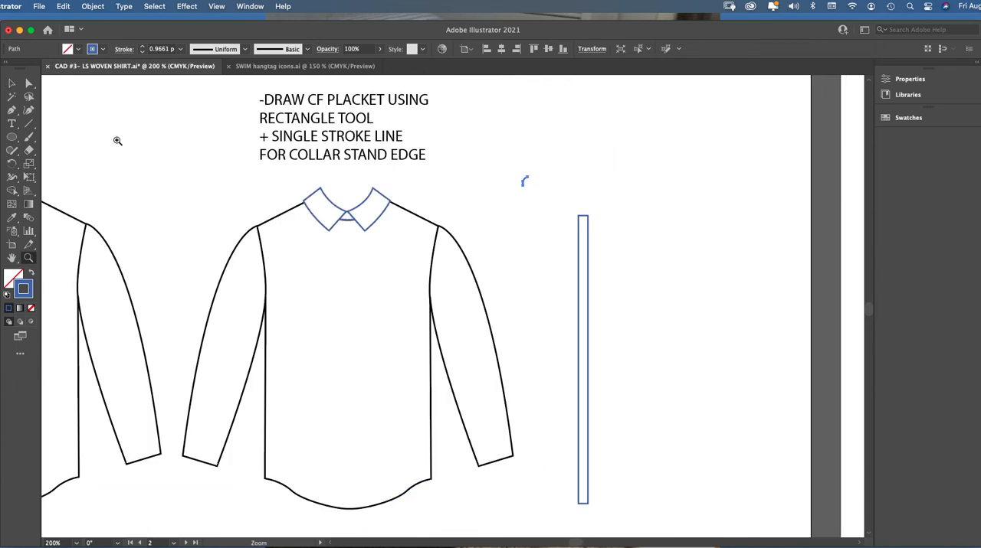
click(19, 137)
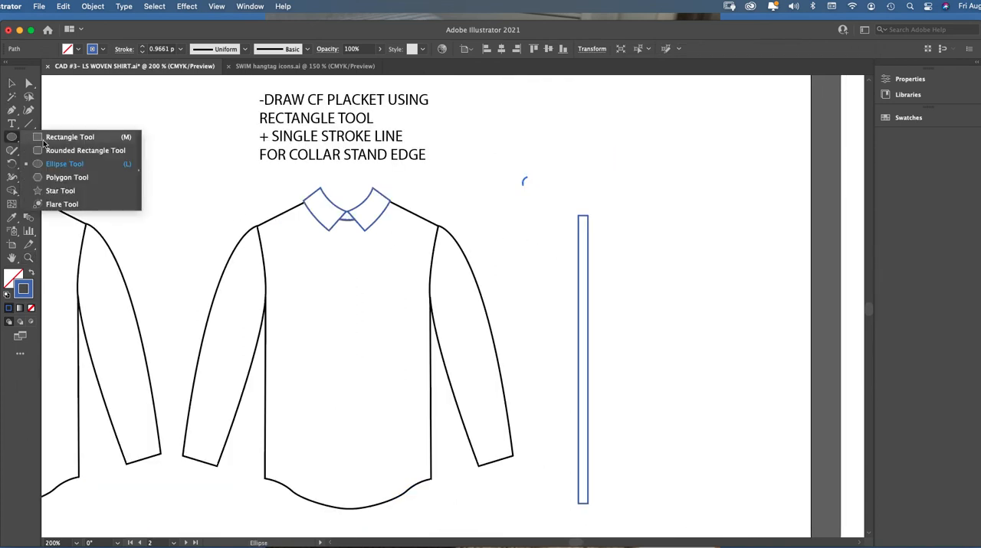
click(46, 138)
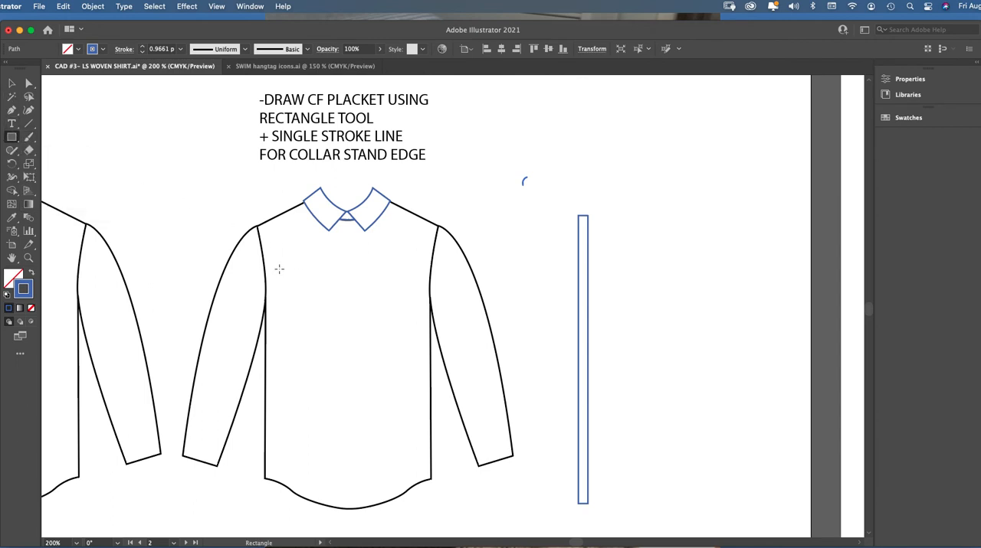
double_click(25, 290)
click(688, 164)
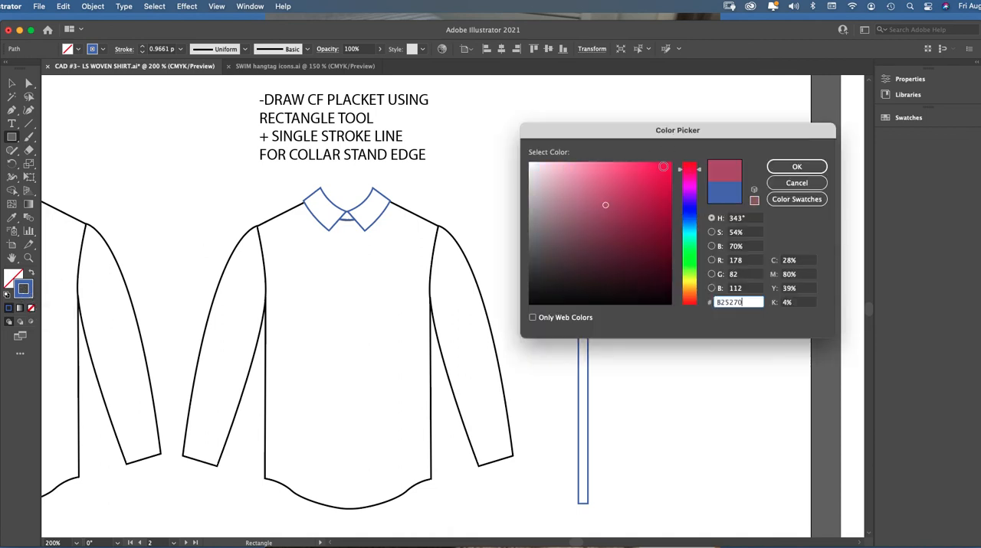
click(795, 167)
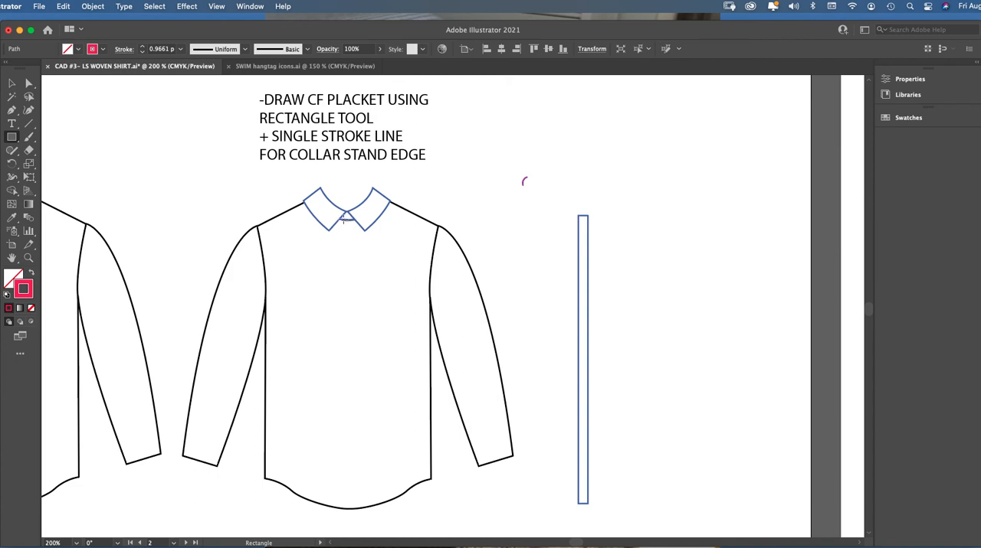
drag(343, 219, 352, 511)
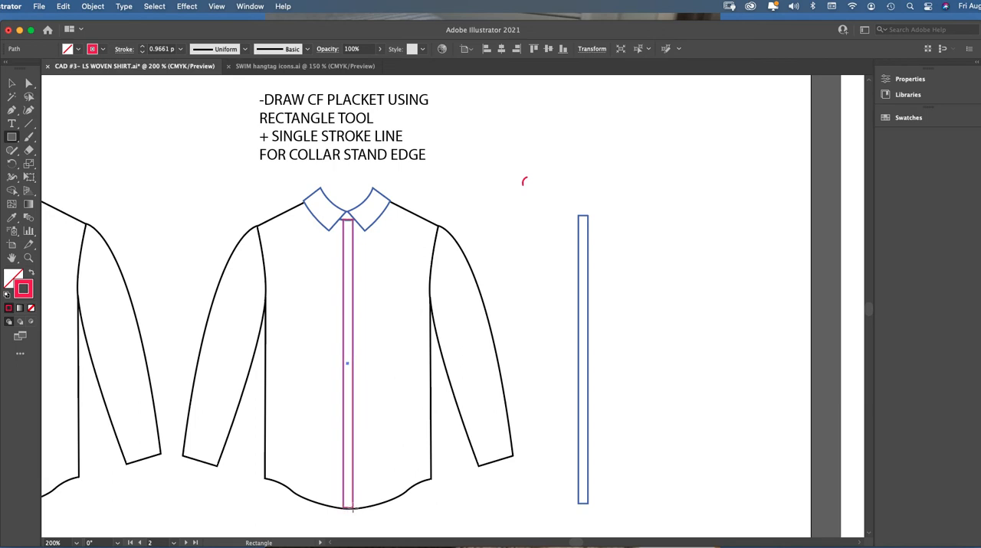
drag(353, 510, 355, 512)
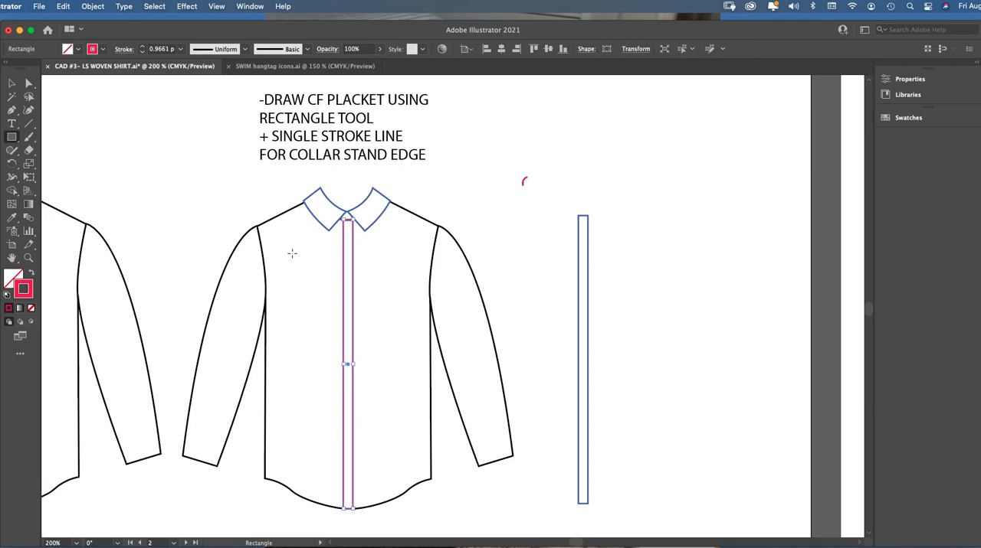
Center the red placket rectangle under the collar opening, with its top edge meeting the collar stand line
click(11, 83)
click(29, 258)
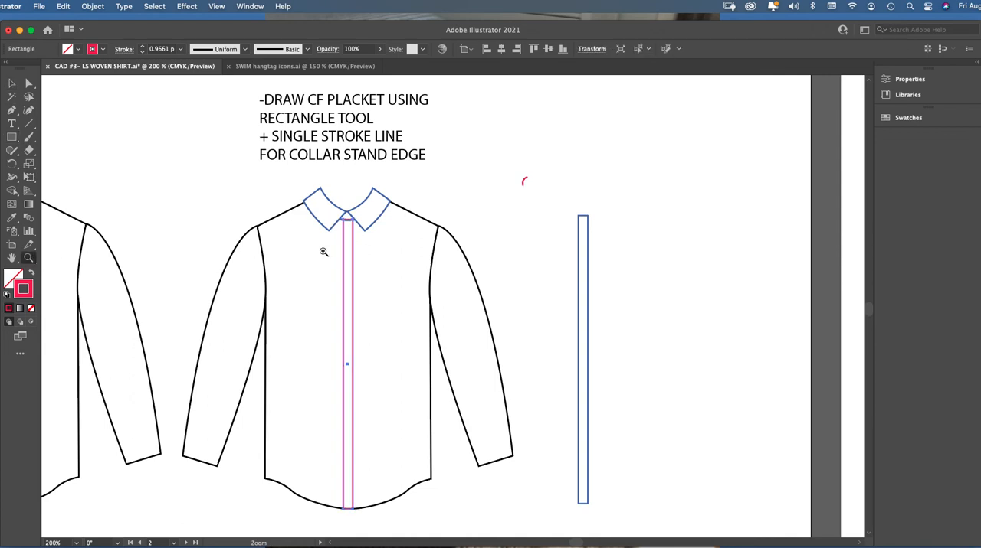
click(409, 320)
click(11, 82)
click(110, 103)
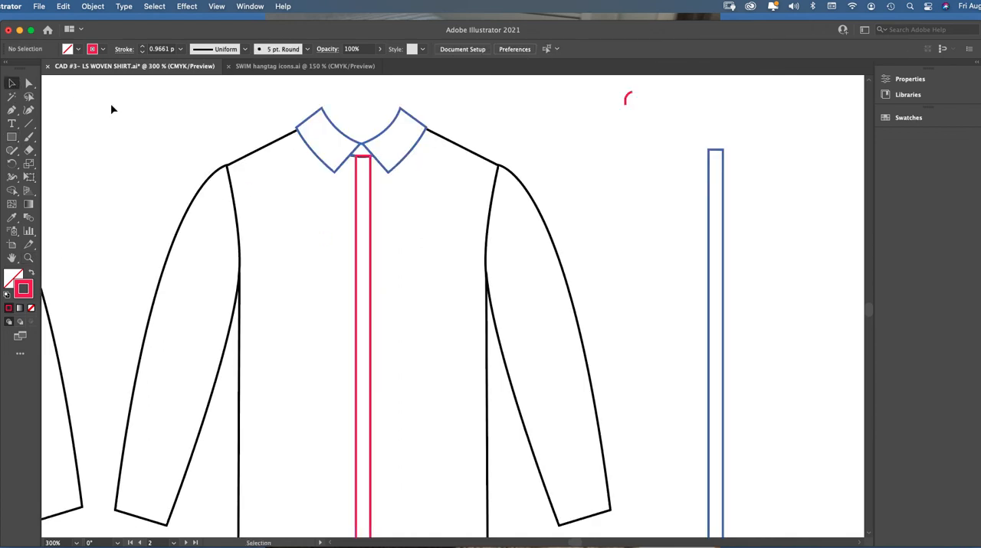
mouse_move(363, 160)
mouse_down()
mouse_move(361, 171)
mouse_move(359, 159)
mouse_up()
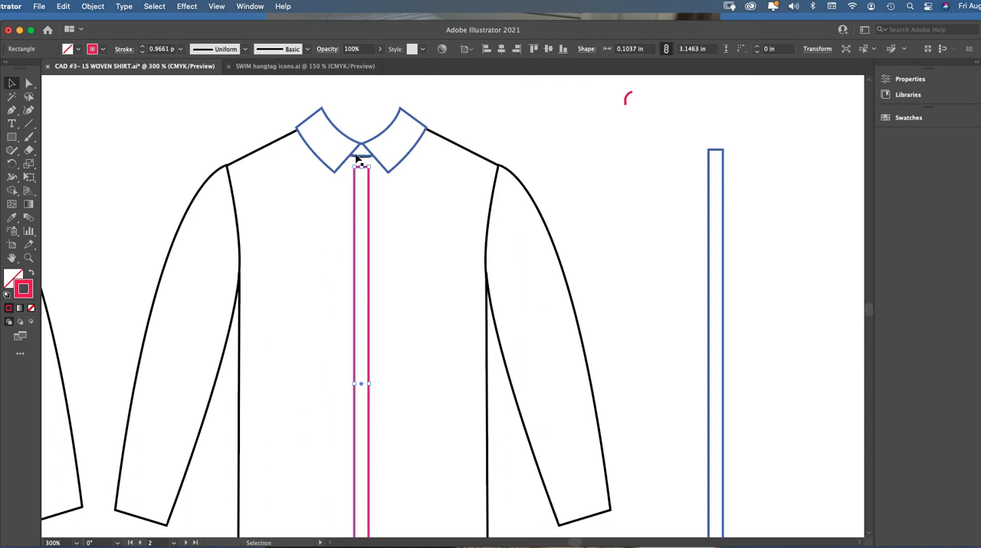
click(505, 129)
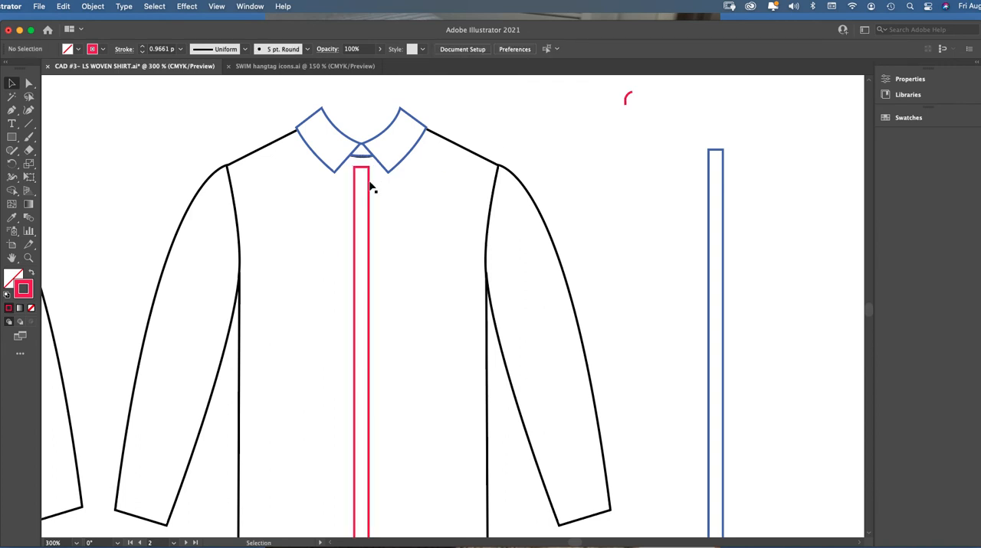
drag(369, 184, 369, 175)
Shorten the red placket to 3.14 in high so its lower edge meets the hem curve, and deselect it
scroll(866, 308, down, 5)
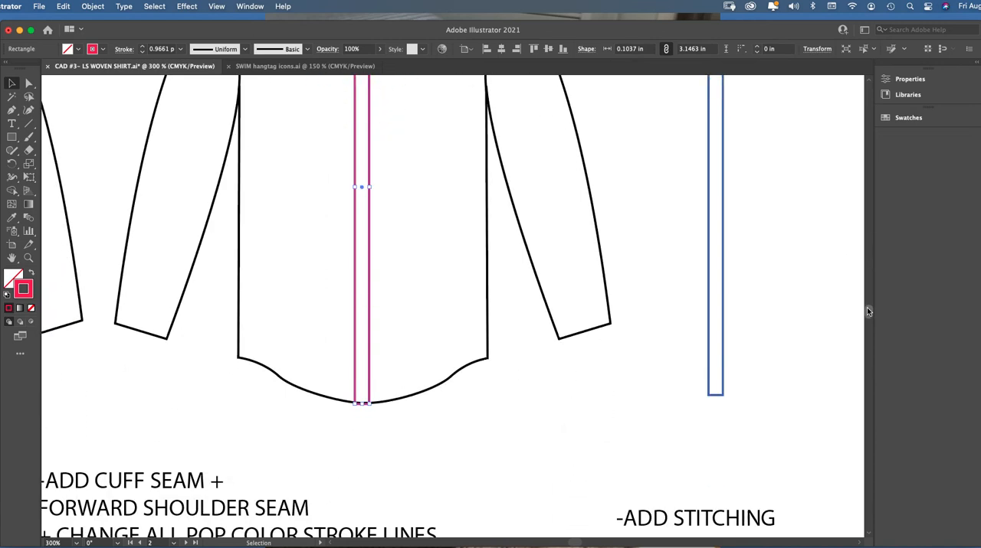
click(377, 416)
click(362, 410)
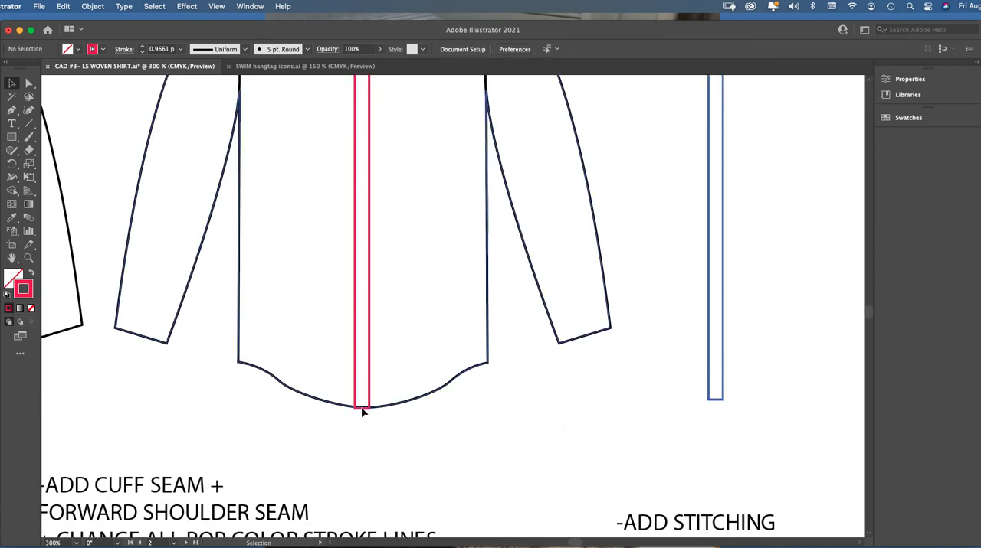
click(366, 416)
click(369, 408)
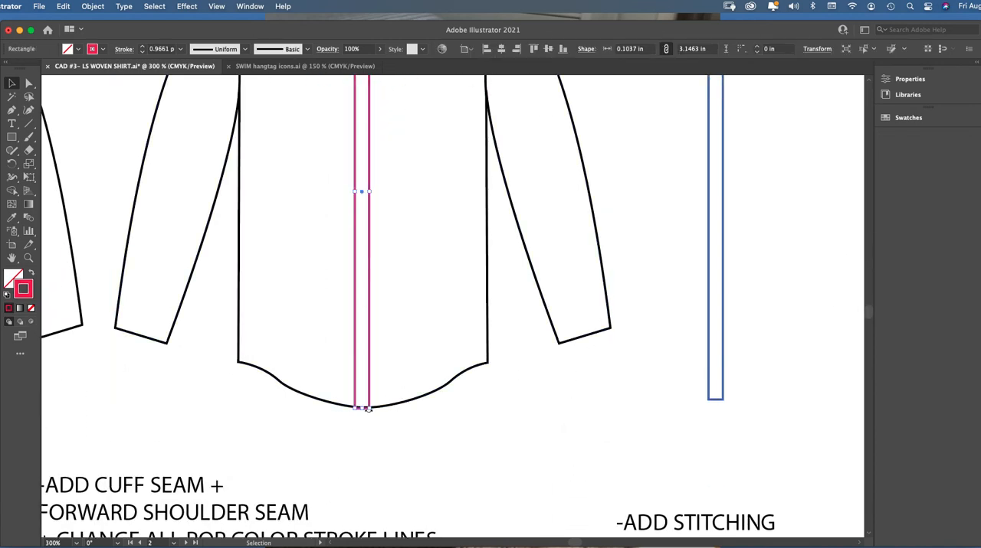
drag(363, 411, 364, 408)
scroll(868, 314, up, 5)
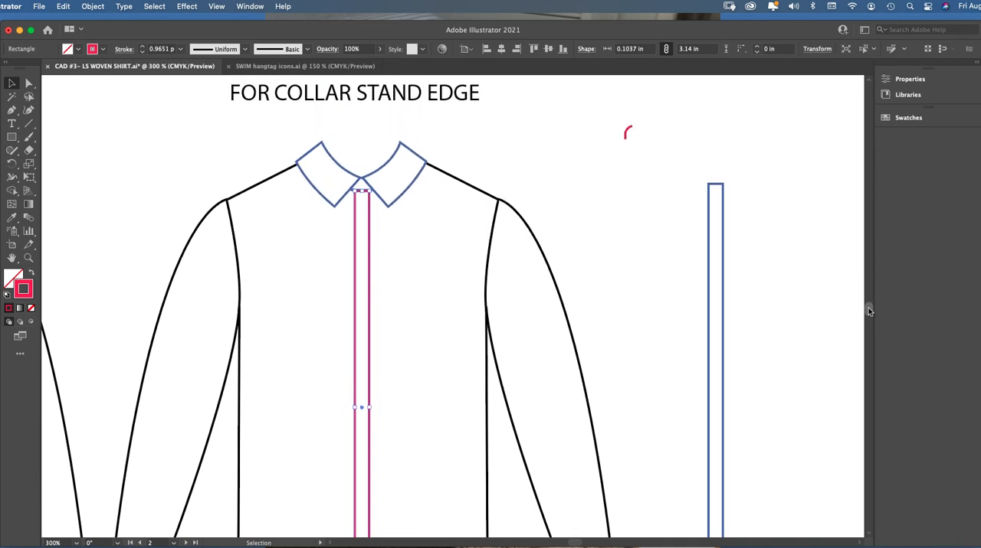
scroll(867, 307, up, 1)
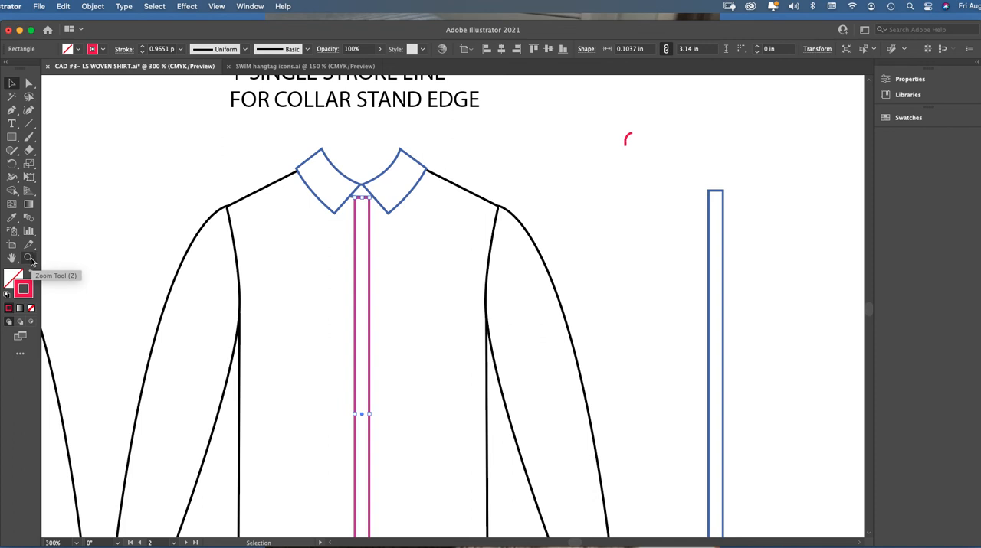
scroll(632, 220, down, 1)
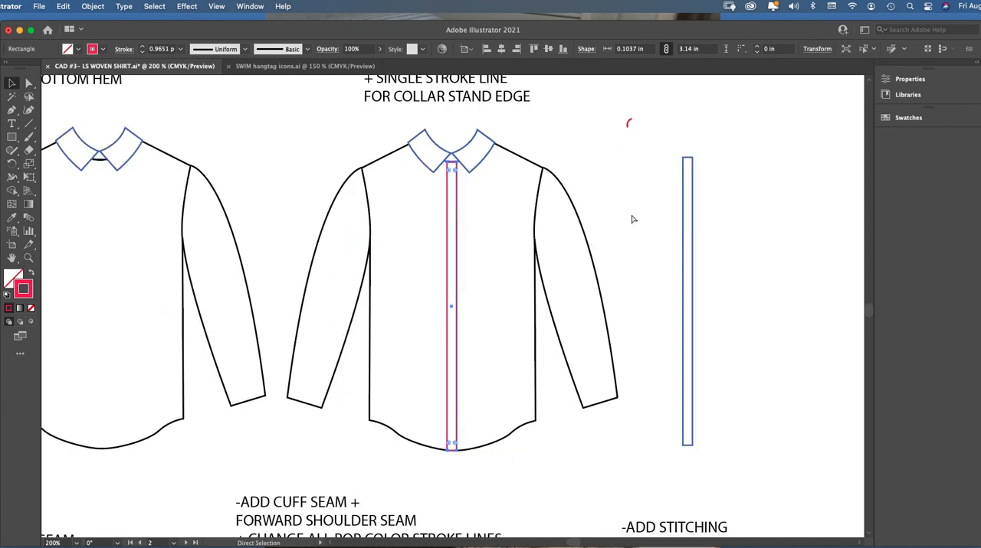
click(620, 201)
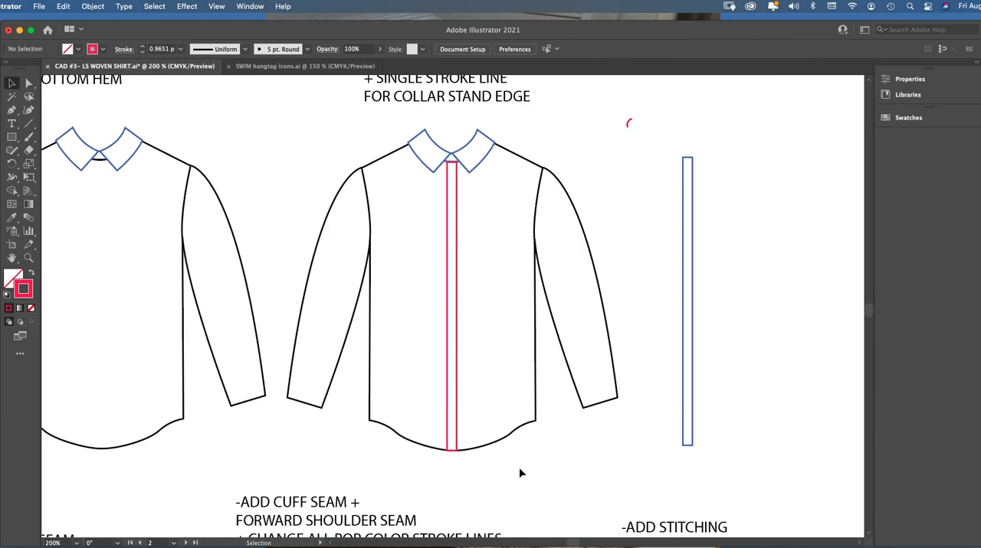
Draw a red placket rectangle about 0.09 × 3.05 in along the croquis shirt's center-front line, from collar to hem
key(super+minus)
key(super+minus)
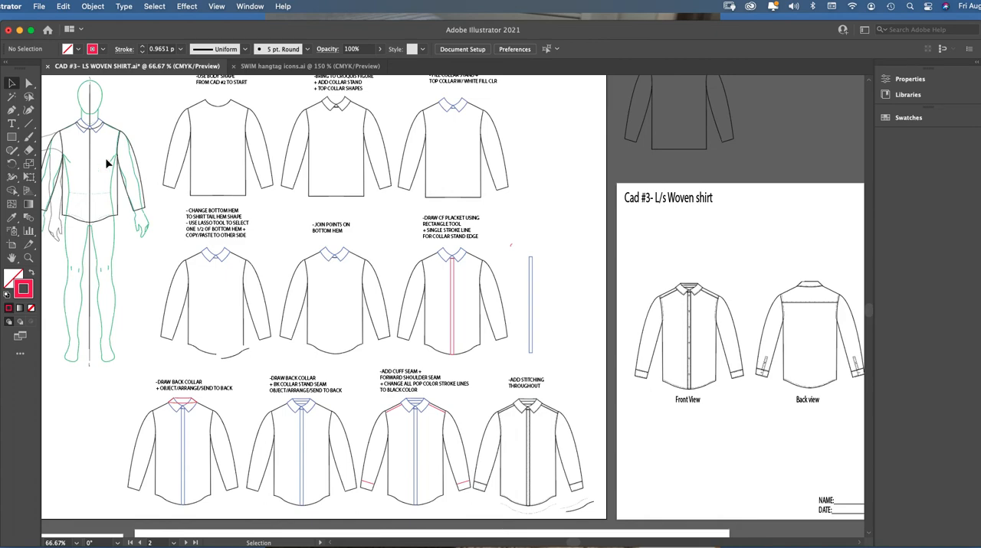
click(29, 258)
click(153, 159)
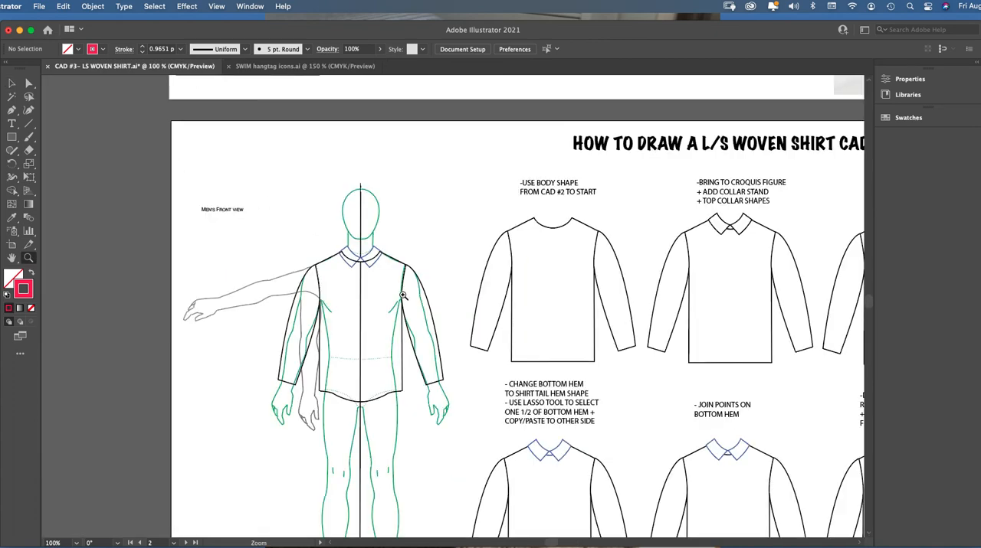
key(m)
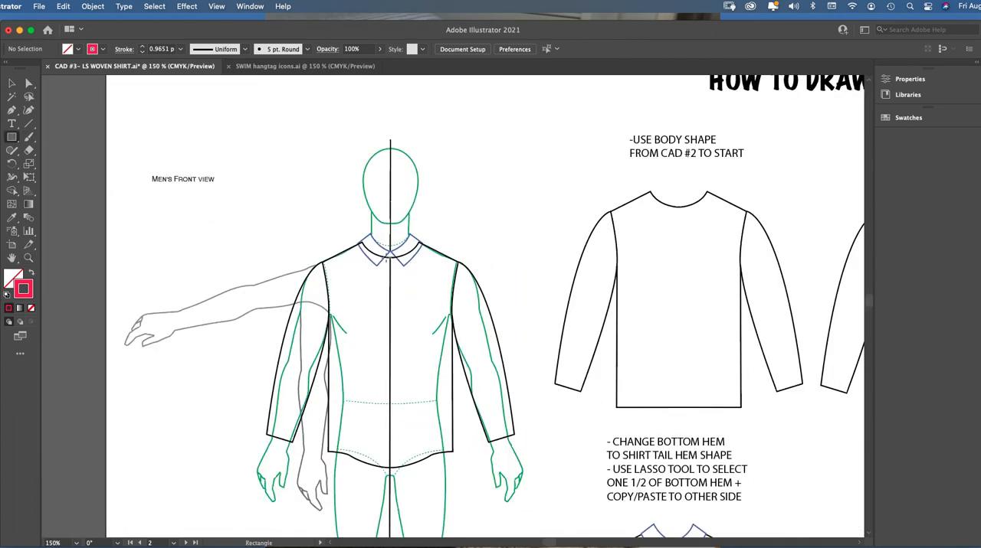
drag(387, 258, 393, 466)
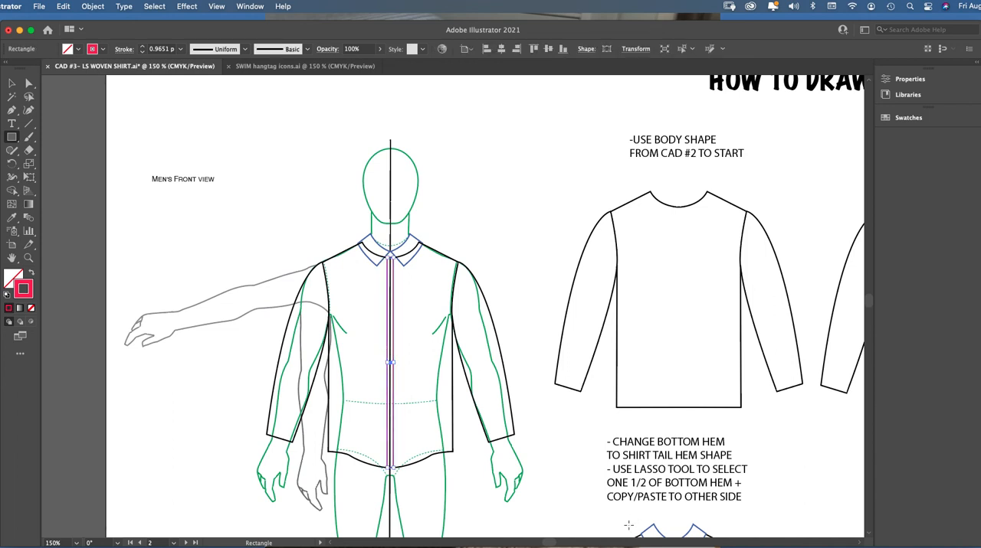
Examine how the red placket sits beneath the collar on the shirt in the placket instruction step
drag(550, 544, 572, 544)
drag(869, 303, 868, 312)
key(z)
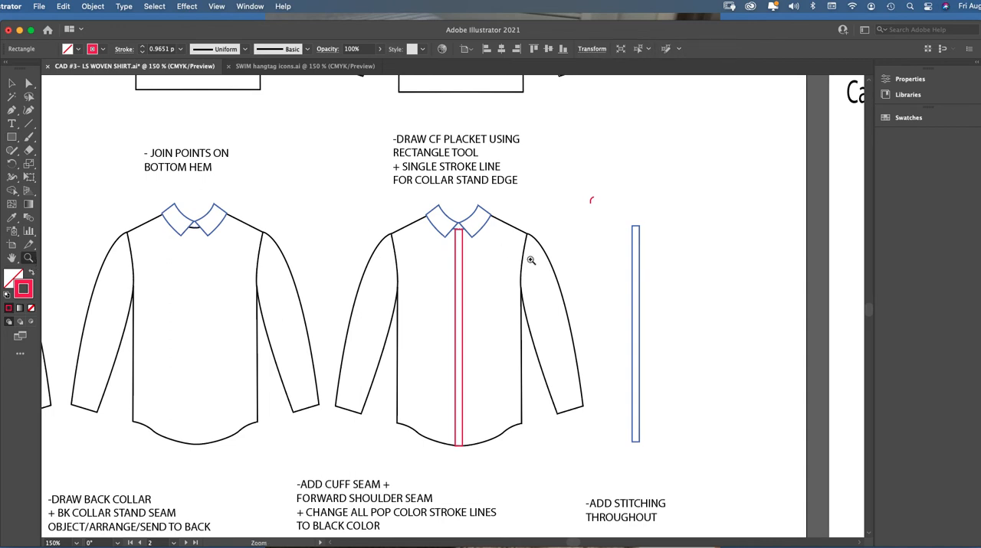
click(522, 272)
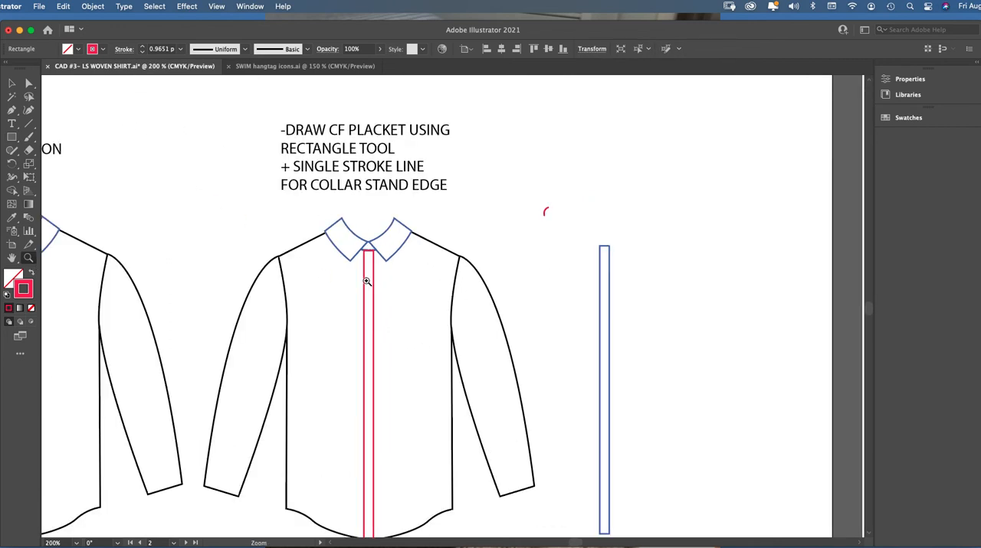
click(11, 82)
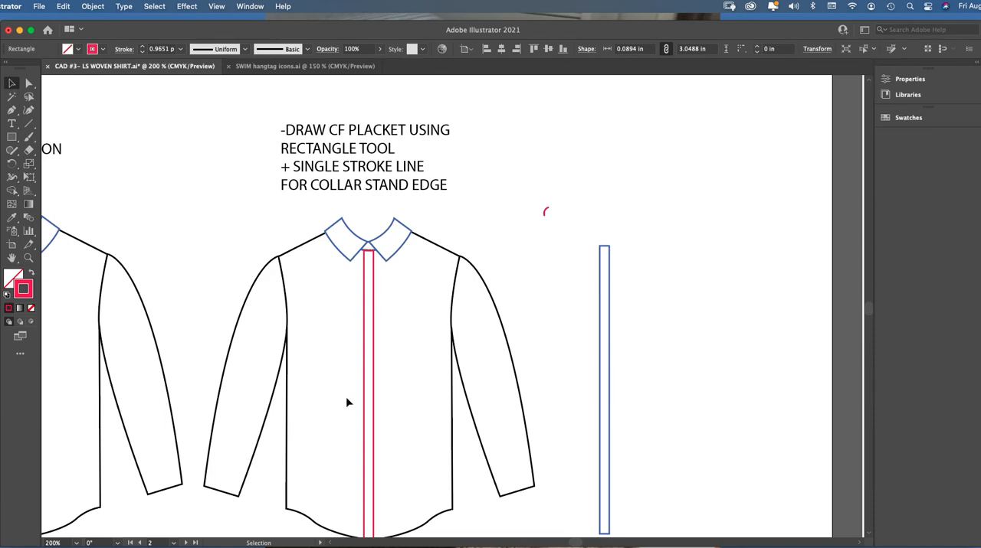
click(28, 258)
click(450, 277)
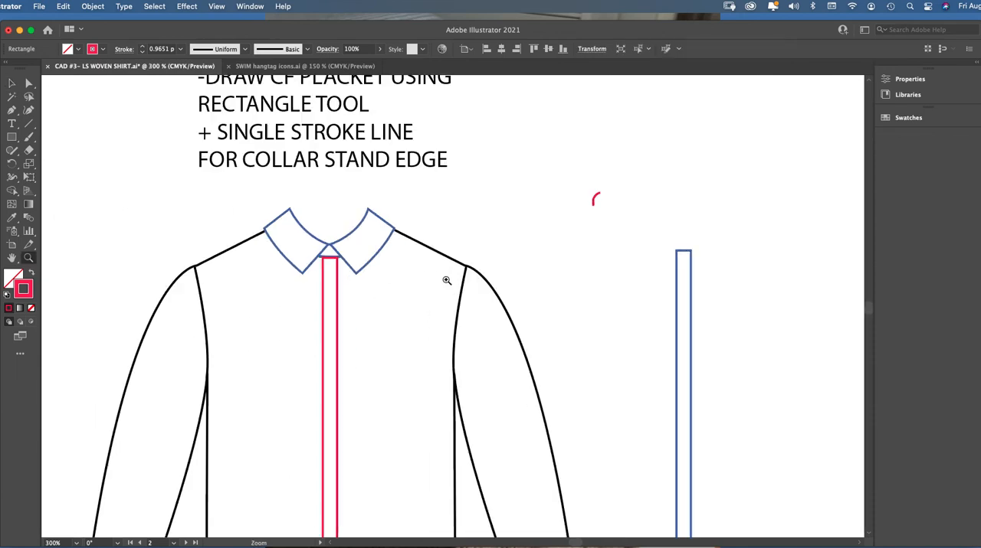
Examine the collar stand edge above the placket in the orange shirt photo and compare it with the drawn shirt's collar opening
key(super+1)
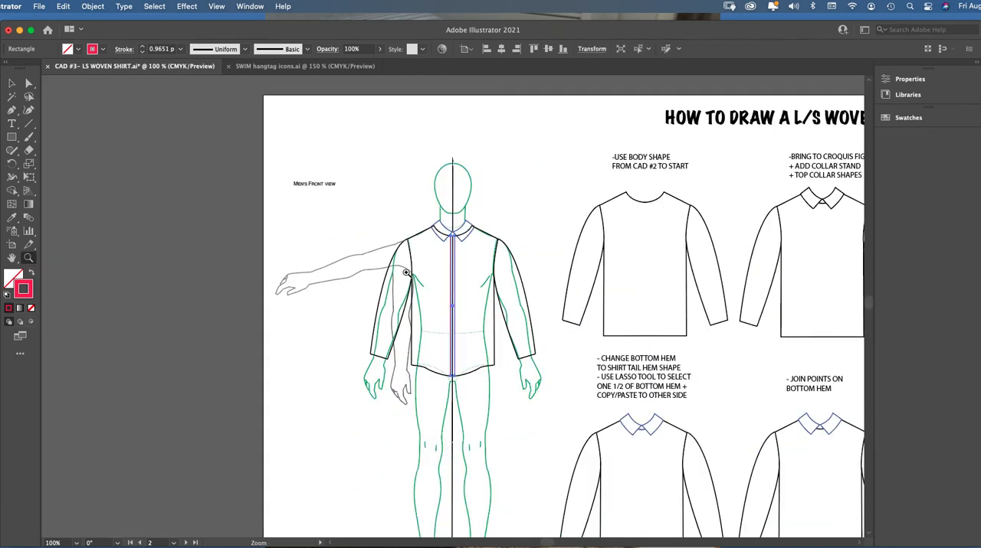
scroll(867, 294, up, 5)
scroll(870, 287, up, 5)
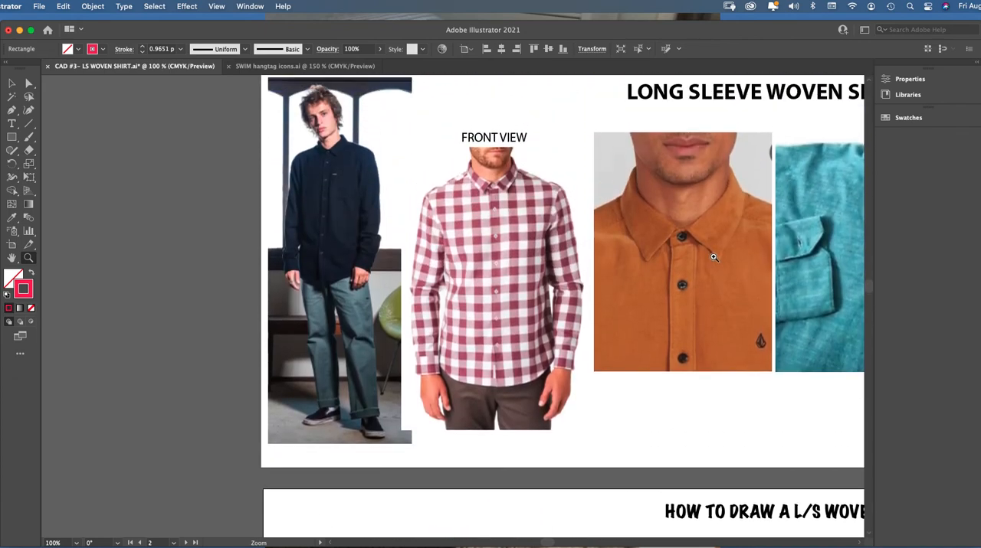
click(717, 261)
click(29, 83)
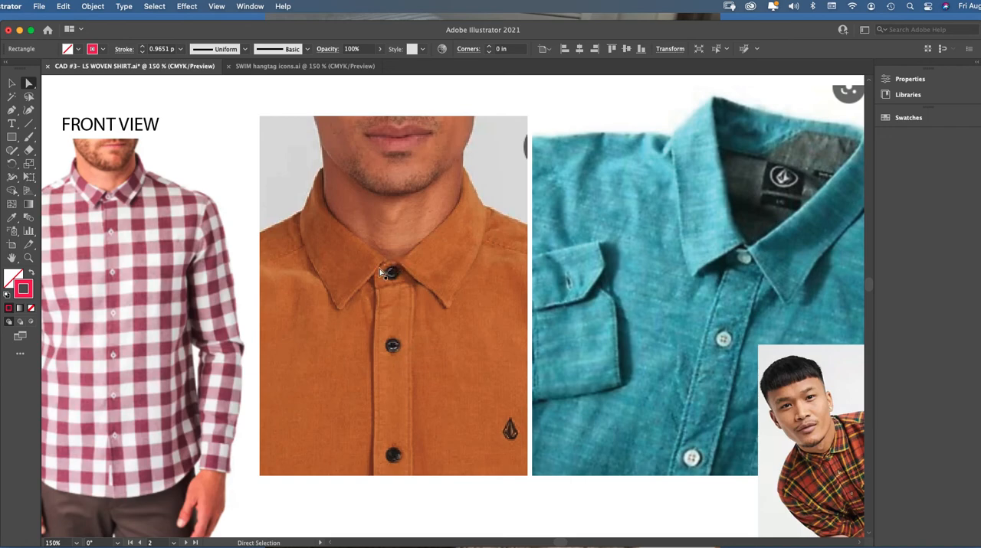
key(super+minus)
key(super+minus)
key(super+minus)
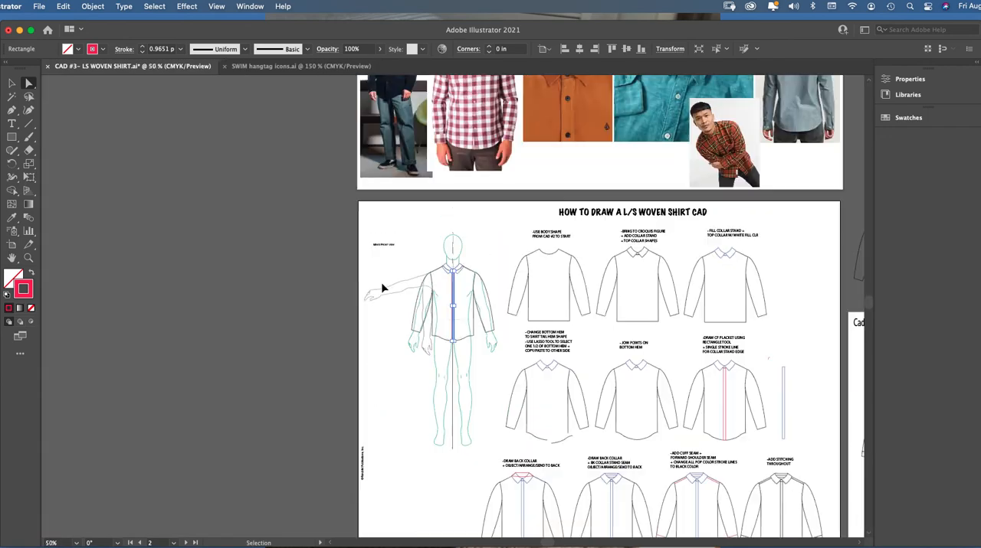
click(31, 261)
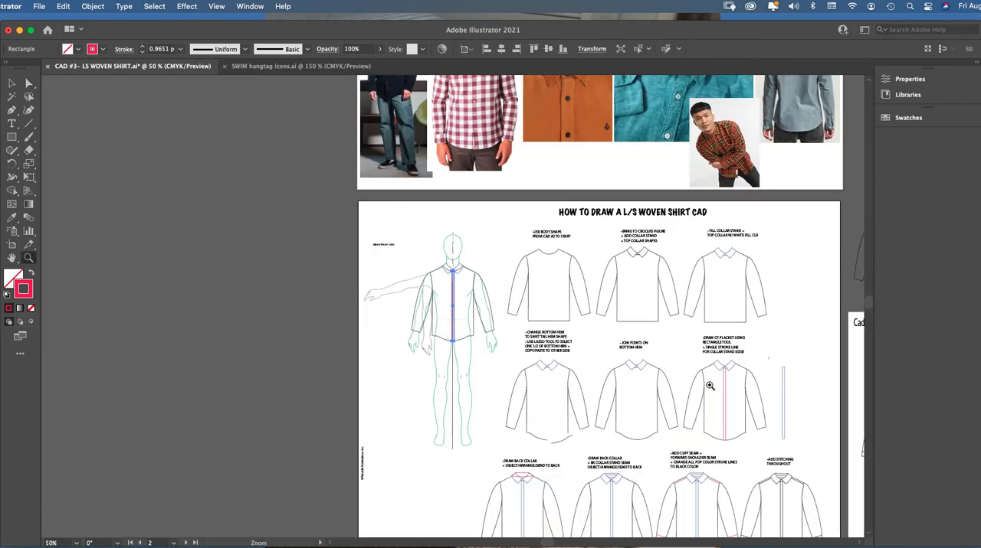
click(756, 430)
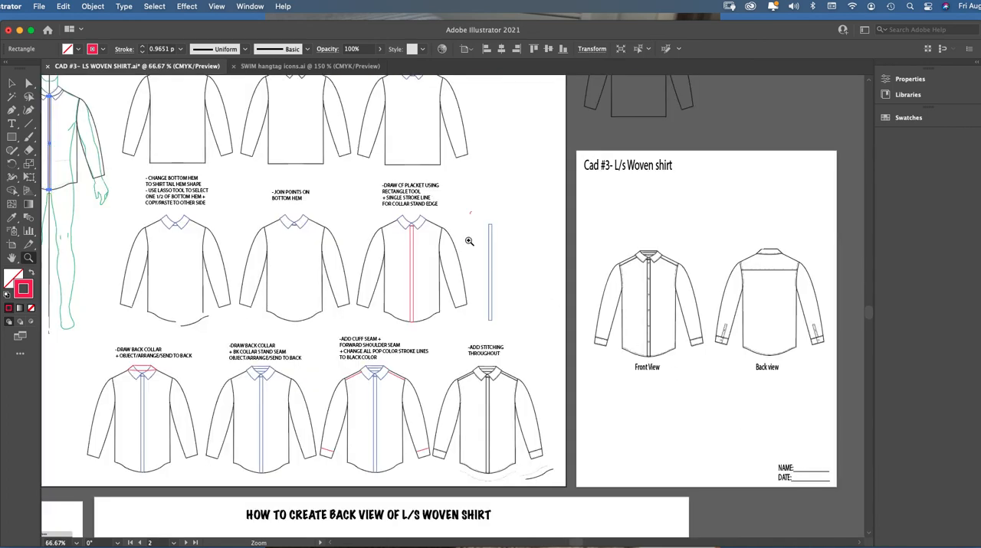
click(467, 245)
click(446, 304)
click(433, 294)
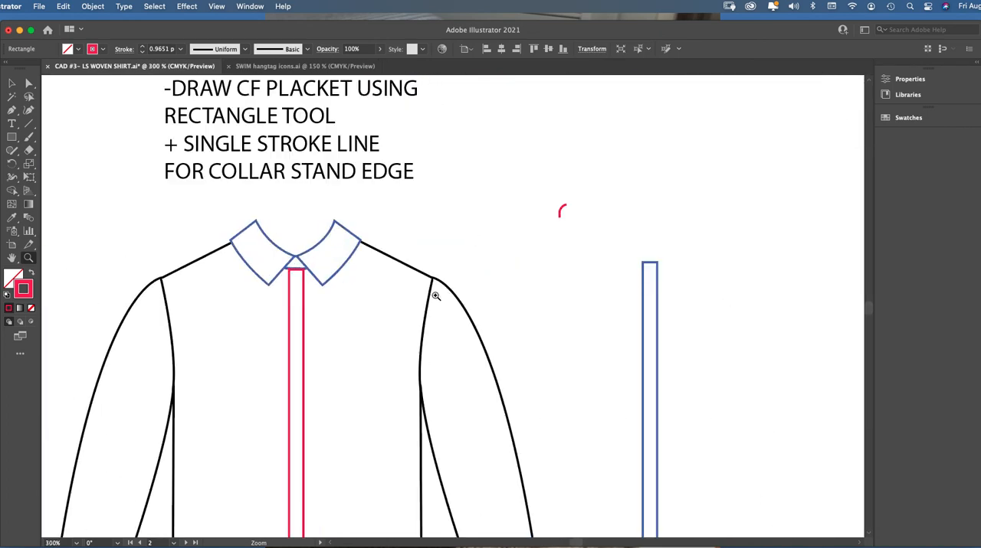
Move the short red curve from beside the shirt to the collar opening, above the placket's upper-left corner
click(15, 84)
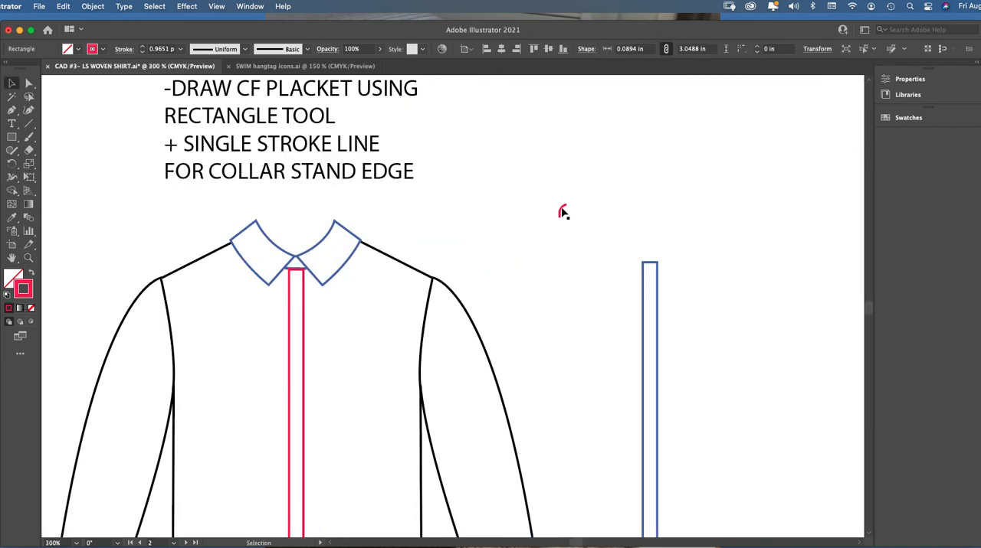
click(292, 265)
click(28, 259)
click(379, 297)
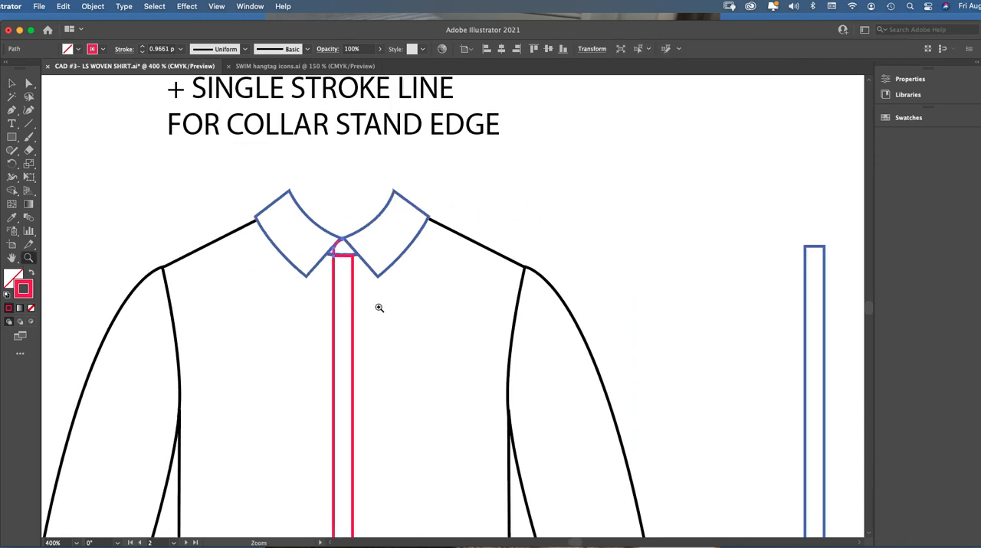
click(406, 295)
click(405, 294)
click(426, 290)
click(431, 291)
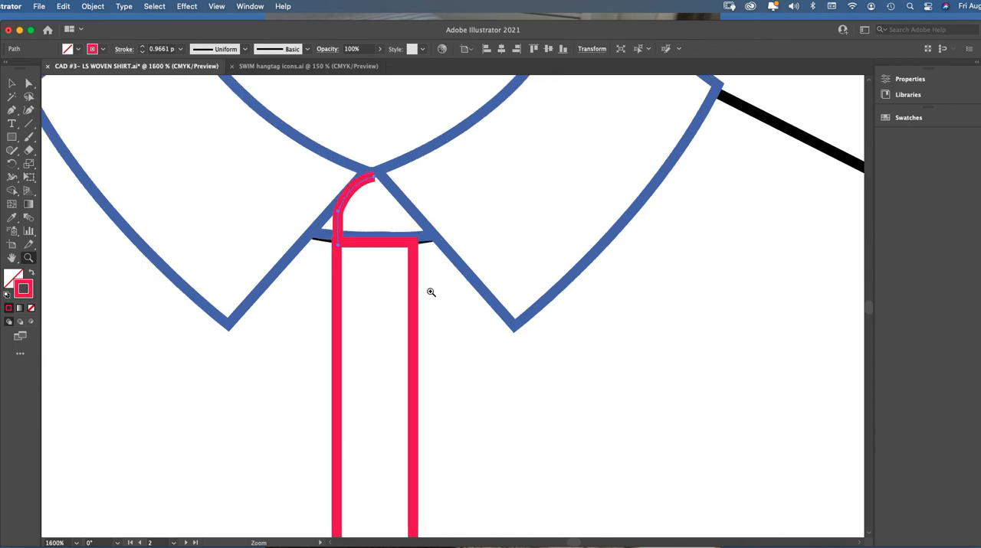
click(430, 291)
Delete the short red curve placed in the collar opening
click(12, 83)
drag(344, 157, 341, 164)
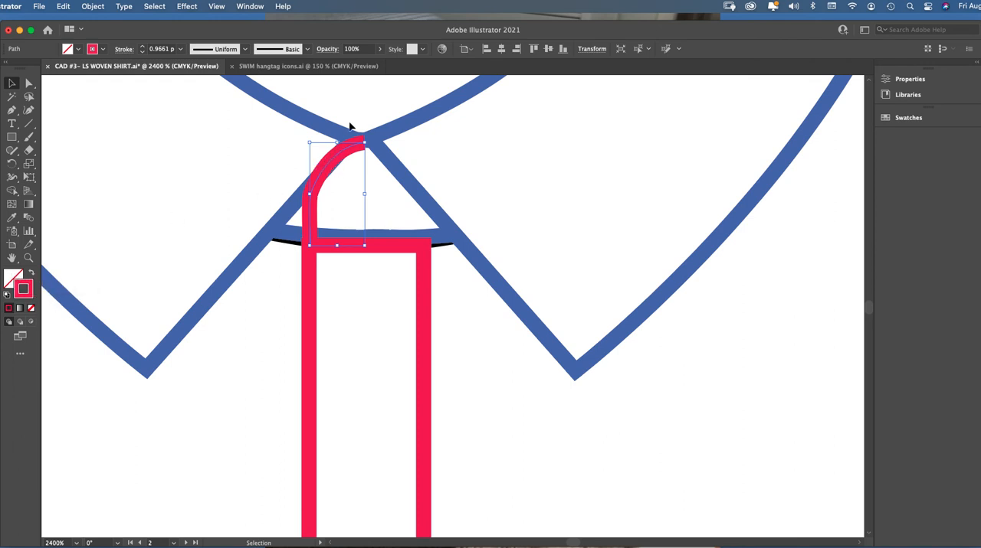
click(138, 100)
key(a)
click(352, 147)
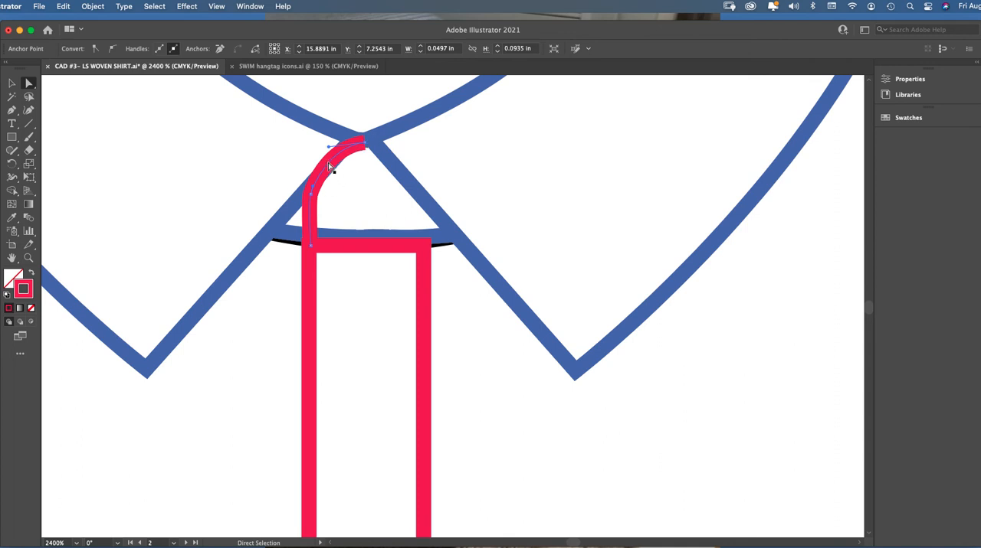
key(Delete)
Draw a curved red collar stand edge with the Pen tool from the placket's upper-left corner to the point where the collar halves meet
click(12, 111)
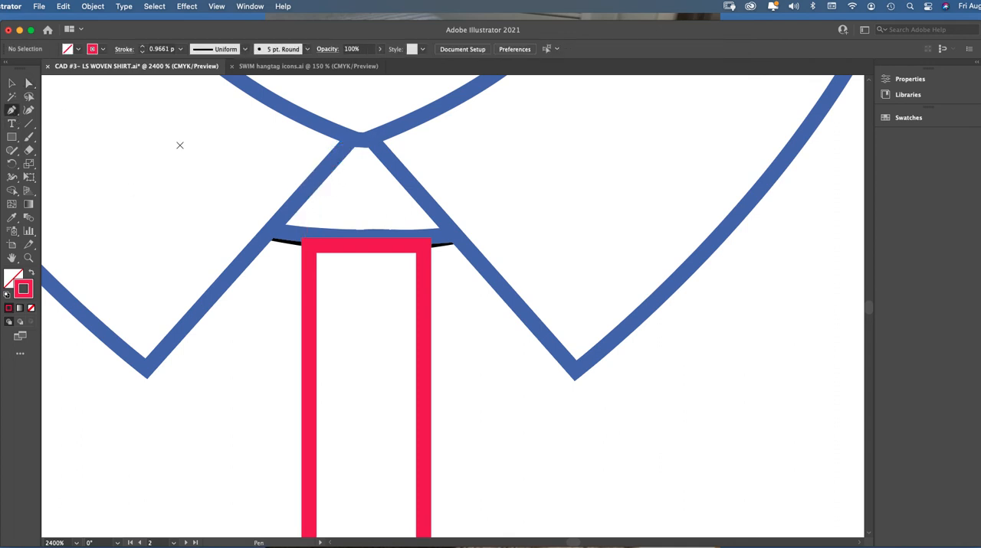
click(308, 246)
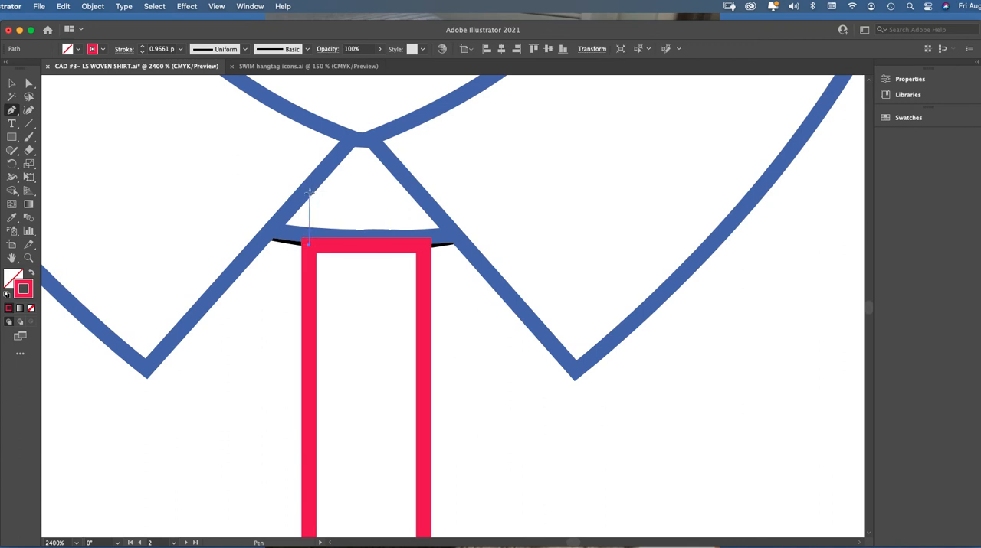
drag(312, 189, 318, 164)
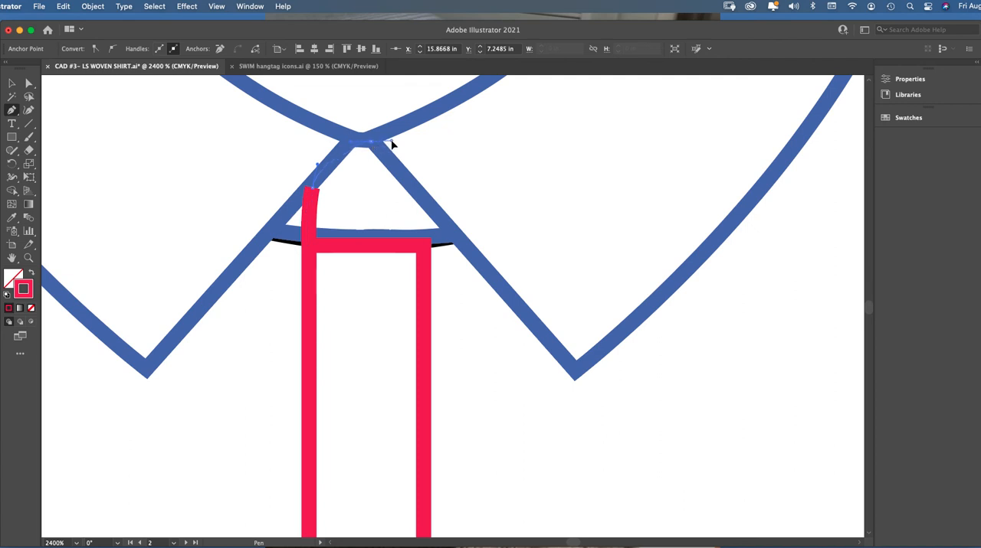
drag(399, 140, 398, 140)
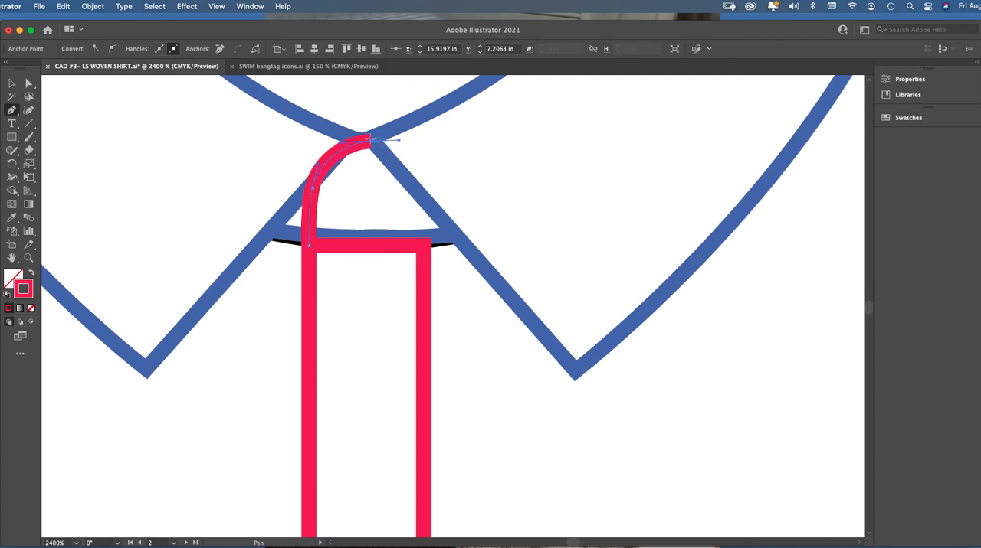
Adjust the collar stand curve's anchor points to about 0.06 × 0.10 in, overlapping the placket corner and ending at the collar meeting point
click(28, 83)
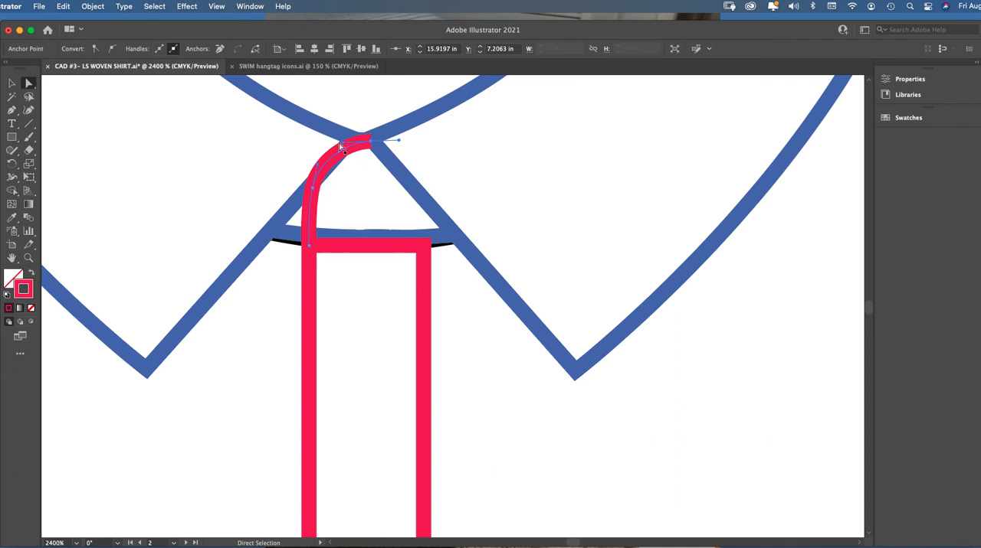
drag(371, 146, 375, 143)
drag(311, 188, 311, 194)
drag(308, 247, 309, 253)
drag(311, 196, 314, 198)
click(362, 121)
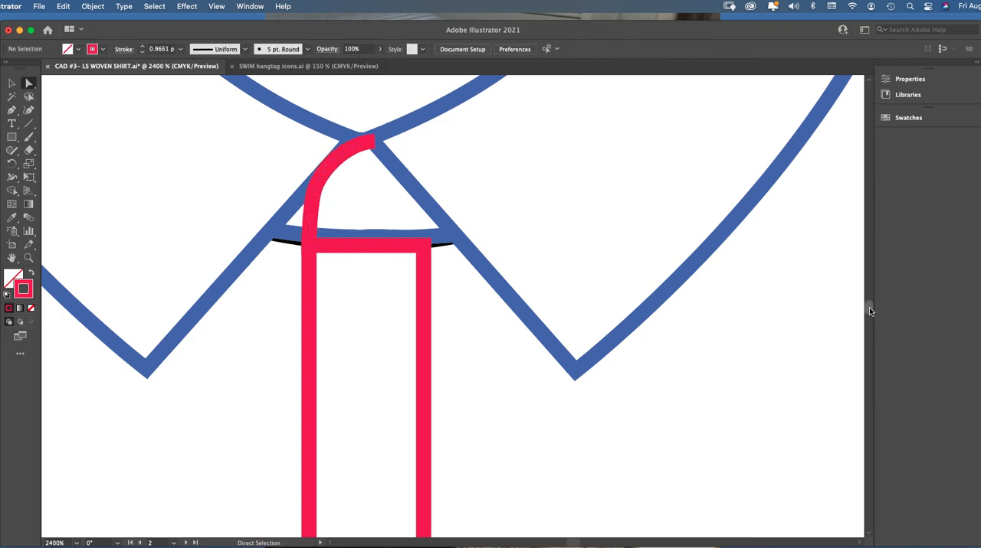
drag(868, 307, 868, 307)
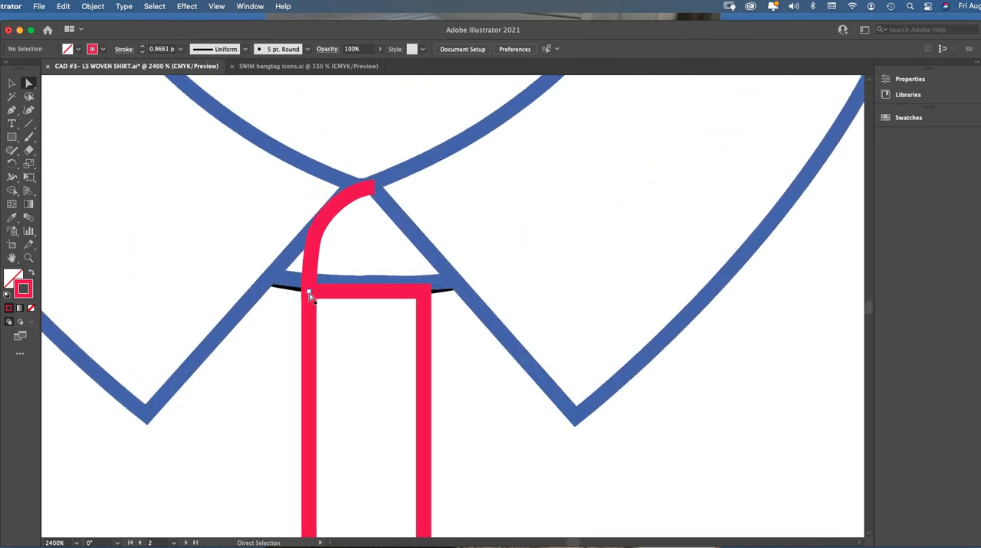
click(311, 267)
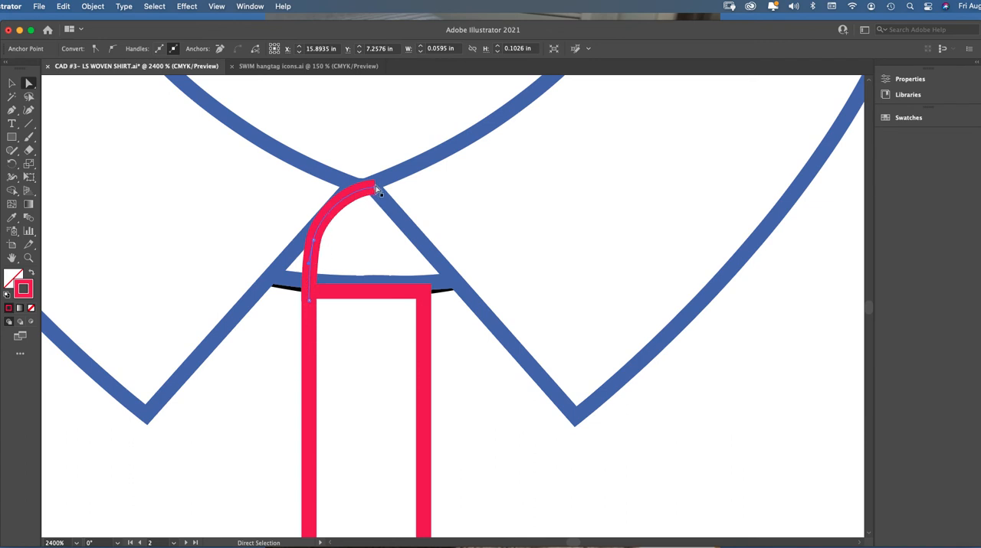
Select the collar stand curve together with the placket rectangle
key(super+minus)
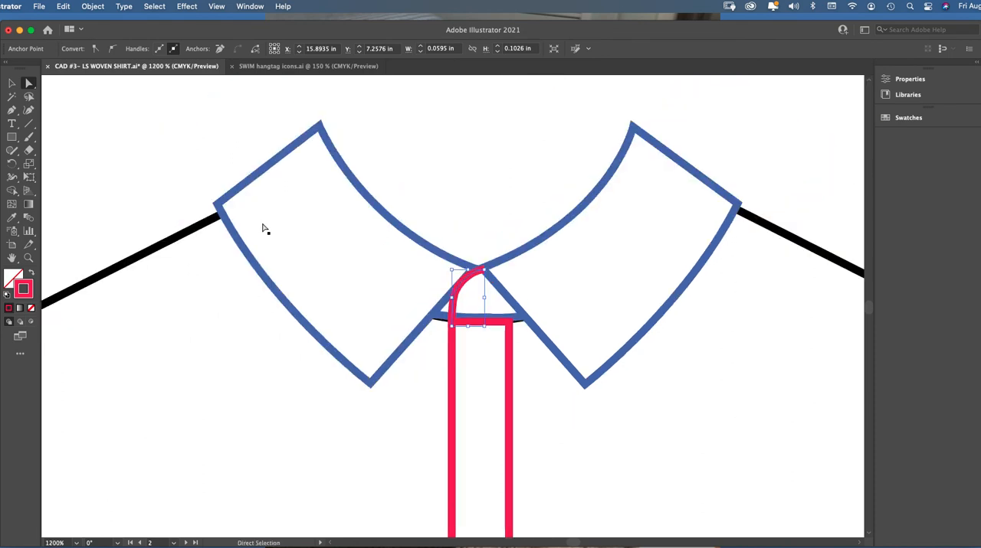
click(9, 84)
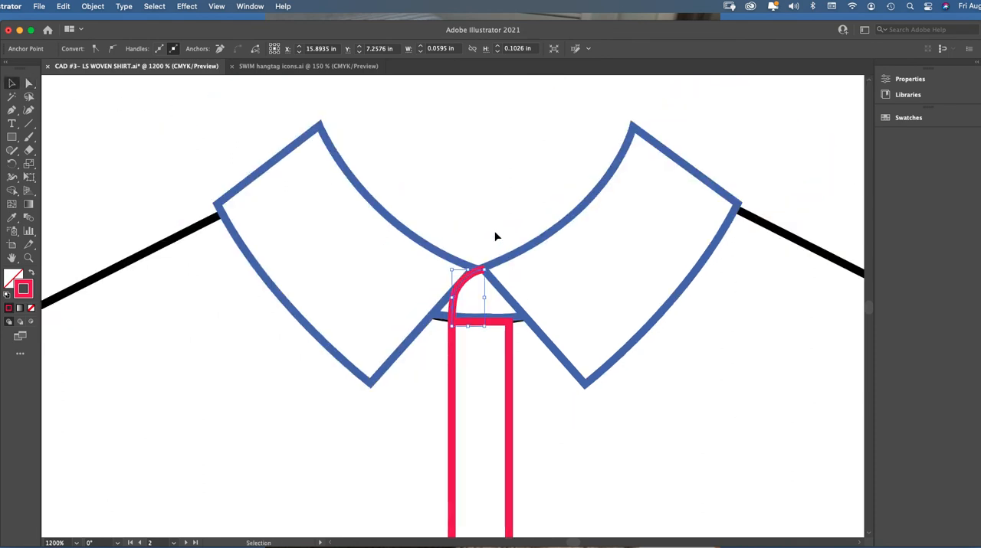
click(496, 237)
click(465, 281)
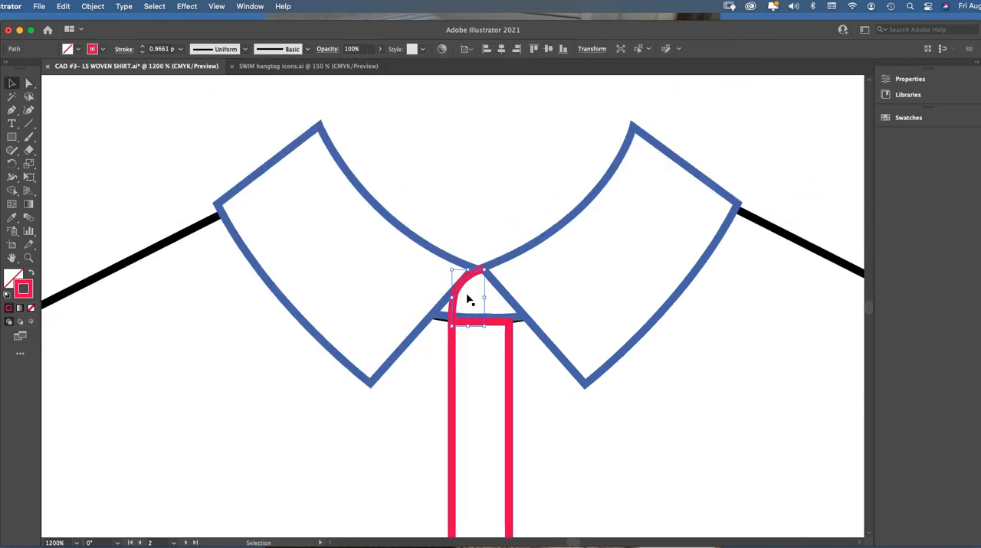
shift+click(452, 359)
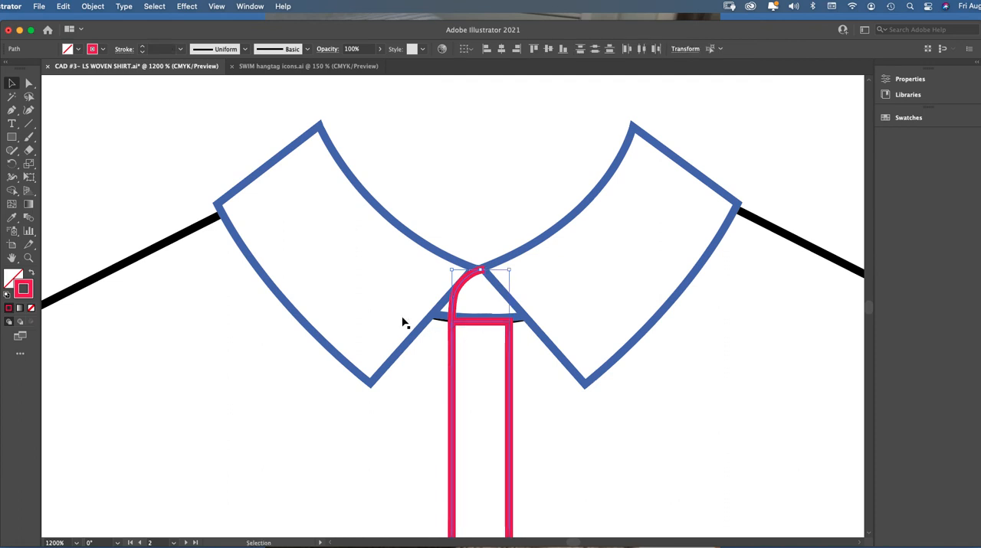
key(i)
click(145, 254)
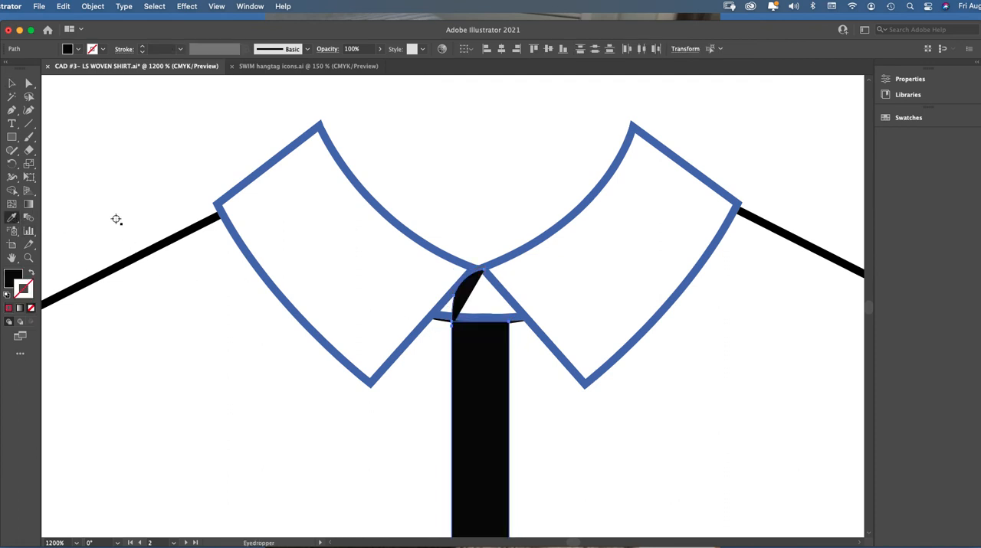
key(ctrl+z)
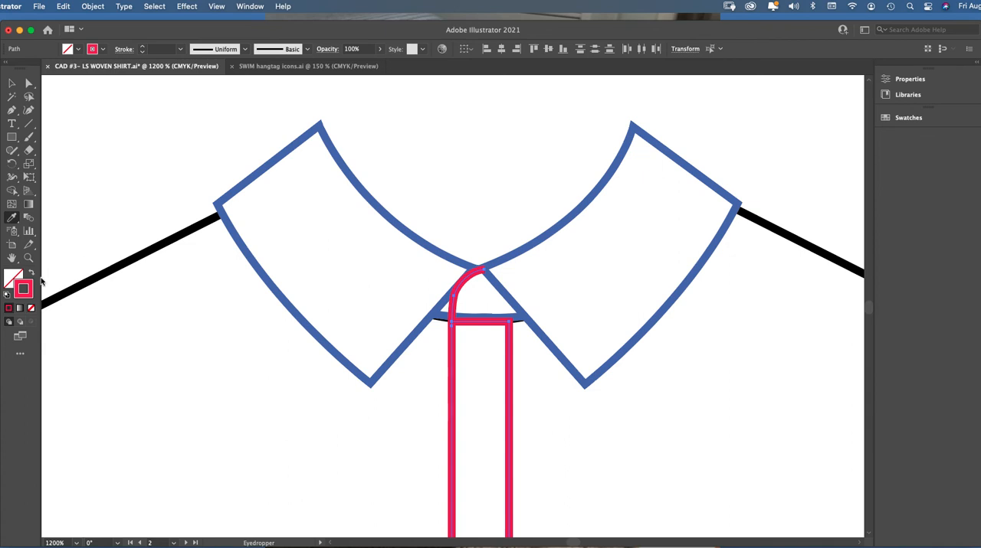
Change the stroke color of the collar stand curve and placket to black, and deselect them
click(239, 7)
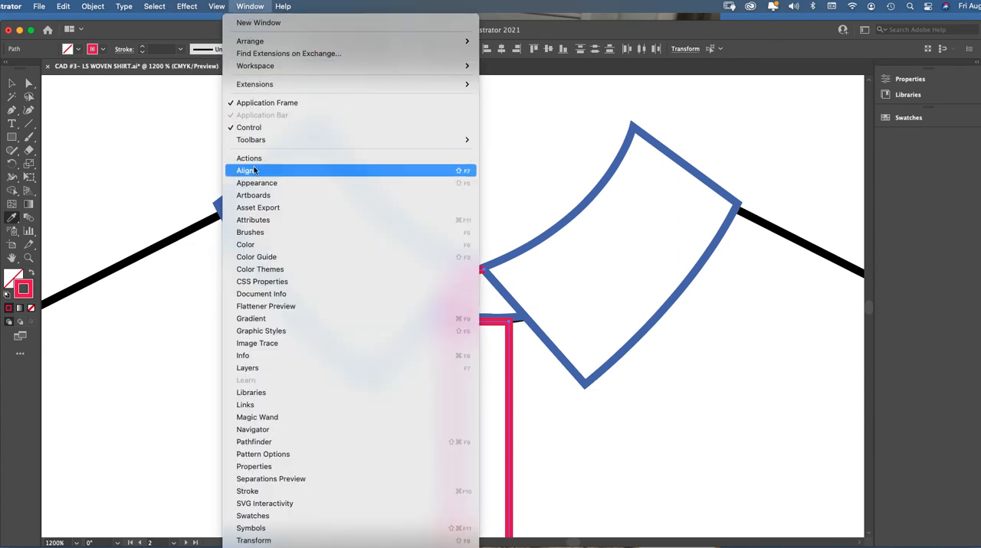
click(262, 245)
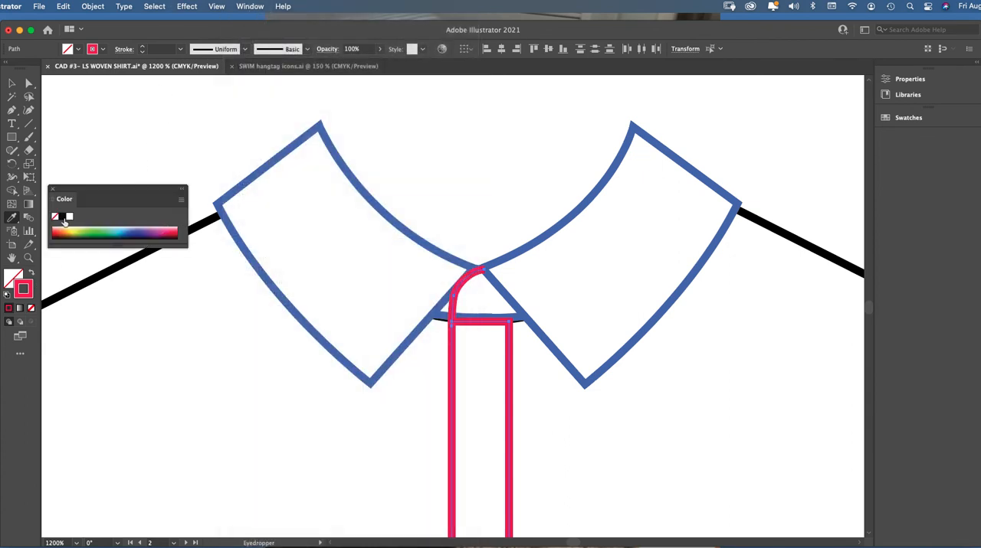
click(62, 217)
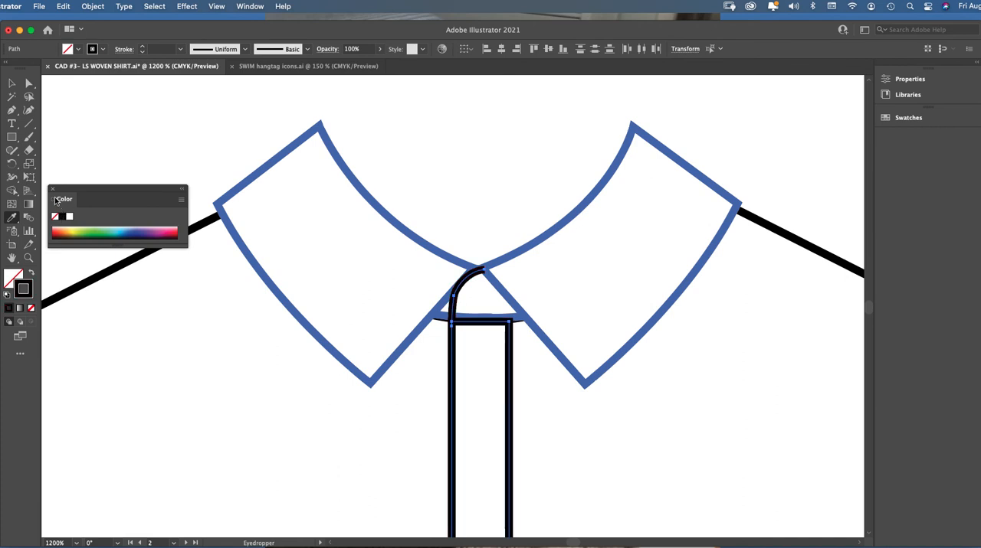
click(52, 189)
key(v)
click(174, 140)
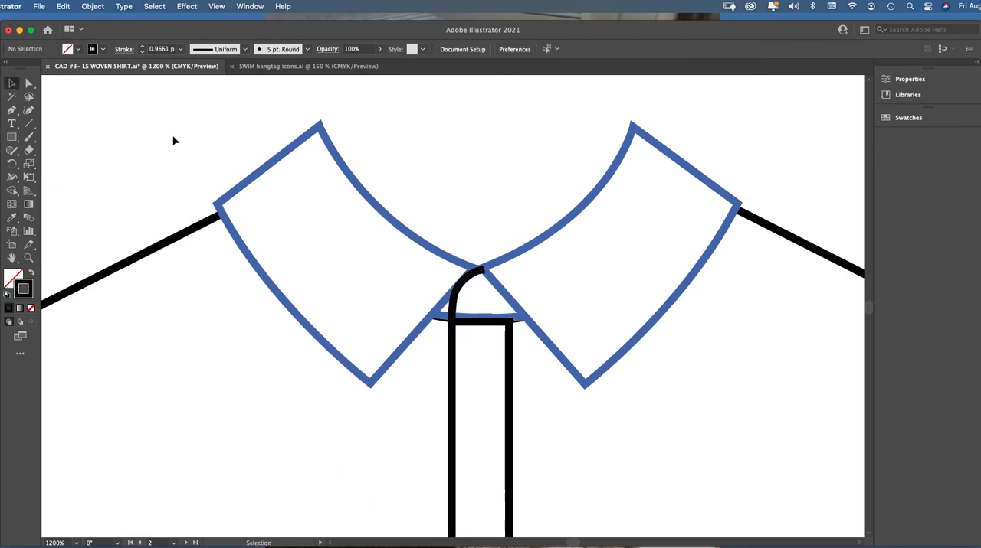
Review the whole shirt with its black placket and look through the instruction steps that follow, up to the back collar step
key(super+minus)
key(super+minus)
key(super+minus)
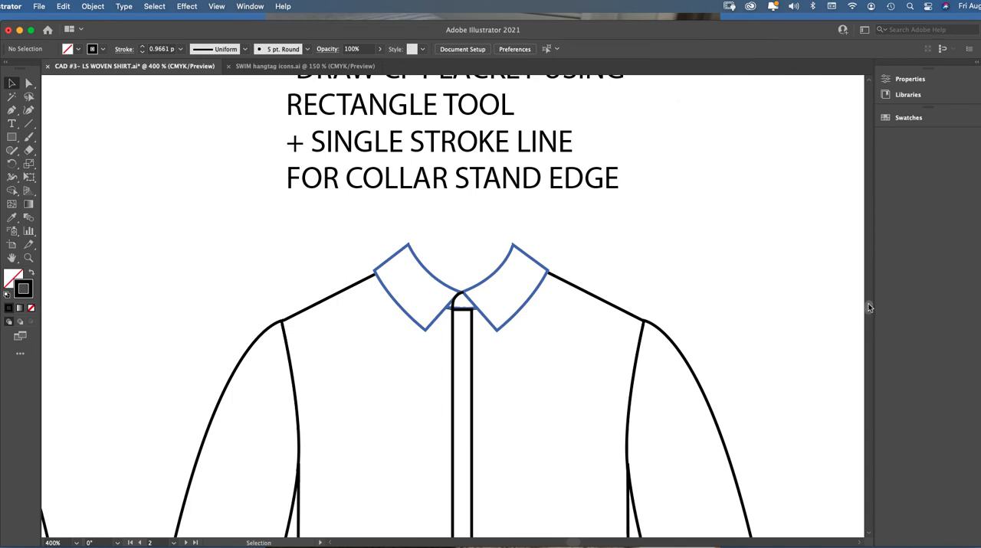
scroll(869, 309, down, 5)
scroll(868, 309, down, 5)
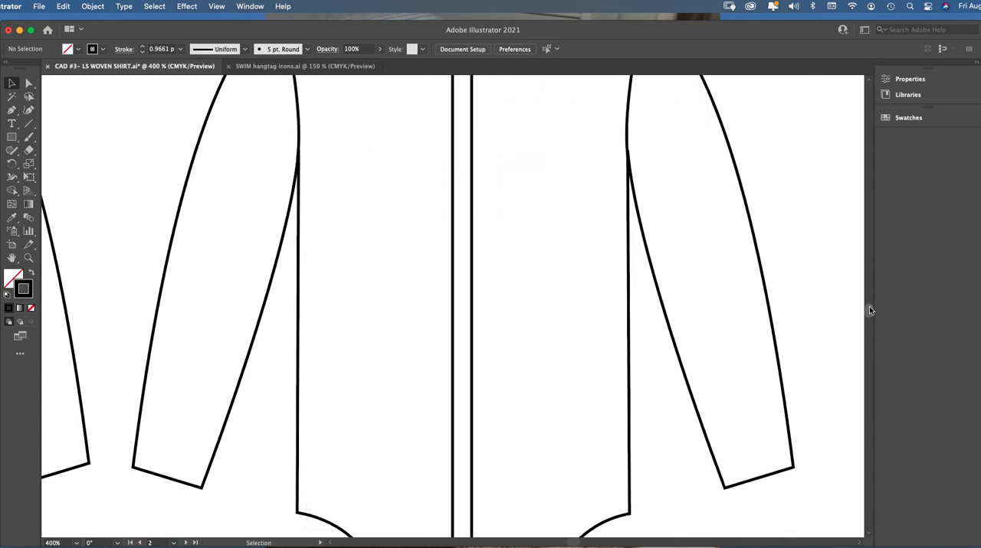
key(super+minus)
key(super+minus)
key(super+minus)
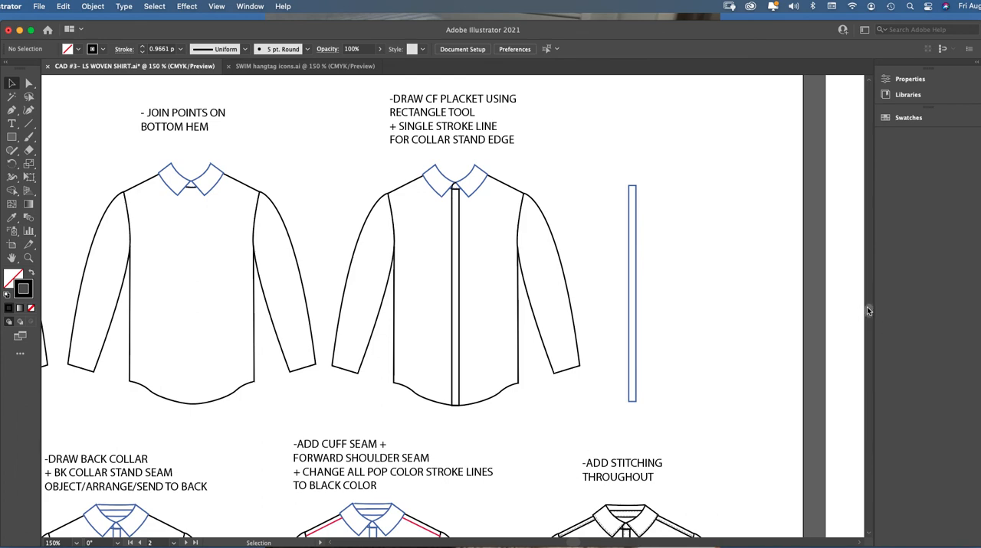
scroll(866, 310, down, 5)
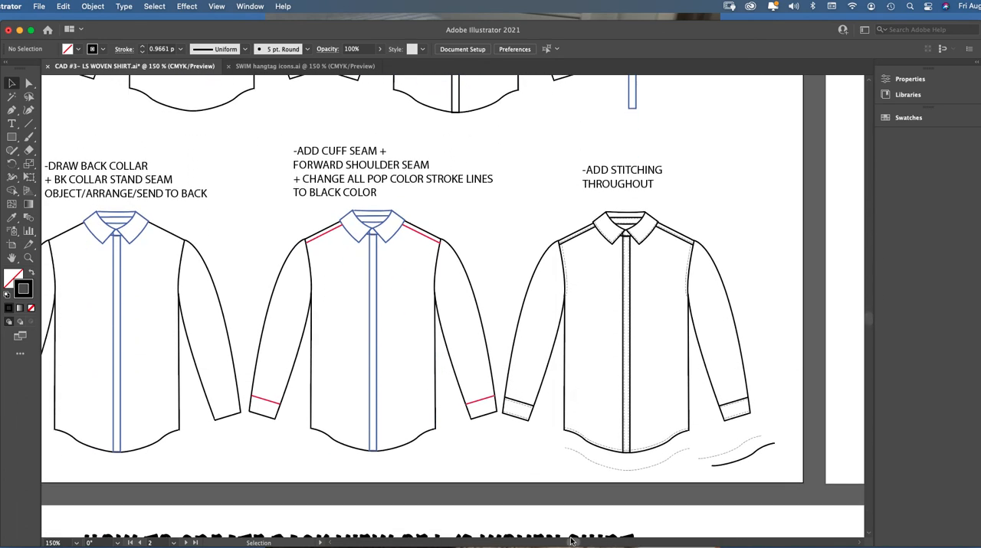
scroll(571, 541, left, 10)
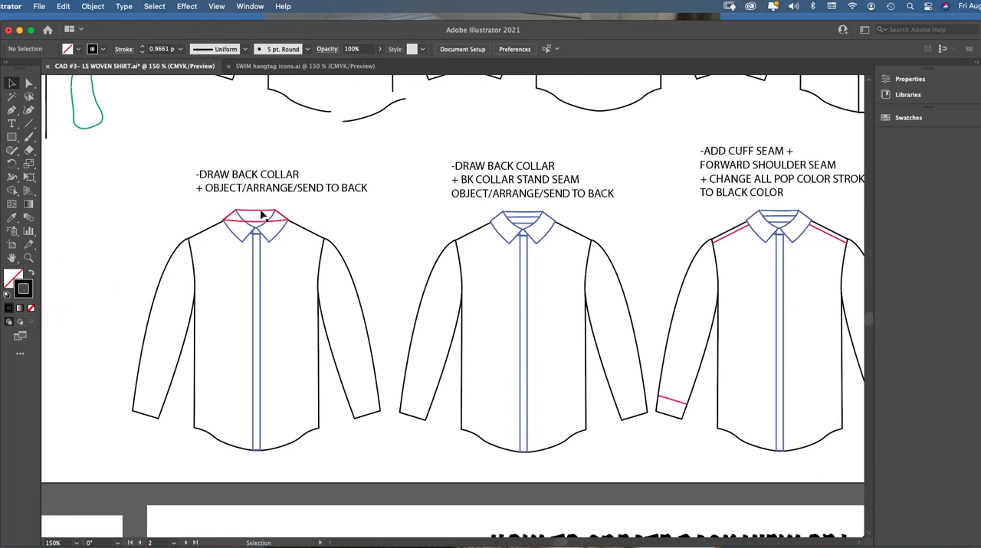
Examine the red back collar shape's anchor points and curve handles in the back collar instruction step
click(28, 257)
click(327, 259)
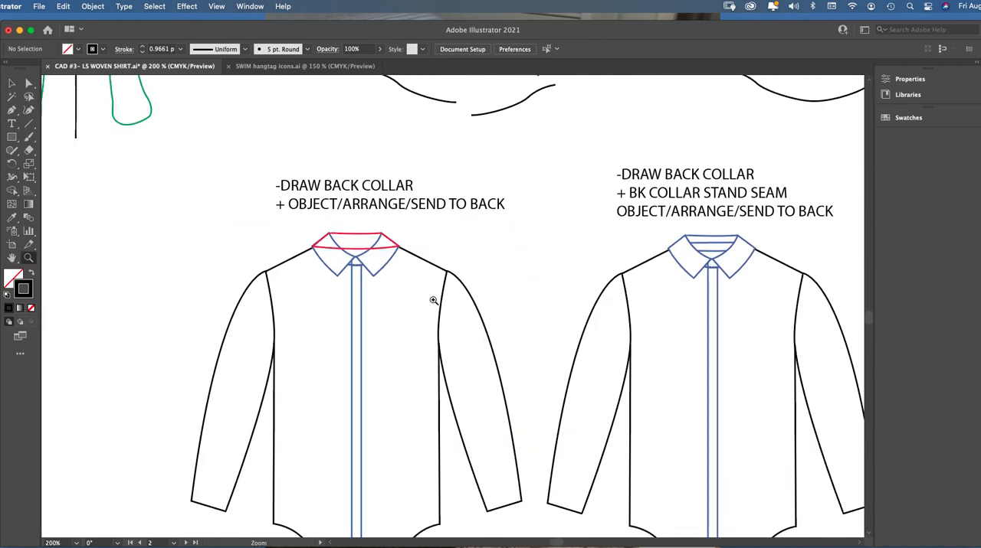
click(435, 300)
click(435, 282)
click(29, 83)
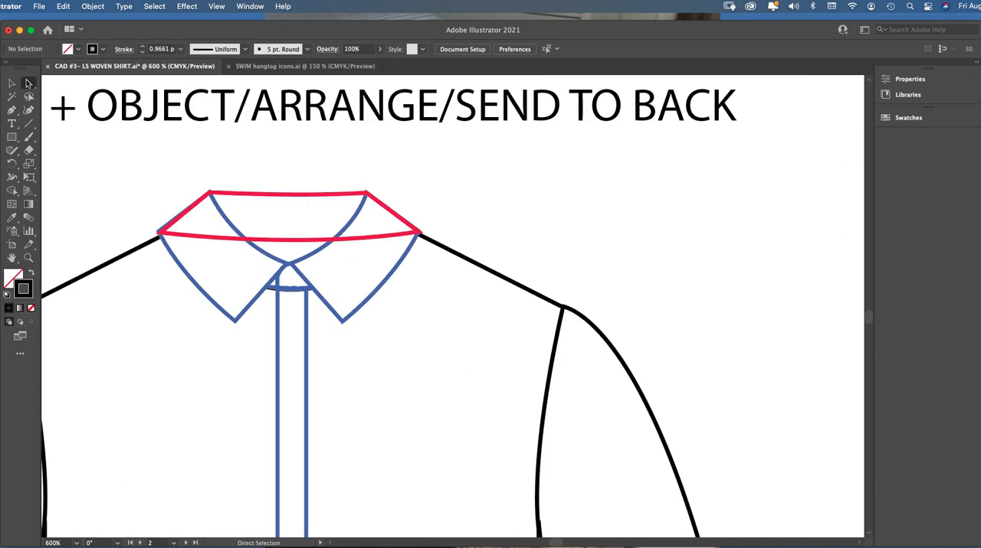
click(281, 196)
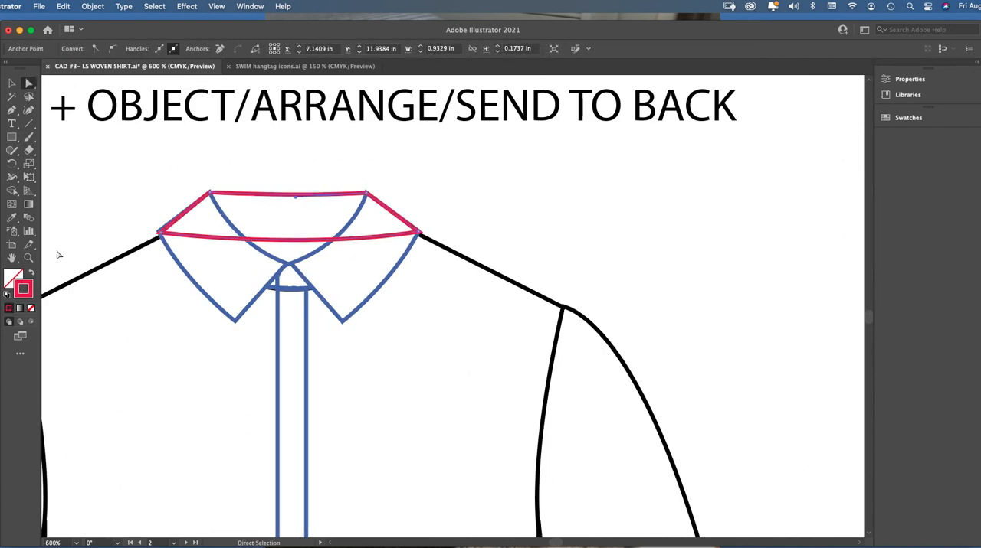
click(28, 257)
click(347, 252)
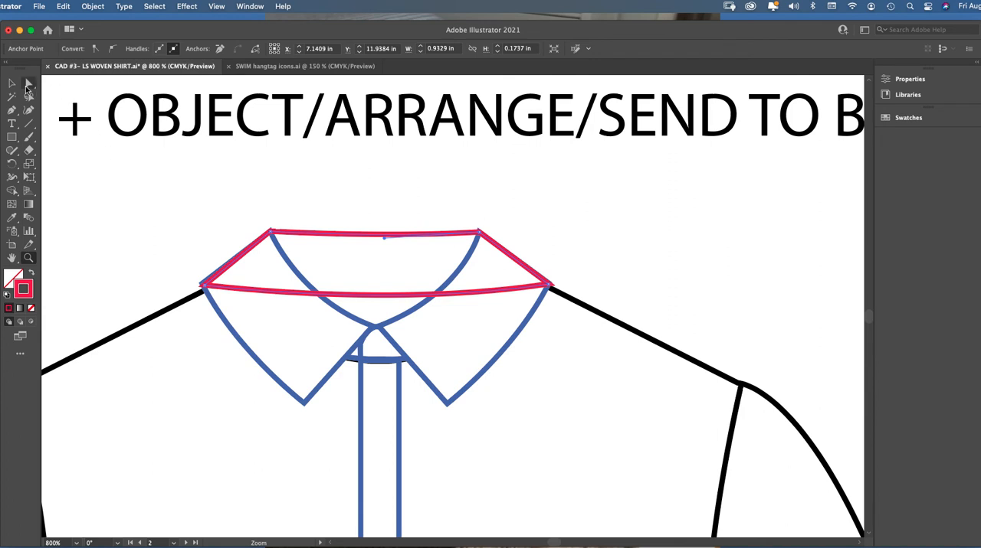
click(28, 83)
click(288, 170)
click(218, 288)
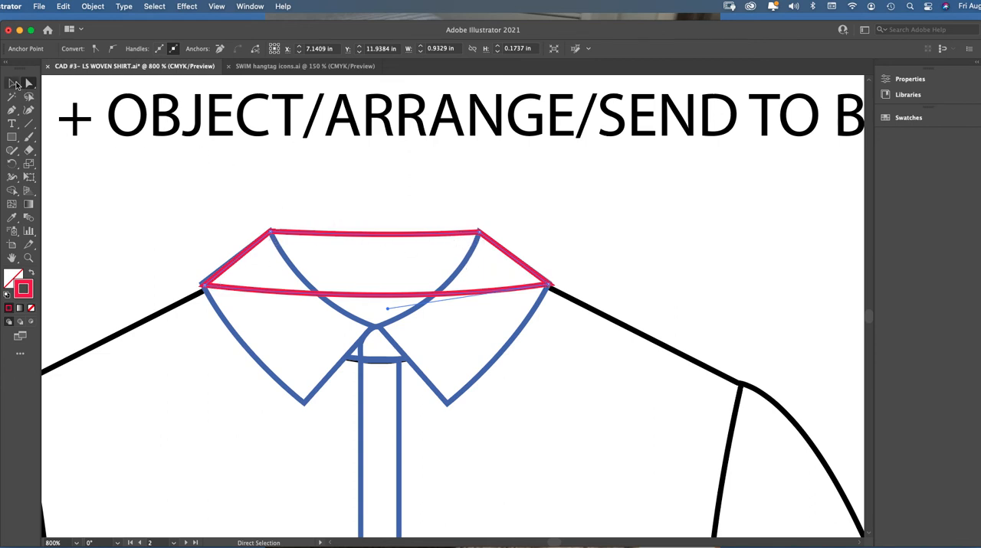
Move the red back collar shape off the shirt to the empty area above its right shoulder
key(v)
drag(392, 232, 515, 188)
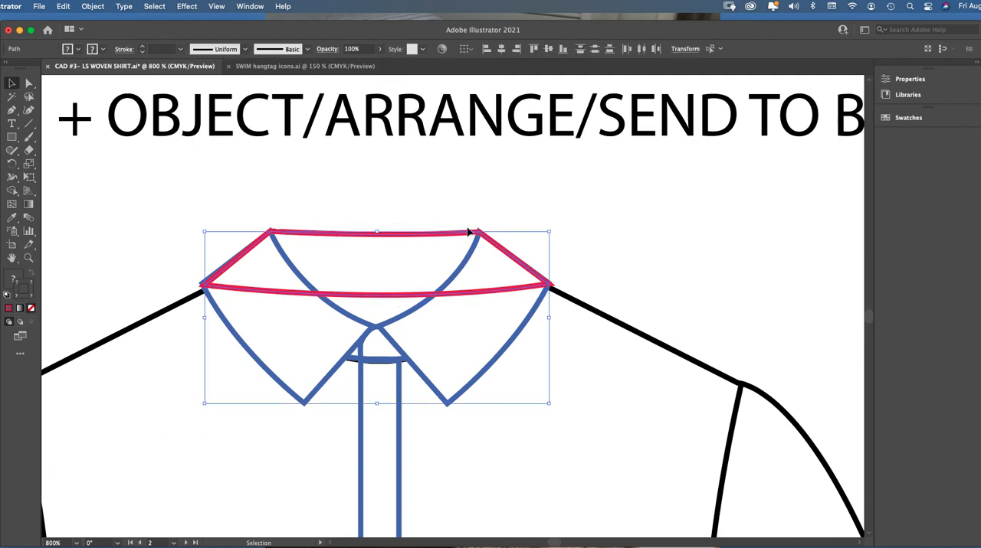
click(480, 201)
drag(444, 233, 793, 163)
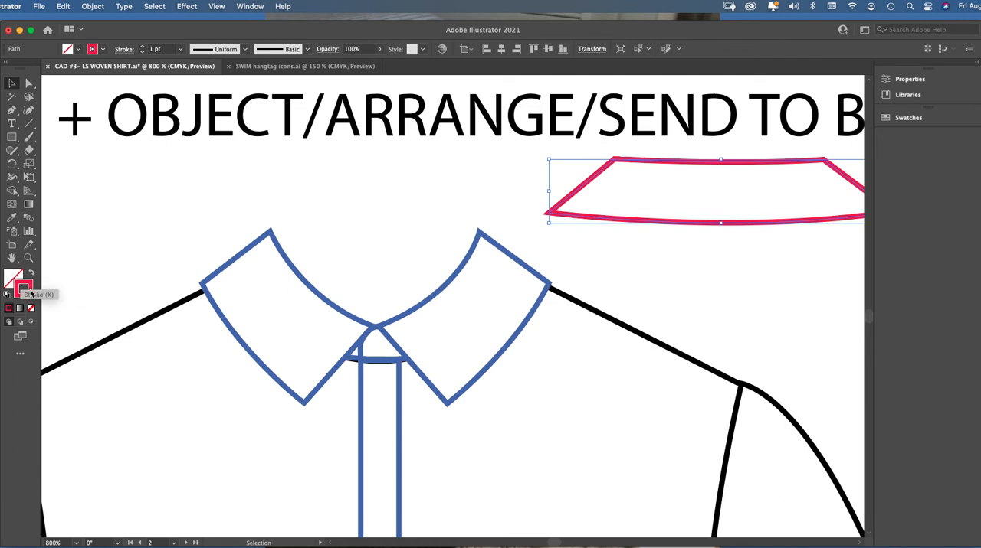
Lock the collar, placket and shirt body shapes around the neckline
click(12, 112)
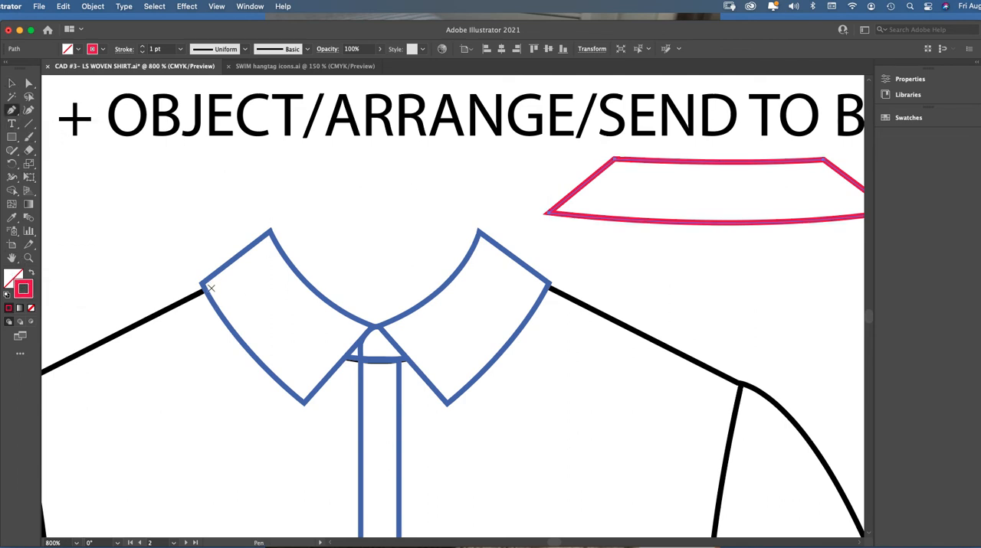
click(10, 83)
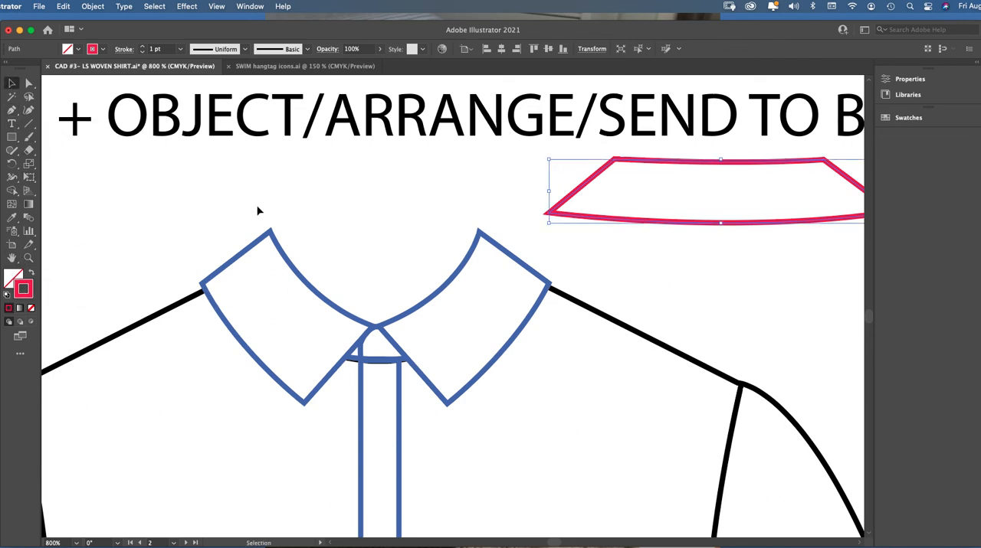
drag(245, 208, 504, 375)
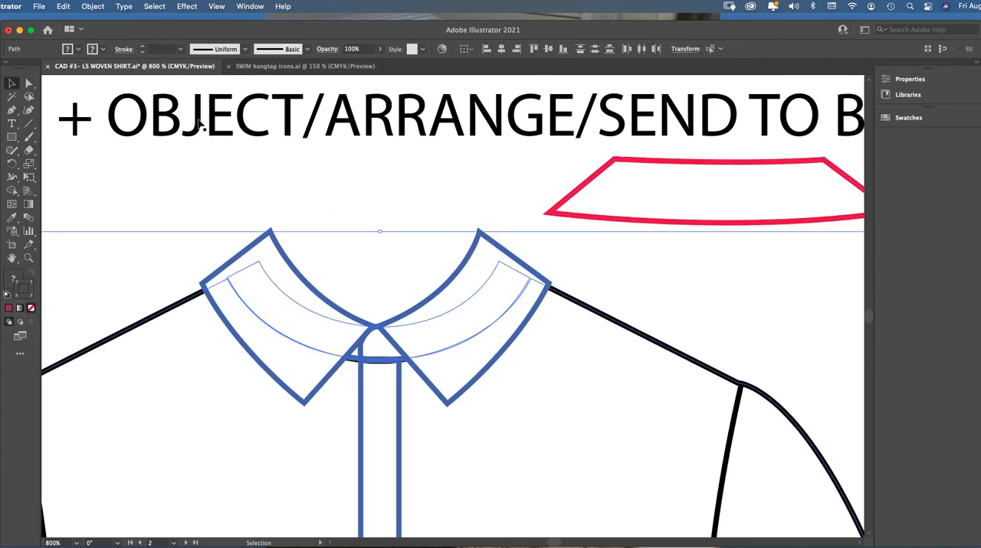
click(99, 7)
mouse_move(138, 90)
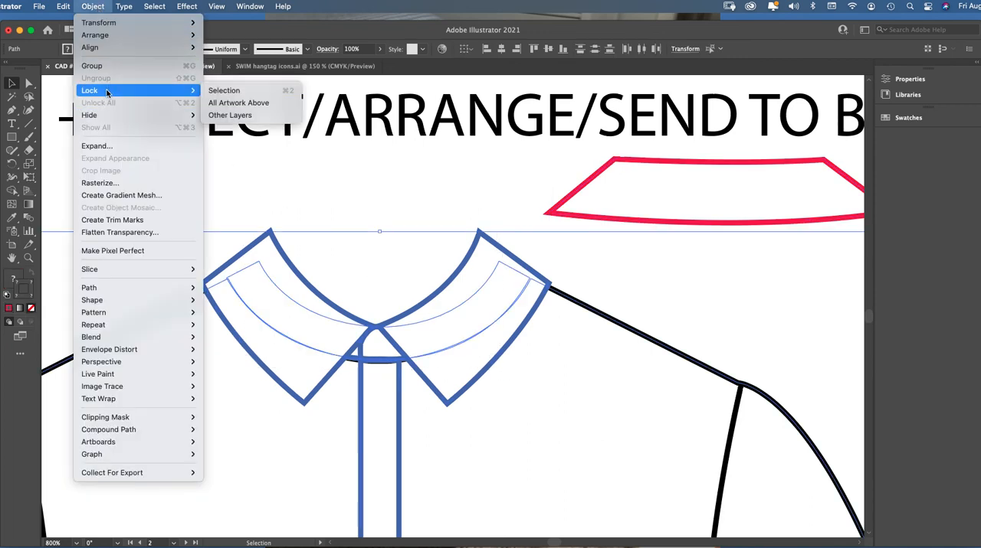
click(245, 92)
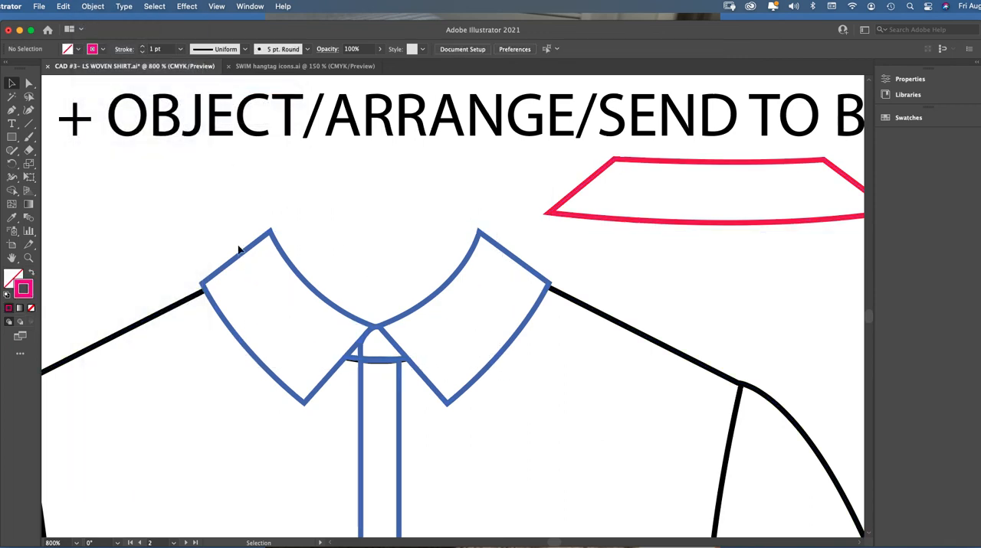
Draw a closed back collar shape between the front collar's outer points with the Pen tool, with straight sides and slightly curved upper and lower edges
key(p)
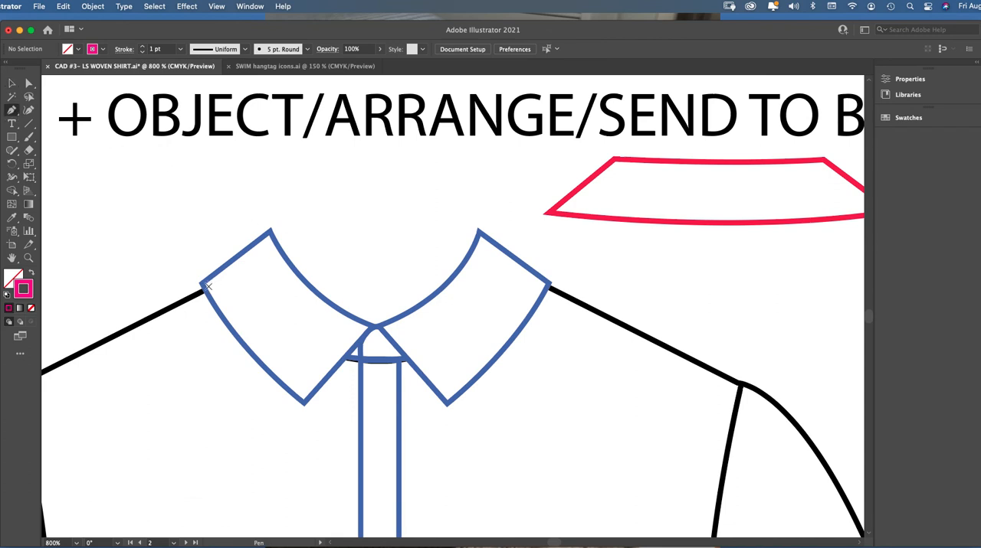
click(205, 285)
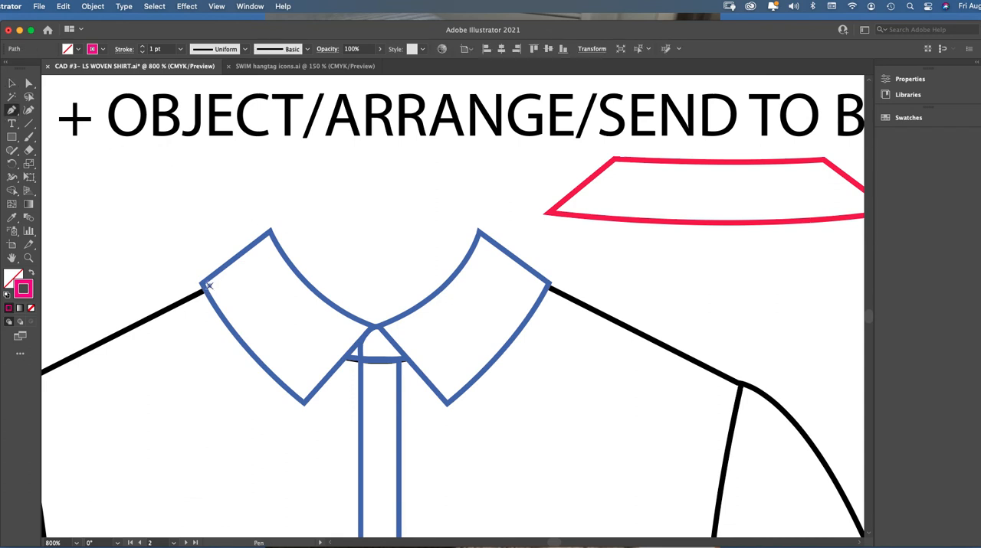
click(269, 230)
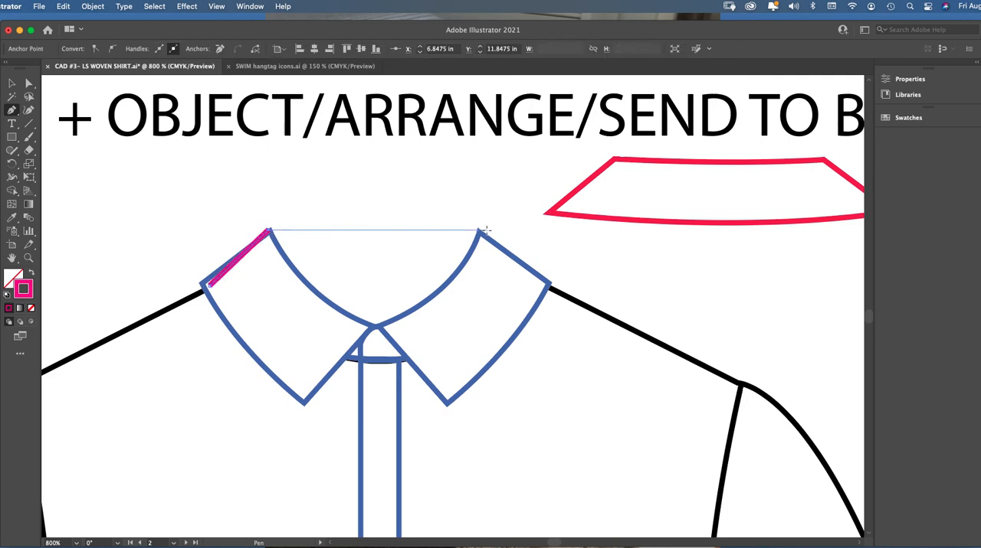
drag(478, 231, 566, 227)
click(29, 83)
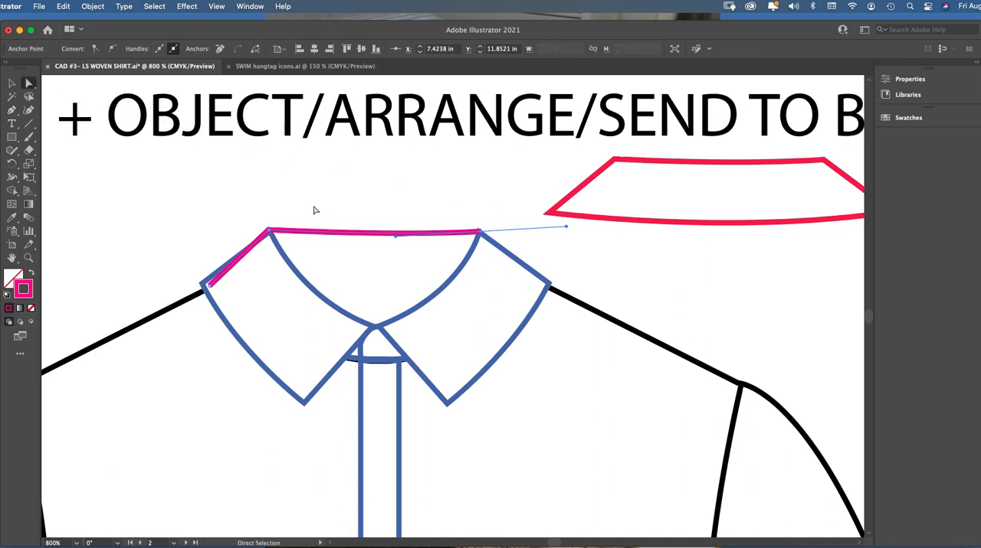
key(p)
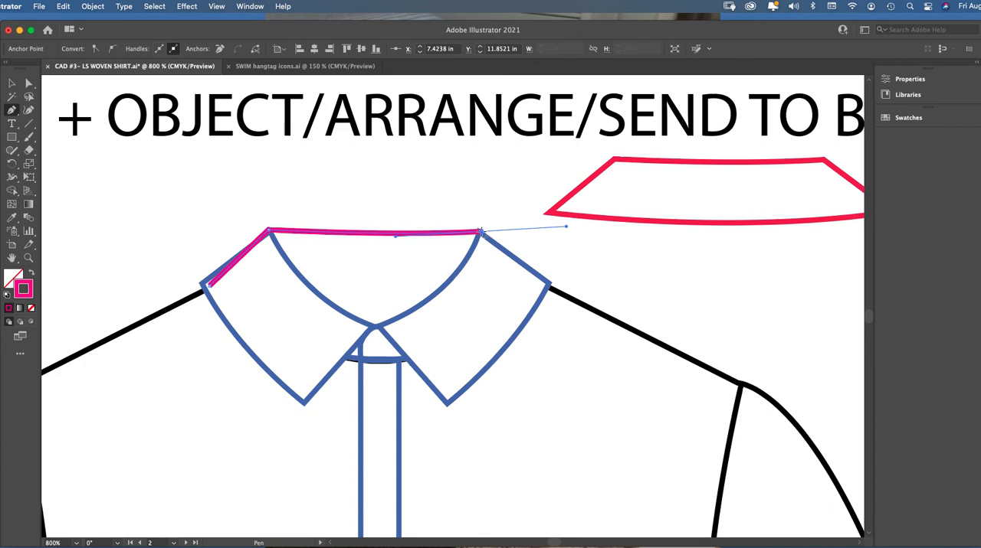
click(479, 231)
click(545, 282)
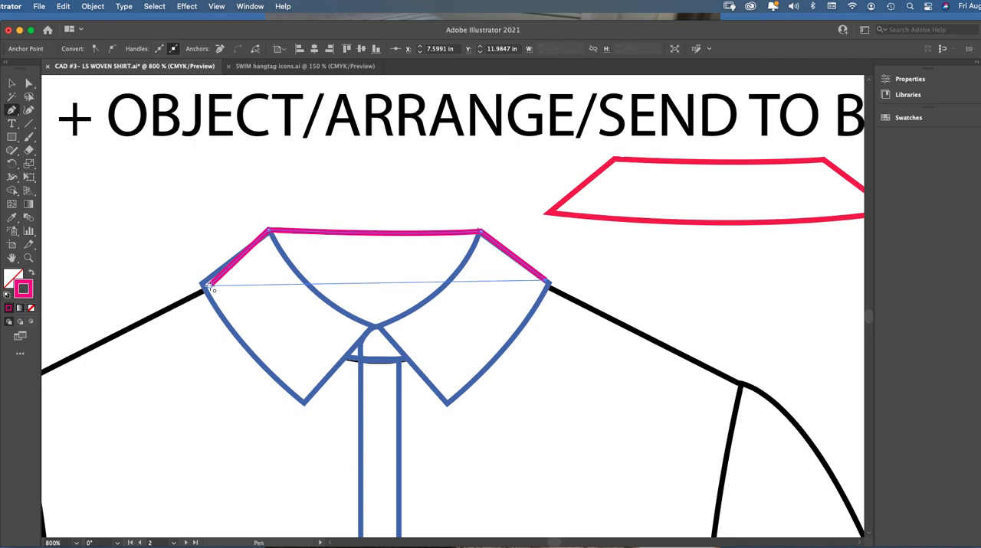
drag(211, 289, 79, 244)
Flatten the back collar's lower edge curve by lengthening the curve handle of its left corner anchor
click(28, 88)
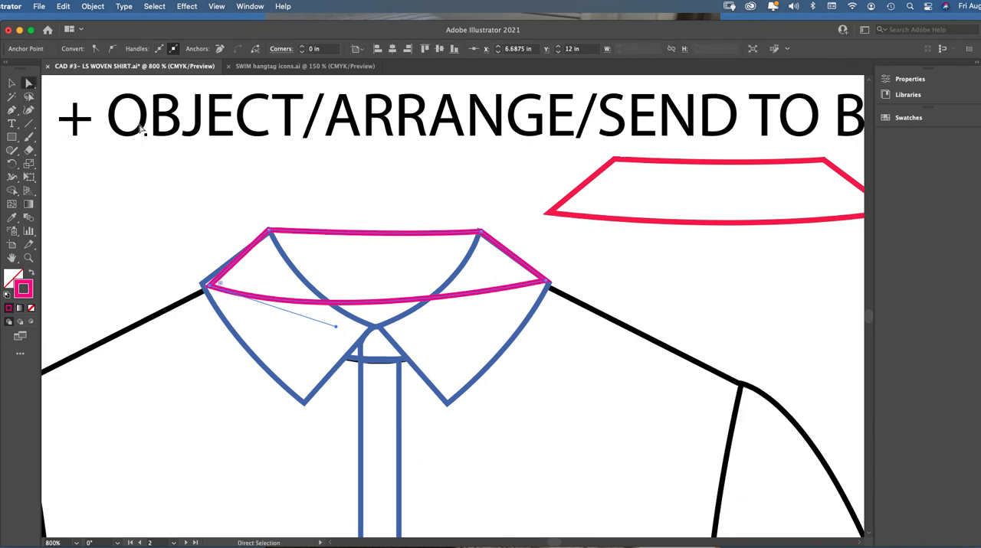
click(361, 284)
click(388, 302)
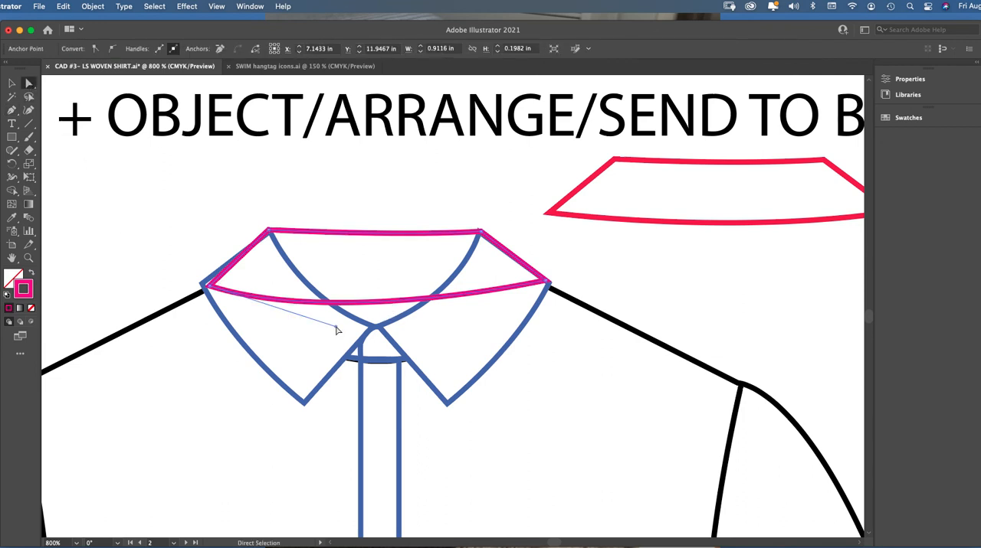
drag(337, 330, 433, 313)
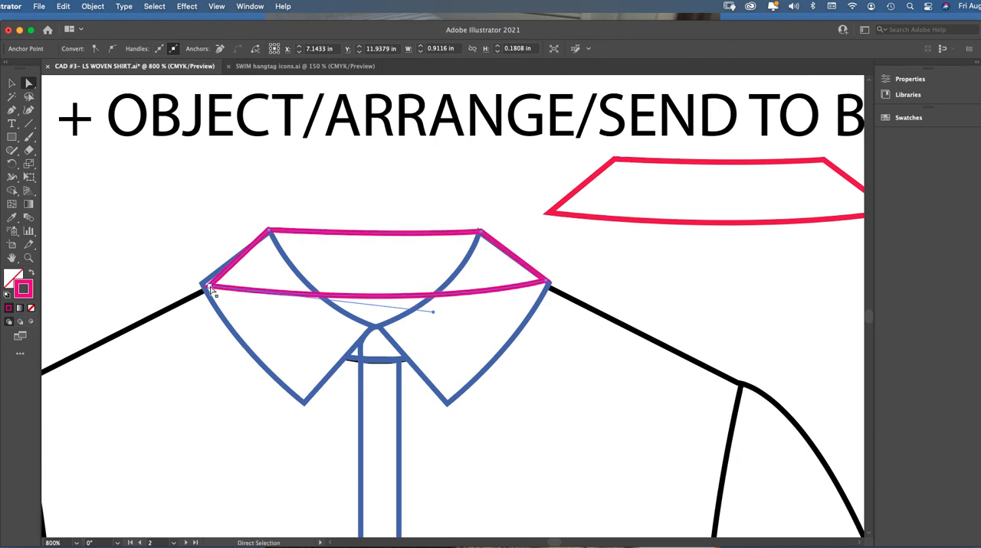
Align the back collar's corner anchors with the front collar points and even out its lower edge curve
drag(210, 287, 206, 285)
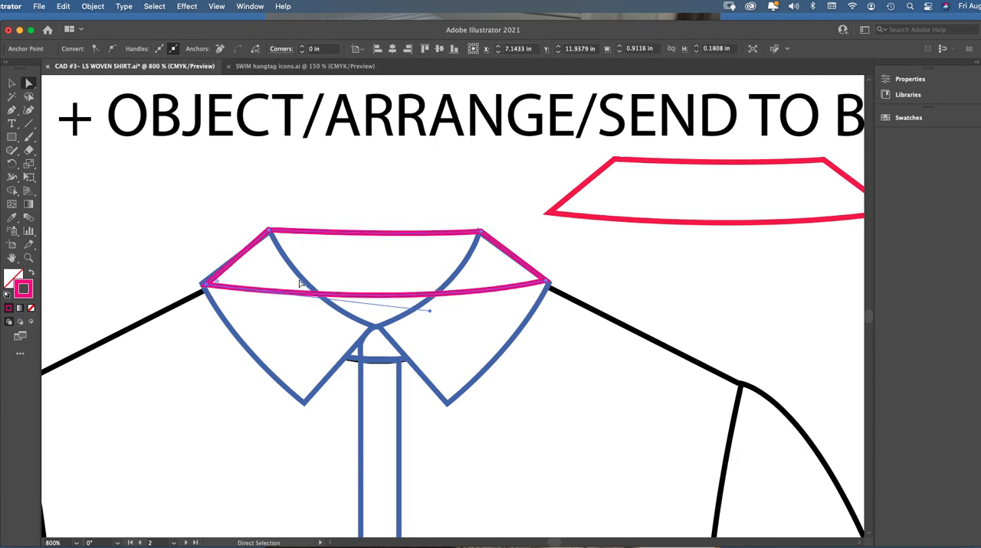
click(478, 230)
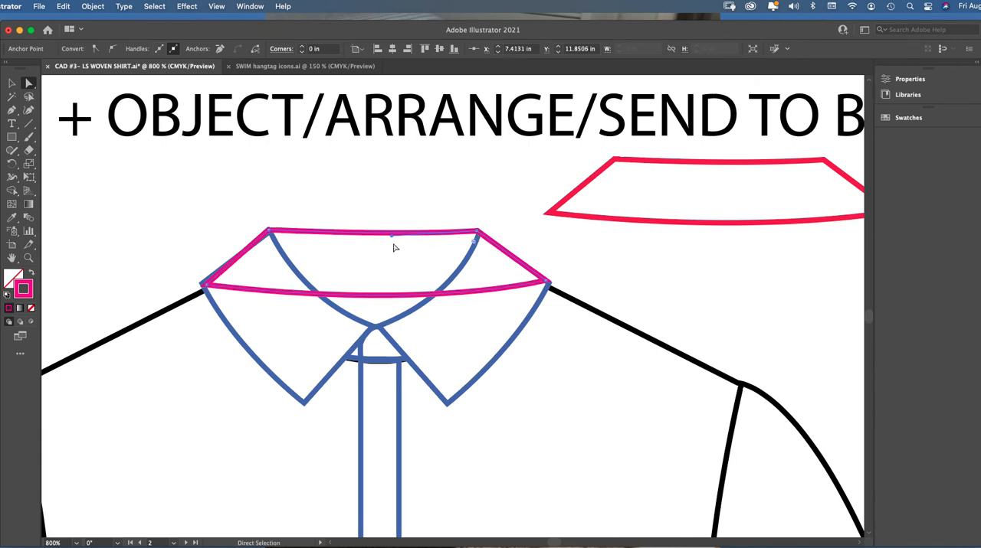
drag(268, 230, 271, 231)
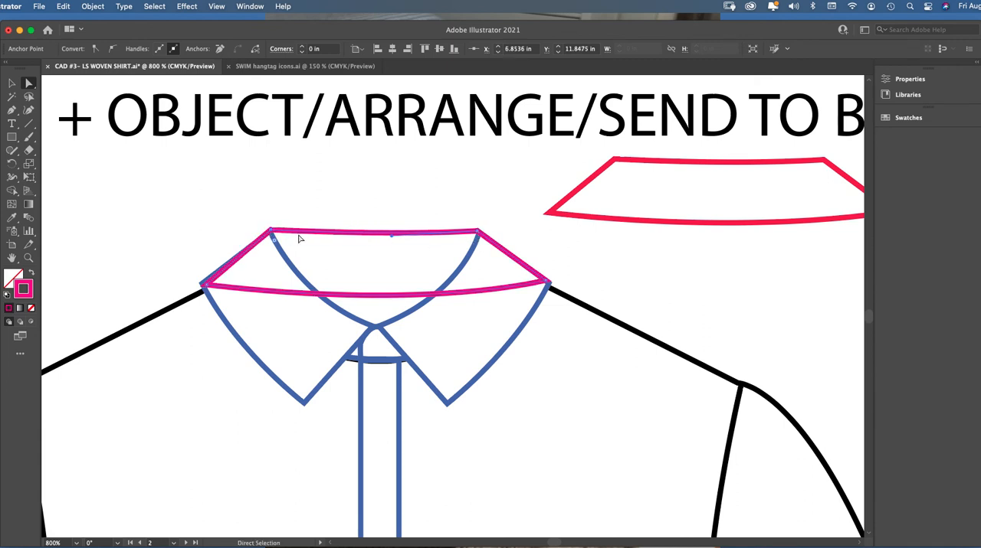
click(396, 206)
click(397, 301)
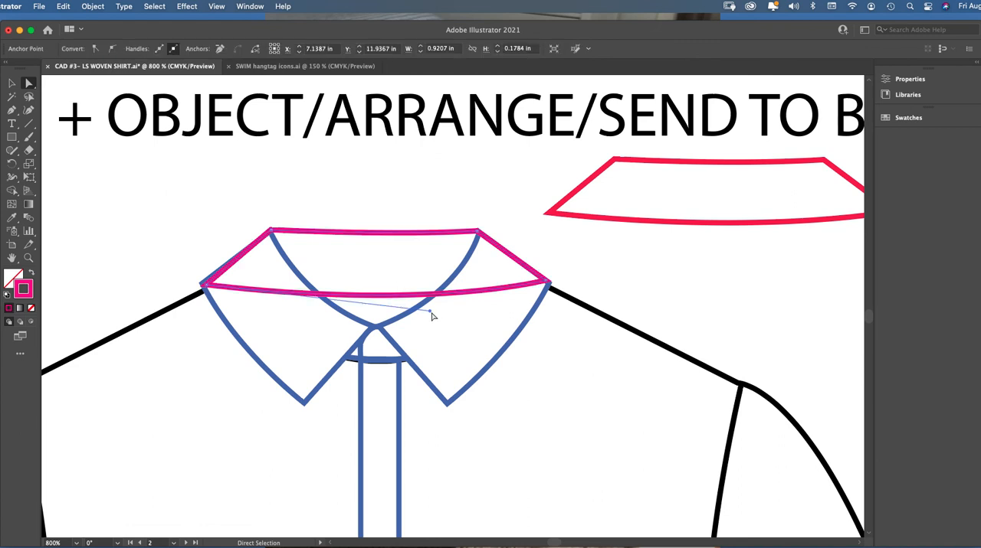
mouse_move(431, 313)
mouse_down()
mouse_move(424, 319)
mouse_move(451, 318)
mouse_move(441, 314)
mouse_up()
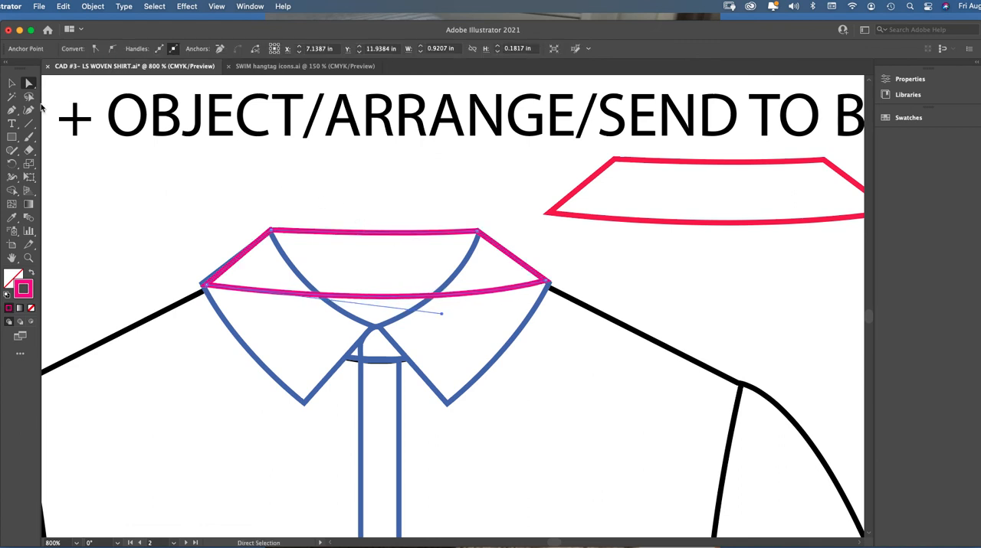
Nudge the whole pink back collar slightly up and left onto the front collar points, and deselect it
click(12, 83)
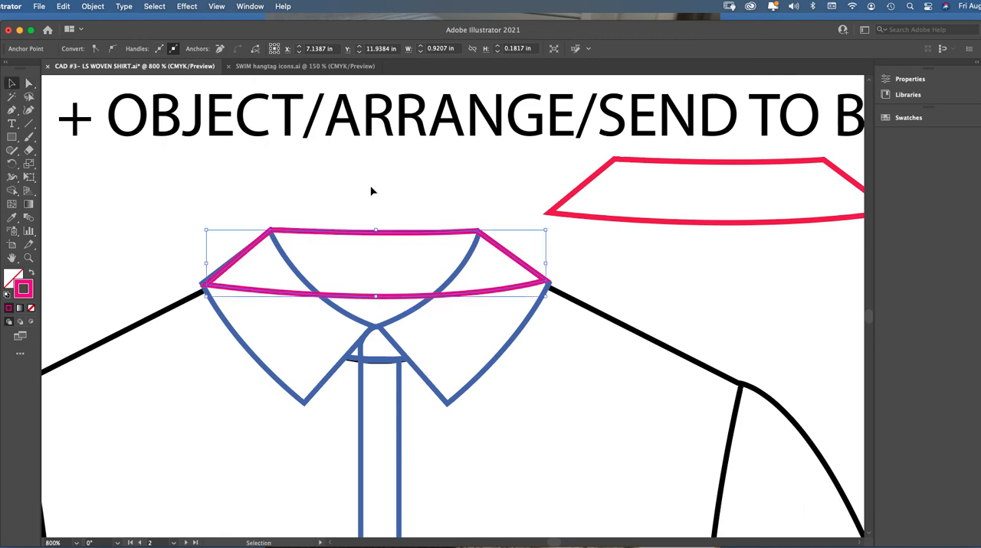
click(419, 243)
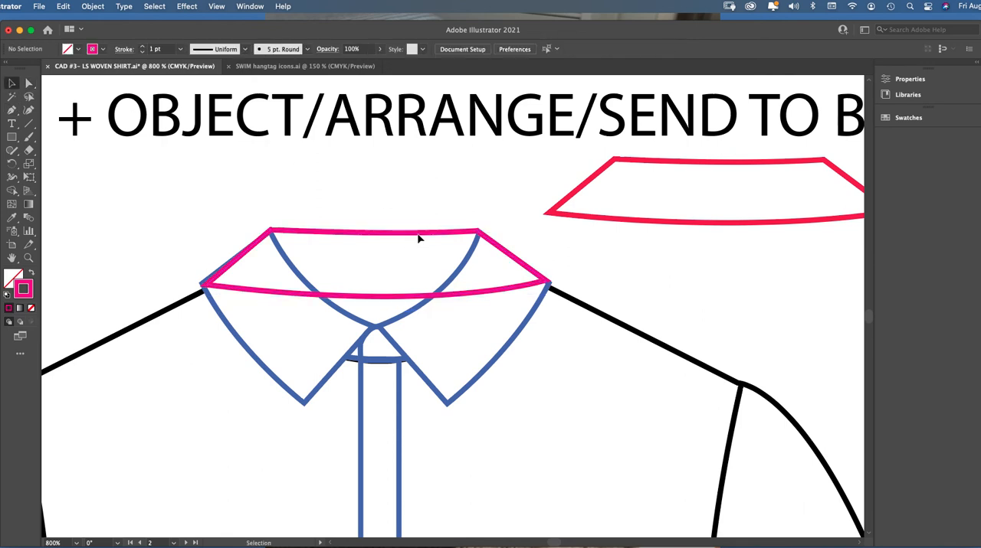
drag(417, 233, 417, 232)
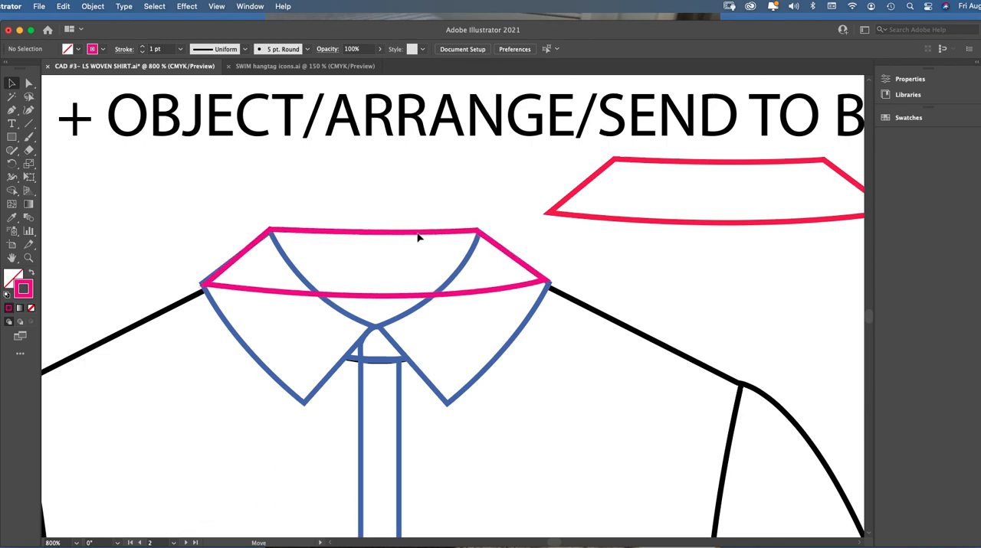
click(414, 207)
Examine the finished back collar and collar stand seam in the instruction step that follows
key(super+minus)
key(super+minus)
key(super+minus)
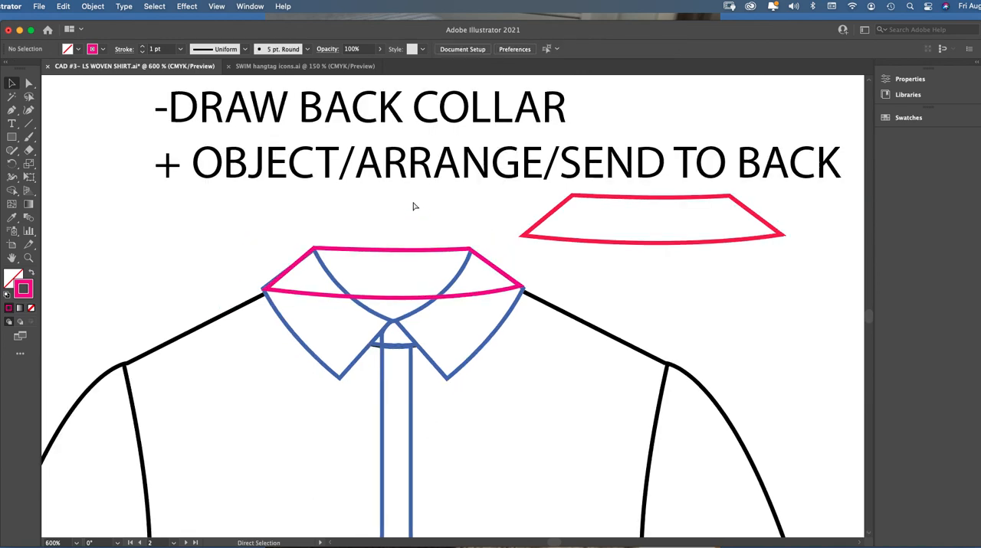
key(super+minus)
key(super+minus)
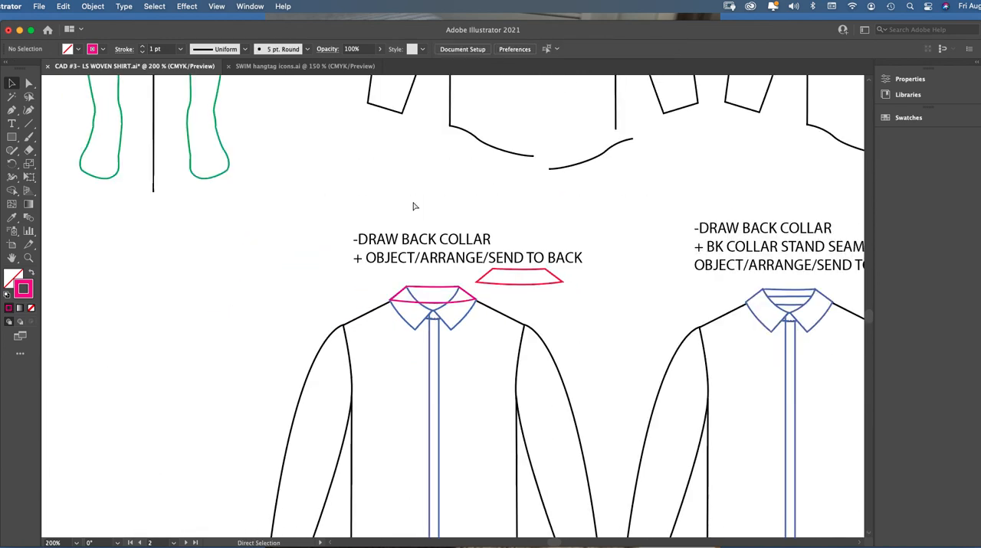
scroll(272, 289, right, 5)
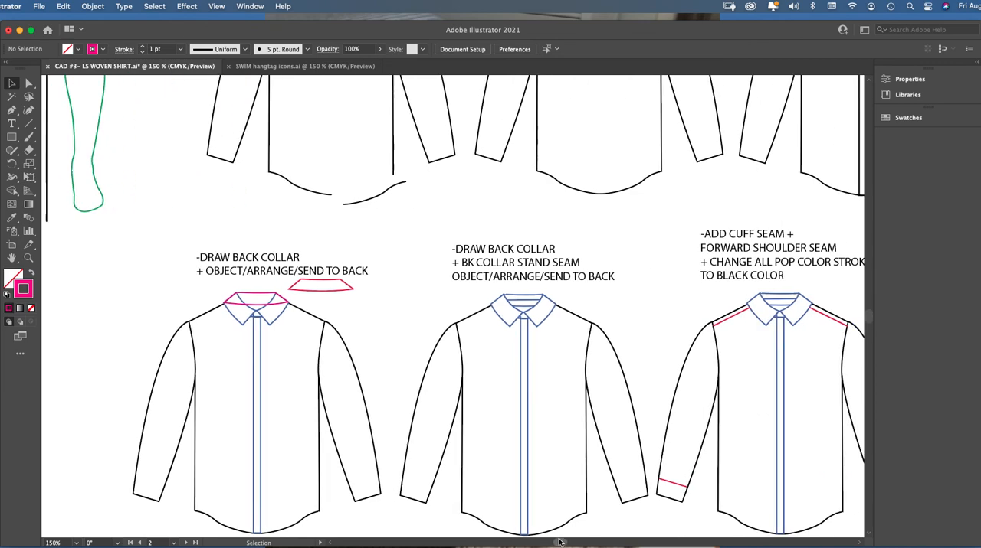
click(28, 259)
click(337, 327)
click(426, 294)
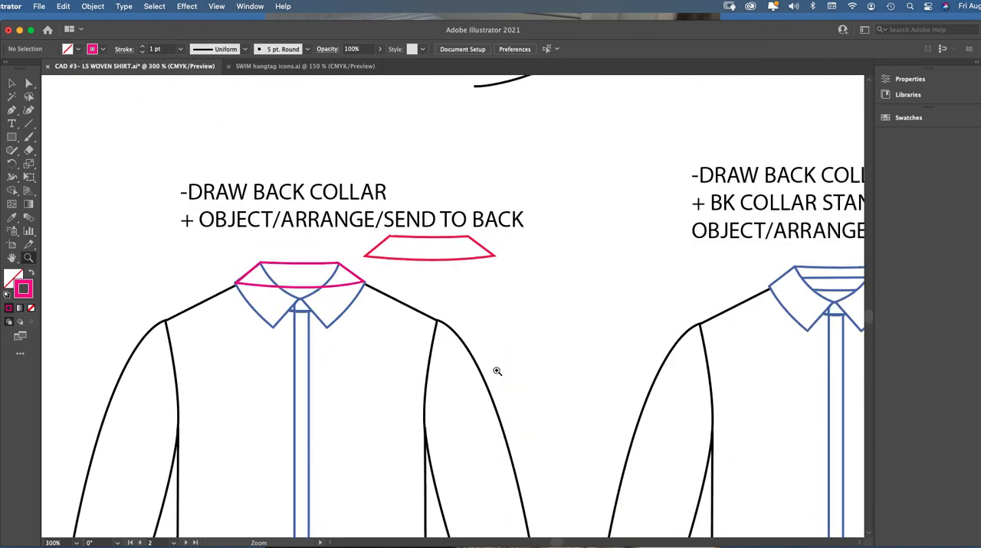
drag(555, 544, 560, 543)
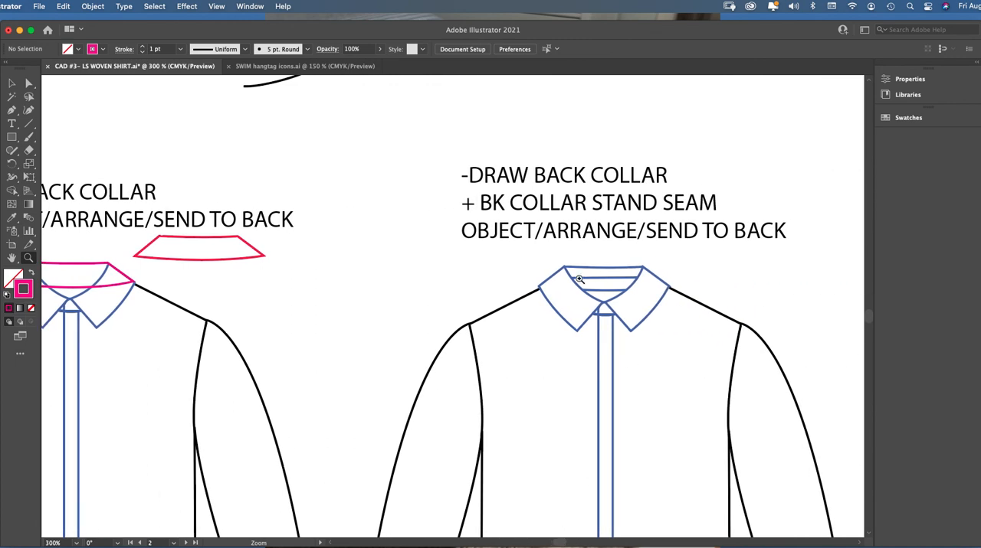
click(12, 84)
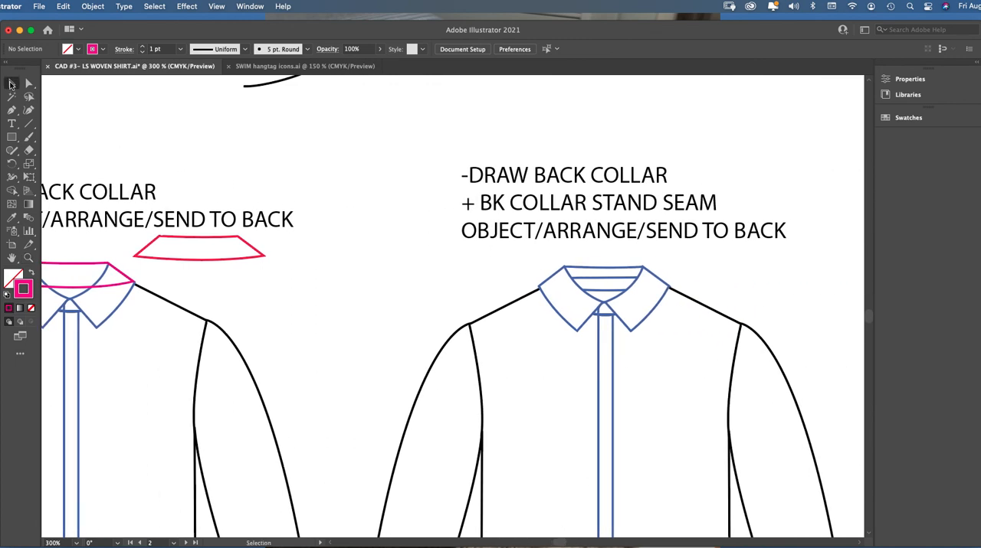
click(583, 268)
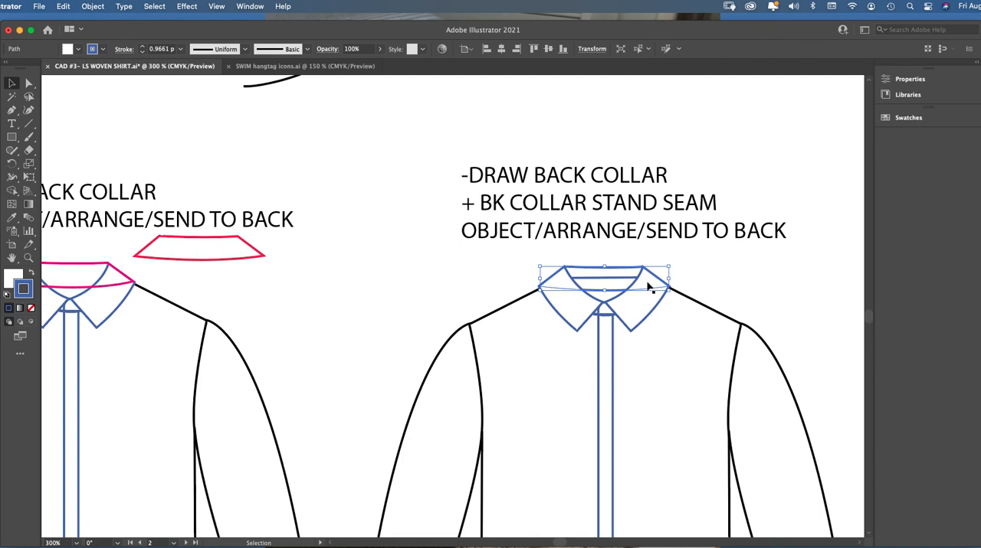
Send the pink back collar to the back, behind the front collar, and unlock all artwork
drag(563, 543, 537, 525)
click(320, 268)
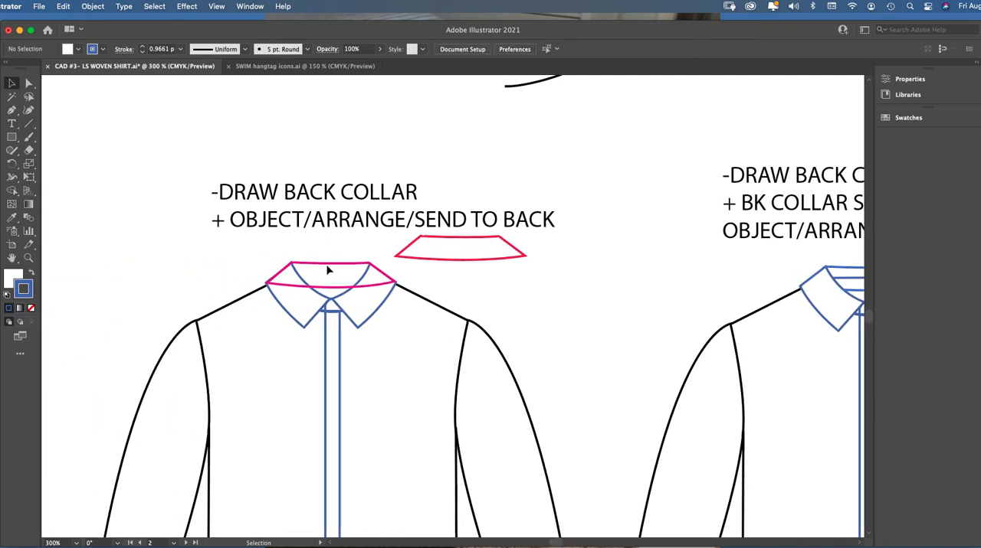
click(328, 265)
click(93, 6)
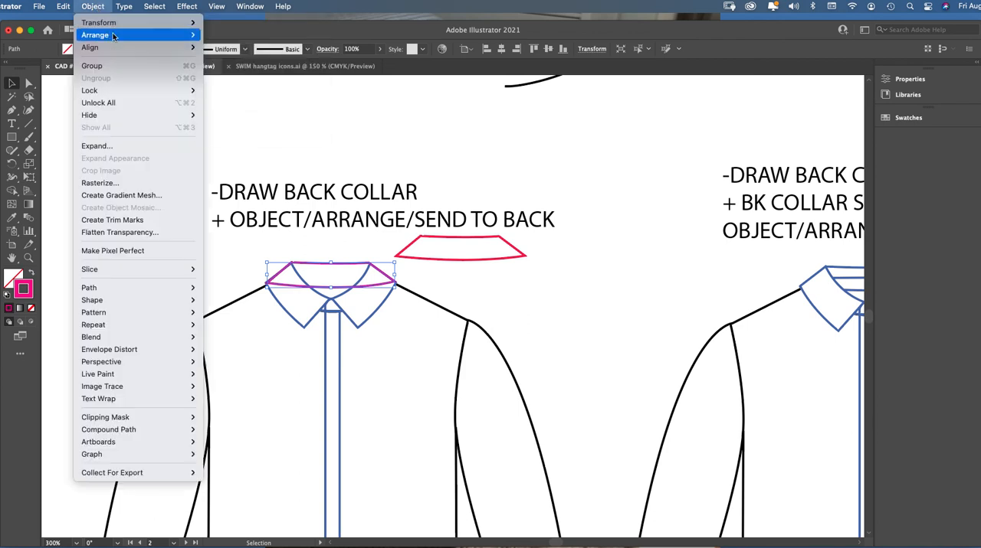
mouse_move(107, 36)
click(239, 72)
click(359, 259)
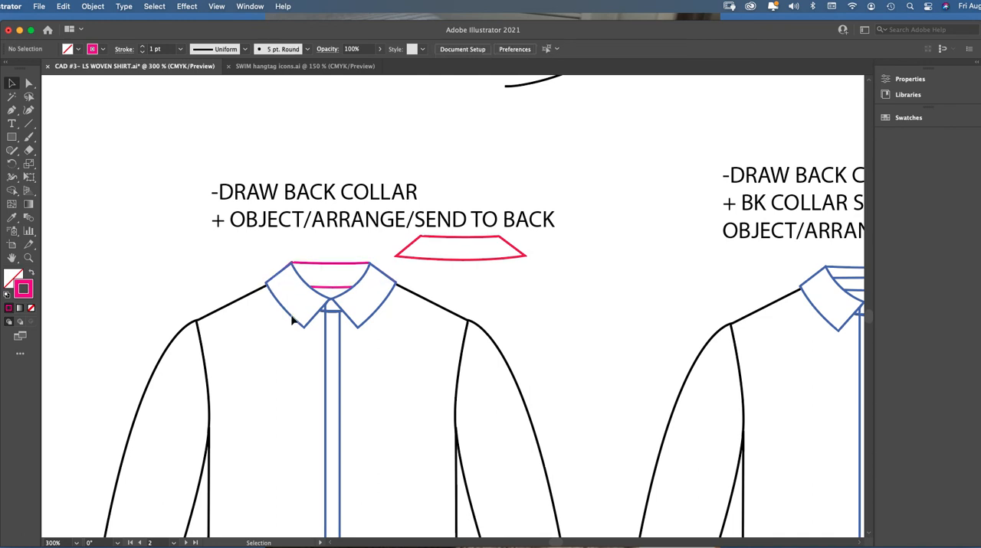
click(93, 6)
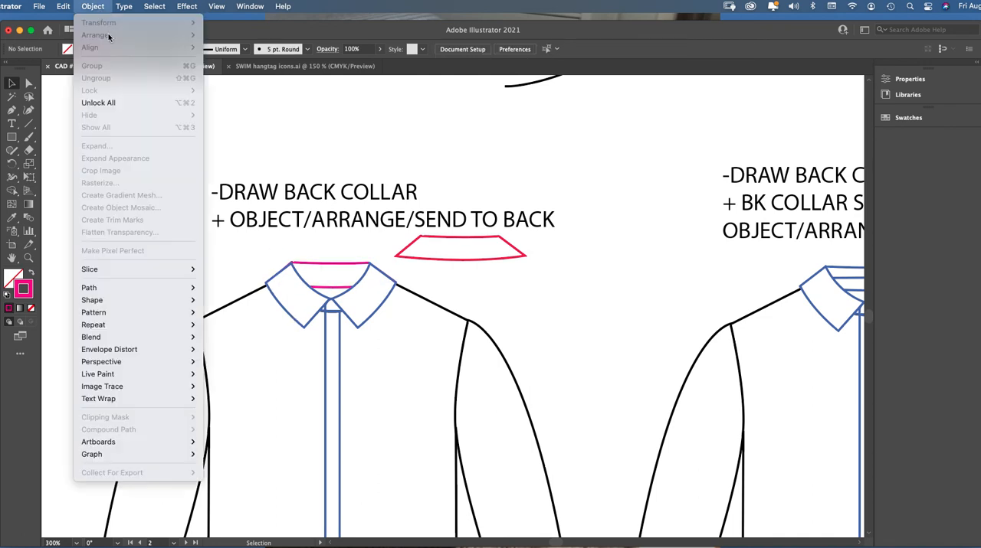
click(115, 105)
Check how the front collar's left half and the pink back collar overlap by selecting each shape
click(268, 264)
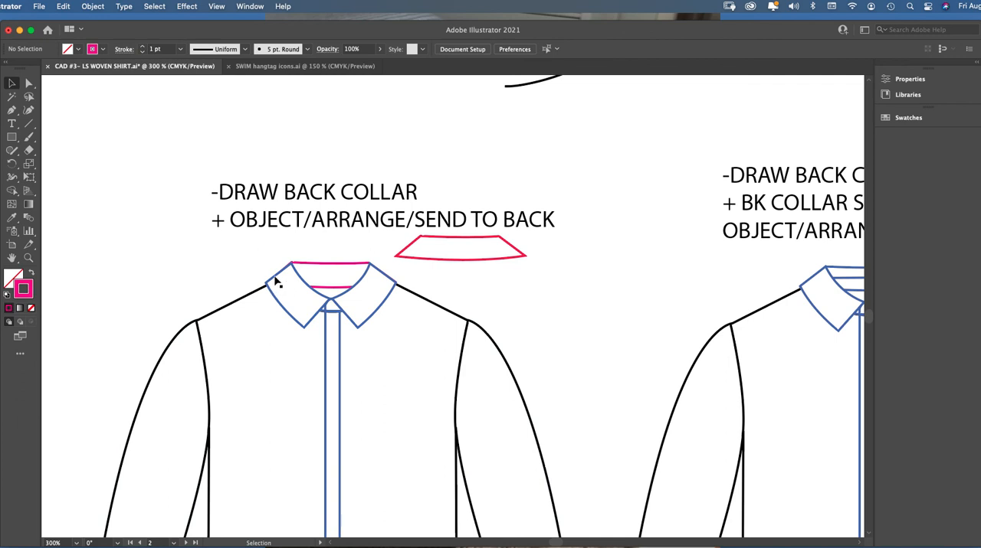
click(277, 283)
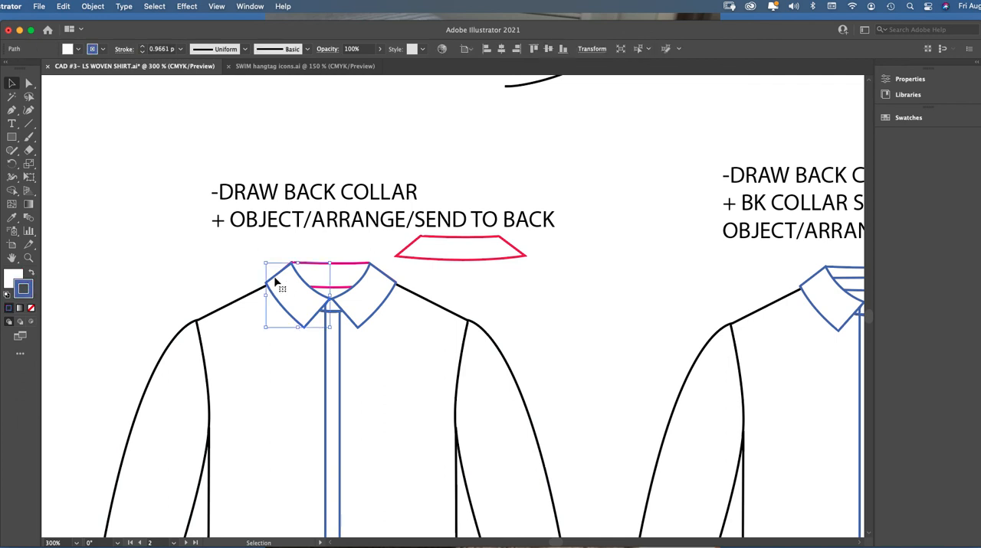
click(332, 251)
click(304, 285)
click(322, 260)
click(314, 268)
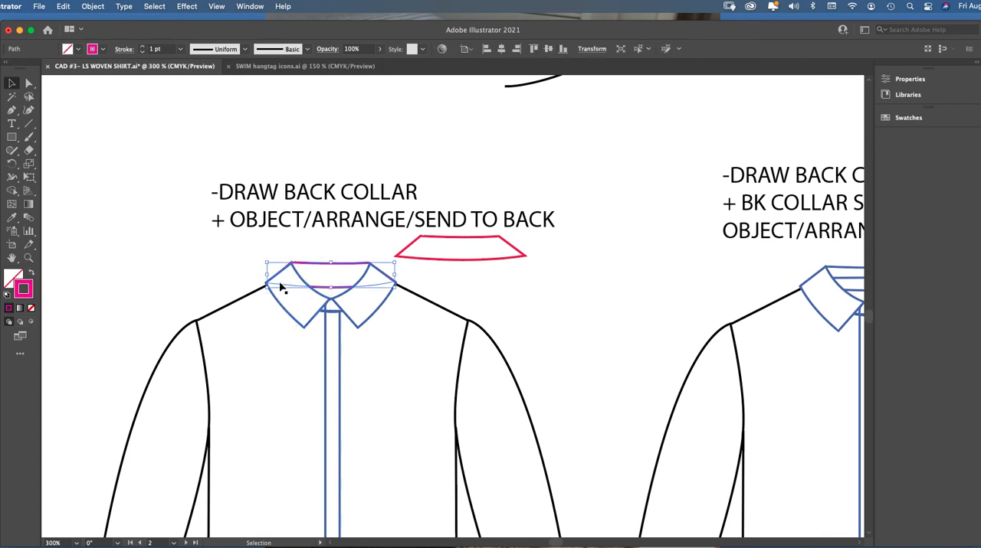
click(348, 258)
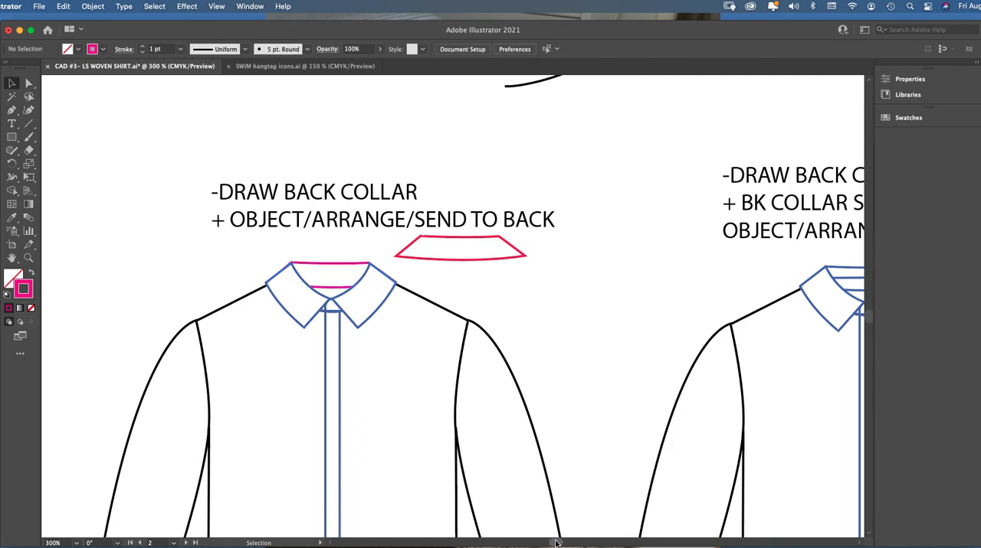
Examine the back collar and its blue stand seam line on the shirt labelled "BK COLLAR STAND SEAM"
scroll(556, 543, right, 10)
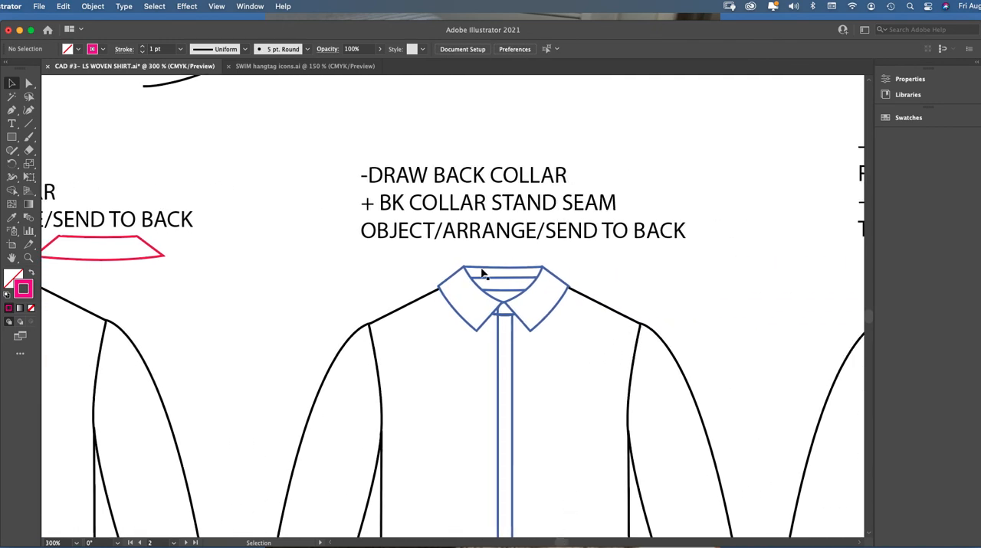
click(500, 284)
click(28, 258)
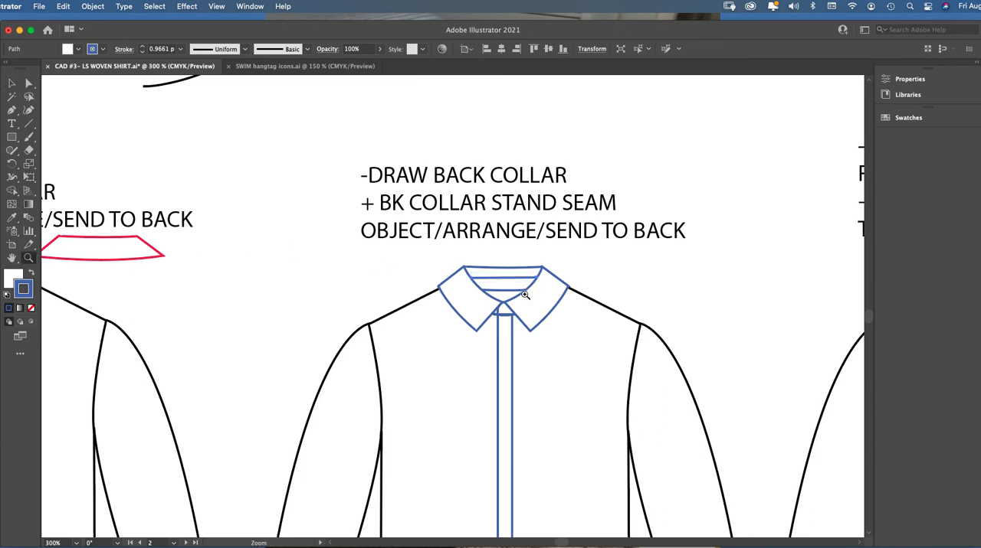
click(526, 304)
click(451, 319)
click(446, 308)
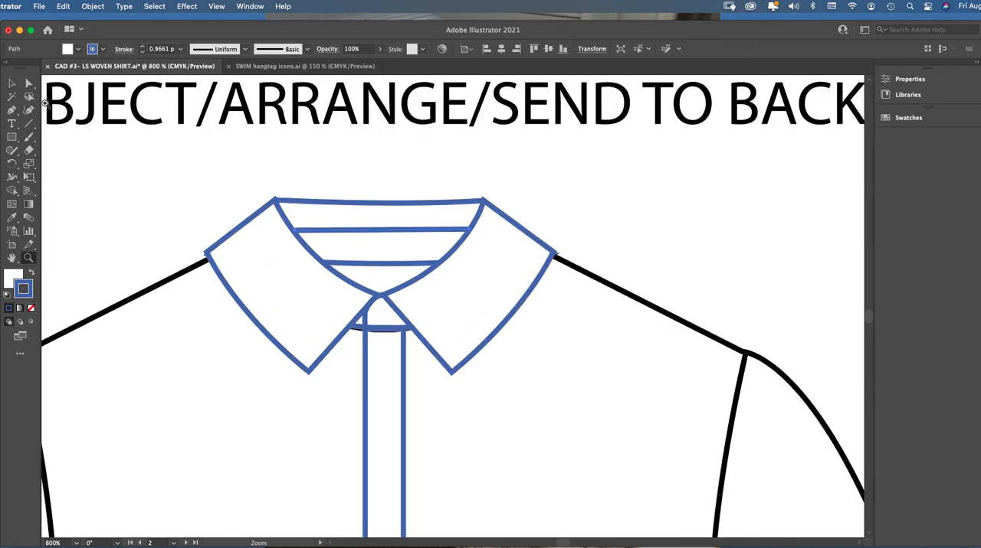
click(12, 83)
click(387, 195)
mouse_move(366, 232)
mouse_down()
mouse_move(371, 223)
mouse_move(367, 233)
mouse_up()
Fit the end points of the back collar stand seam line to the collar's inner edges and deselect it
click(29, 82)
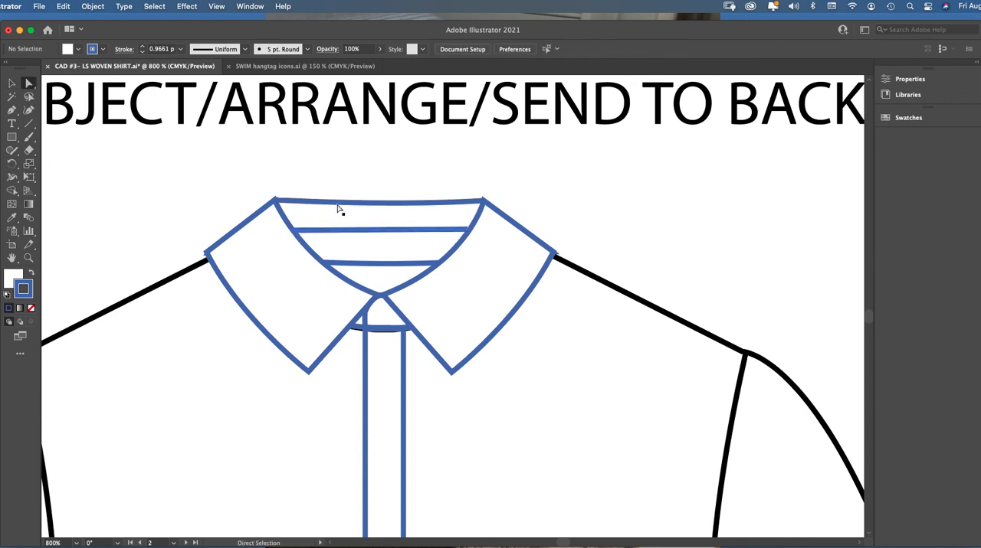
click(289, 235)
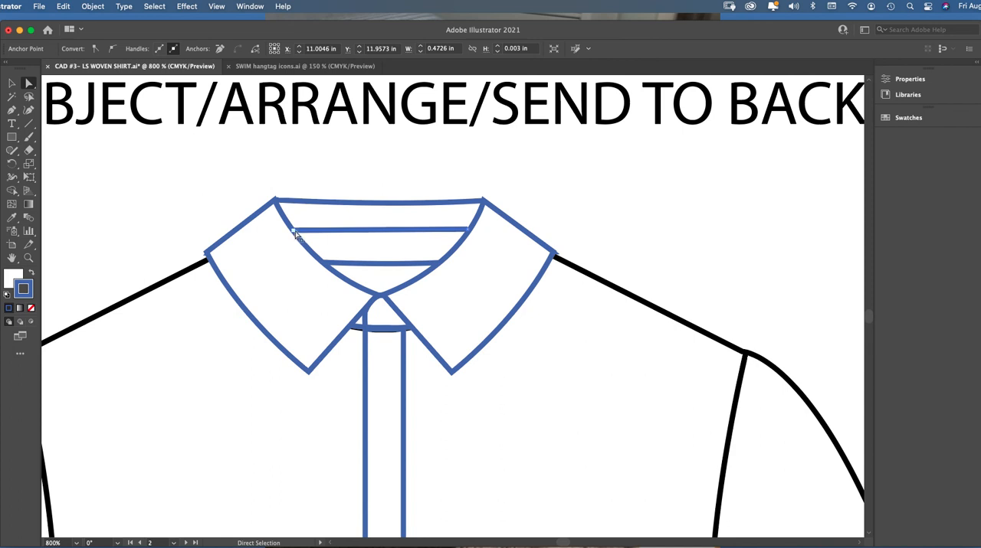
shift+click(468, 230)
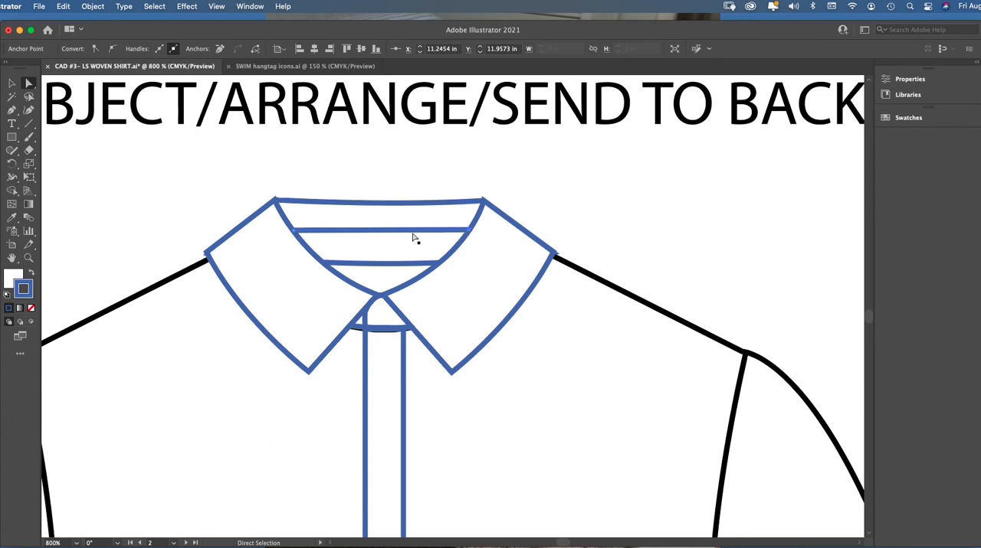
click(12, 83)
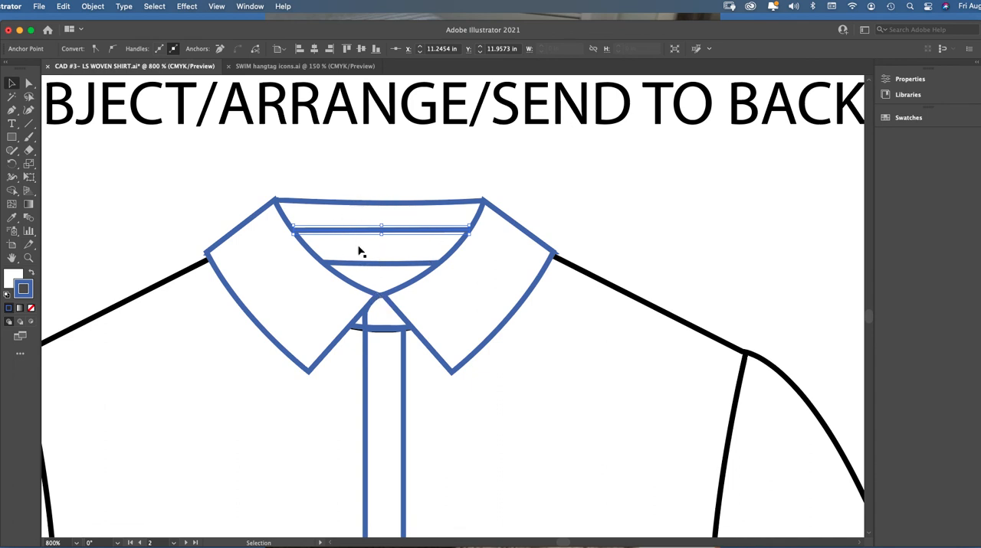
click(396, 173)
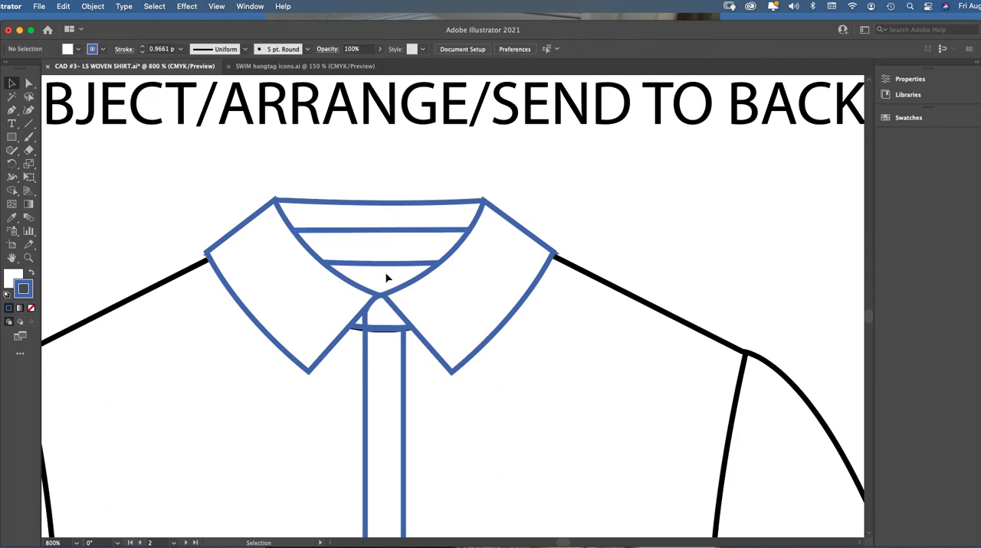
Study the inside back collar of the teal shirt in the long sleeve woven shirt reference photos
scroll(399, 262, down, 6)
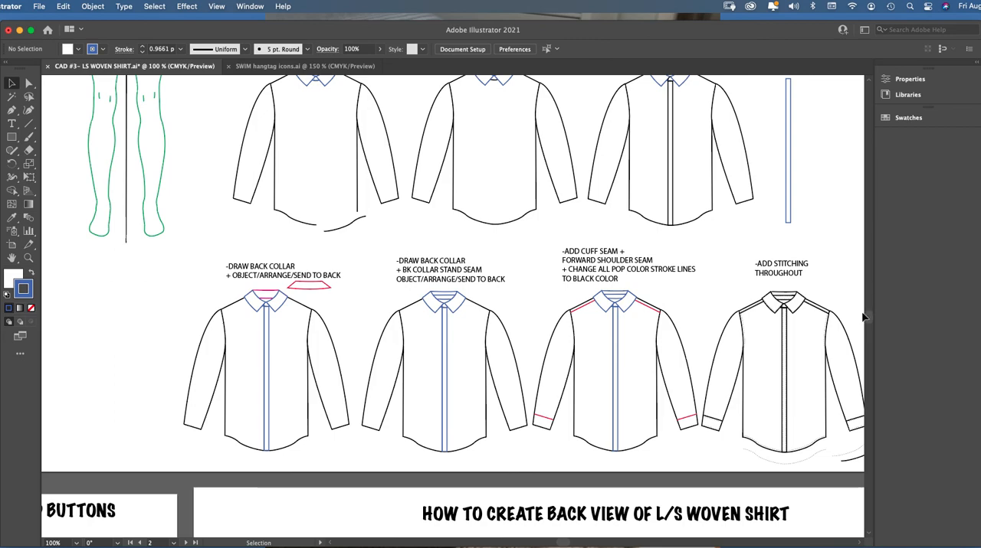
scroll(862, 316, up, 15)
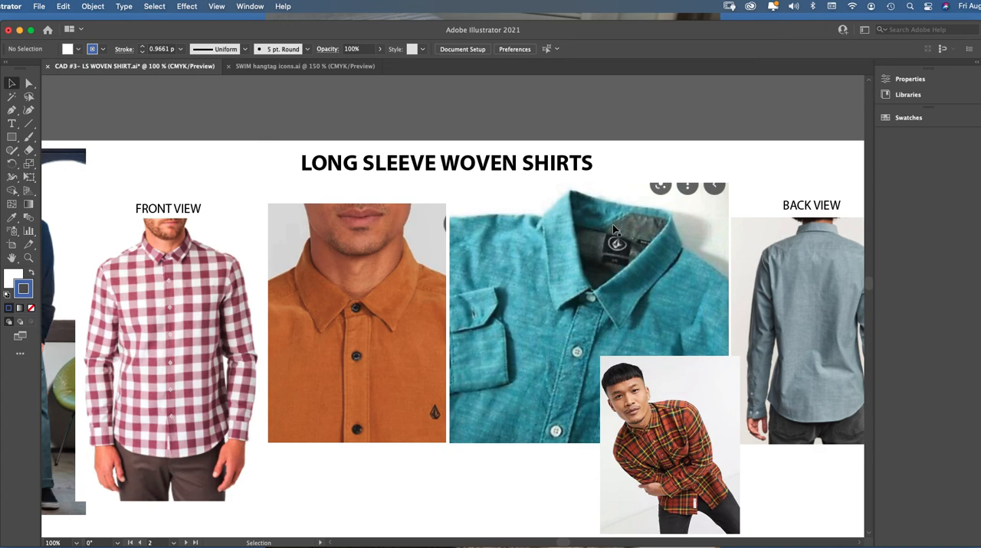
scroll(869, 282, down, 5)
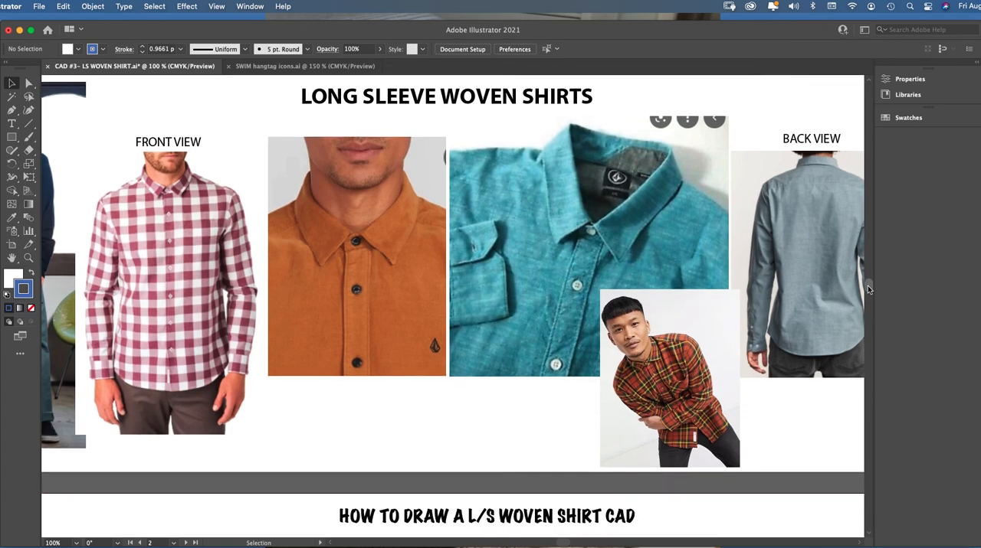
scroll(866, 296, down, 10)
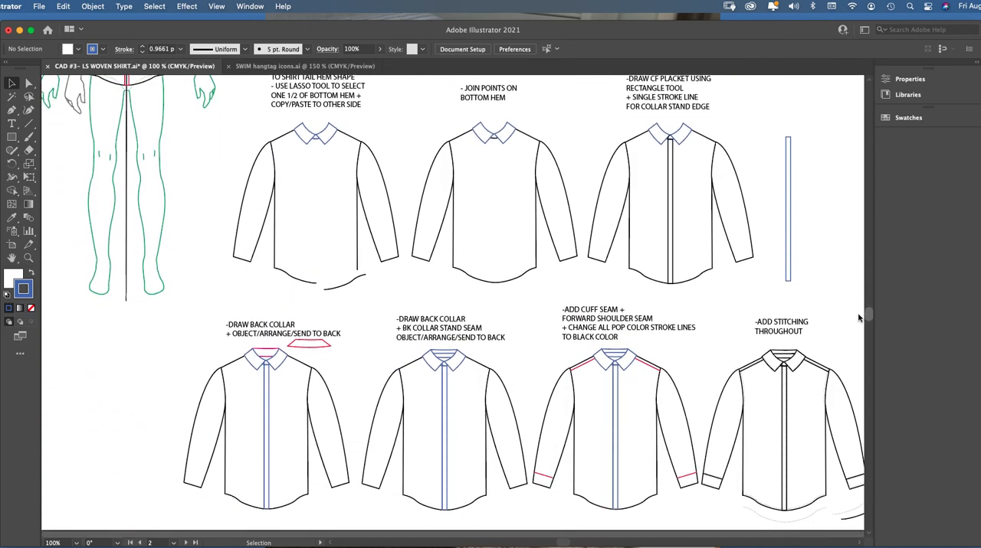
Set the back collar stand seam line to no fill and deselect it
click(32, 261)
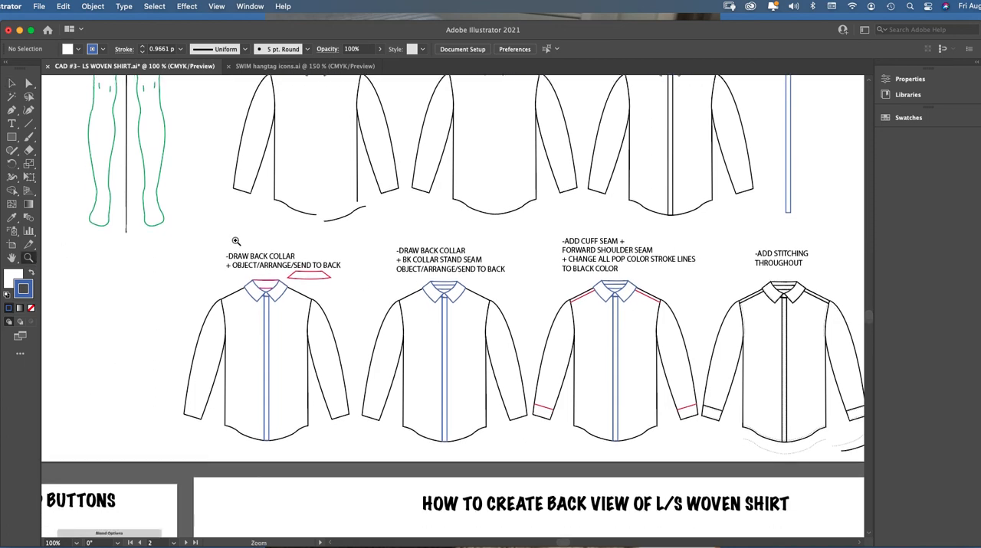
click(530, 302)
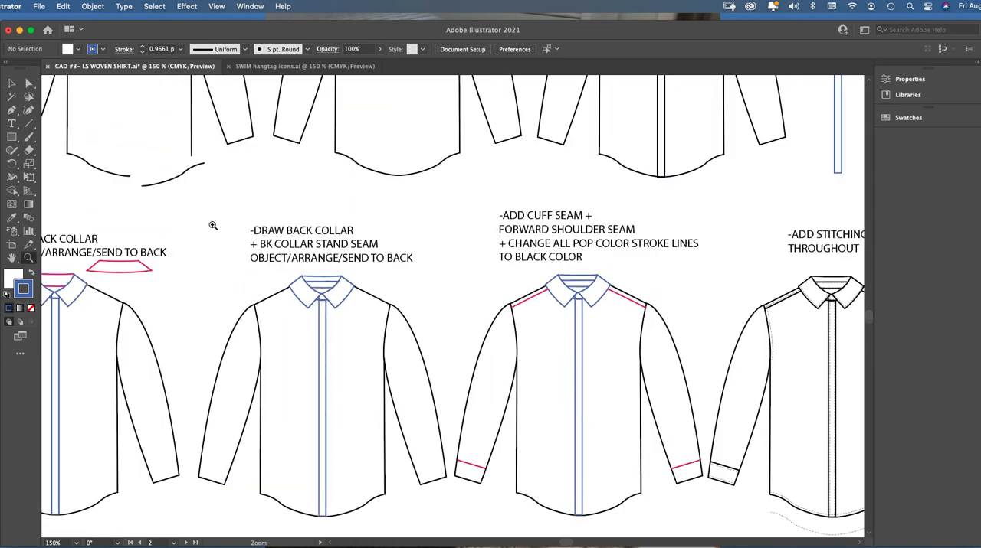
key(v)
click(325, 286)
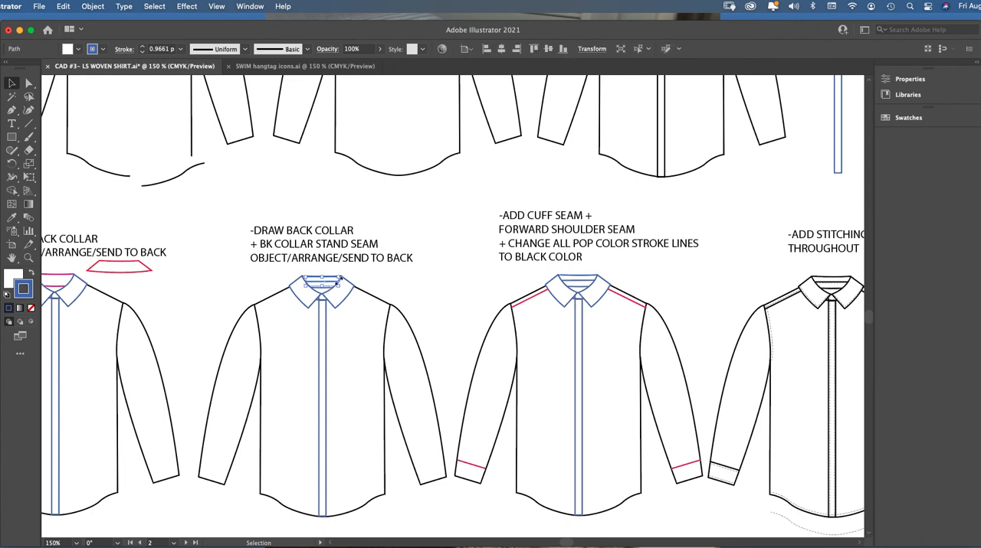
click(14, 282)
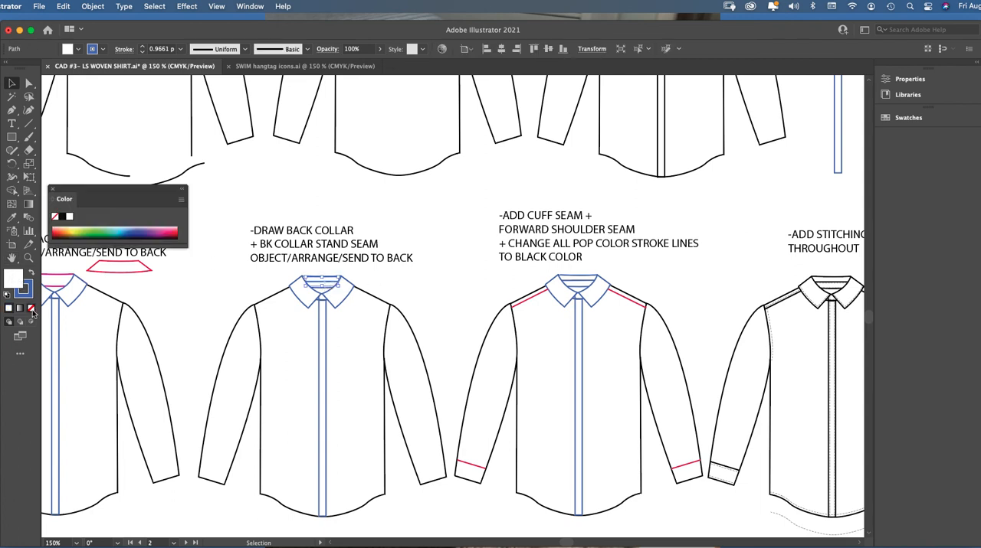
click(31, 308)
click(52, 191)
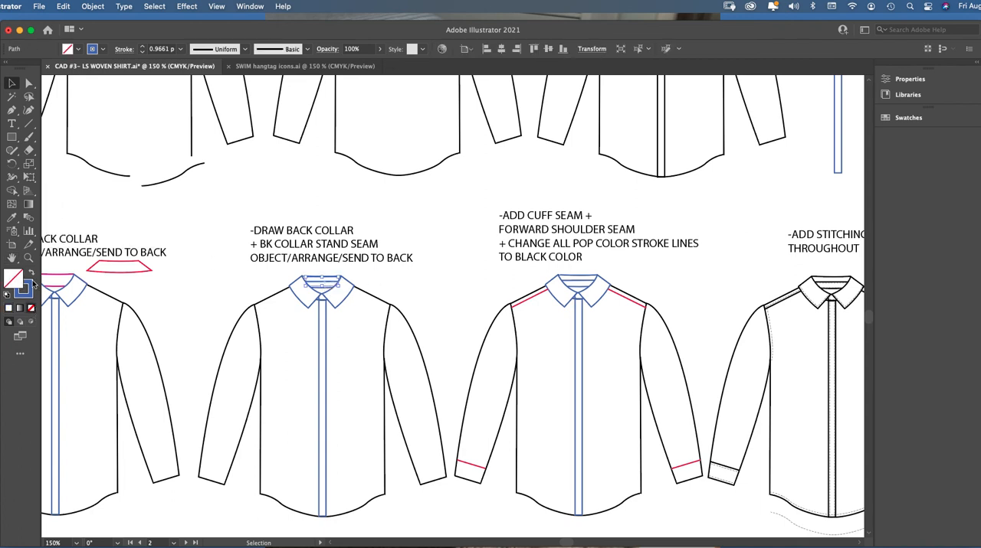
click(429, 300)
On the shirt labelled "ADD CUFF SEAM", move the left pink forward shoulder seam line off the garment, above the shoulder
scroll(536, 482, right, 5)
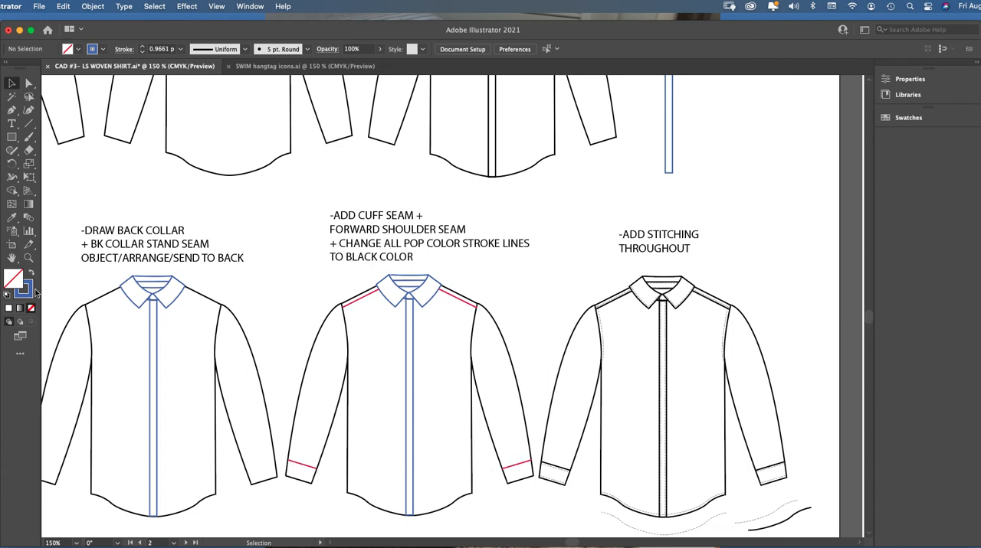
click(31, 260)
click(475, 360)
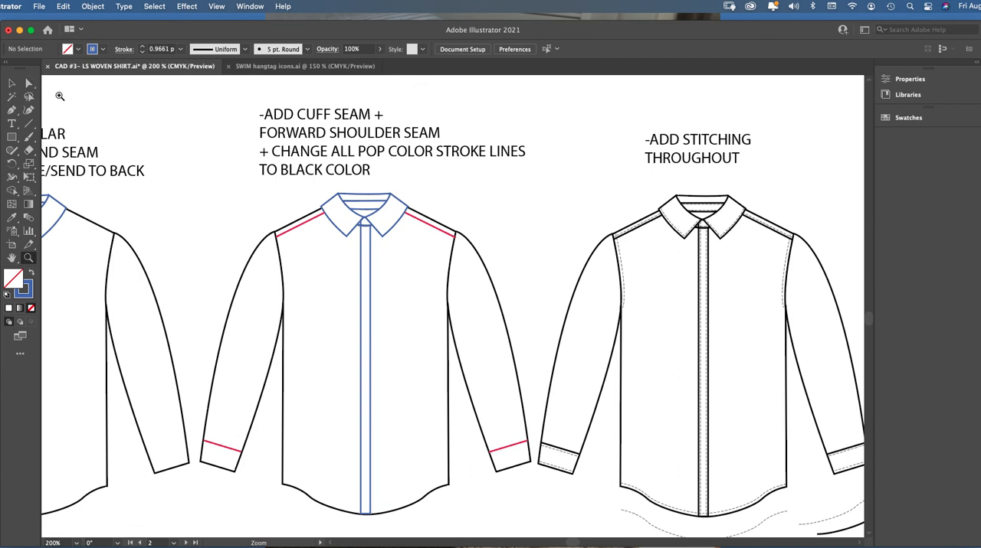
key(v)
mouse_move(308, 223)
mouse_down()
mouse_move(275, 199)
mouse_move(308, 223)
mouse_up()
click(28, 258)
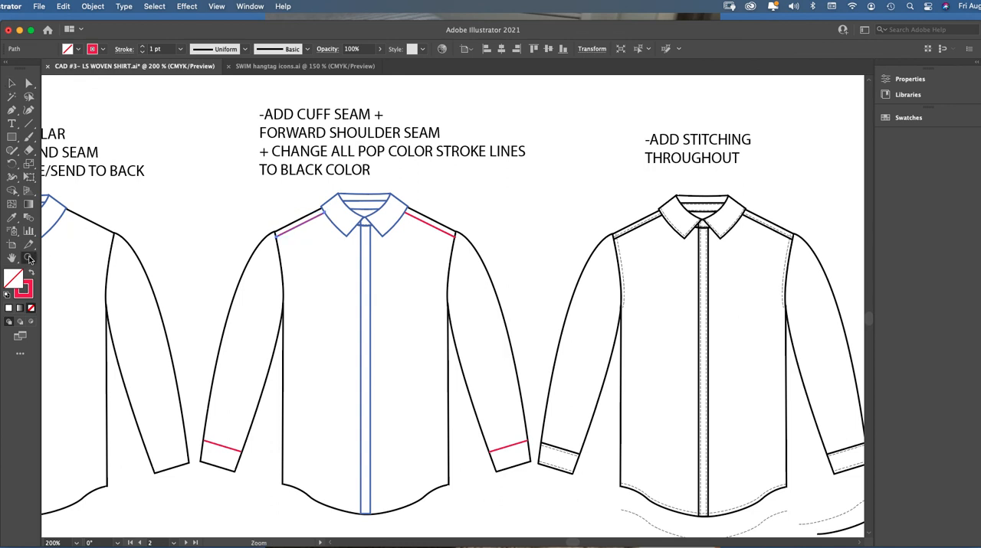
click(400, 291)
click(28, 82)
click(142, 120)
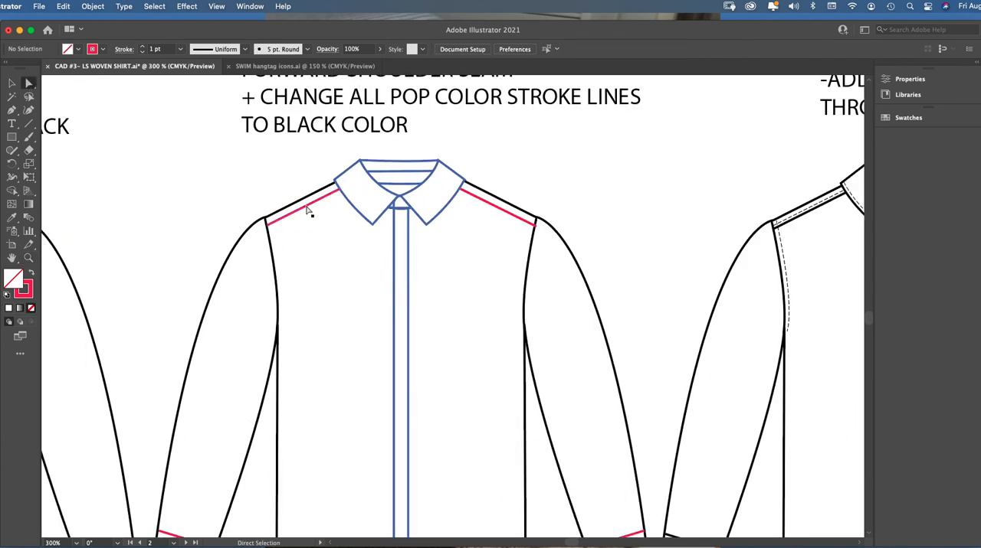
drag(308, 211, 261, 175)
Draw a straight forward shoulder seam with the Pen tool from the left armhole to the collar edge, just below the shoulder line
click(13, 111)
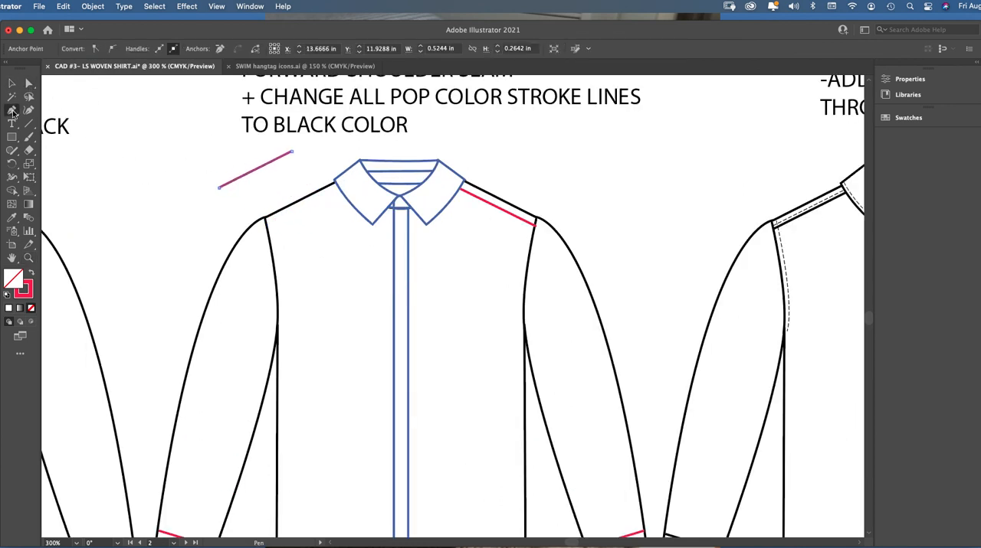
click(267, 225)
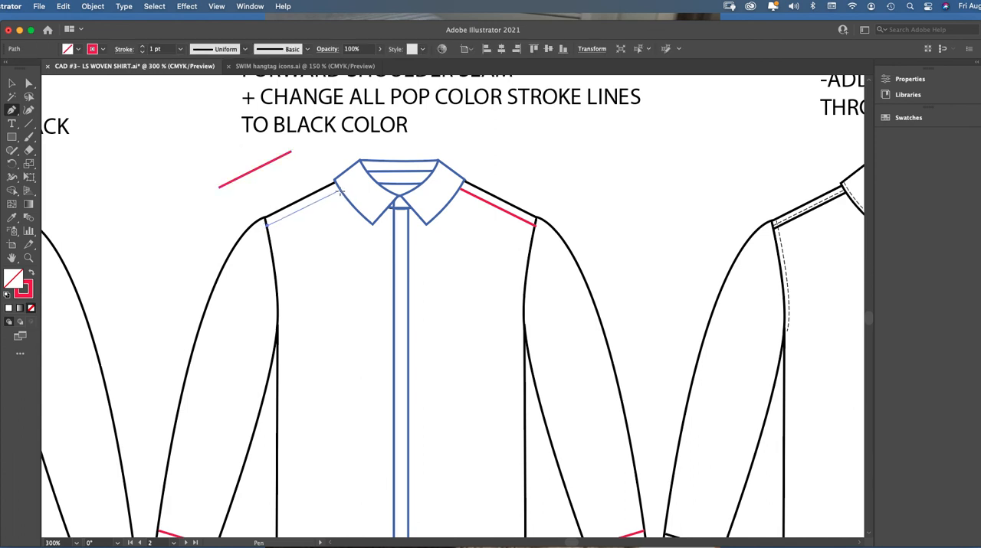
click(340, 191)
click(12, 82)
click(124, 110)
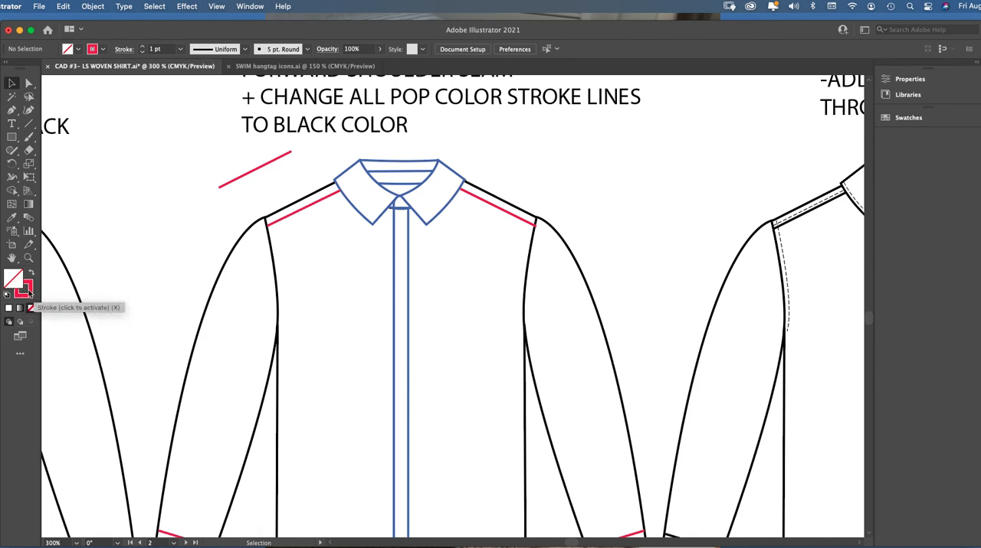
Try copying, pasting and reflecting the new left shoulder seam for the opposite shoulder, and delete the copy
click(332, 195)
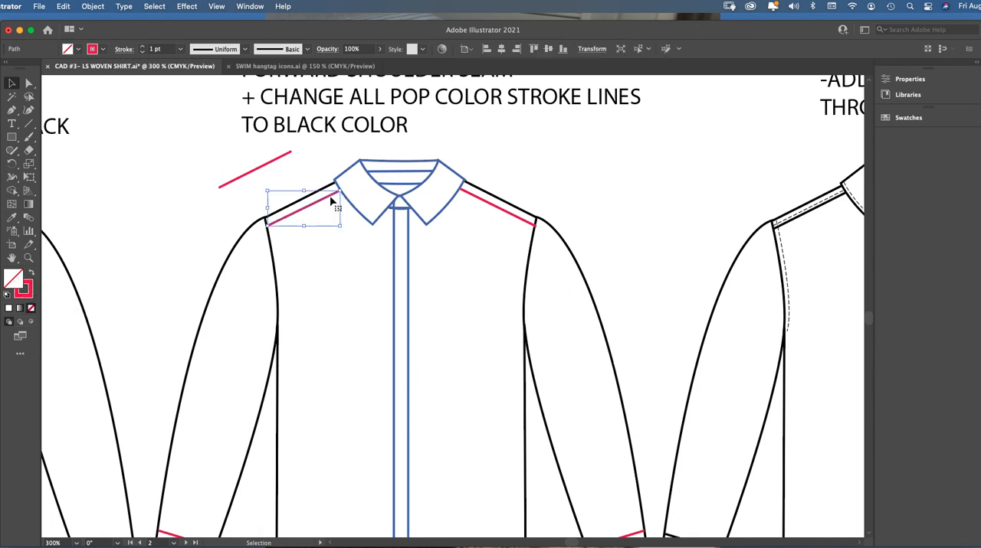
key(a)
key(v)
key(ctrl+c)
key(ctrl+v)
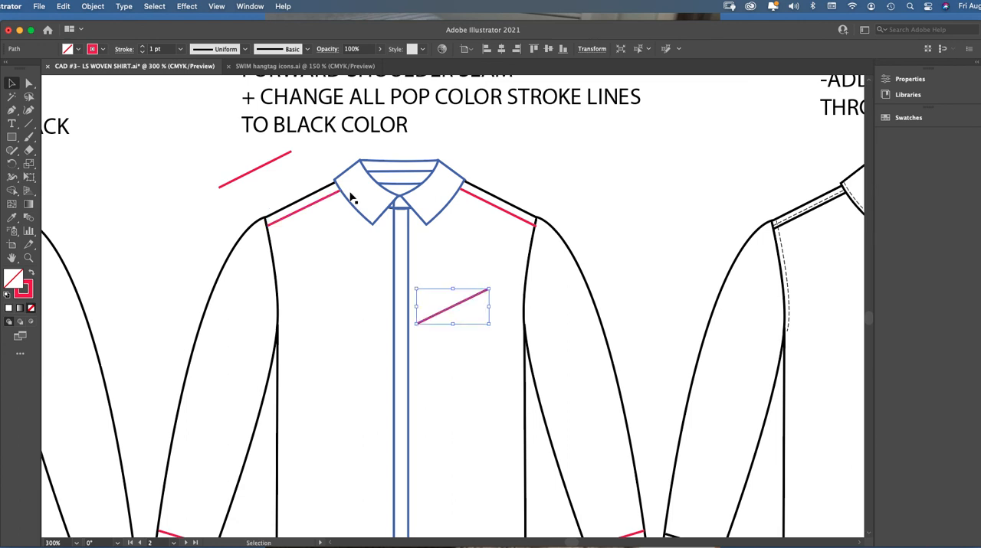
click(93, 6)
mouse_move(95, 34)
mouse_move(114, 23)
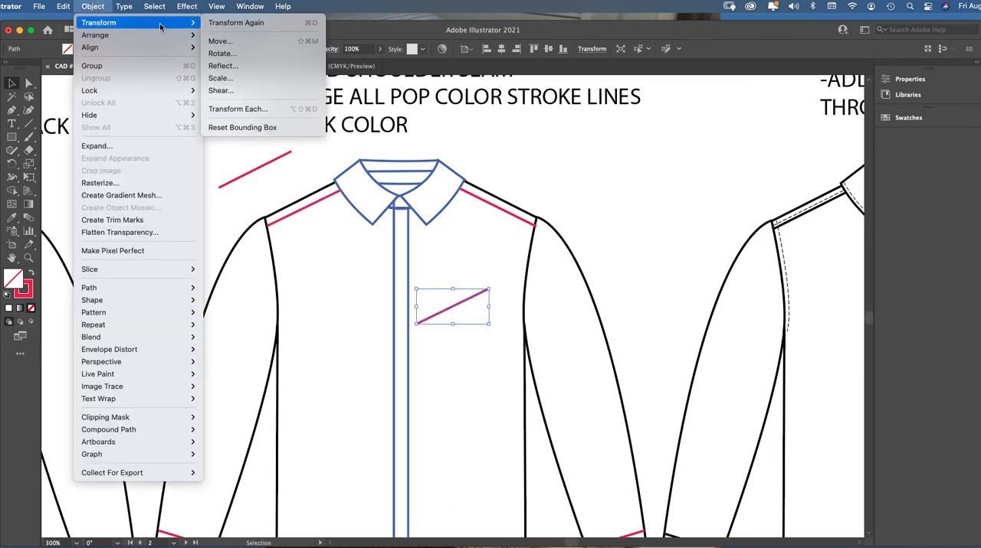
click(229, 66)
click(548, 356)
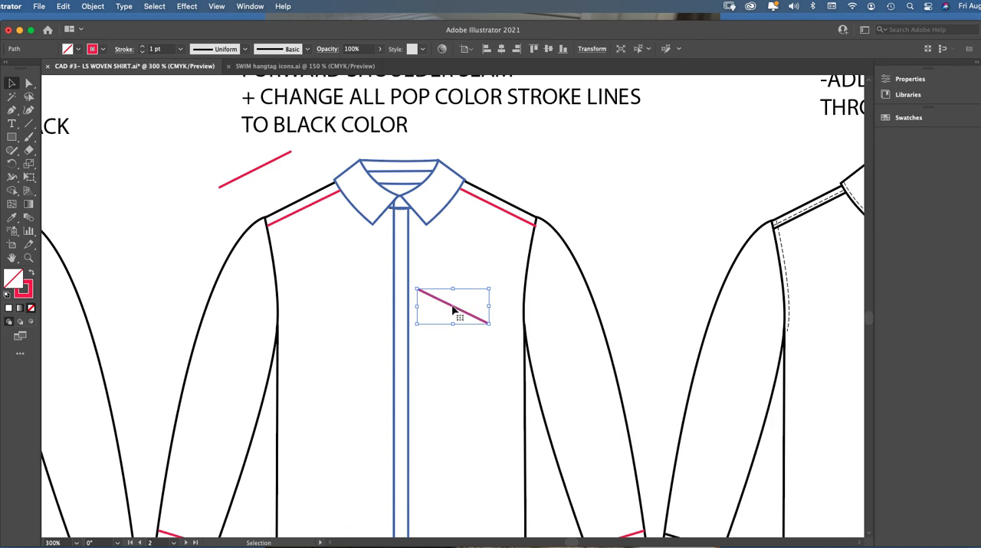
key(Delete)
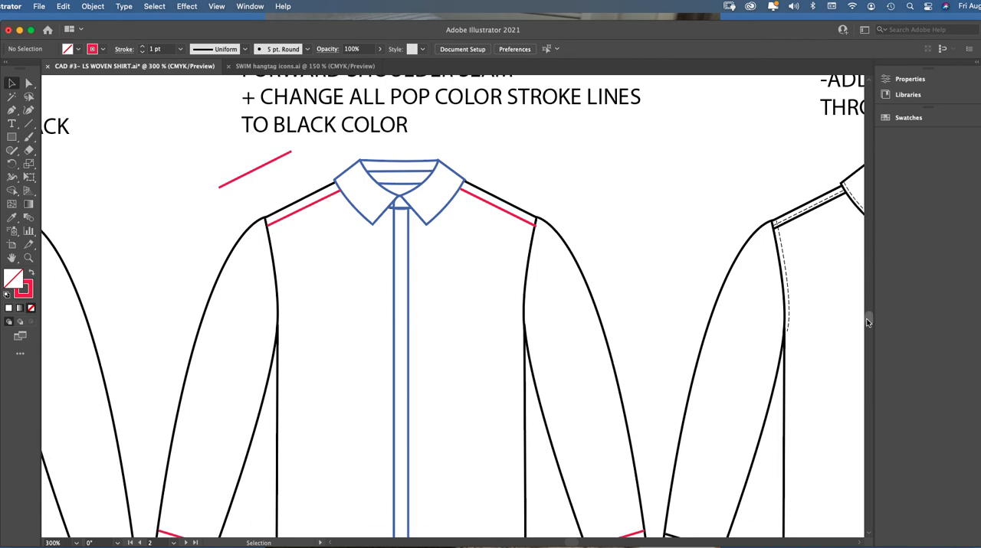
Move the left sleeve's pink cuff seam line below the cuff, return it across the sleeve and fine-tune its position
scroll(868, 317, down, 10)
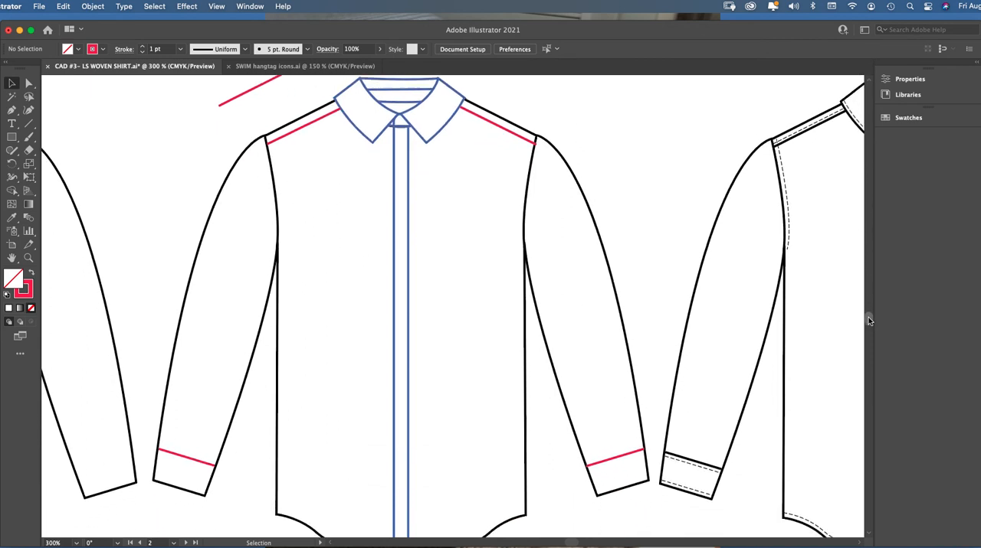
scroll(868, 319, down, 2)
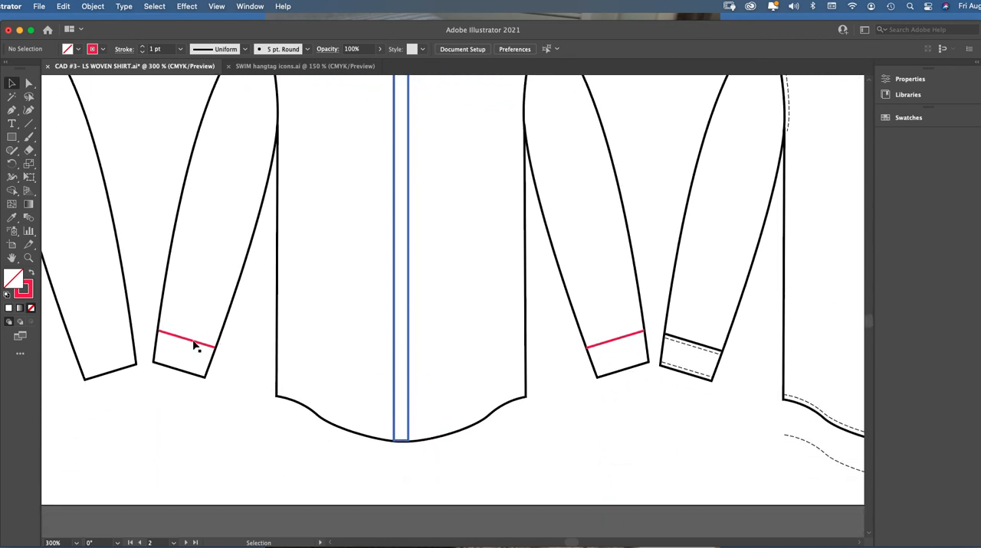
click(194, 344)
click(232, 357)
click(184, 345)
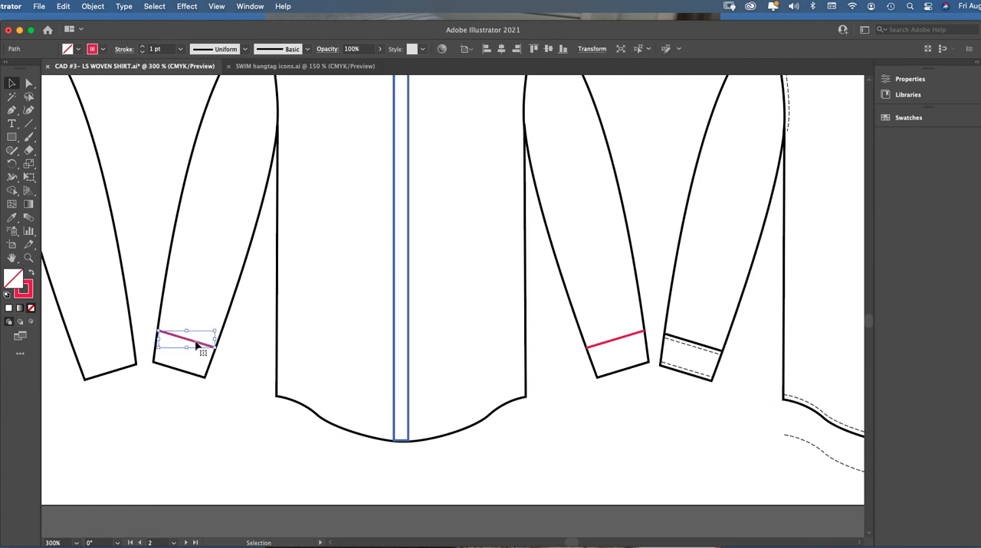
drag(200, 343, 182, 407)
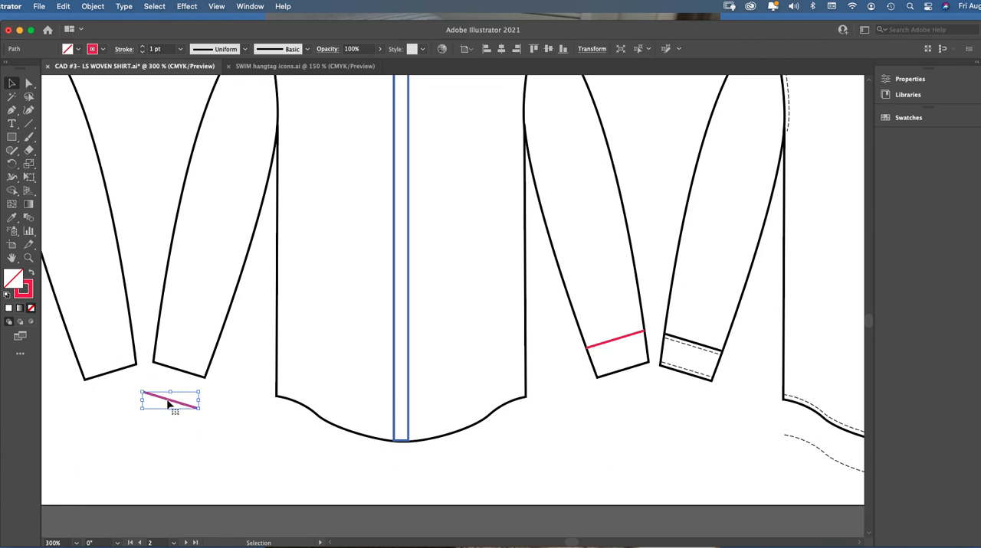
drag(169, 405, 188, 345)
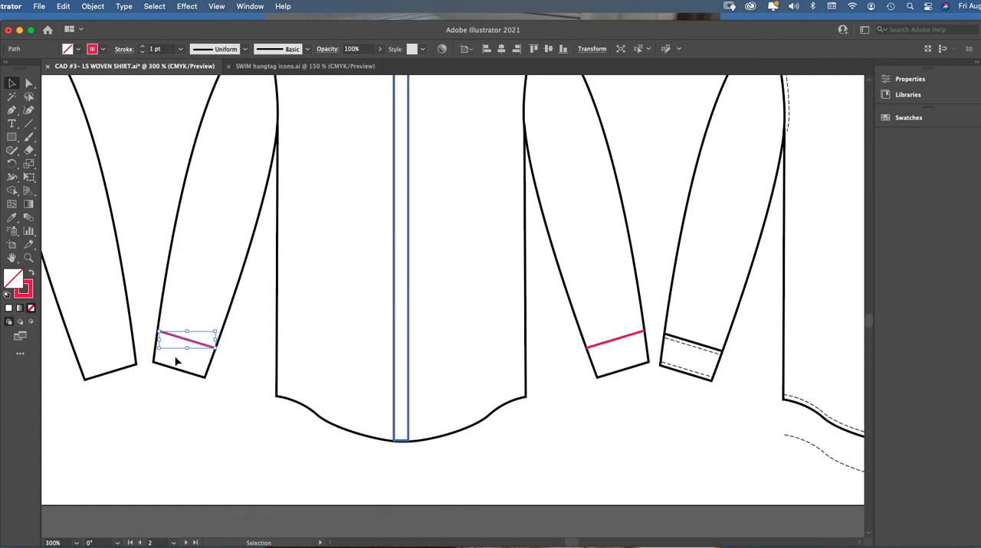
click(242, 375)
mouse_move(177, 342)
mouse_down()
mouse_move(166, 337)
mouse_move(179, 343)
mouse_up()
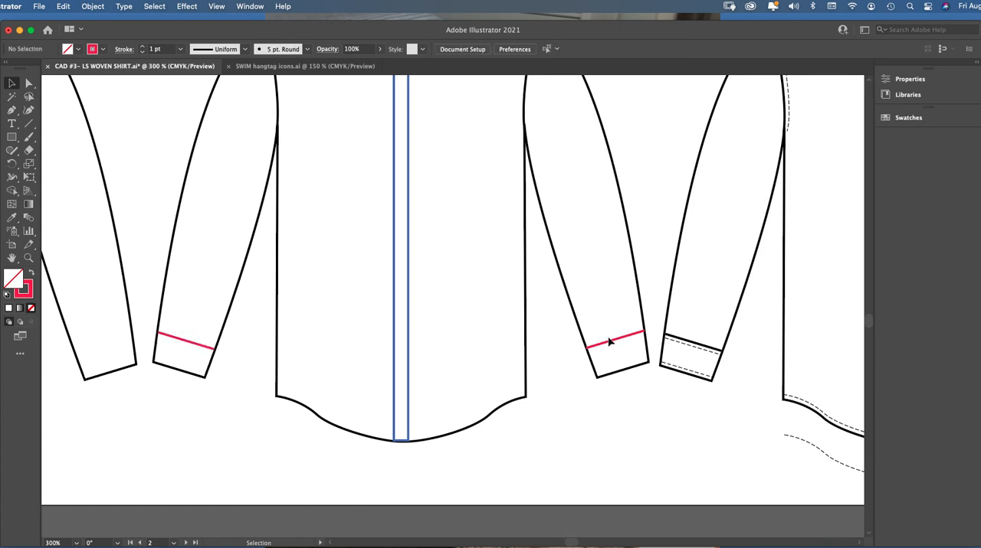
Examine the stitching on the shirt labelled "ADD STITCHING THROUGHOUT", from the cuffs and hem up to the collar
click(196, 348)
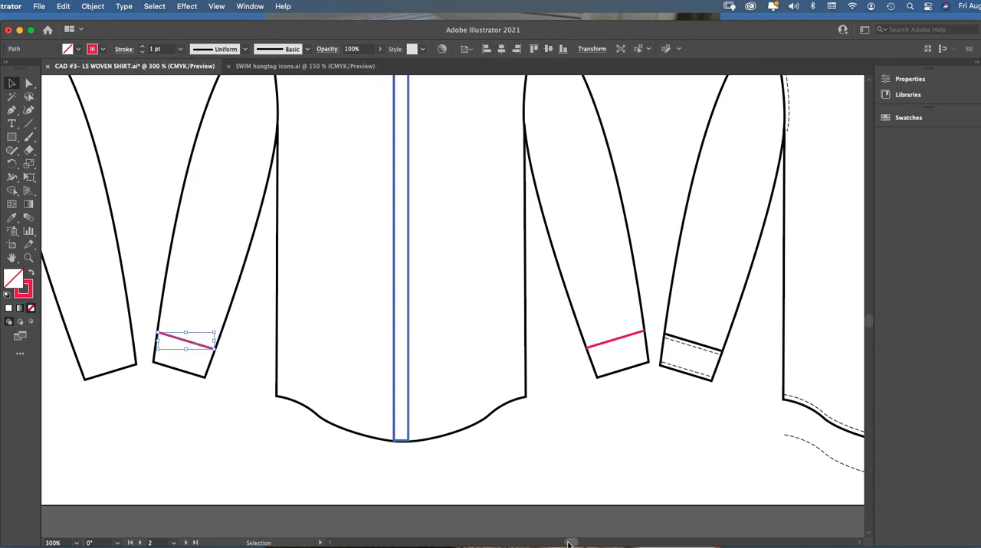
scroll(570, 542, right, 10)
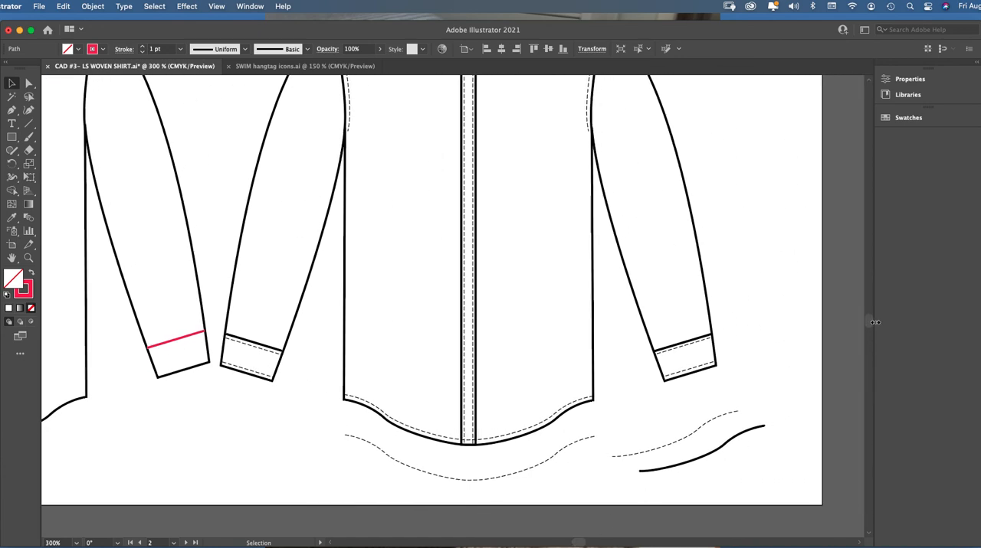
scroll(869, 322, up, 5)
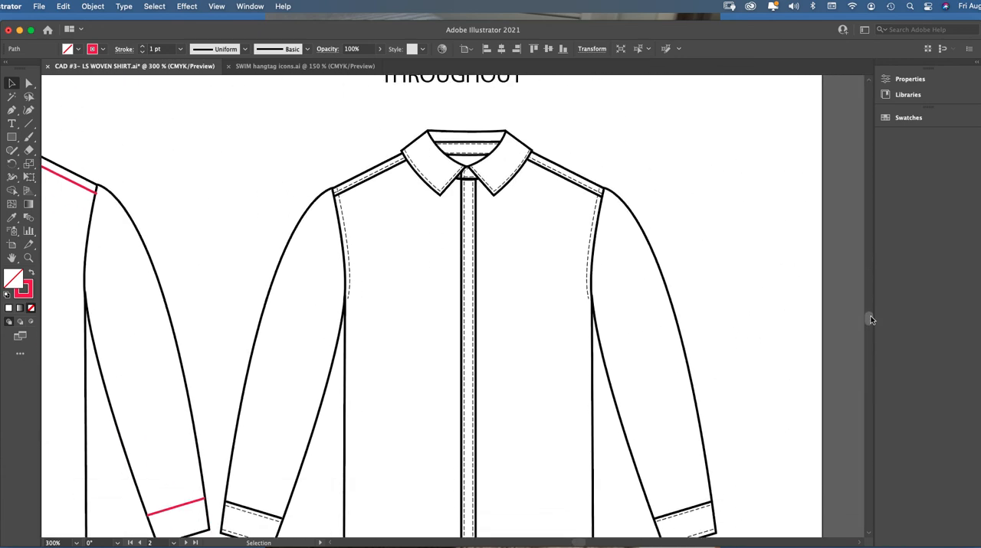
scroll(870, 320, up, 2)
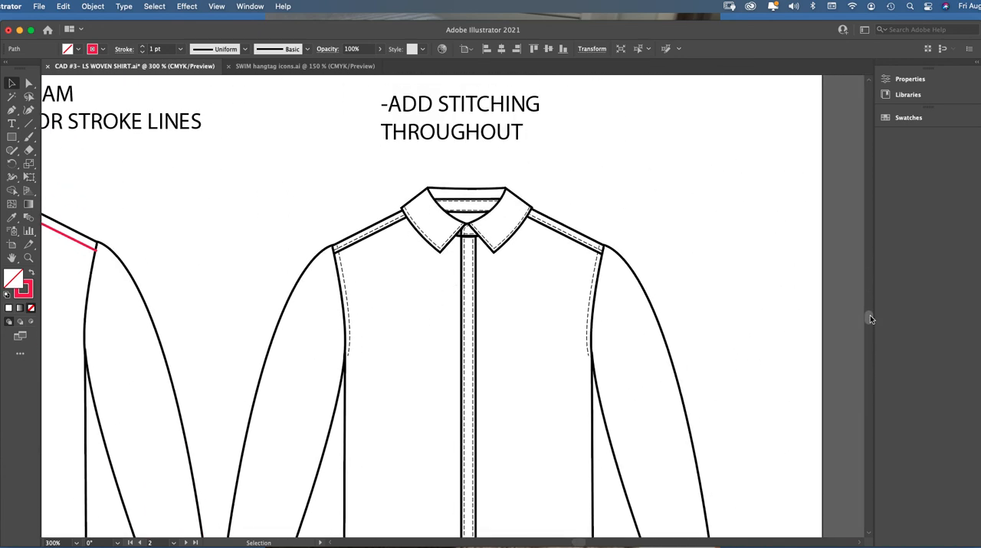
scroll(869, 321, down, 4)
scroll(870, 321, down, 2)
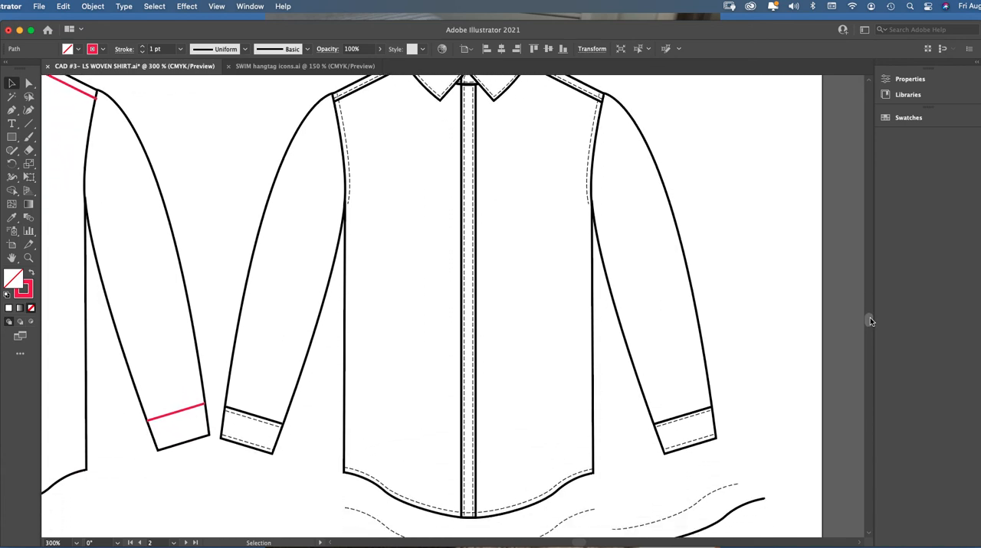
scroll(870, 317, up, 5)
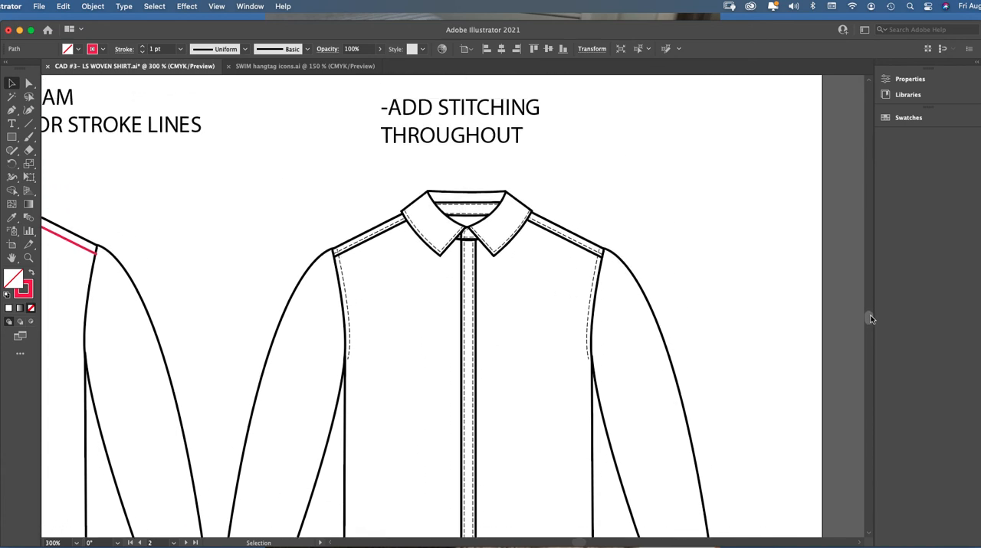
key(z)
click(540, 282)
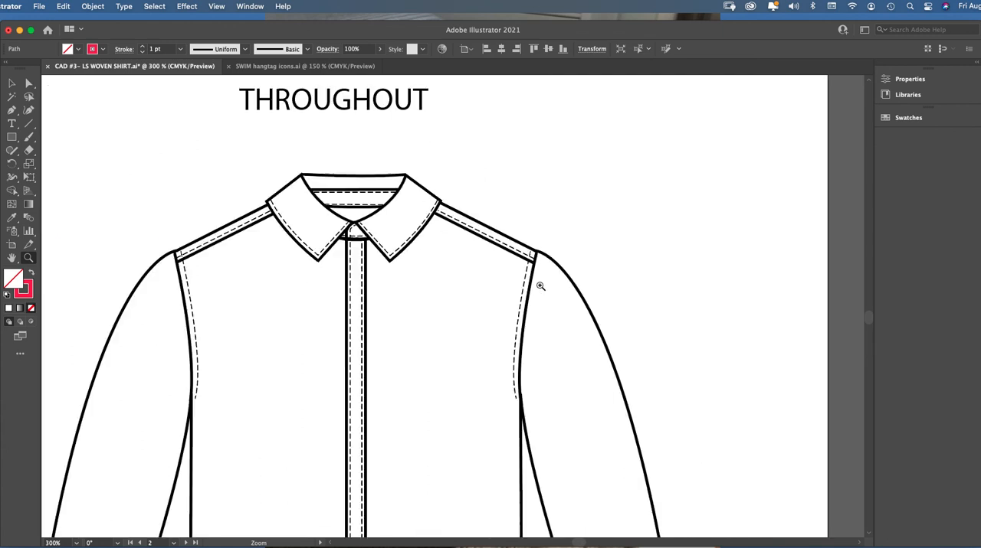
Delete the dashed stitching line inside the left collar on the stitched shirt
click(26, 84)
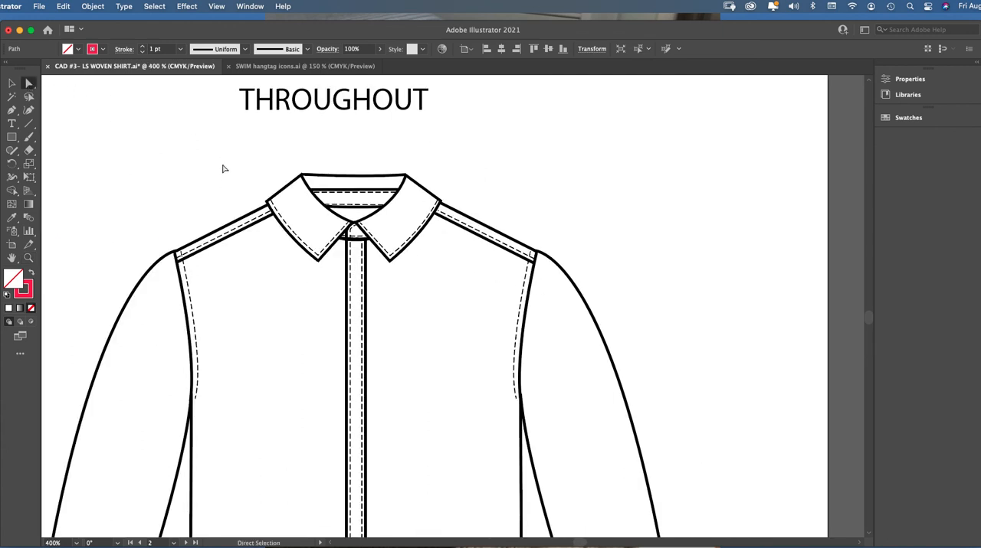
click(300, 234)
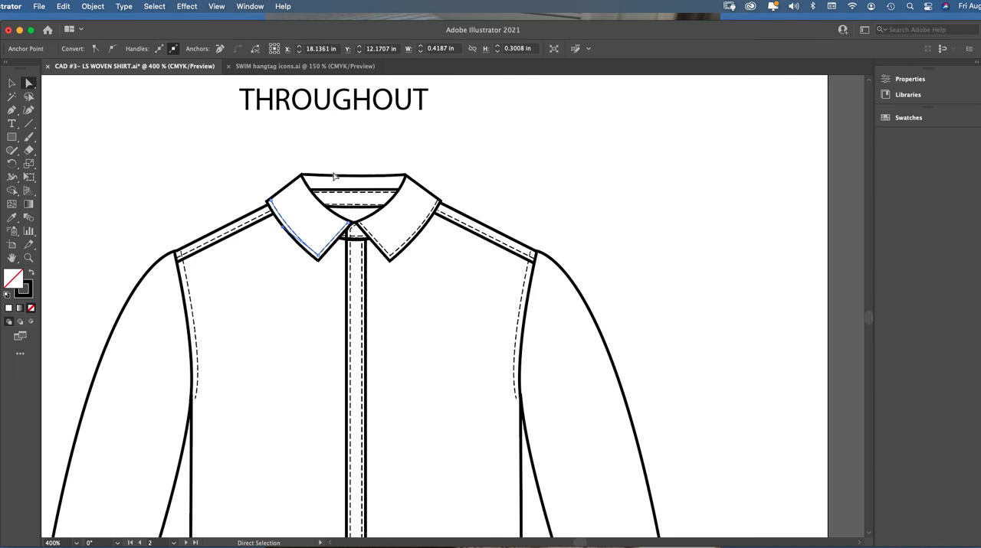
click(29, 258)
click(310, 249)
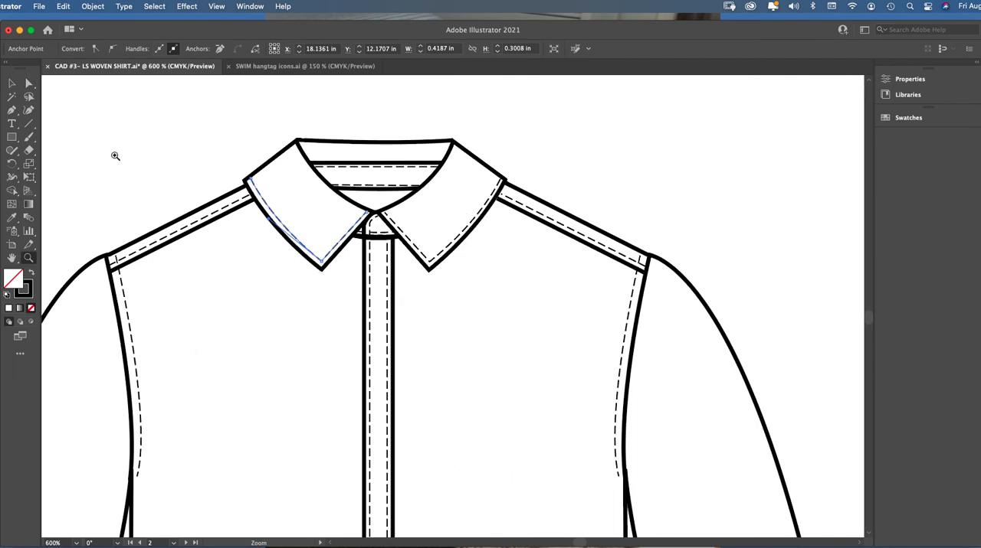
click(28, 83)
click(143, 110)
click(284, 229)
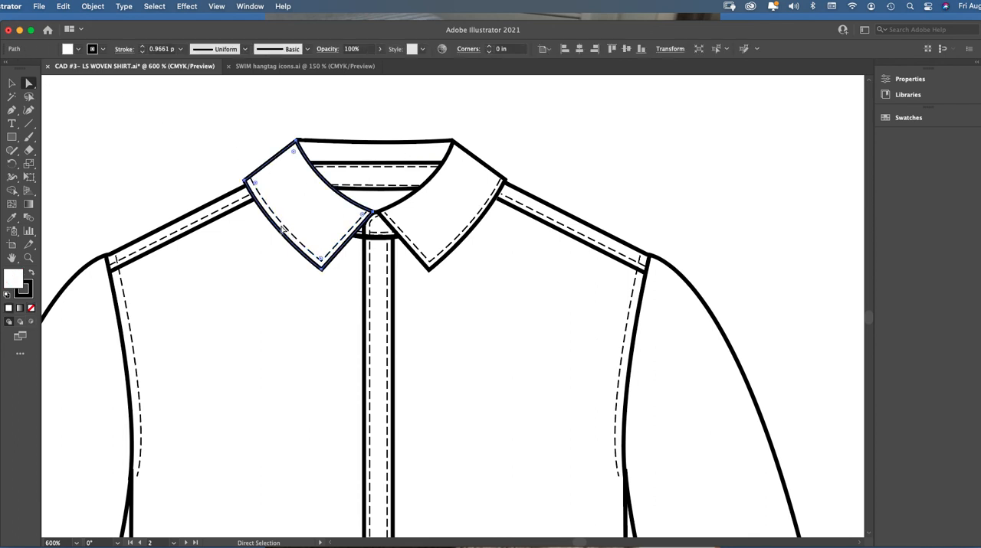
key(Delete)
Draw a stitch line with the Pen tool from the collar centre to the left collar tip, curving up along the outer edge to the corner
key(p)
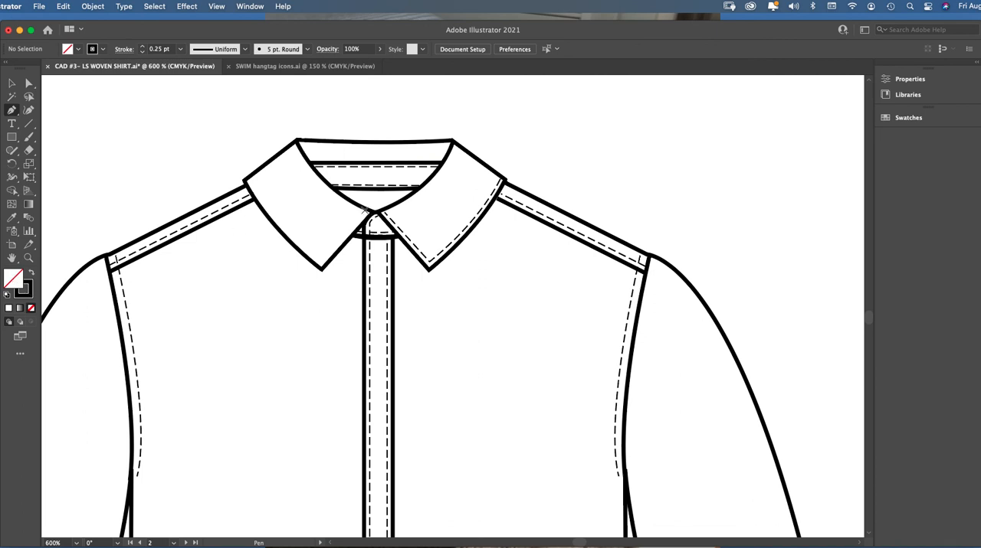
click(368, 208)
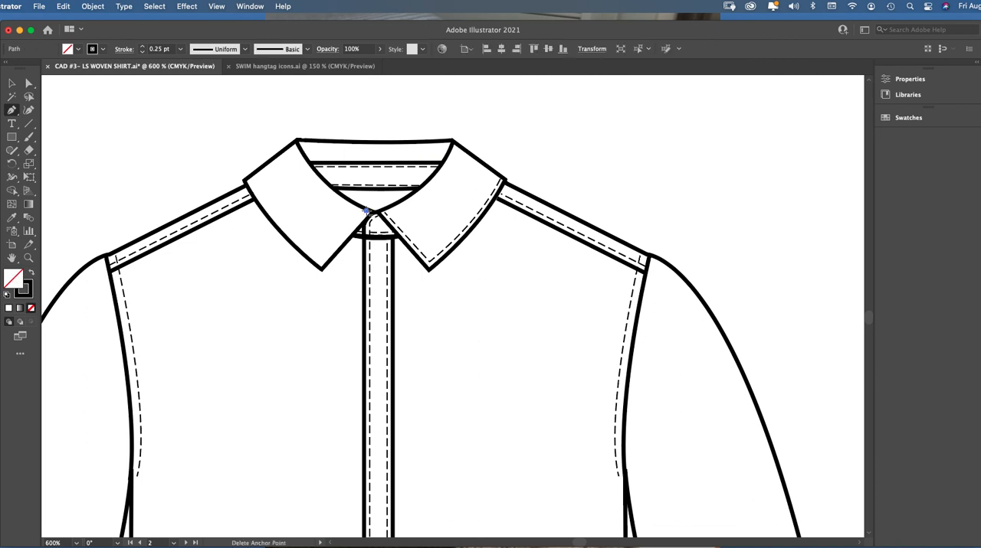
click(322, 260)
click(244, 180)
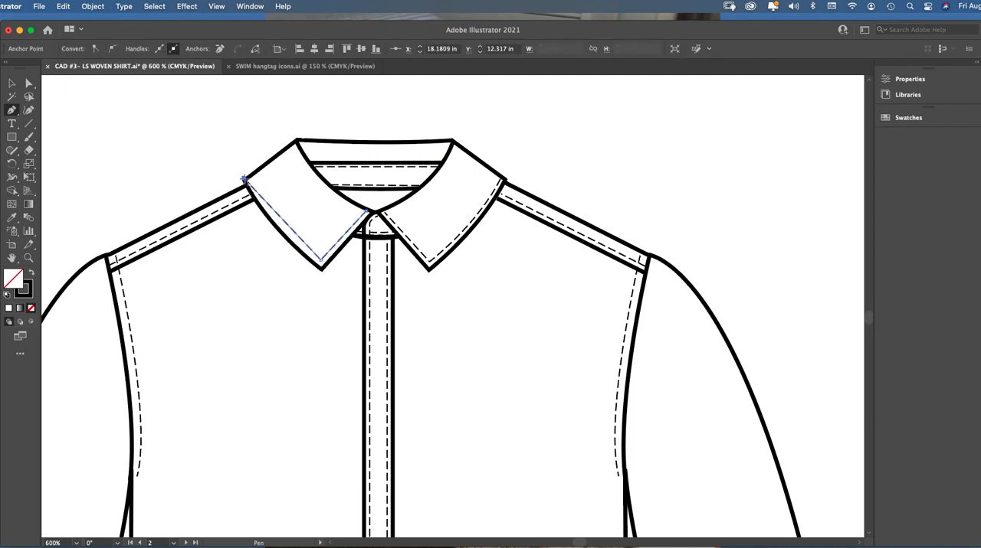
key(super+z)
drag(249, 180, 223, 131)
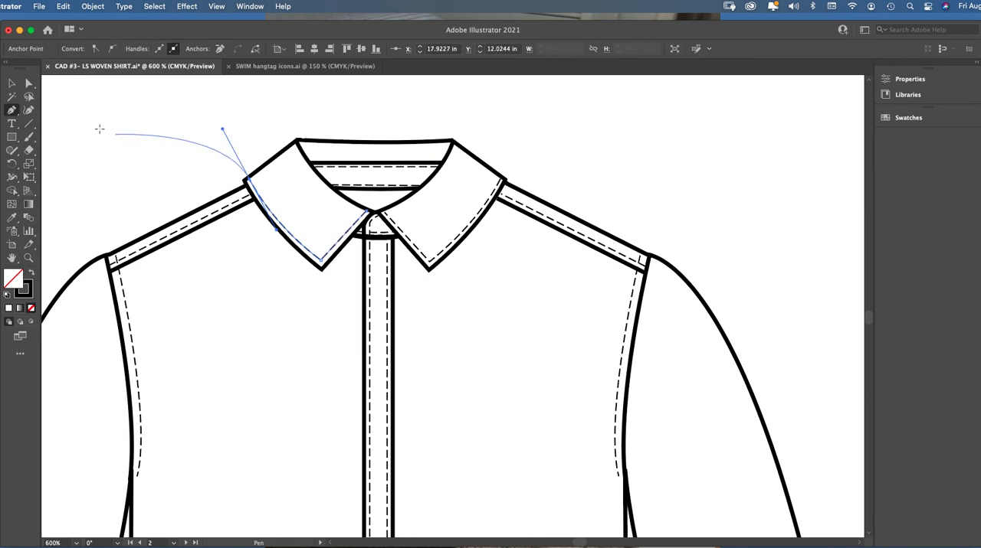
Open the Stroke settings and select the whole new stitch line on the left collar
click(28, 82)
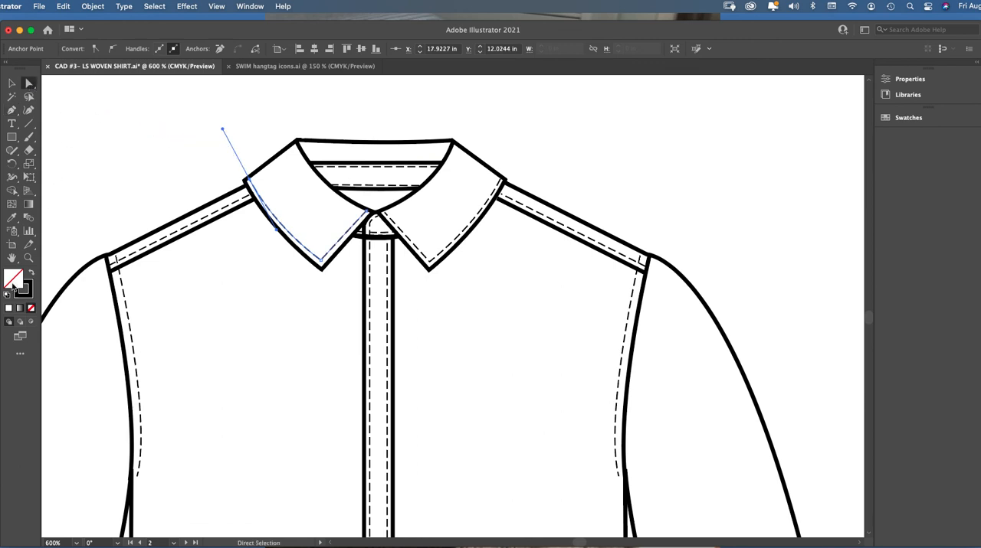
click(252, 9)
click(262, 493)
click(259, 125)
click(341, 244)
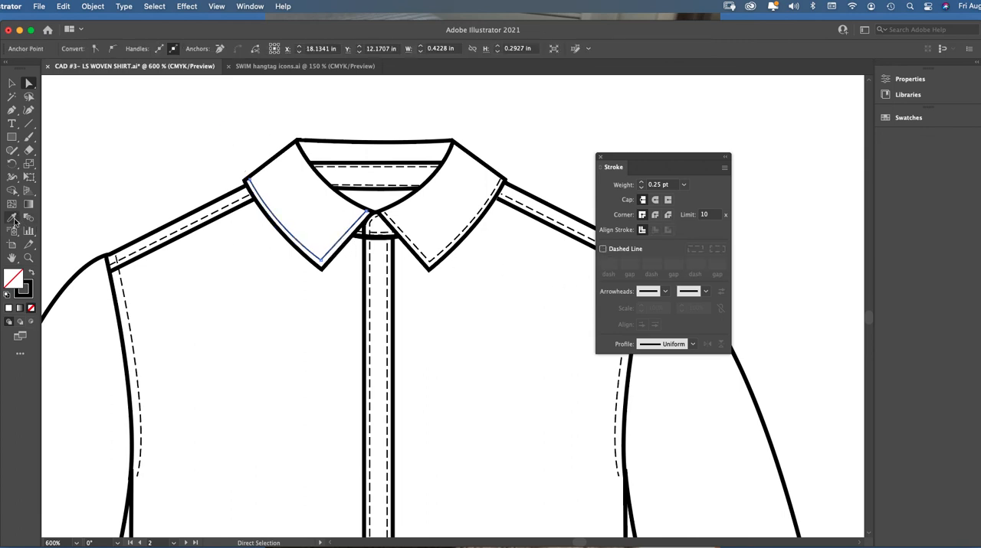
click(603, 249)
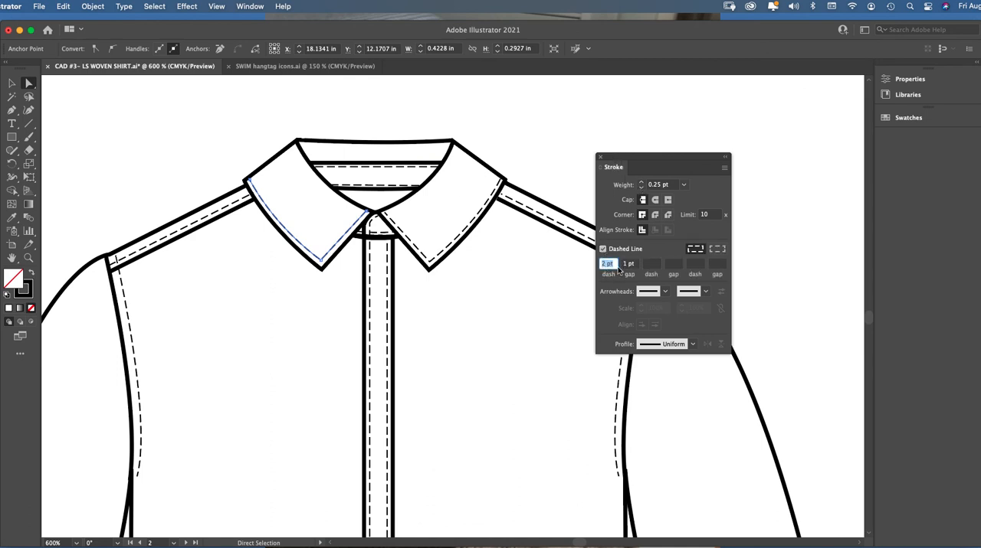
click(602, 249)
click(18, 218)
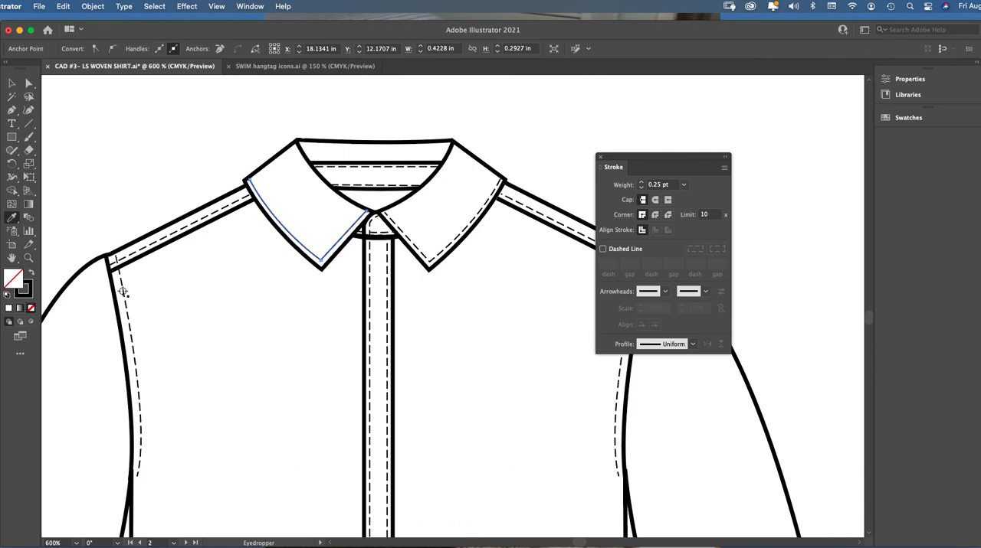
click(14, 84)
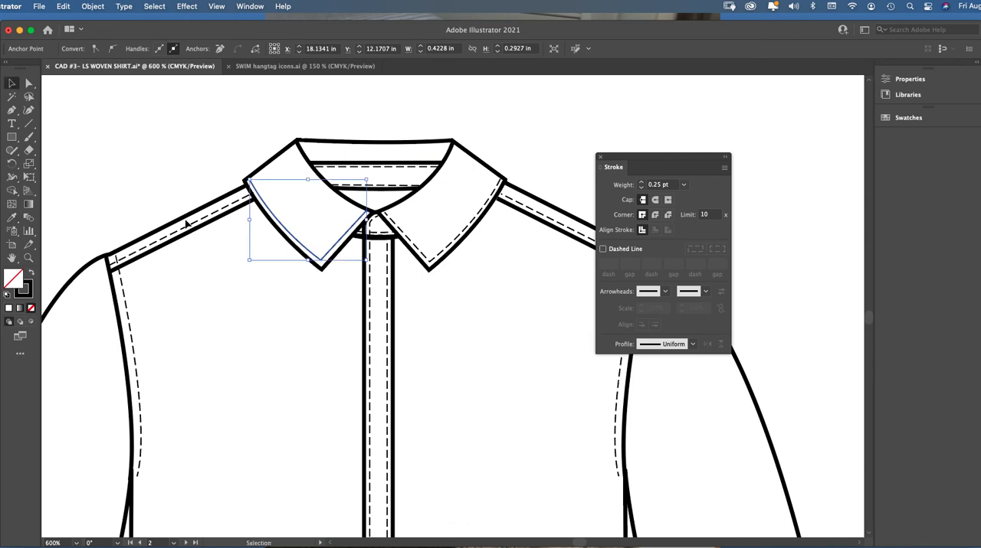
Make the left collar stitch line dashed with a 2 pt dash, 1 pt gap and 0.25 pt weight, and close the Stroke settings
click(603, 249)
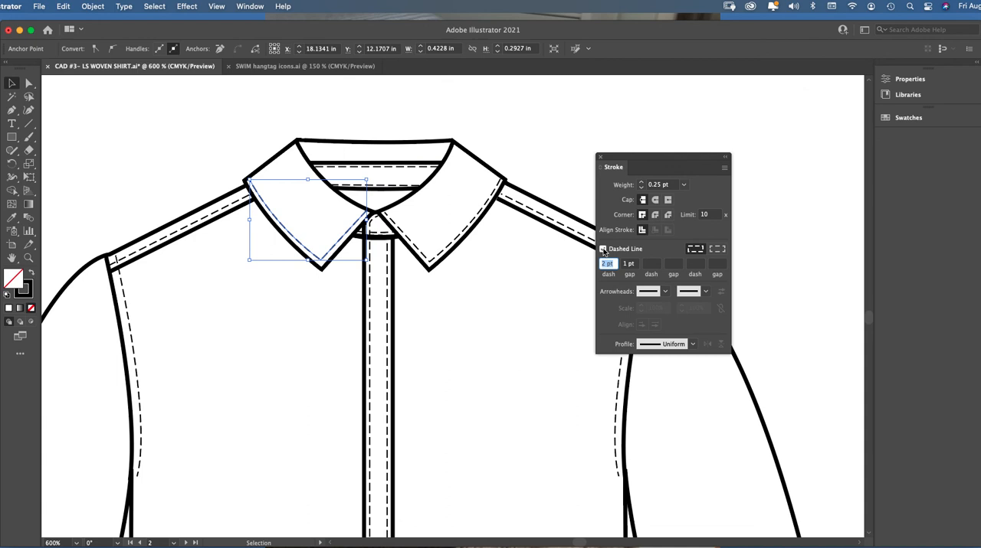
click(683, 185)
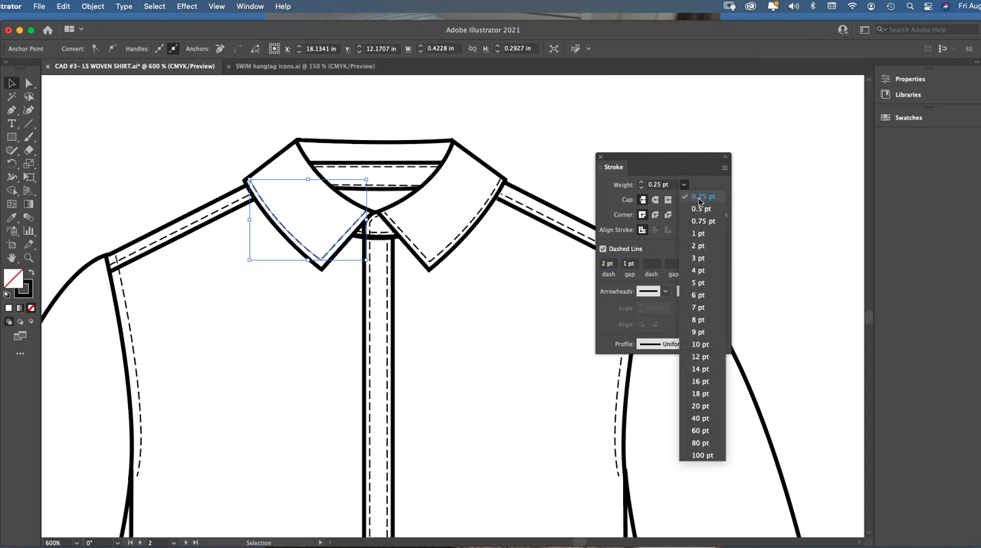
click(700, 198)
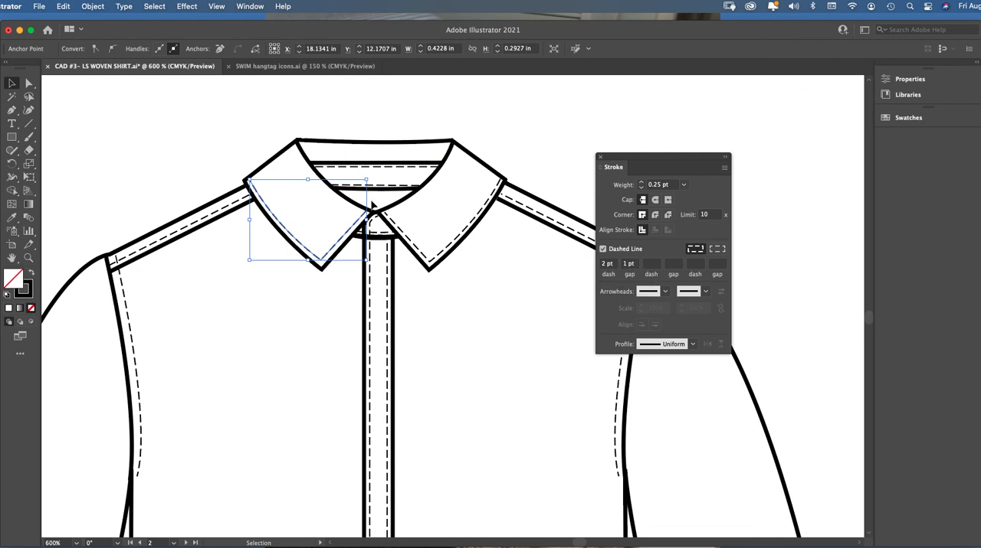
click(466, 121)
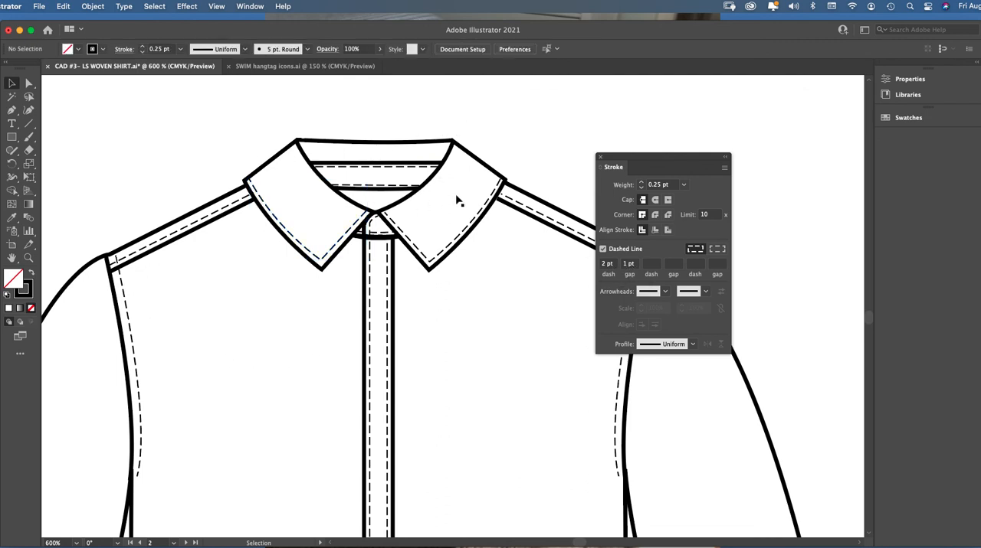
click(598, 158)
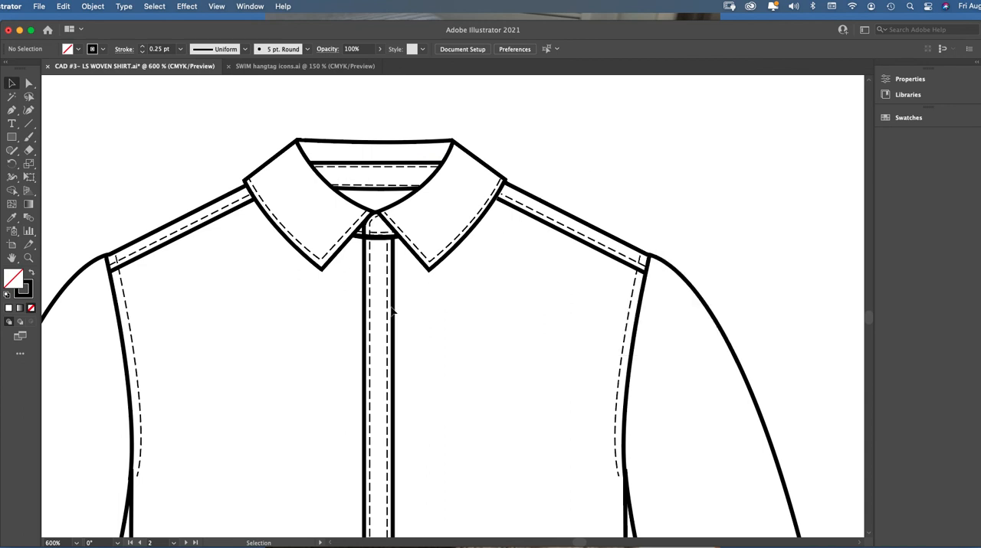
Move the loose solid black half-hem curve beside the shirt slightly left, beneath its dashed counterpart
key(a)
key(super+minus)
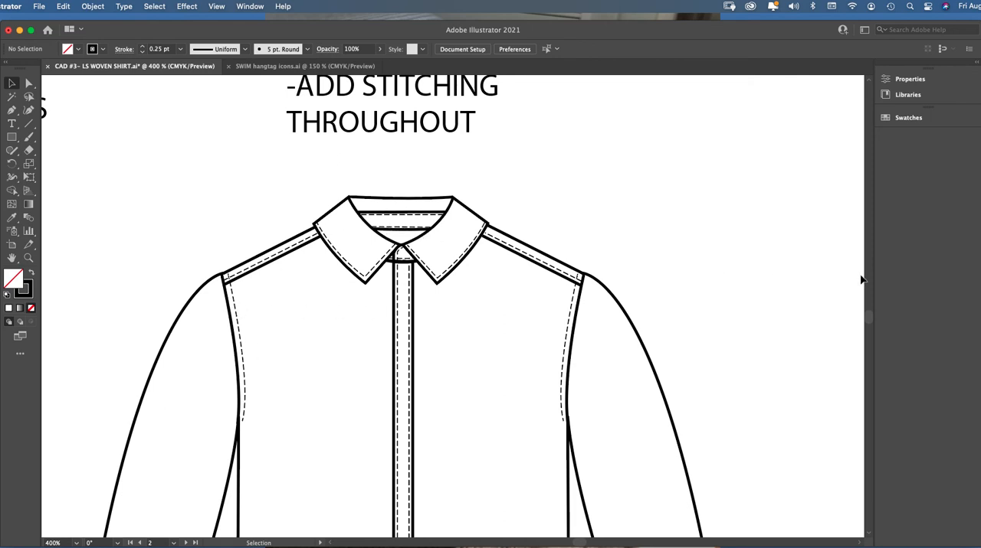
drag(868, 315, 868, 322)
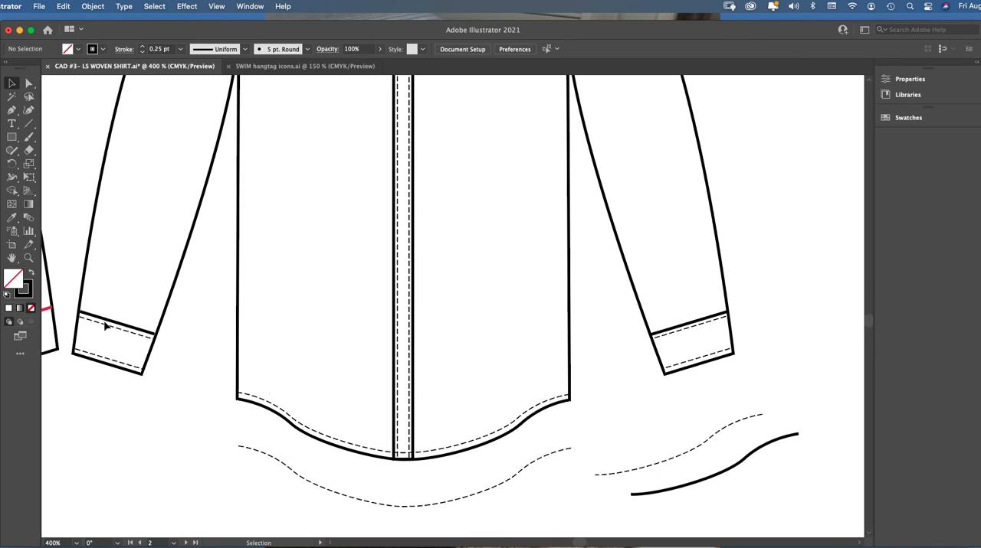
click(247, 401)
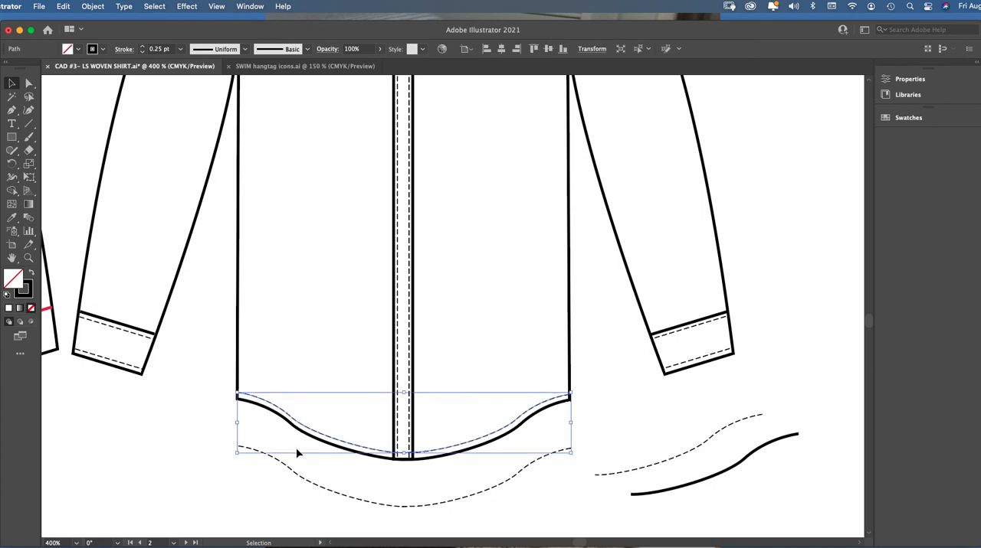
click(678, 495)
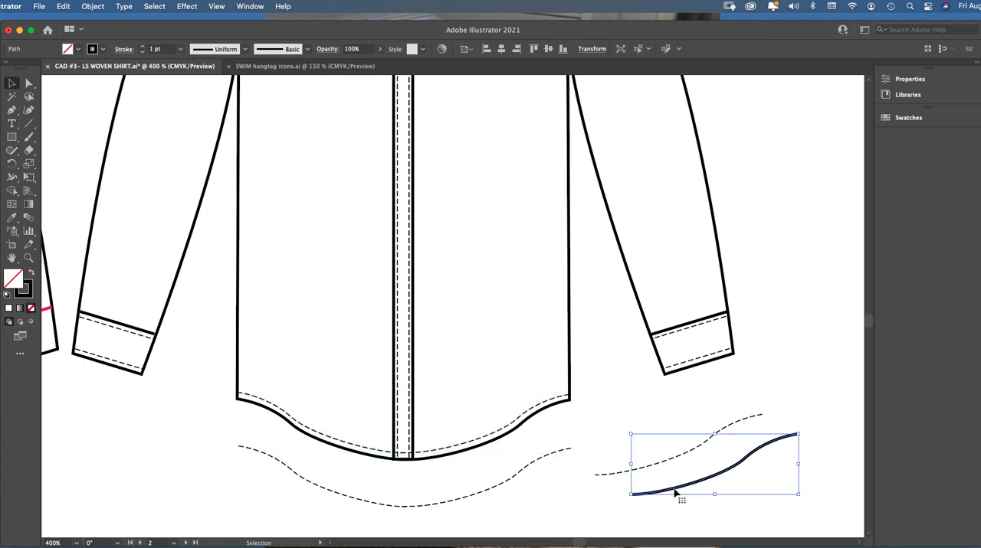
mouse_move(732, 467)
mouse_down()
mouse_move(708, 475)
mouse_move(715, 471)
mouse_up()
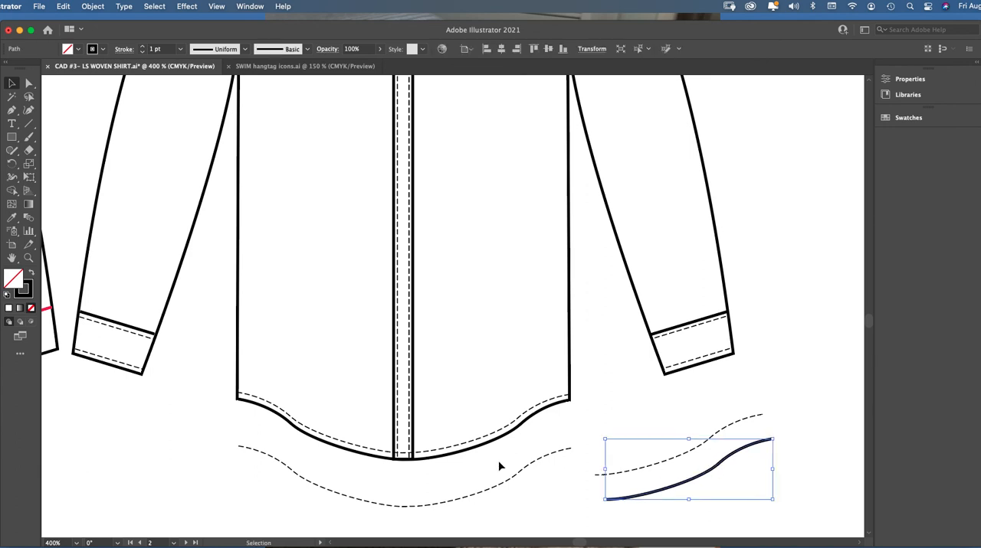
Give the full-width dashed hem curve below the shirt the solid 1 pt black stroke of the loose half-hem curve using the Eyedropper
click(519, 480)
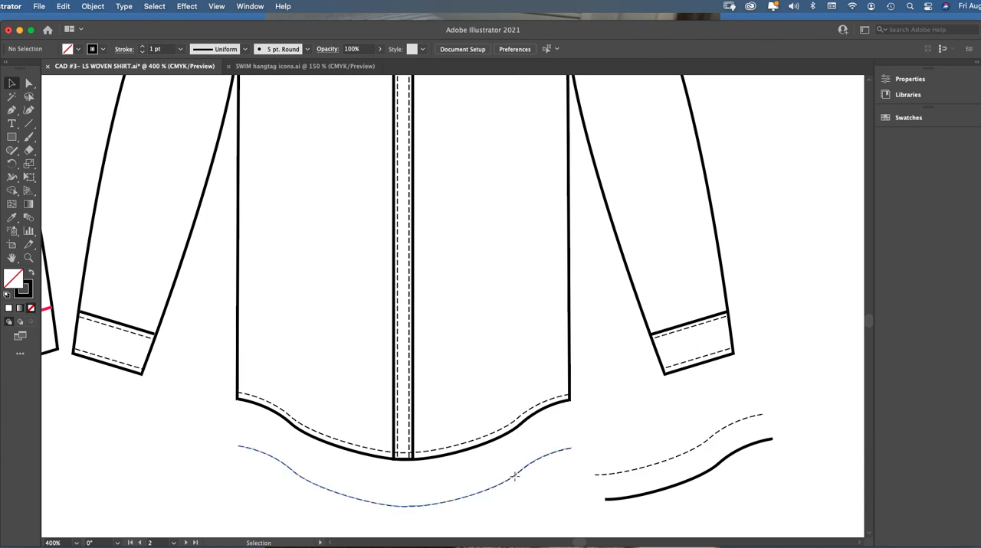
click(517, 479)
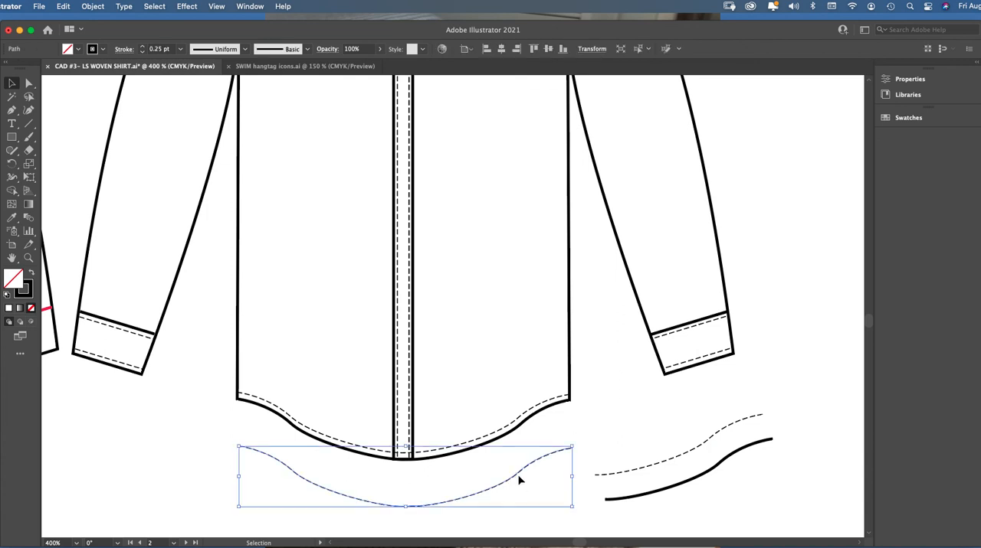
click(11, 218)
click(625, 498)
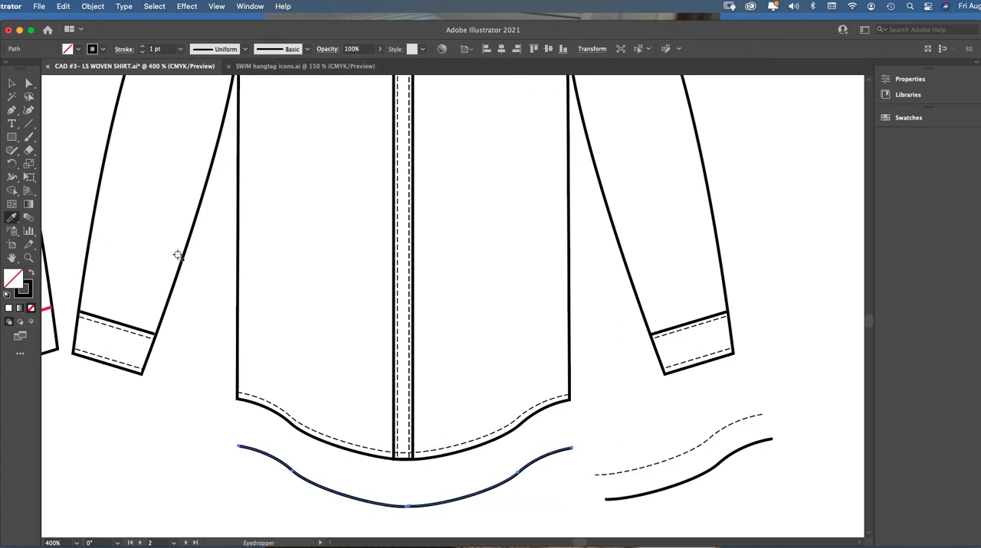
click(12, 83)
click(333, 477)
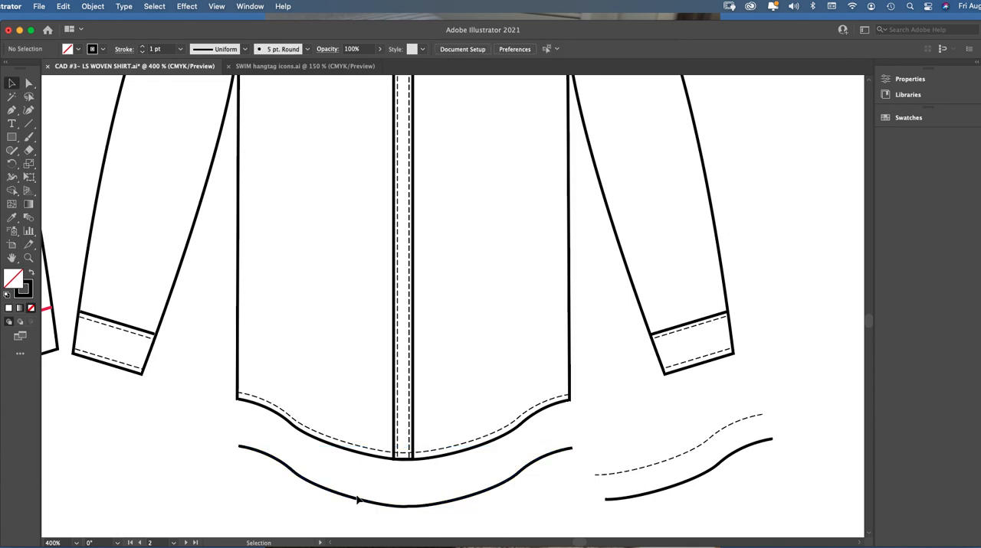
Move the solid full-width hem curve slightly down below the shirt and paste a copy of it
click(366, 503)
mouse_move(362, 503)
mouse_down()
mouse_move(357, 516)
mouse_move(360, 501)
mouse_move(357, 514)
mouse_move(366, 514)
mouse_up()
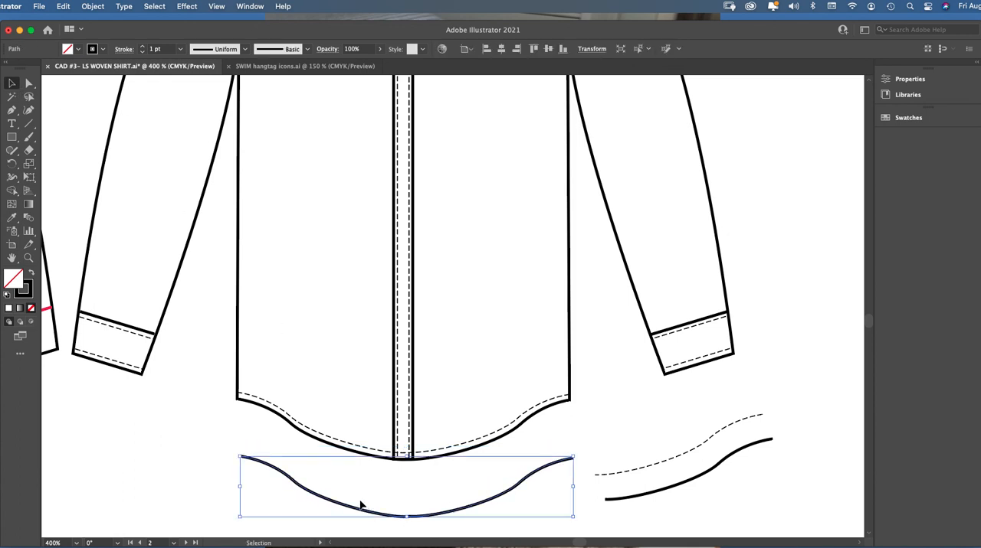
key(ctrl+v)
Give the pasted hem curve the cuff's 0.25 pt dashed stitching using the Eyedropper, and place it just above the solid full-width curve
click(11, 217)
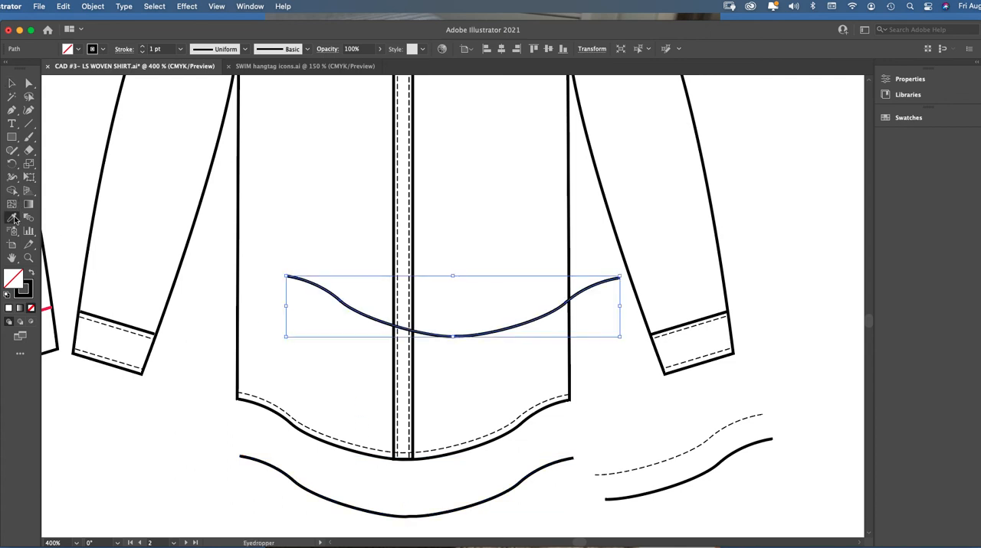
click(131, 333)
click(11, 83)
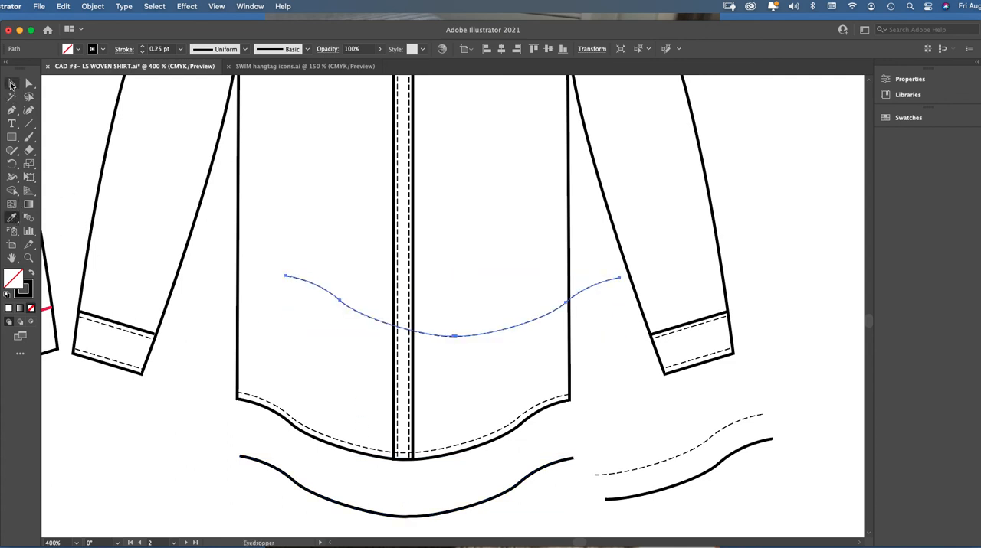
drag(481, 337, 435, 504)
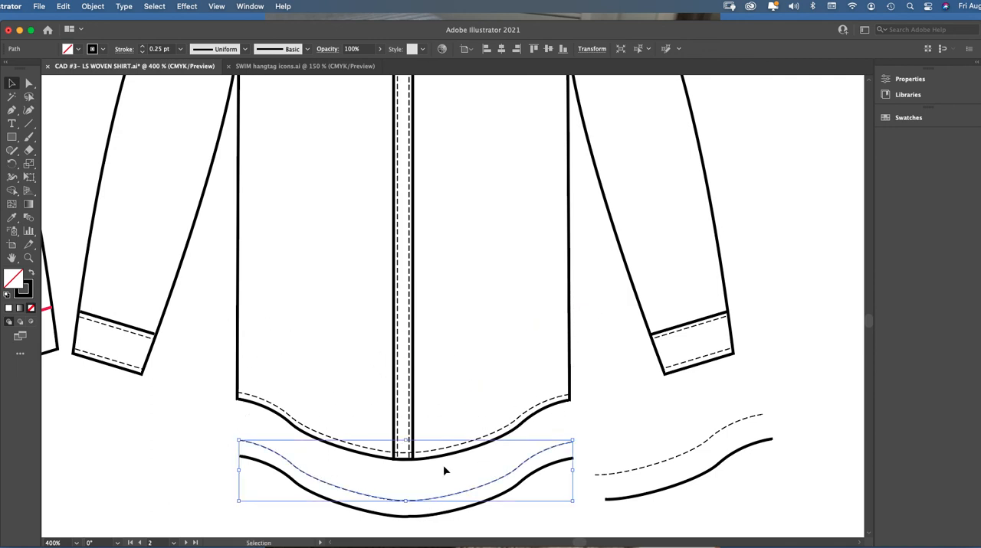
Deselect the dashed curve and review the stitching across the whole shirt, from collar to hem
key(super+minus)
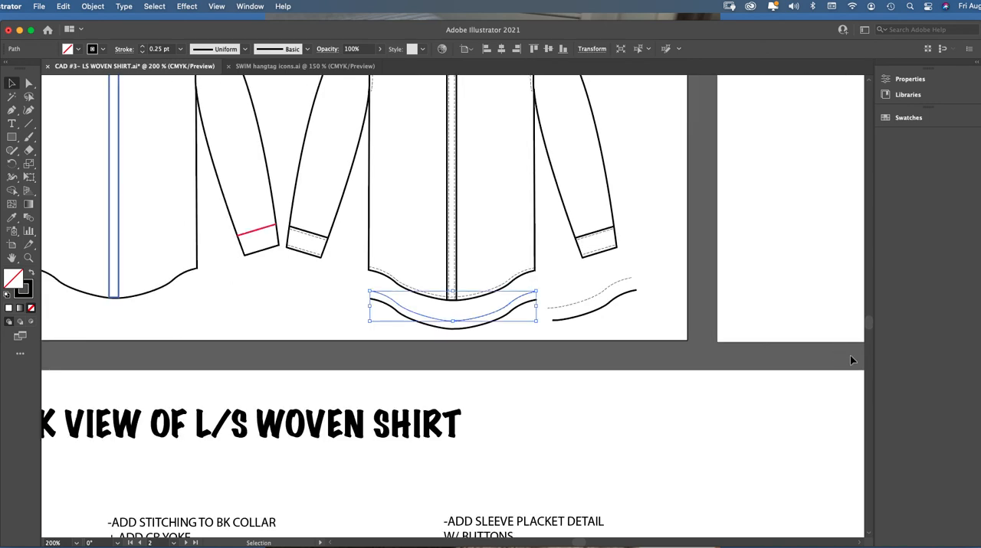
scroll(865, 322, up, 5)
scroll(868, 319, down, 2)
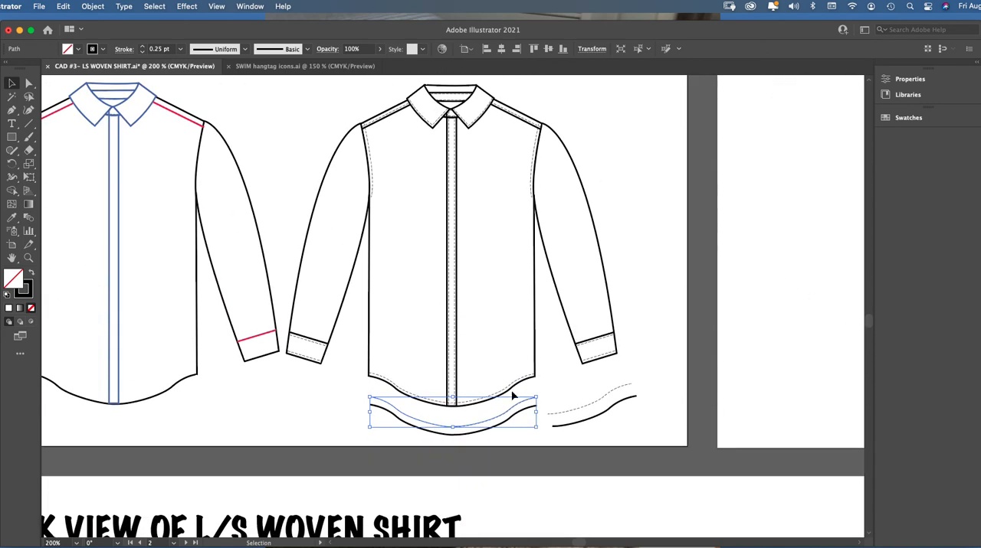
click(669, 291)
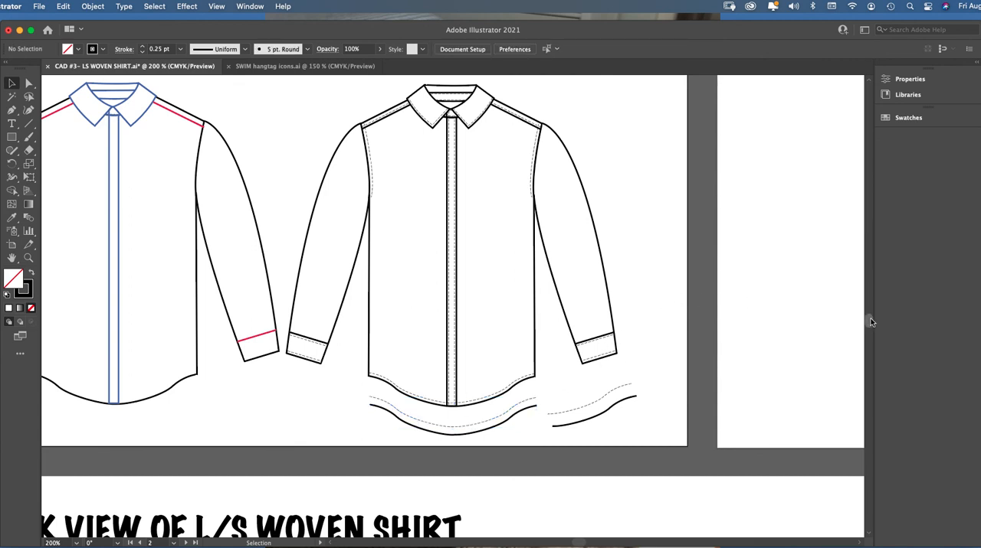
scroll(870, 322, up, 5)
scroll(869, 320, down, 2)
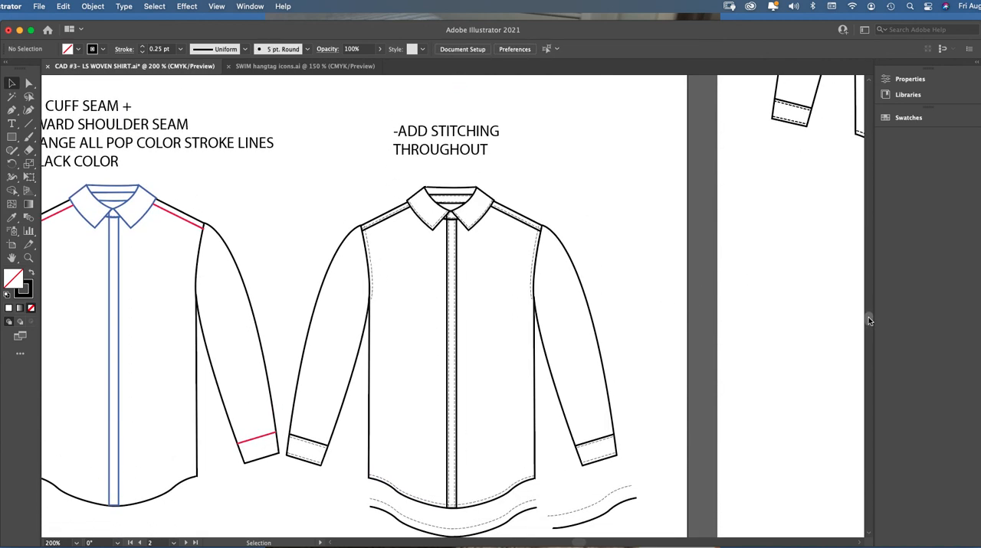